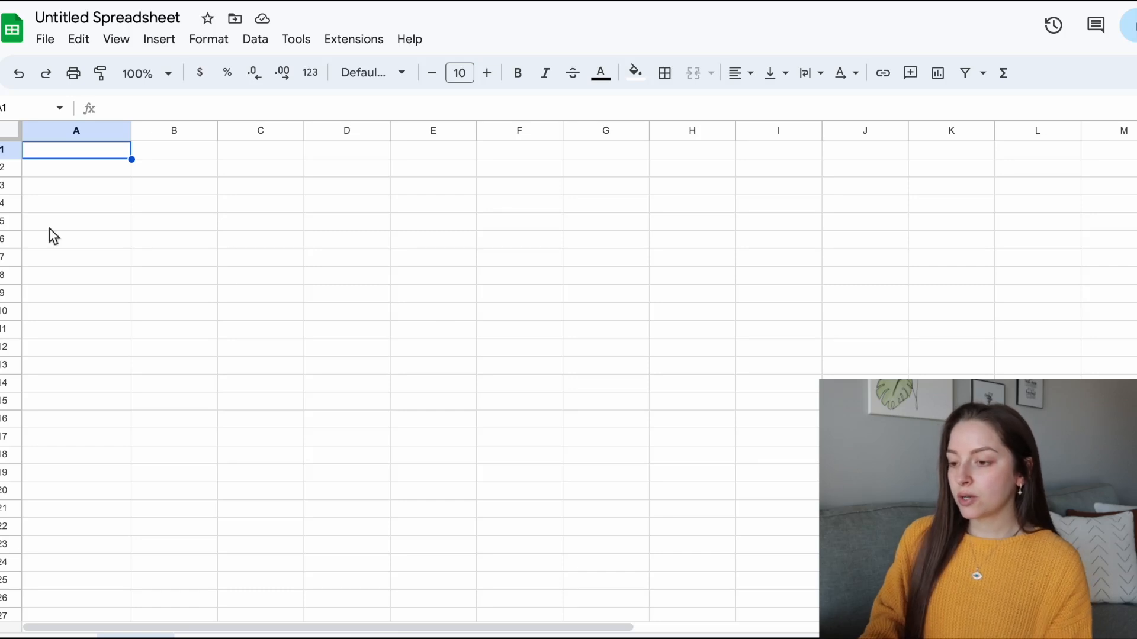
# Step: Rename the untitled spreadsheet as My Net Worth Tracker
pyautogui.click(141, 18)
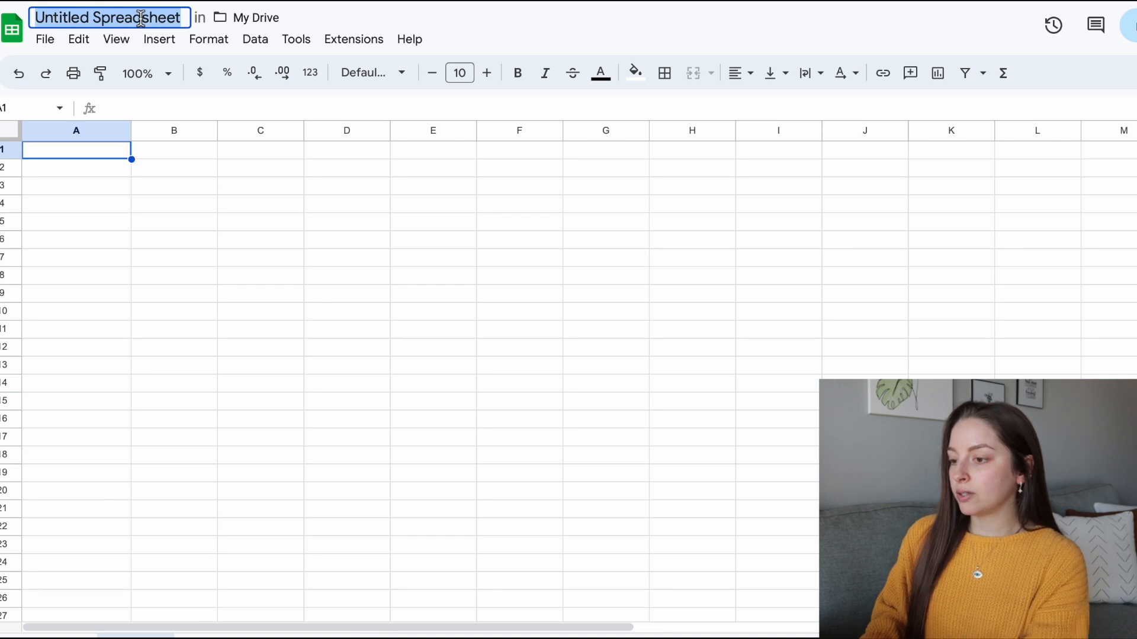
pyautogui.write('My ')
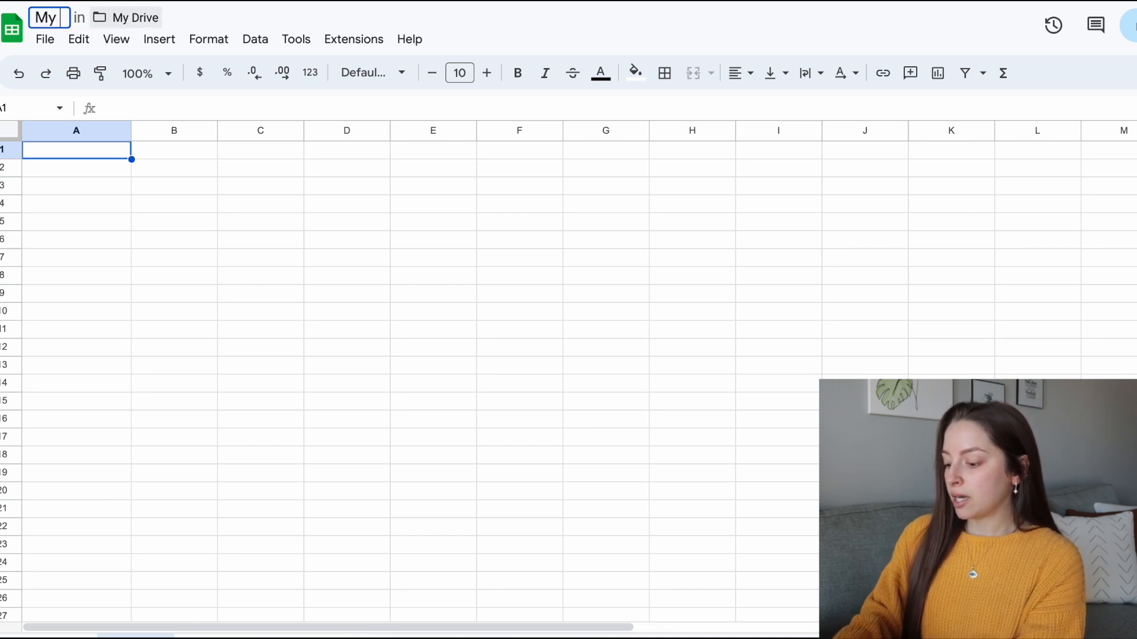
pyautogui.write('Net Worth T')
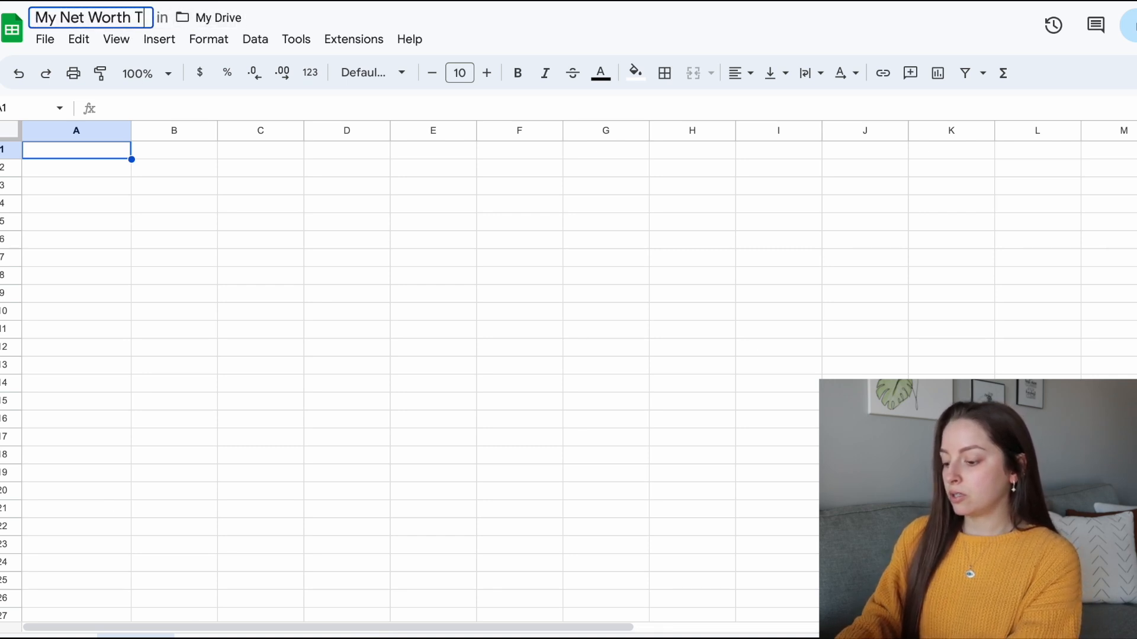
pyautogui.write('racker')
pyautogui.press('Return')
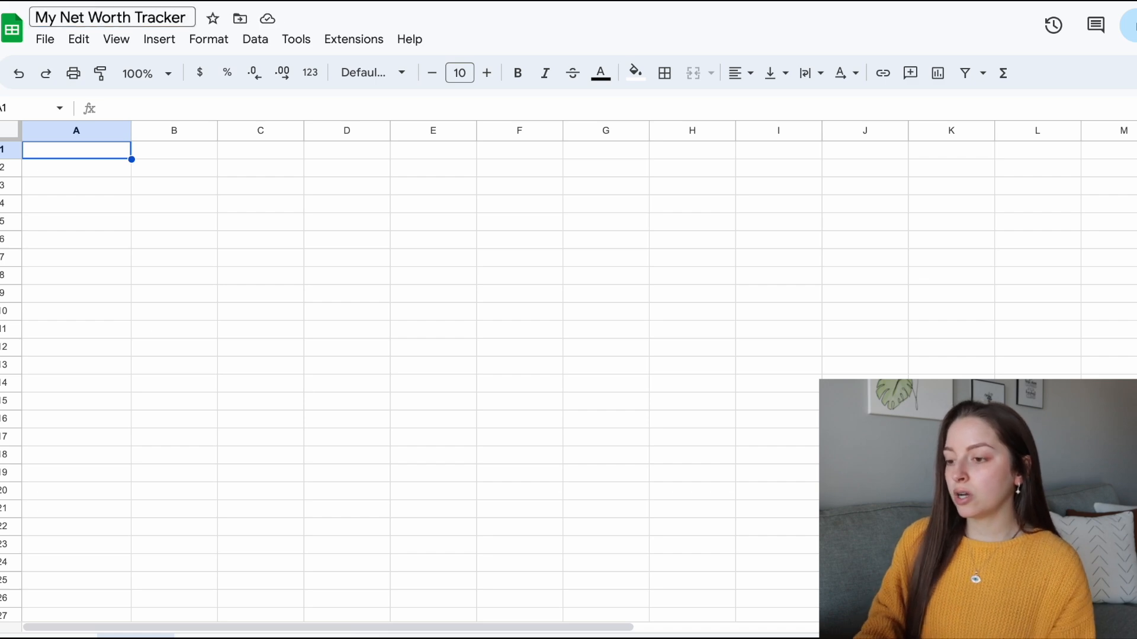
pyautogui.click(161, 18)
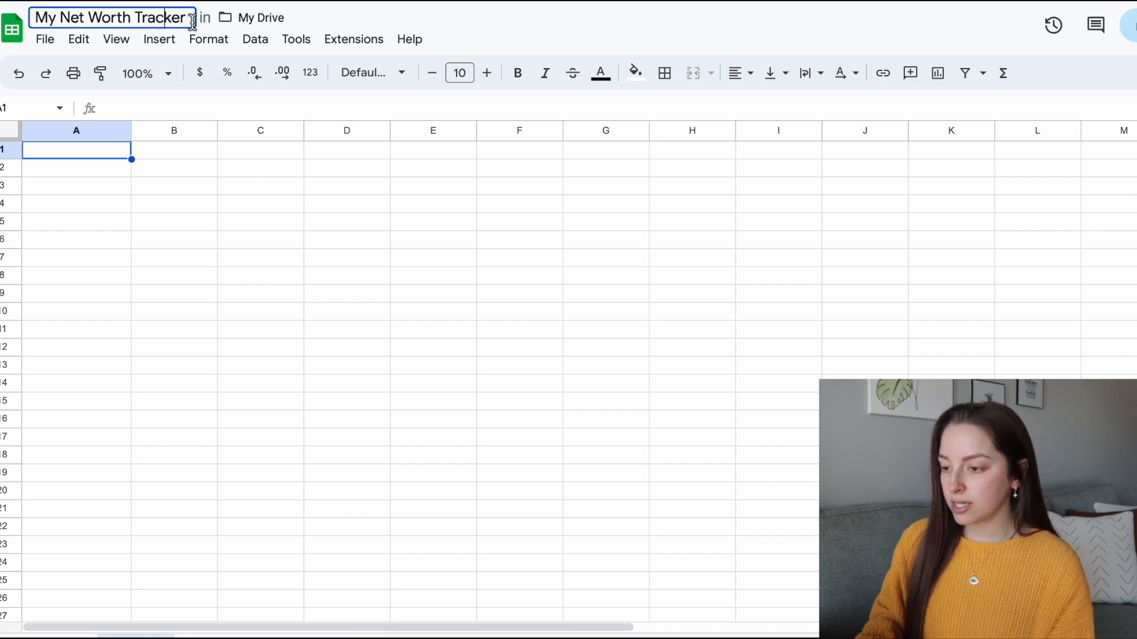
pyautogui.click(264, 152)
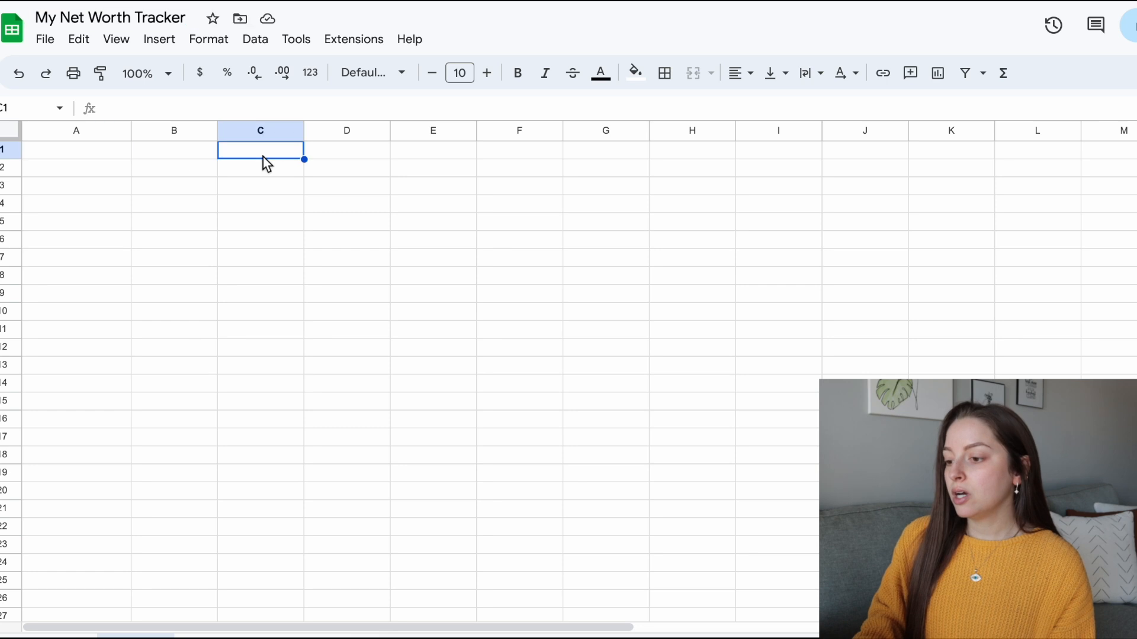
# Step: Enter the year 2023 in cell A1
pyautogui.click(96, 158)
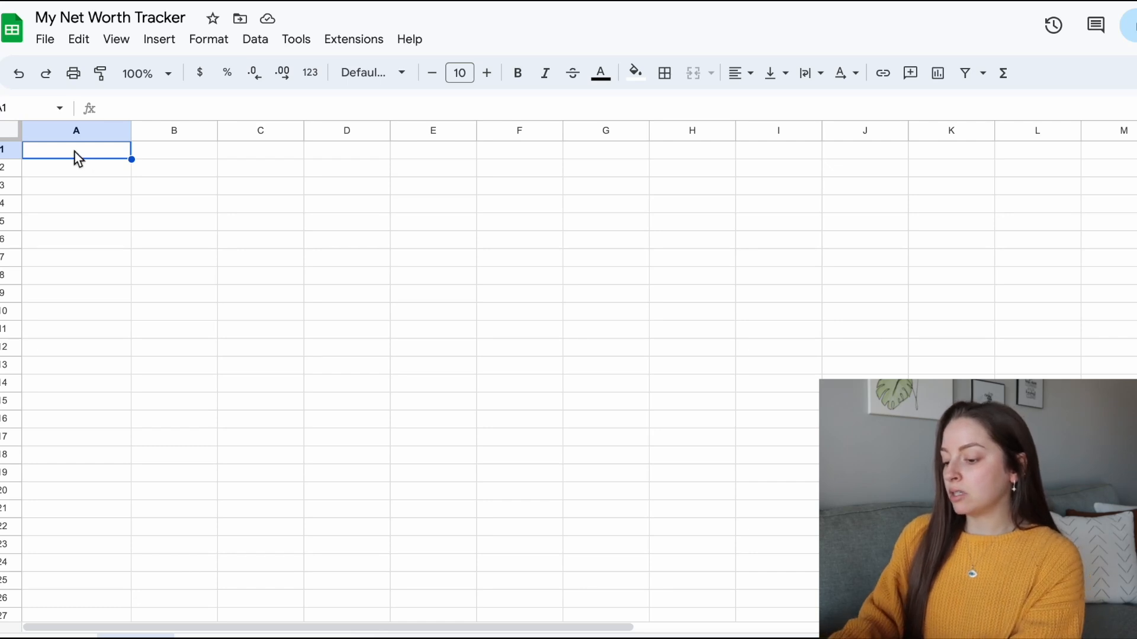
pyautogui.write('2023')
pyautogui.press('Return')
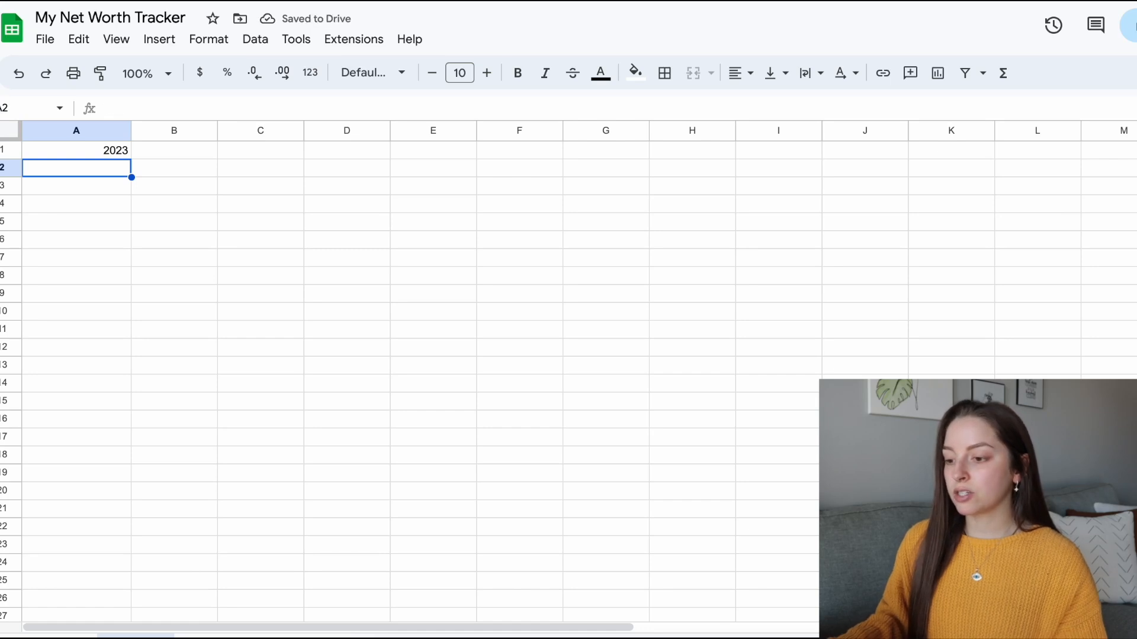
# Step: Enter the month names January through December across B1:M1 as column headings
pyautogui.press('Up')
pyautogui.press('Right')
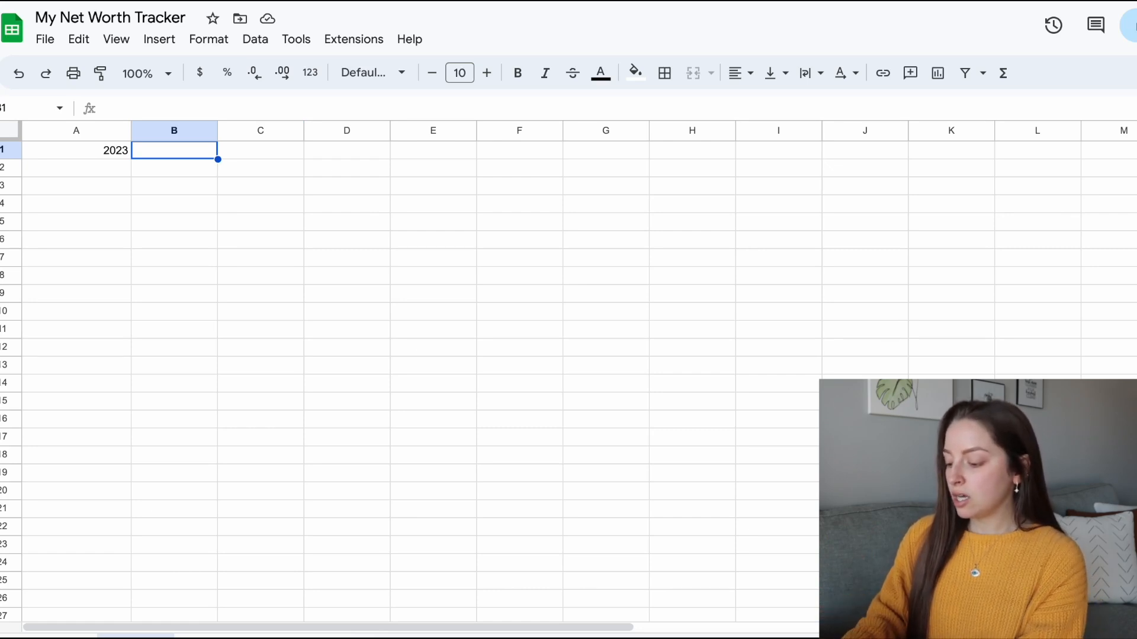
pyautogui.write('January')
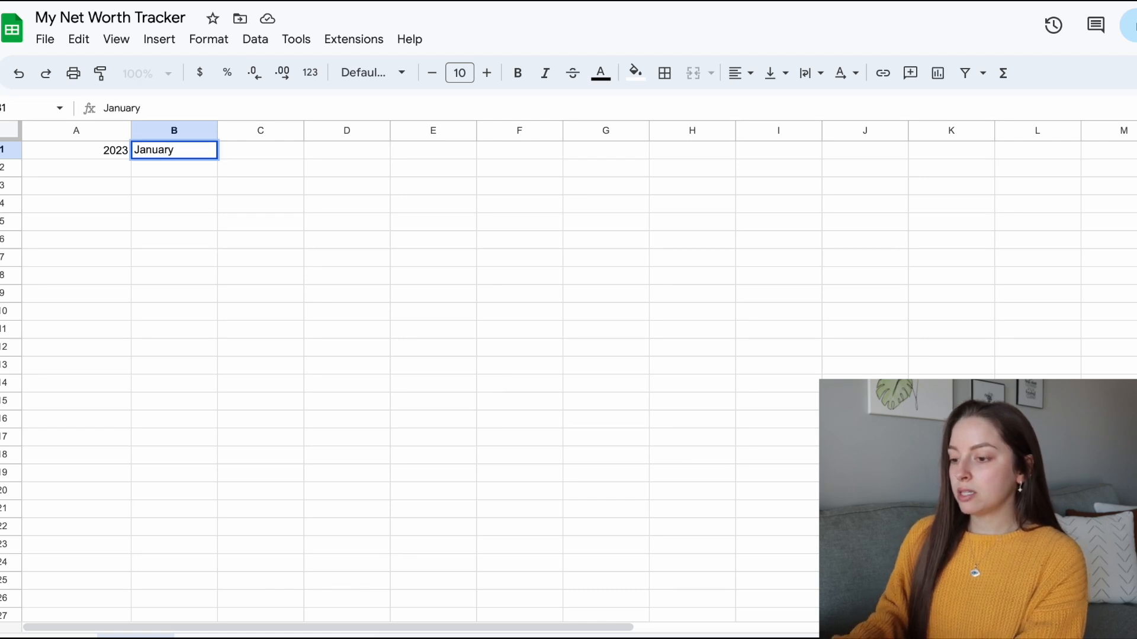
pyautogui.press('Tab')
pyautogui.write('February')
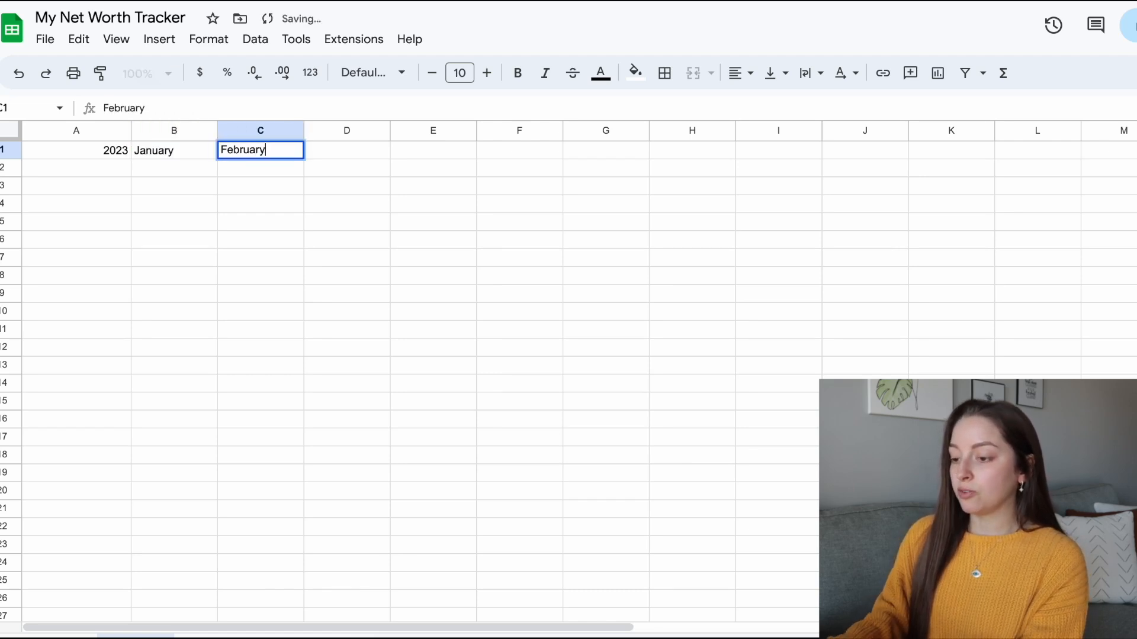
pyautogui.press('Tab')
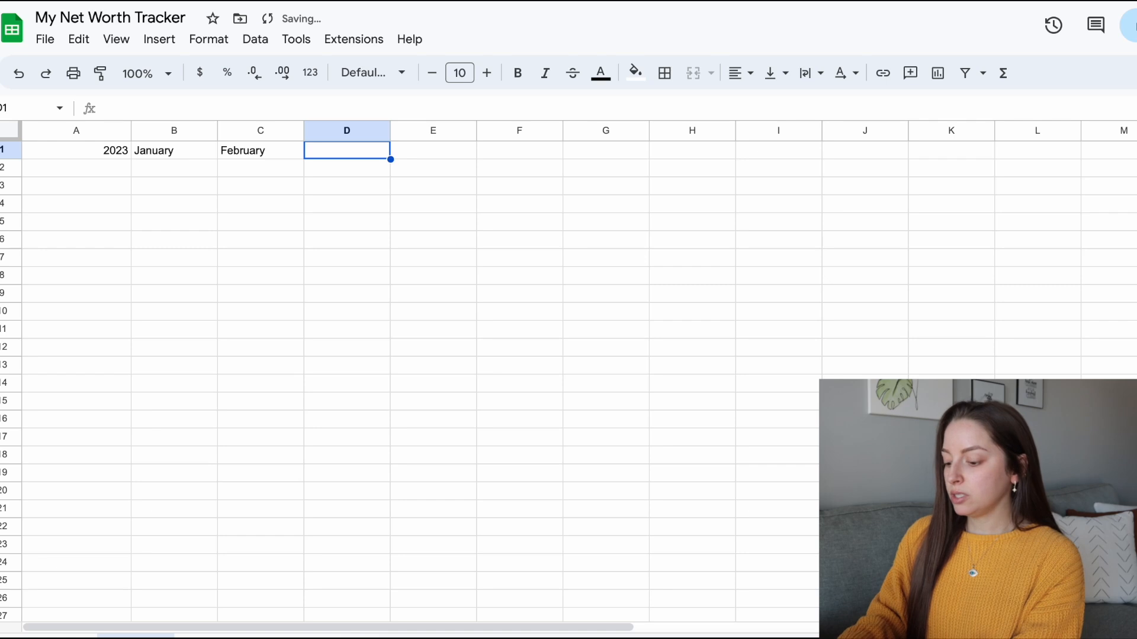
pyautogui.write('March')
pyautogui.press('Tab')
pyautogui.write('April')
pyautogui.press('Tab')
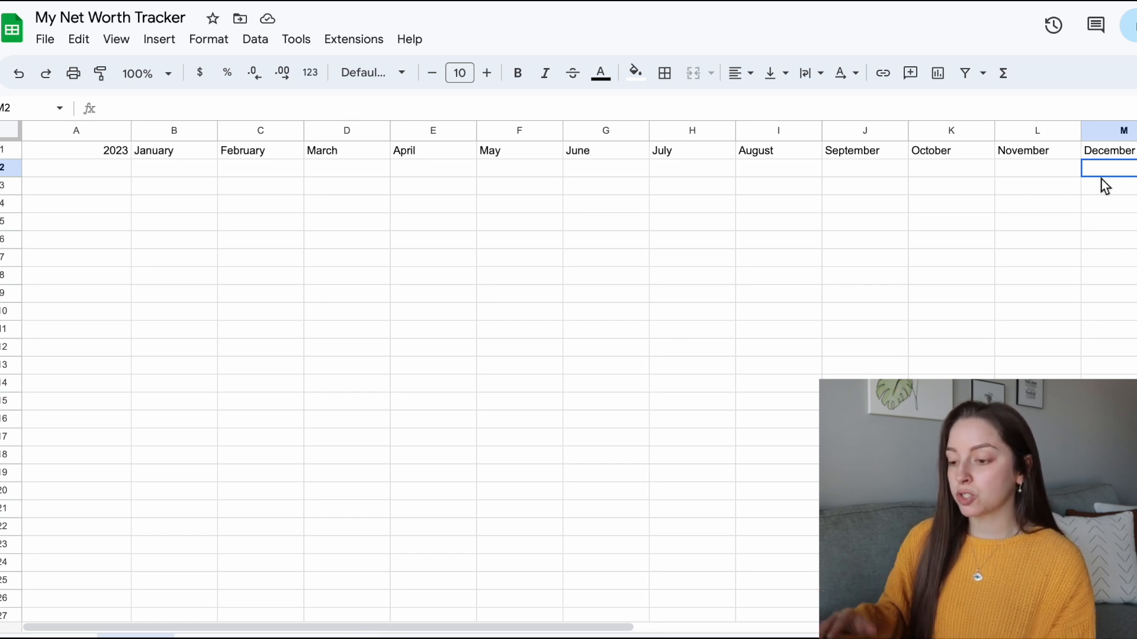
# Step: Enter the section heading ASSETS in cell A2, below the year
pyautogui.click(112, 174)
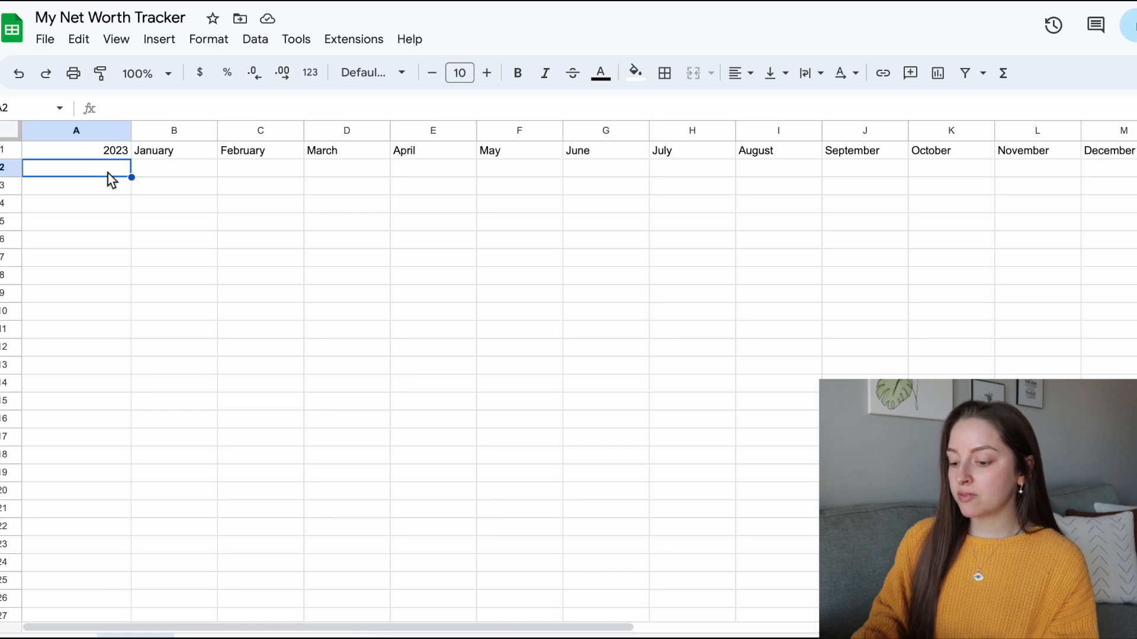
pyautogui.write('ASSETS')
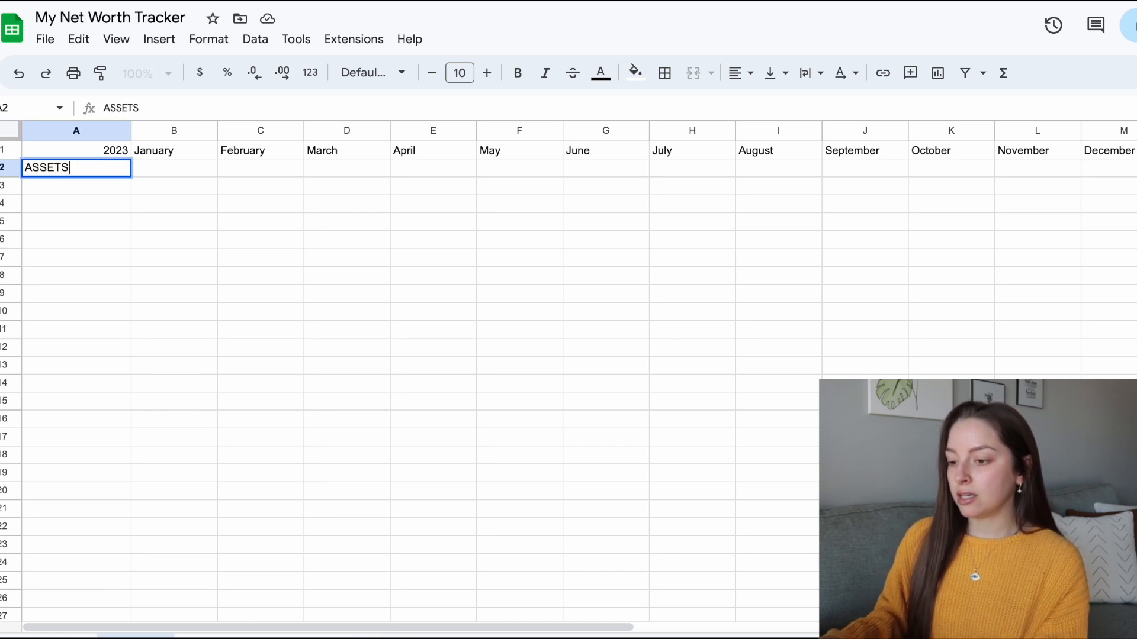
pyautogui.press('Return')
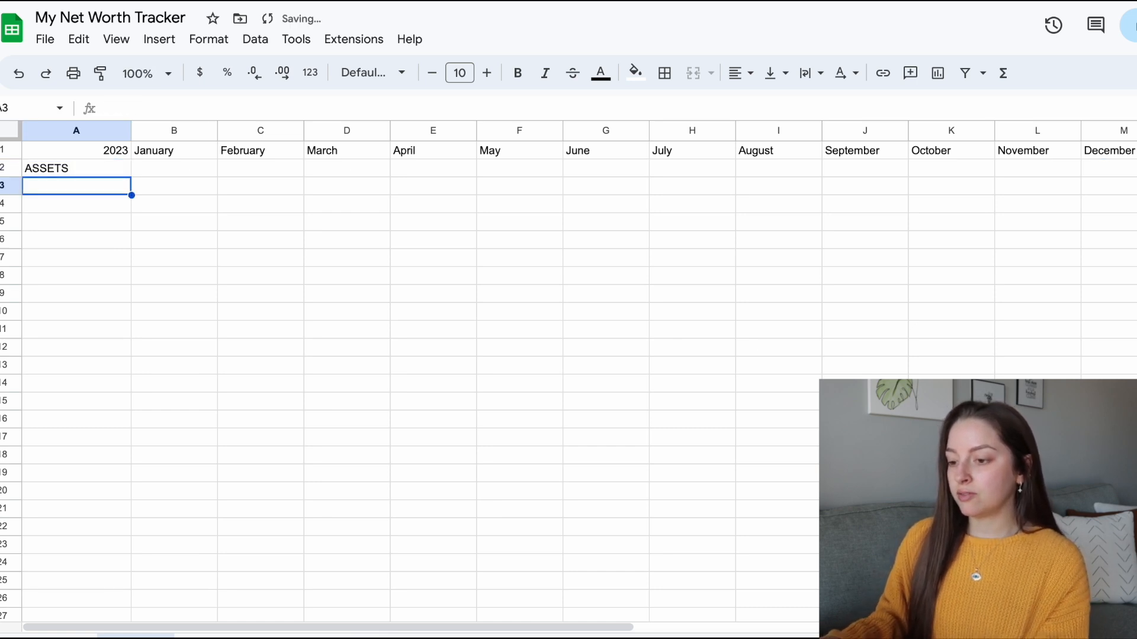
# Step: Leave four blank rows under ASSETS and enter TOTAL ASSETS in cell A7
pyautogui.press('Down')
pyautogui.press('Down')
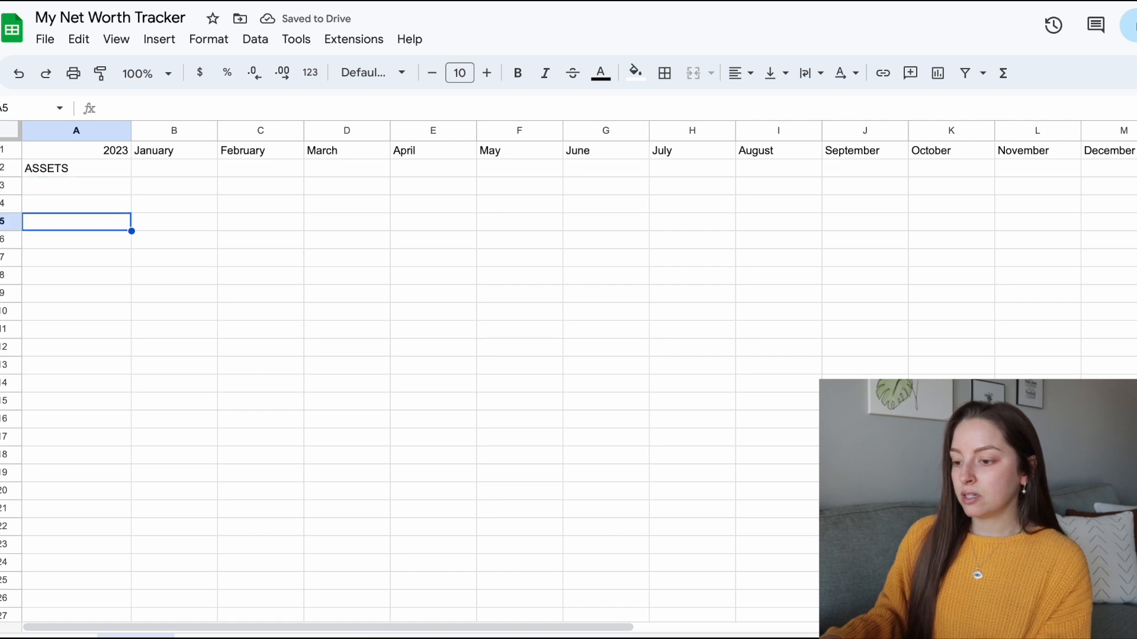
pyautogui.press('Down')
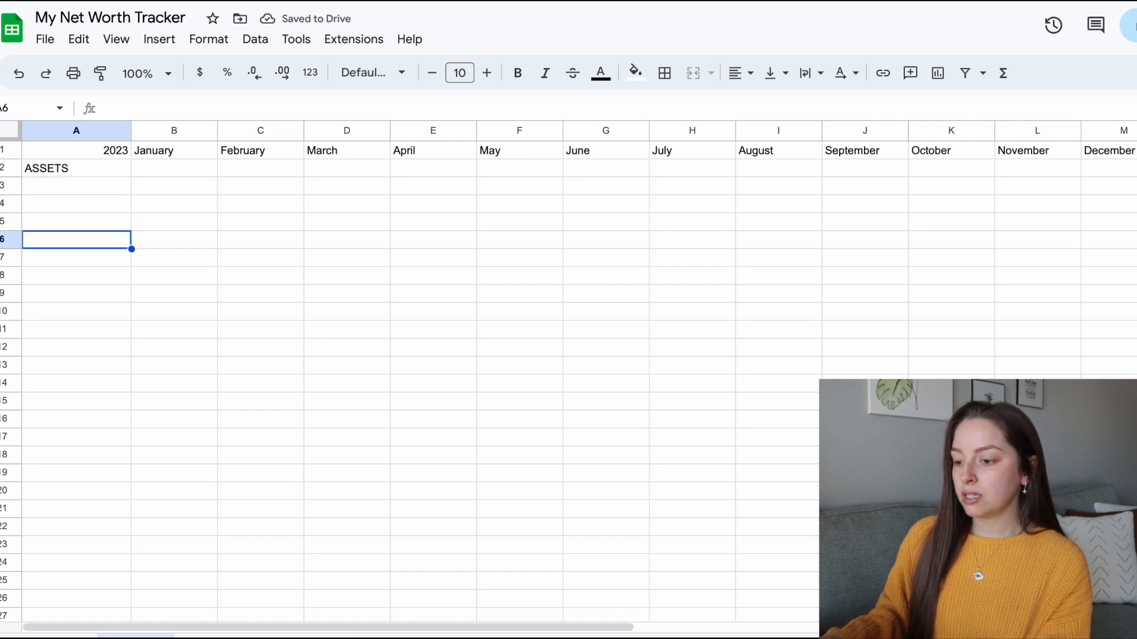
pyautogui.press('Down')
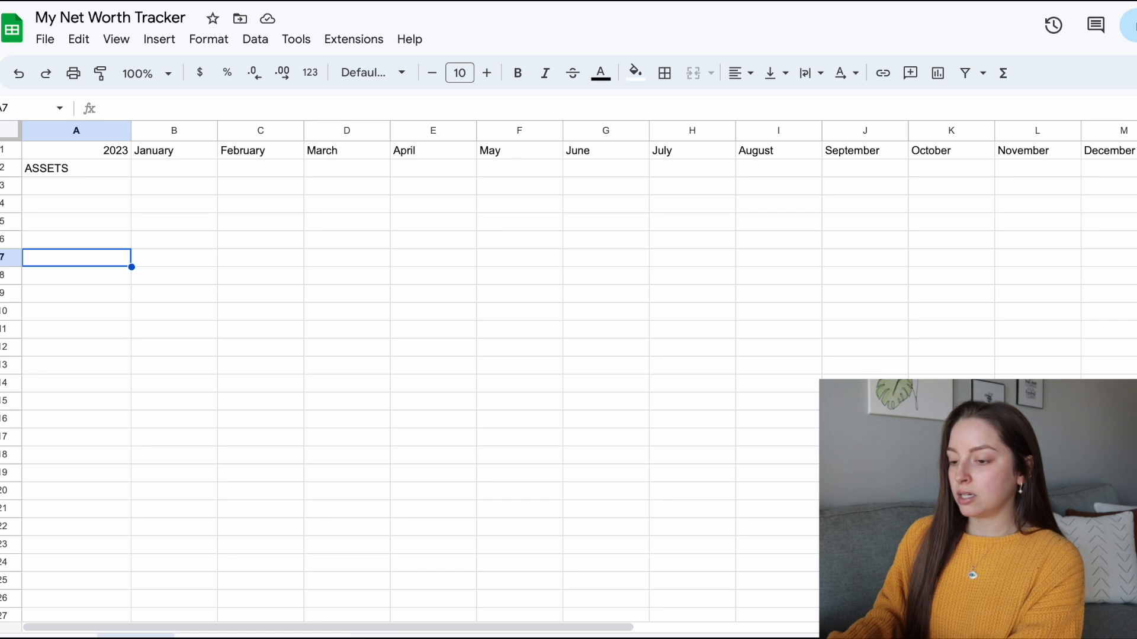
pyautogui.press('Up')
pyautogui.press('Down')
pyautogui.write('T')
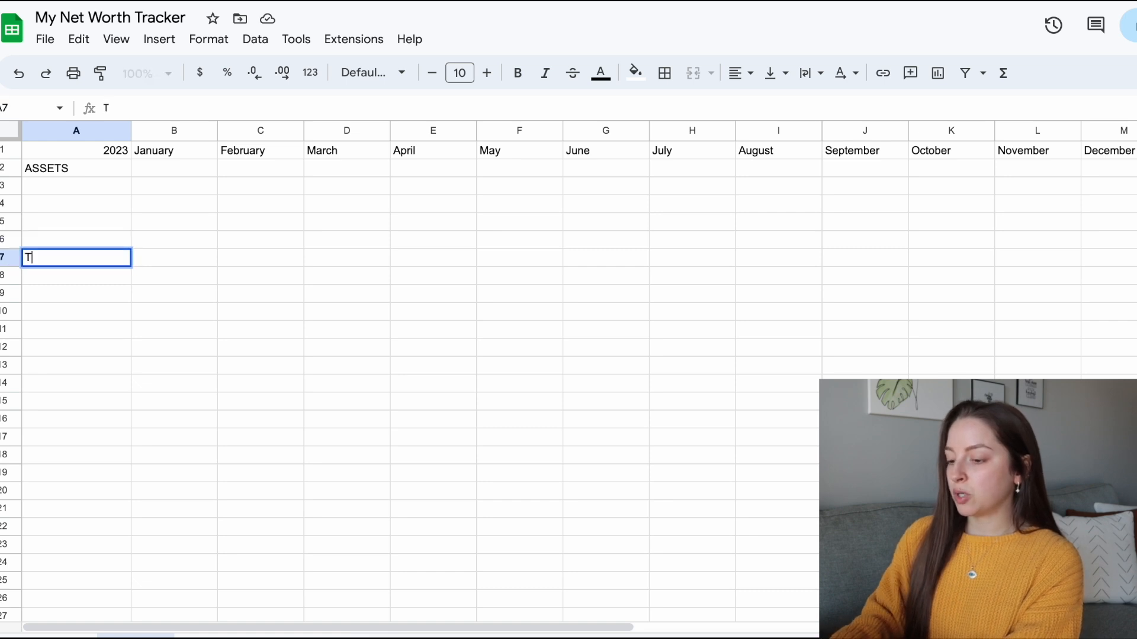
pyautogui.write('OTAL ASSETS')
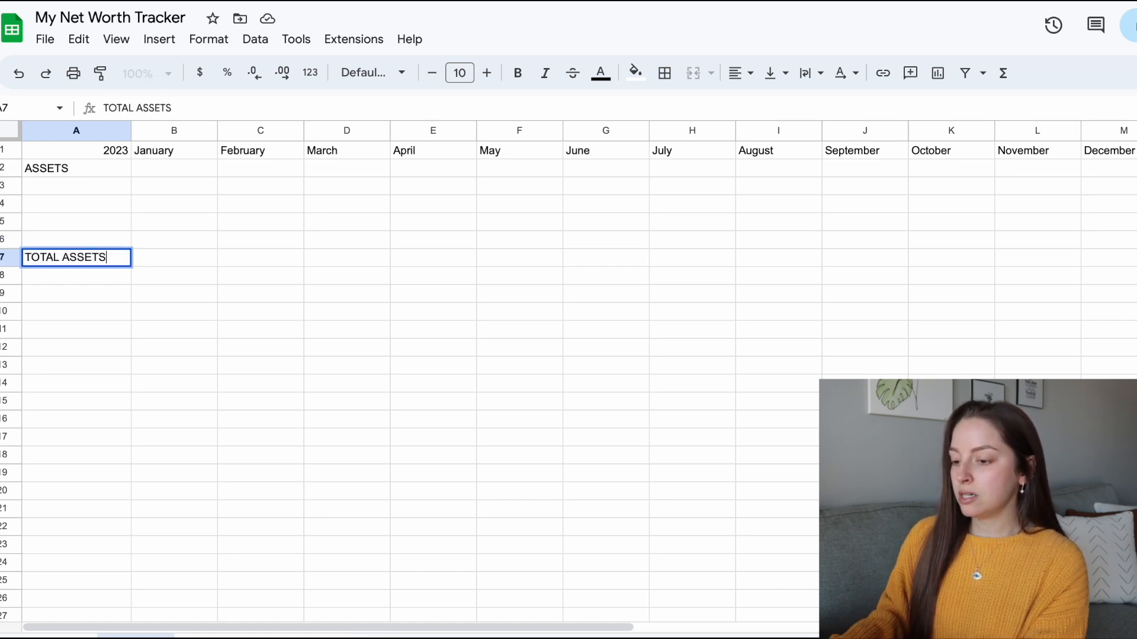
pyautogui.press('Return')
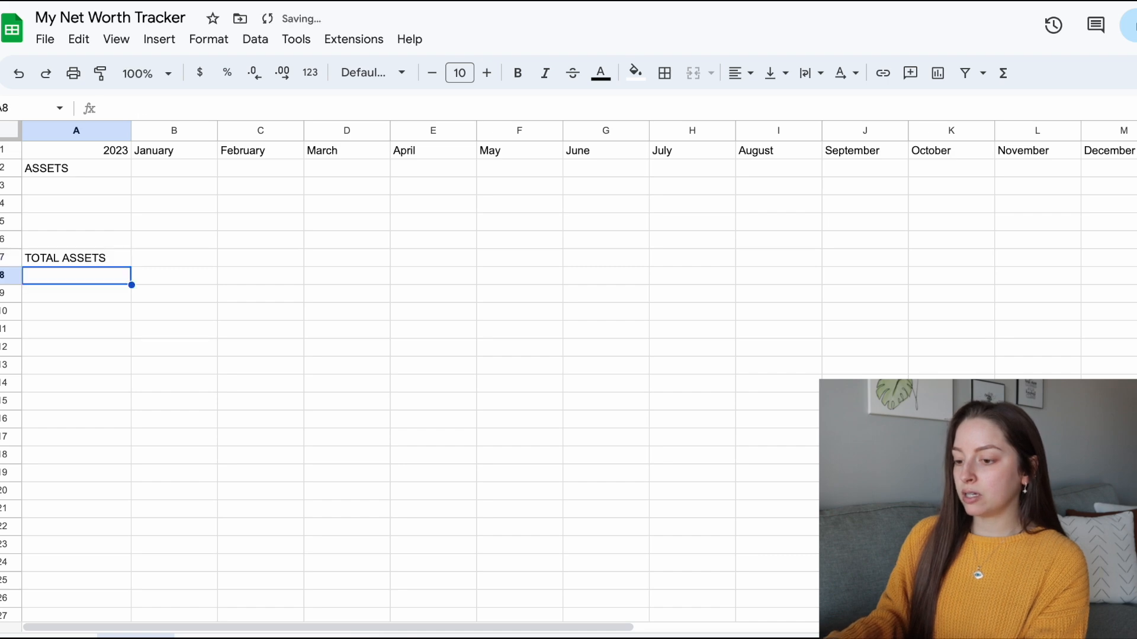
# Step: Enter the section heading LIABILITIES in cell A9, leaving one blank row below TOTAL ASSETS
pyautogui.press('Down')
pyautogui.write('LIABILKITI')
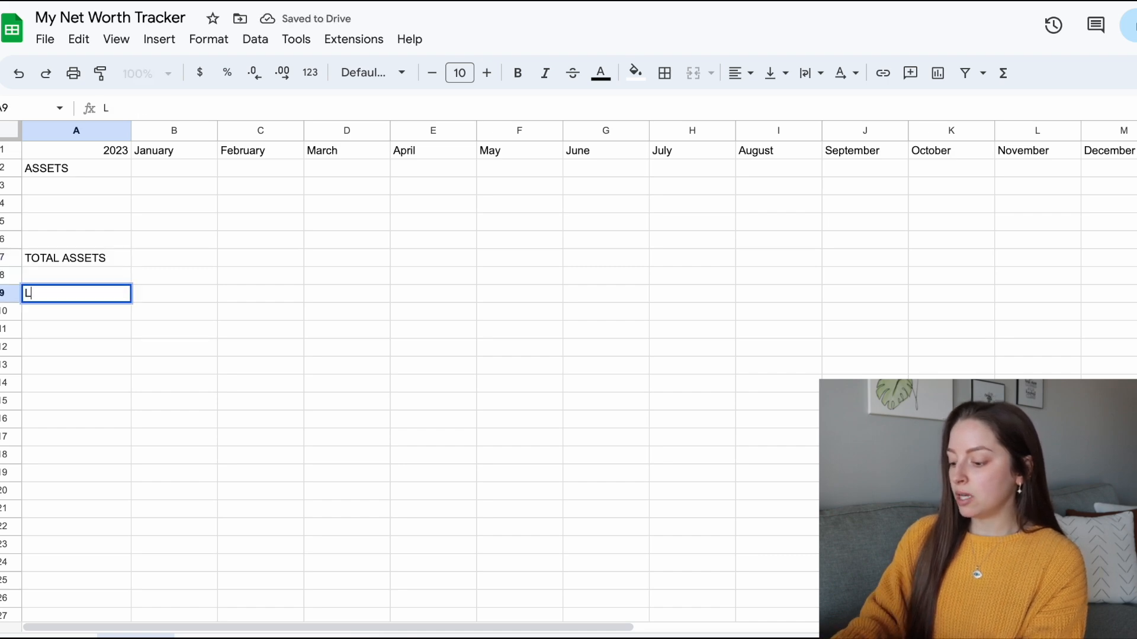
pyautogui.press('BackSpace')
pyautogui.press('BackSpace')
pyautogui.press('BackSpace')
pyautogui.press('BackSpace')
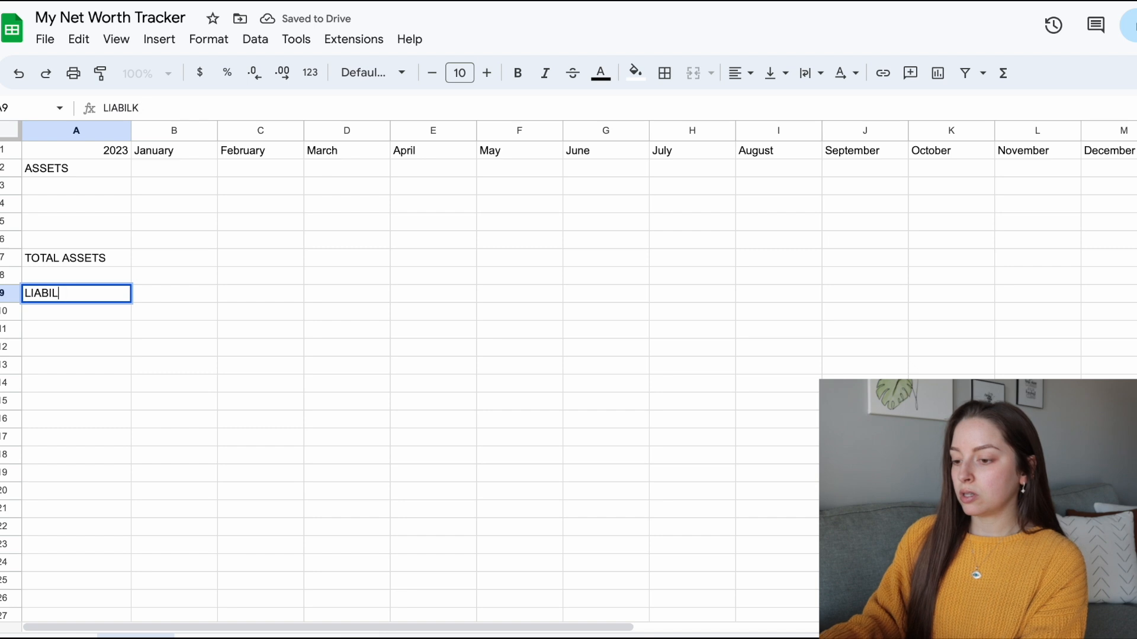
pyautogui.write('ITIES')
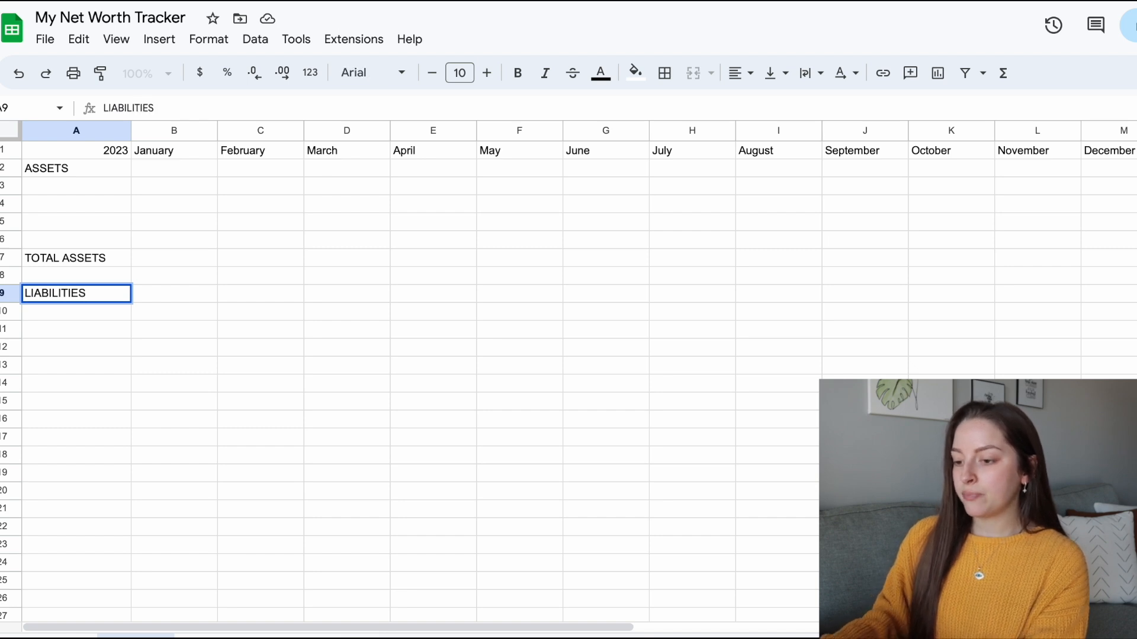
pyautogui.press('Return')
# Step: Leave four blank rows under LIABILITIES and enter TOTAL LIABILITIES in cell A14
pyautogui.press('Down')
pyautogui.press('Down')
pyautogui.press('Down')
pyautogui.press('Down')
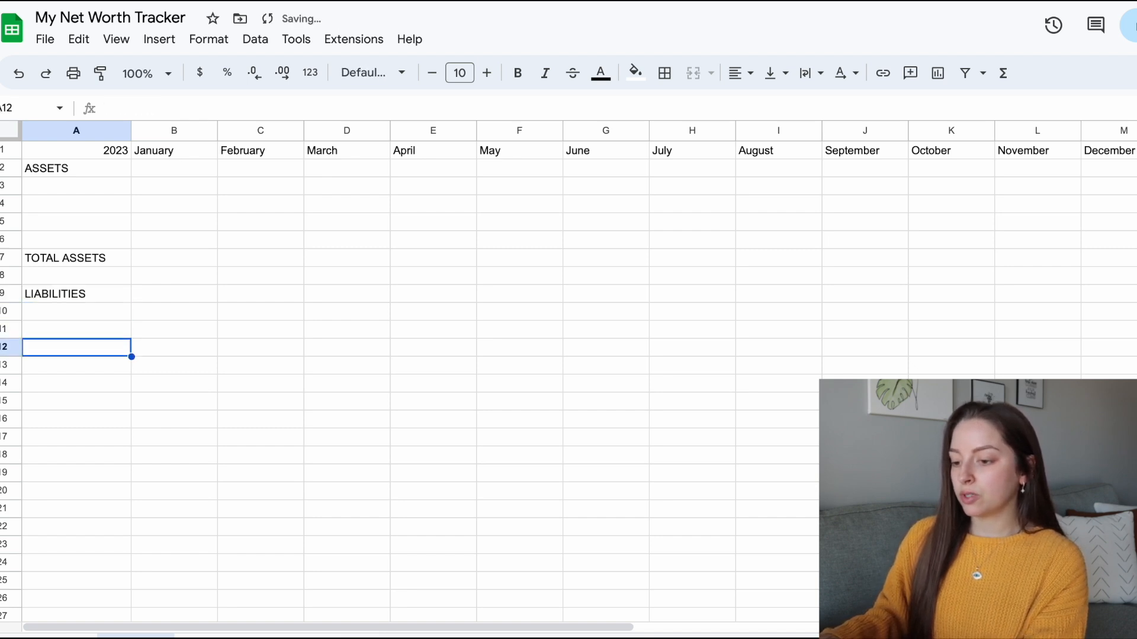
pyautogui.write('TOTAL')
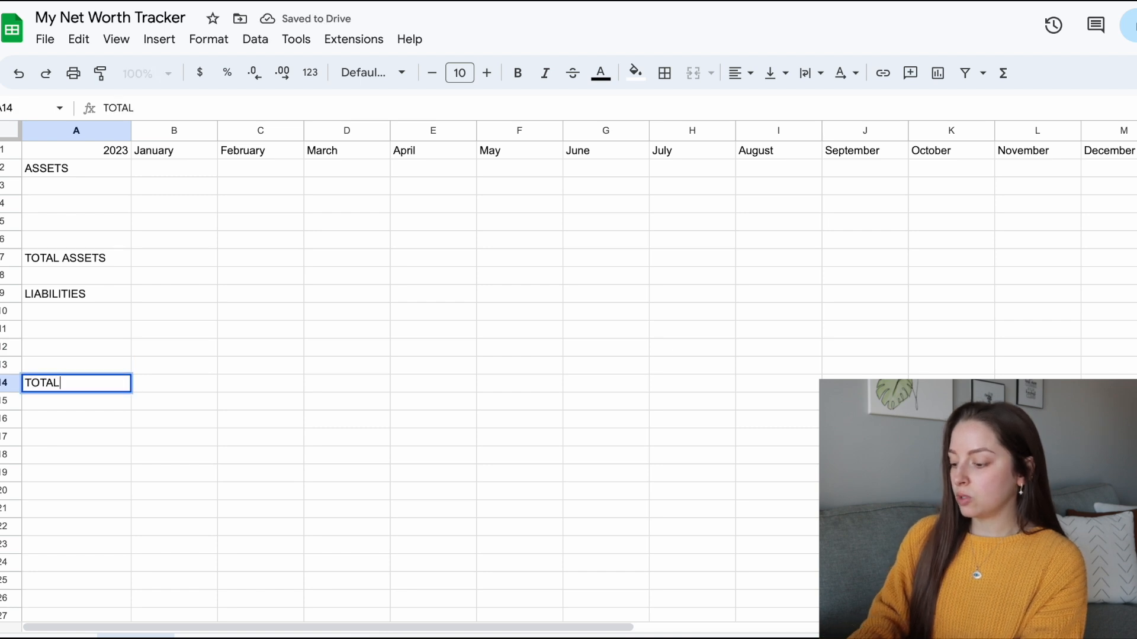
pyautogui.write(' LIABILITIES')
pyautogui.press('Return')
# Step: Enter NET WORTH in cell A16, leaving one blank row below TOTAL LIABILITIES
pyautogui.press('Down')
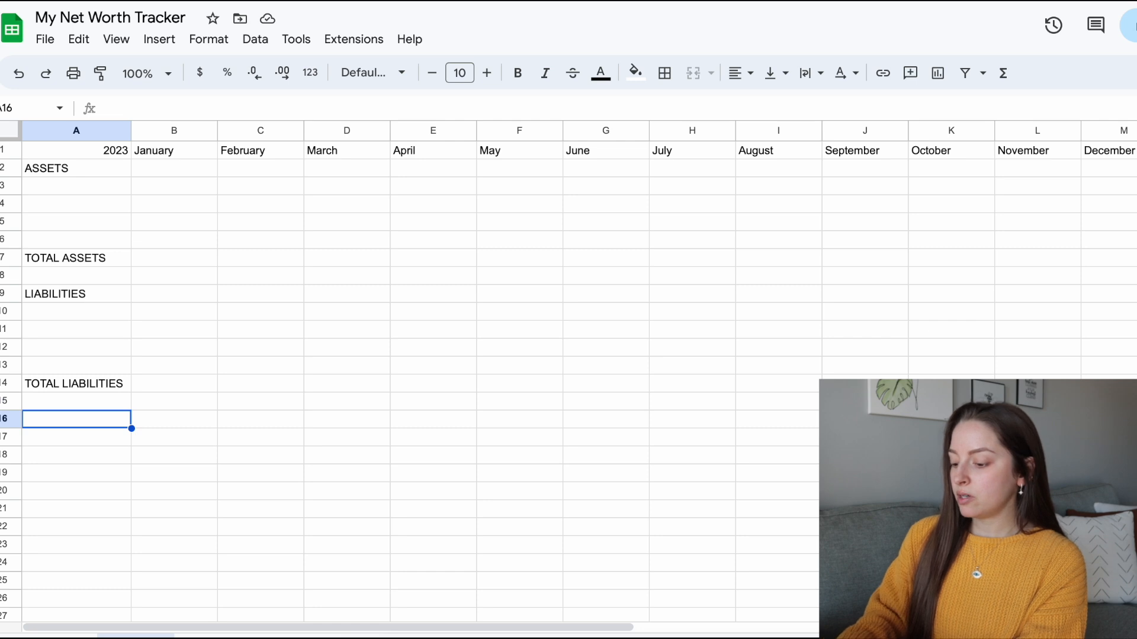
pyautogui.write('NET WORTH')
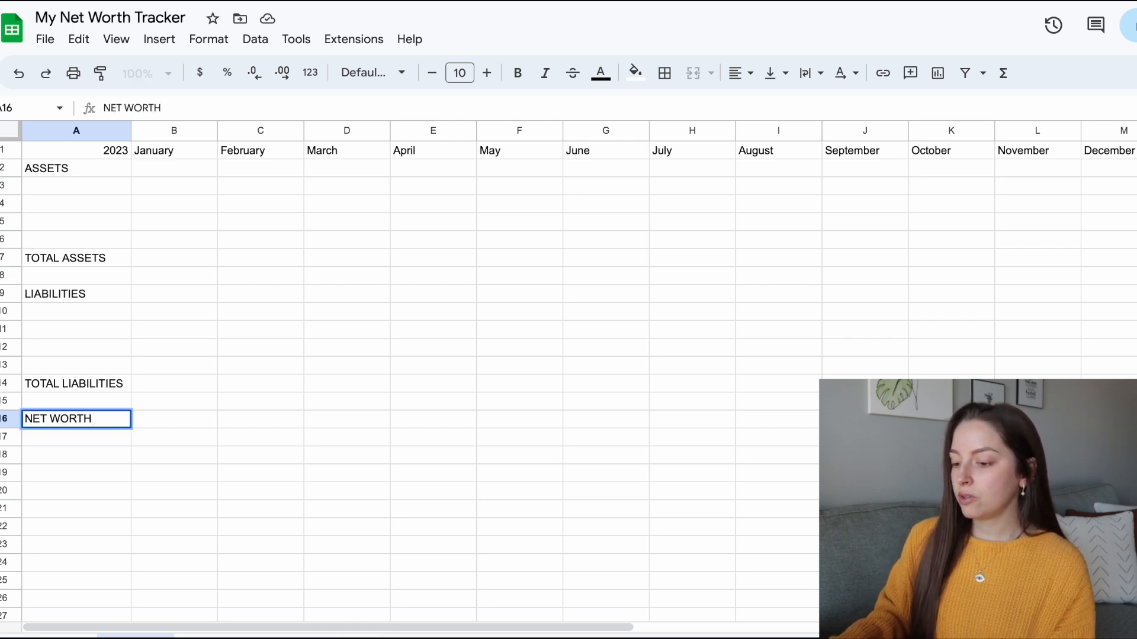
pyautogui.press('Tab')
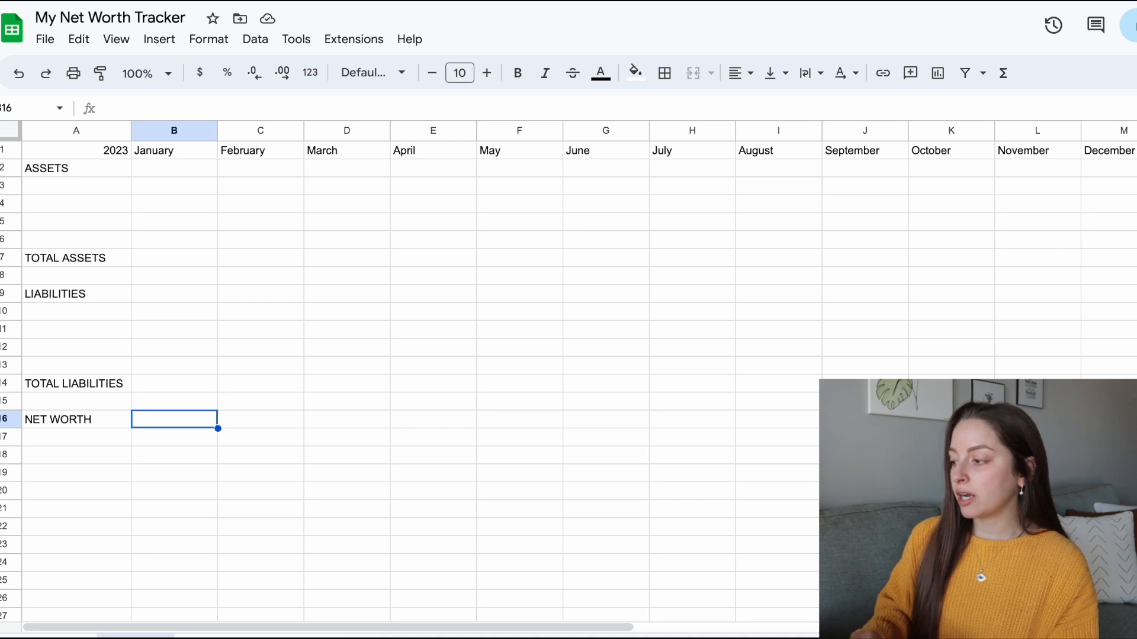
# Step: Format the range B2:M17 under the month headings with the Currency number format
pyautogui.click(166, 170)
pyautogui.moveTo(165, 171); pyautogui.dragTo(1113, 438)
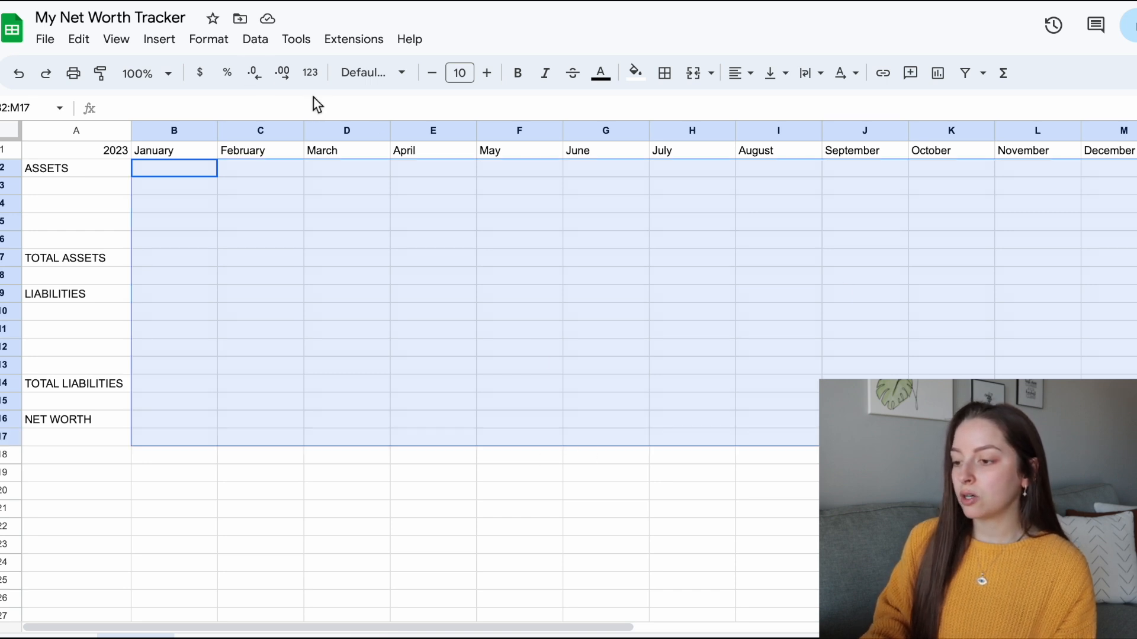
pyautogui.click(209, 41)
pyautogui.moveTo(280, 121)
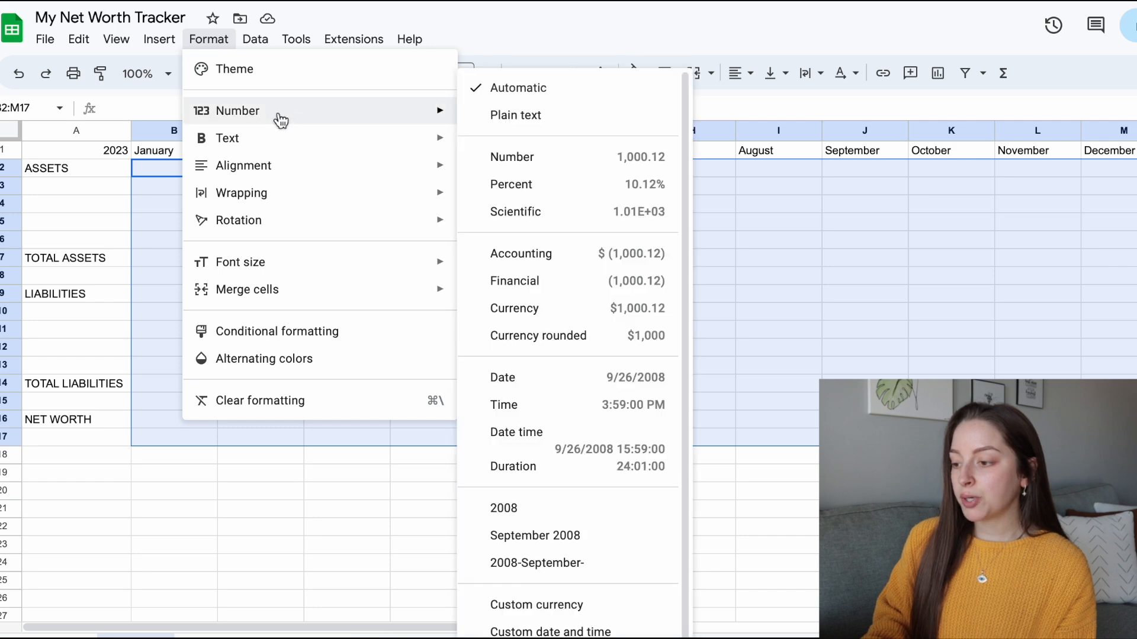
pyautogui.click(574, 321)
pyautogui.click(216, 49)
pyautogui.moveTo(237, 111)
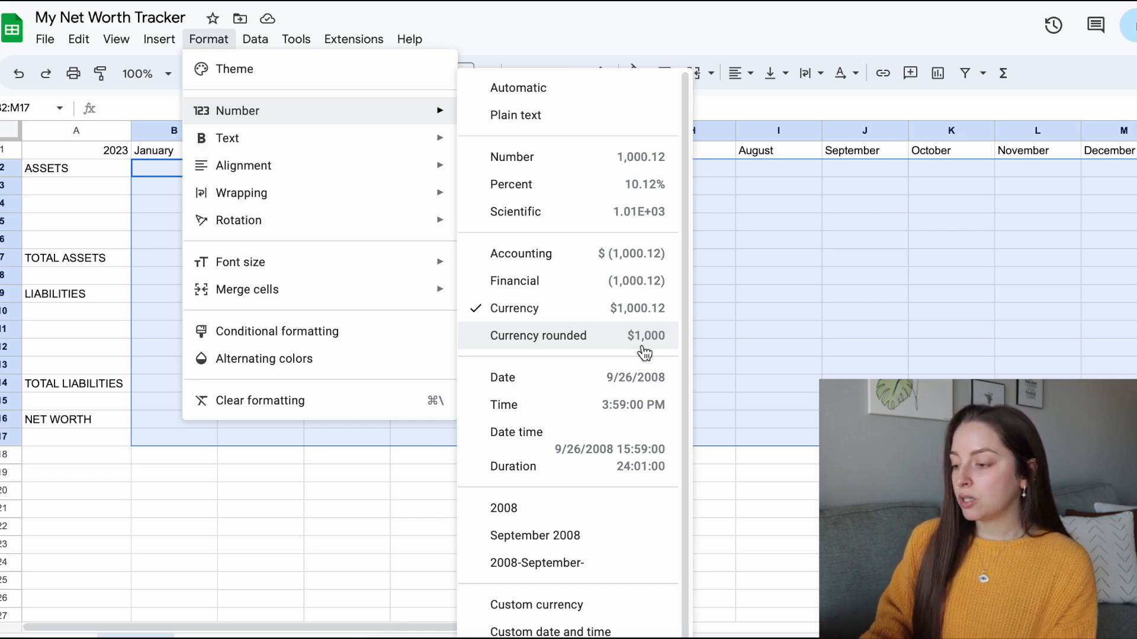
pyautogui.click(879, 322)
# Step: Open the custom currency options for the range B2:M16 and browse the available currencies
pyautogui.moveTo(180, 174); pyautogui.dragTo(1107, 419)
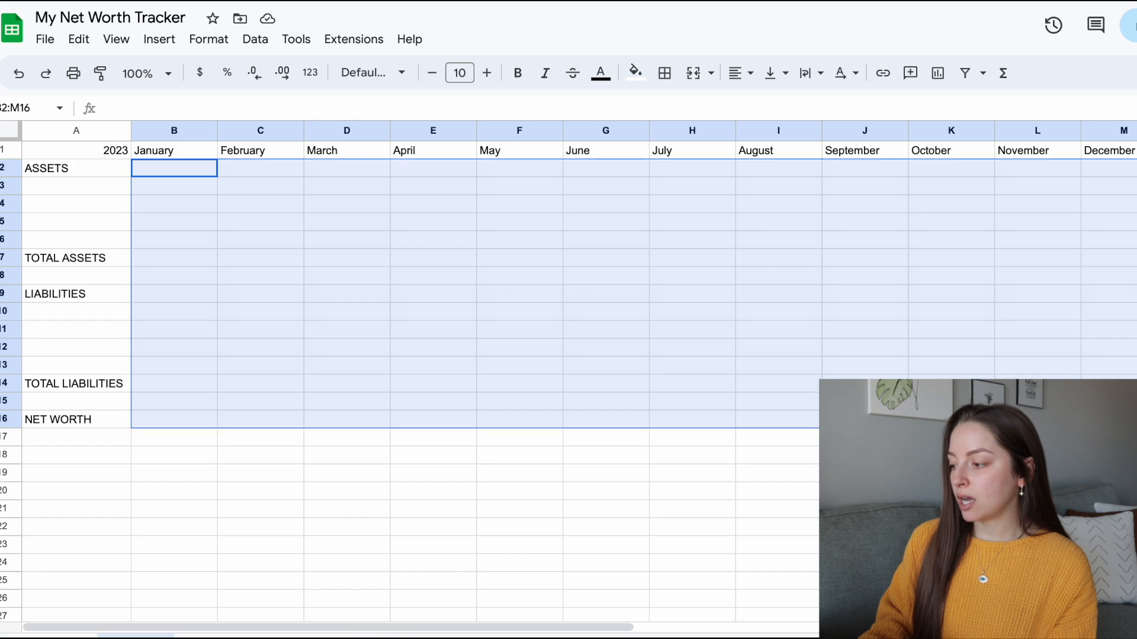
pyautogui.click(208, 39)
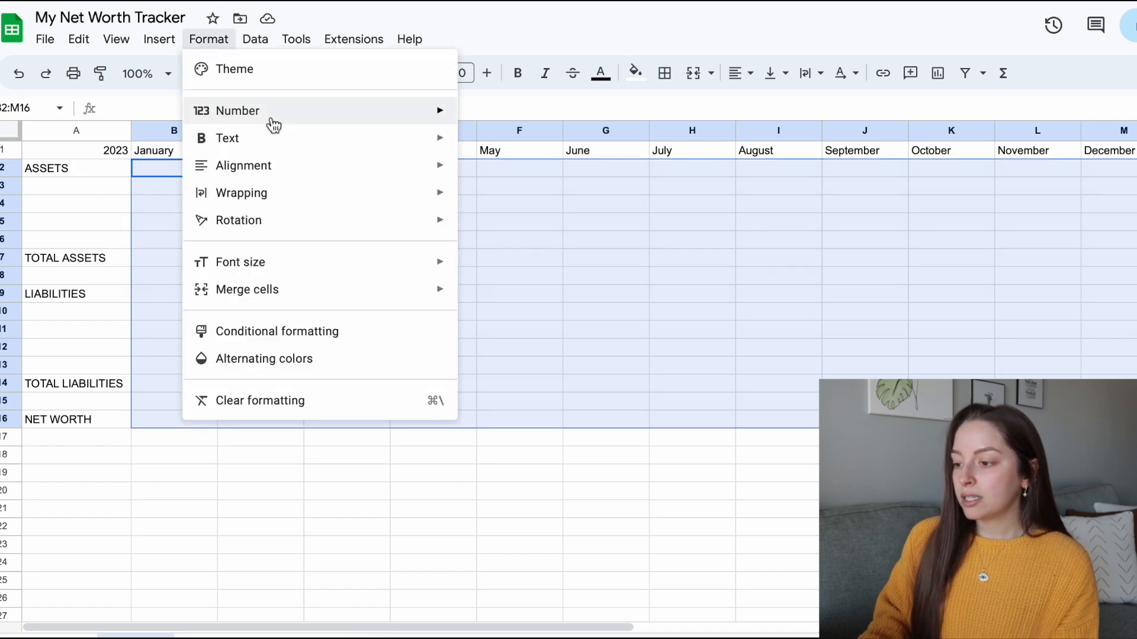
pyautogui.moveTo(271, 120)
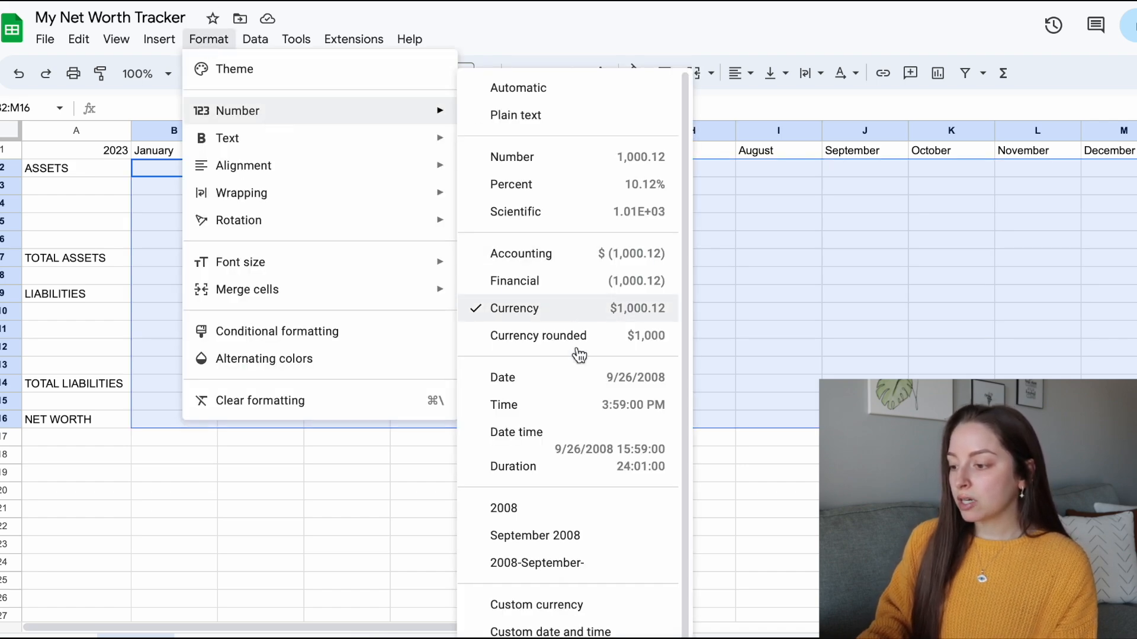
pyautogui.scroll(-1, 588, 341)
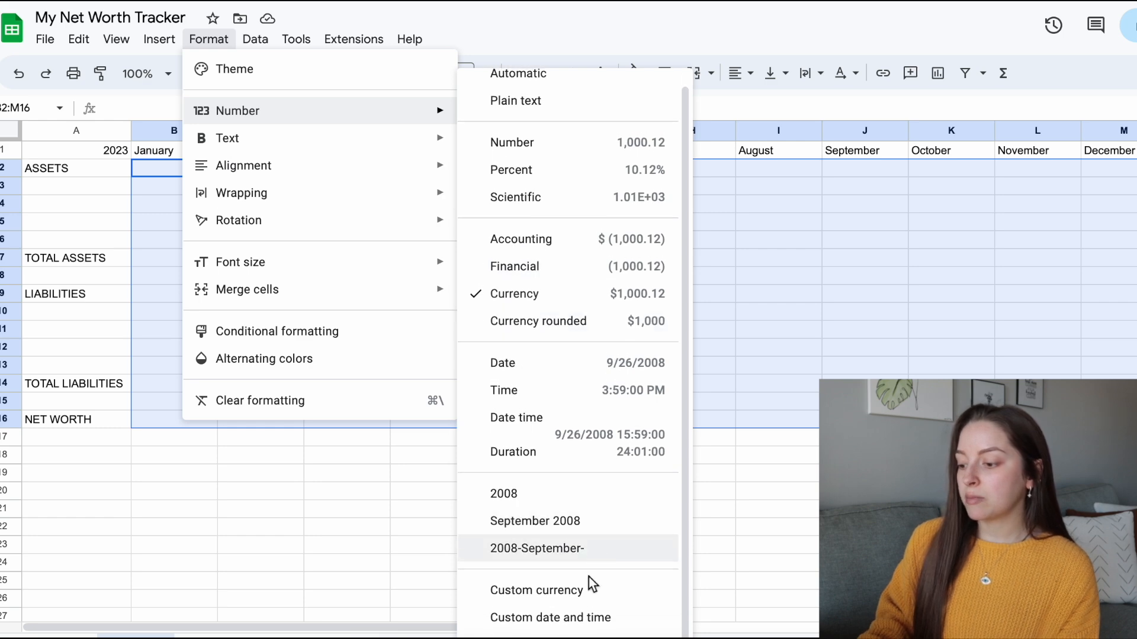
pyautogui.click(566, 592)
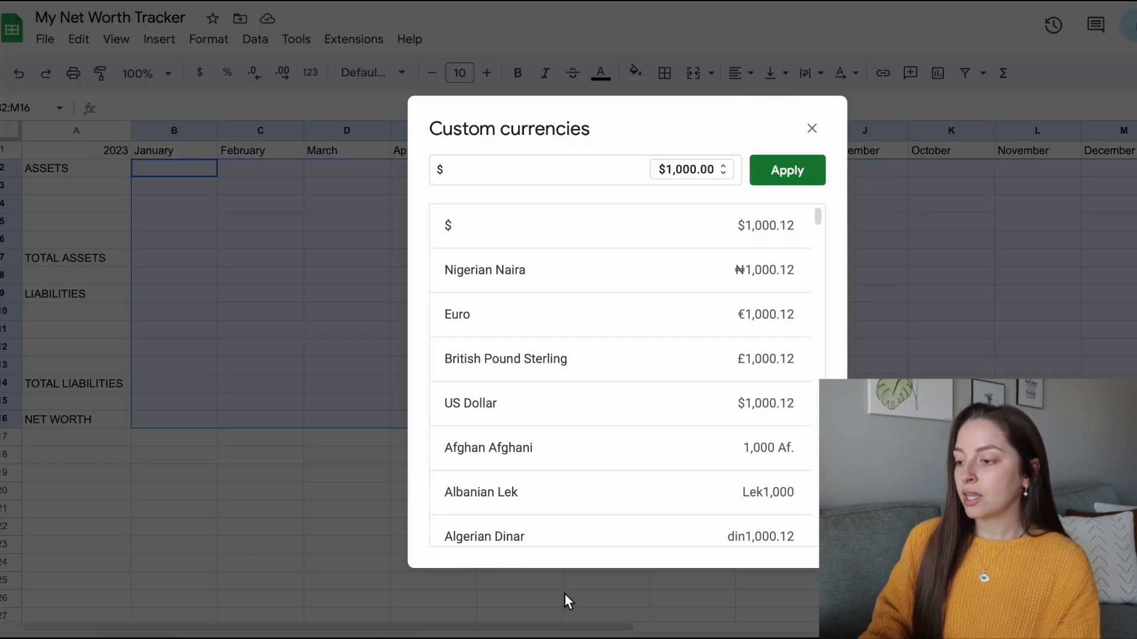
pyautogui.scroll(-3, 588, 457)
pyautogui.scroll(-5, 588, 457)
# Step: Search the custom currencies for "eur" and for "peso"
pyautogui.click(502, 168)
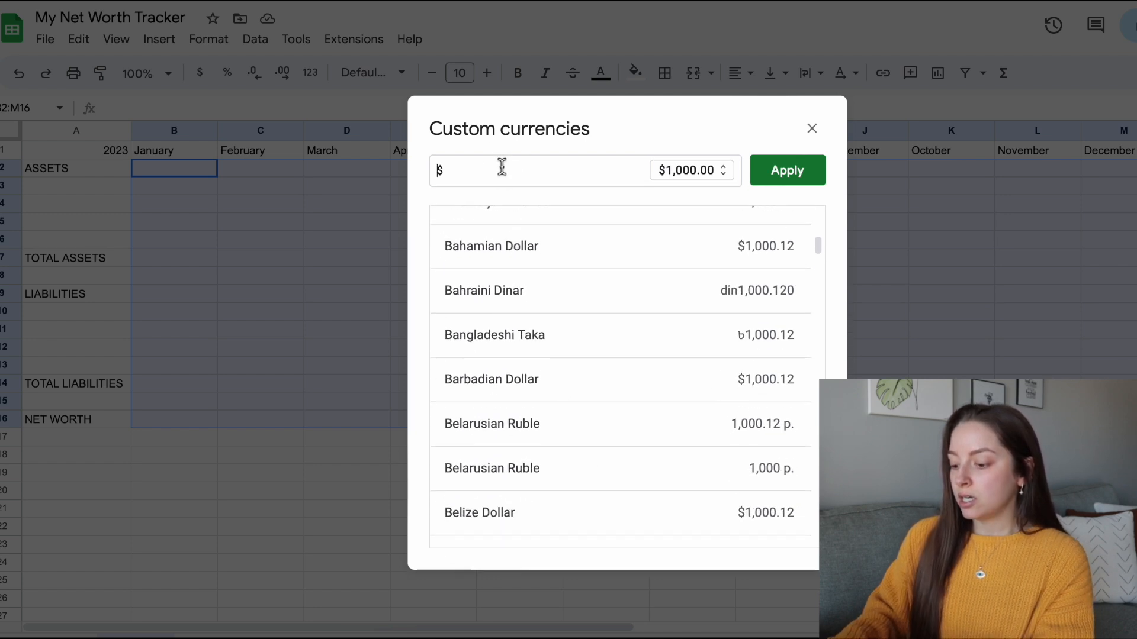
pyautogui.write('e')
pyautogui.press('Delete')
pyautogui.write('ur')
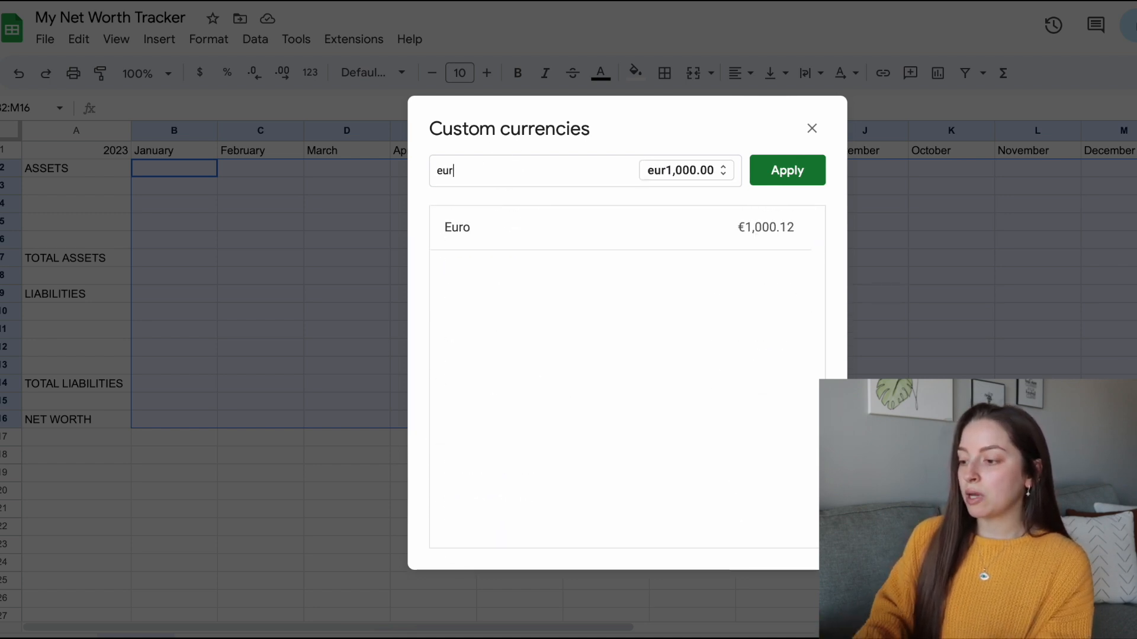
pyautogui.press('BackSpace')
pyautogui.press('BackSpace')
pyautogui.press('BackSpace')
pyautogui.write('peso')
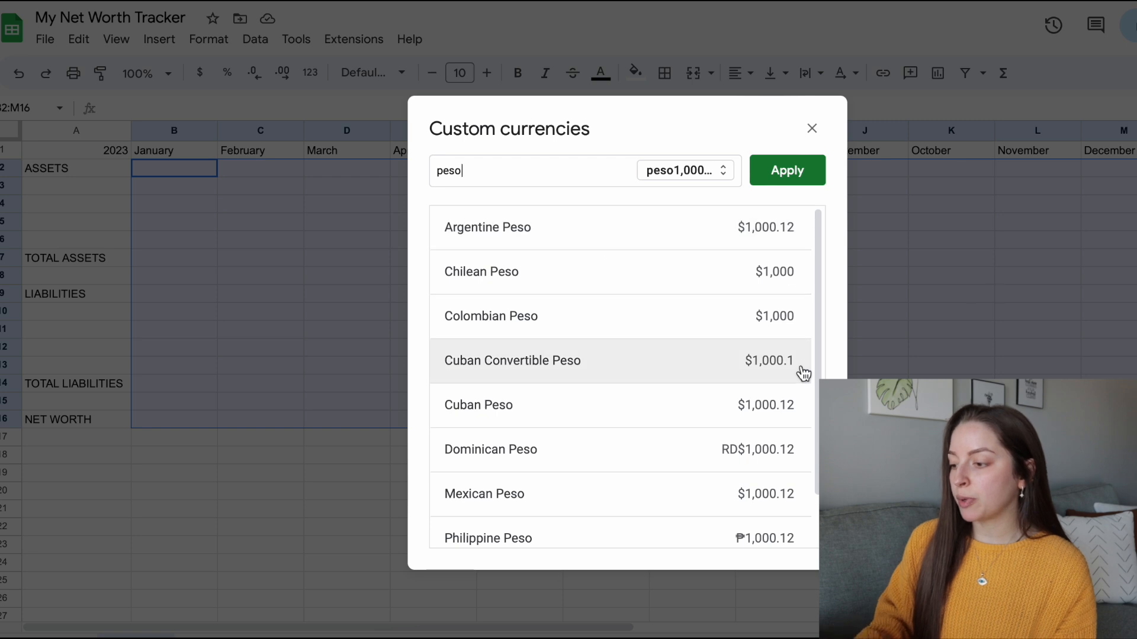
# Step: Clear the currency search, browse the full currency list and leave the dialog without applying a currency
pyautogui.press('BackSpace')
pyautogui.press('BackSpace')
pyautogui.press('BackSpace')
pyautogui.press('BackSpace')
pyautogui.scroll(-15, 603, 453)
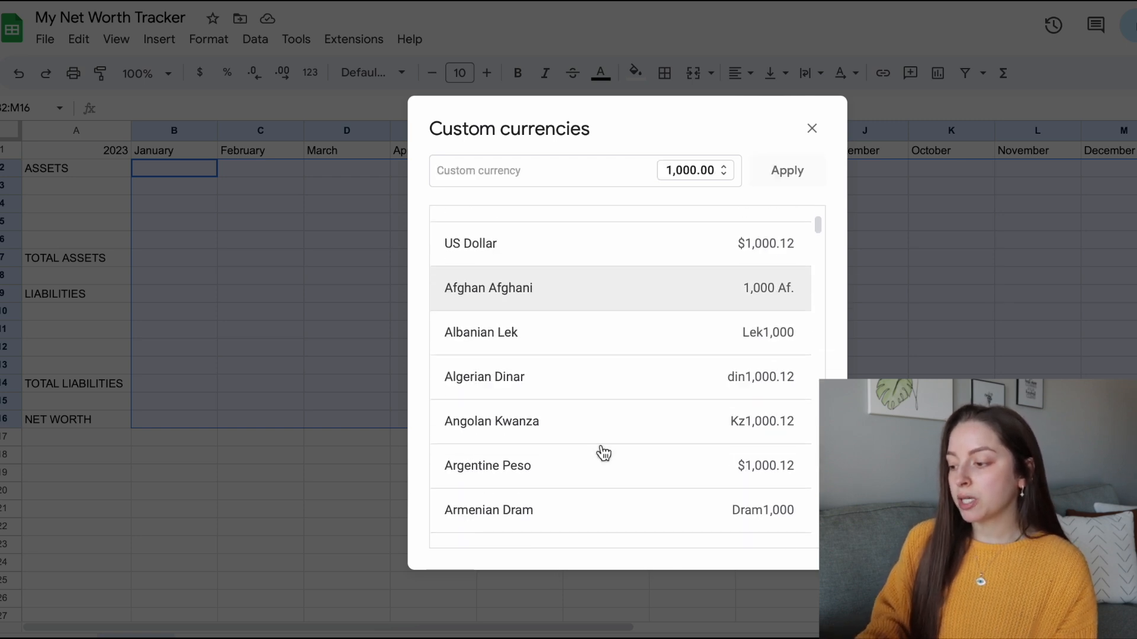
pyautogui.scroll(-3, 603, 453)
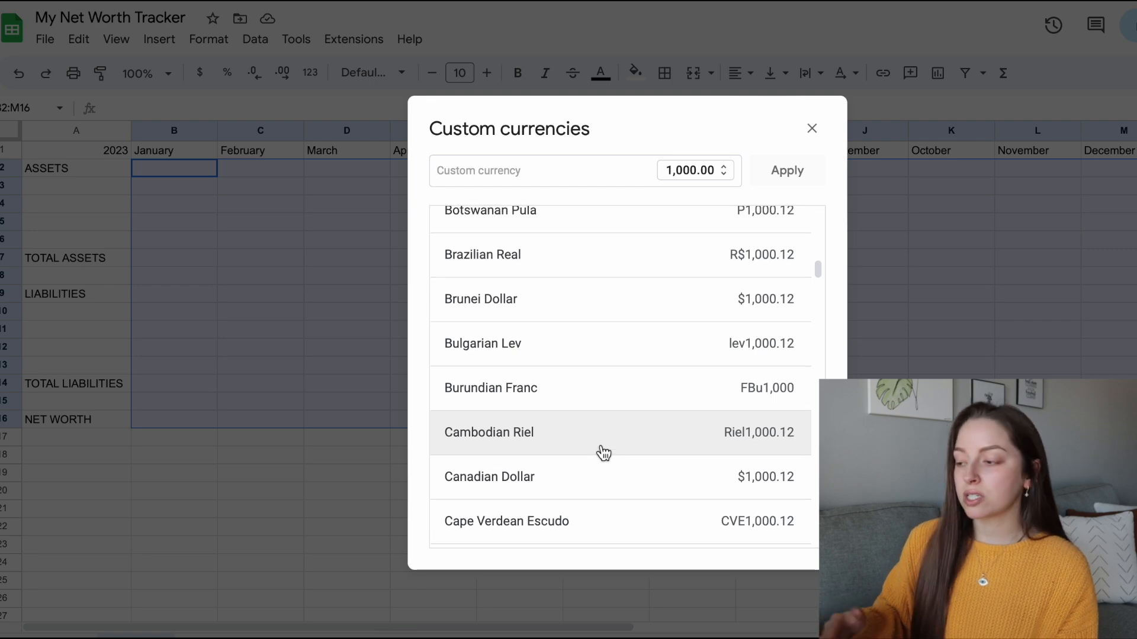
pyautogui.click(551, 277)
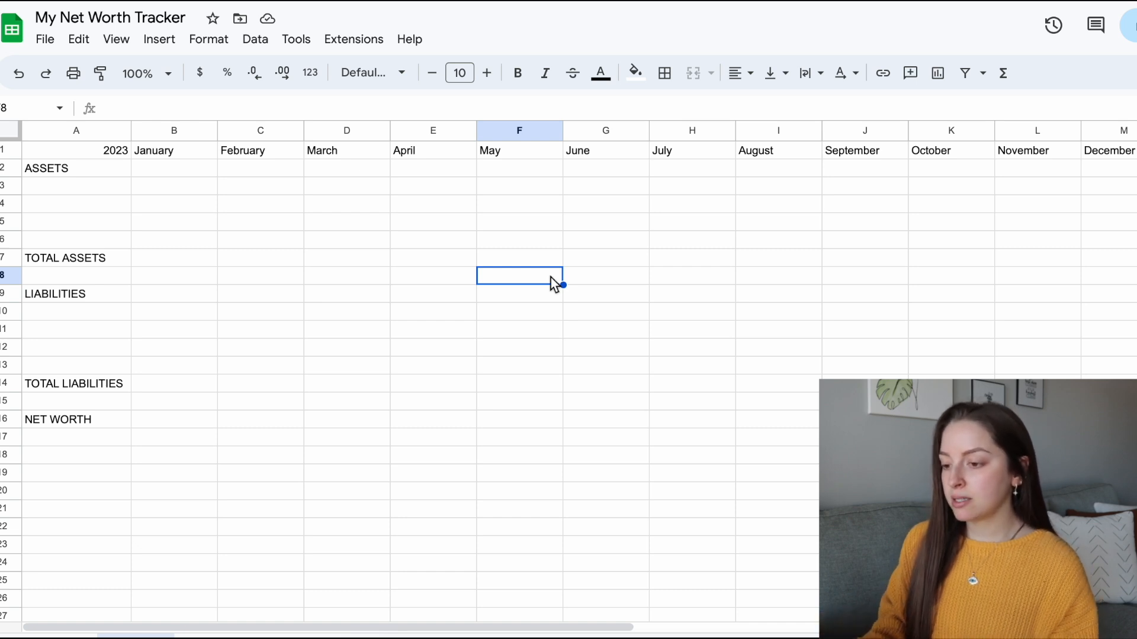
# Step: Format the 2023 heading in cell A1 as bold, centered text at font size 14
pyautogui.click(115, 154)
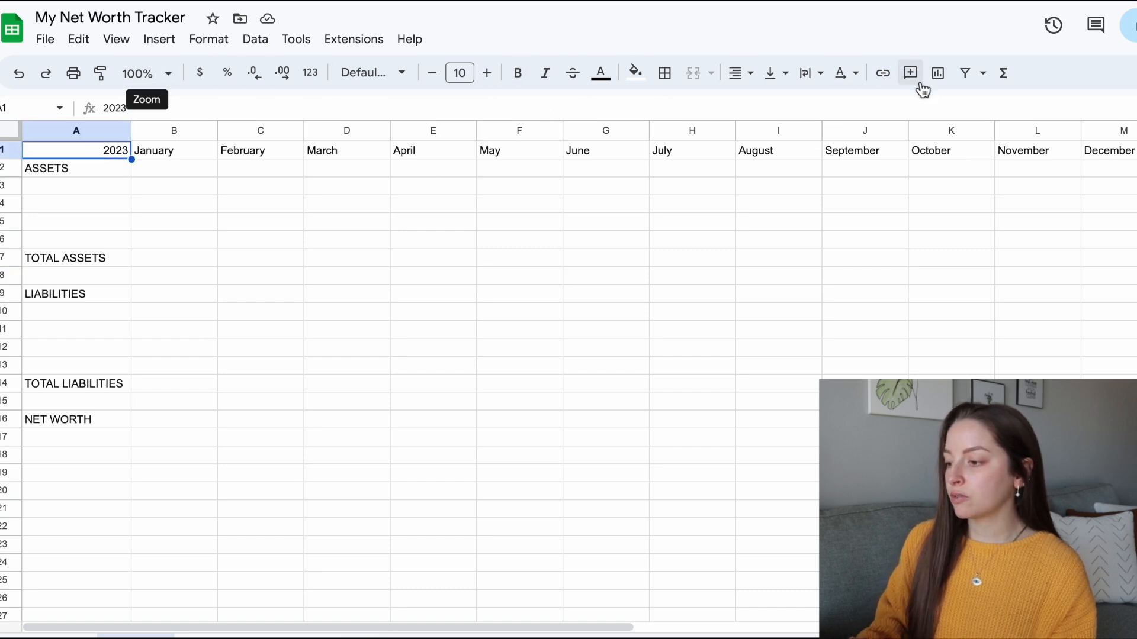
pyautogui.click(520, 81)
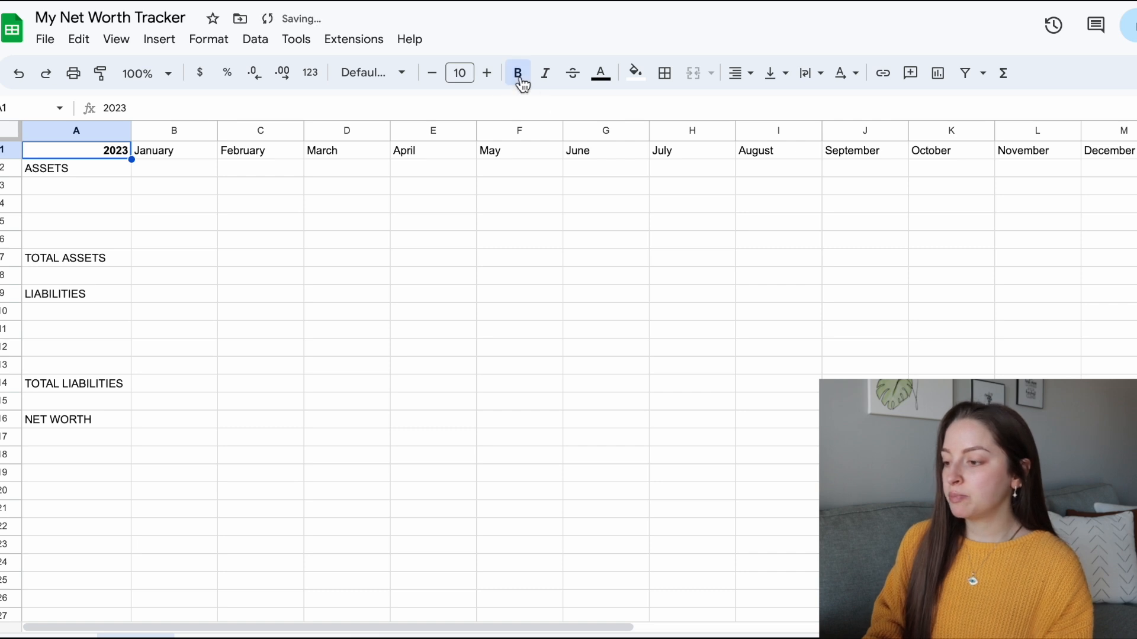
pyautogui.click(747, 82)
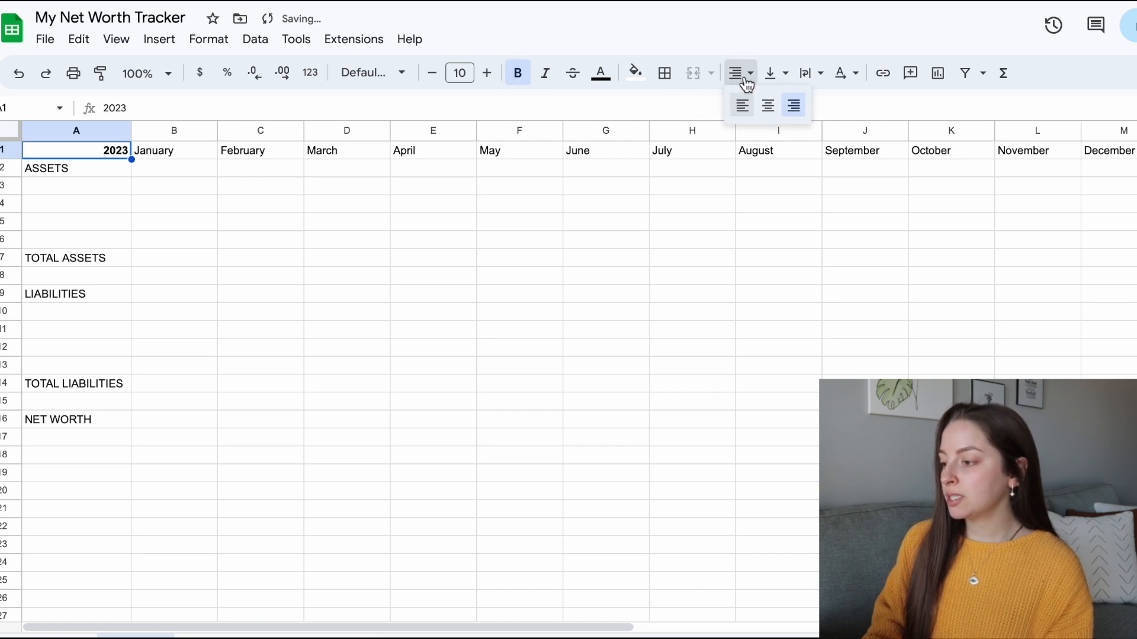
pyautogui.click(768, 106)
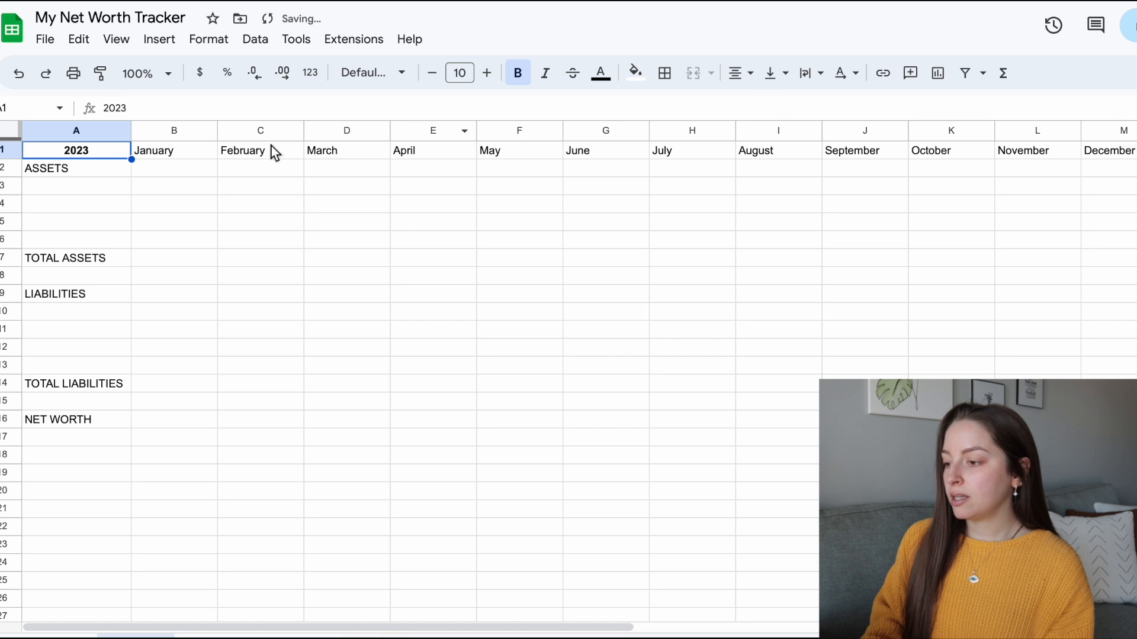
pyautogui.click(487, 73)
pyautogui.click(487, 74)
pyautogui.click(487, 73)
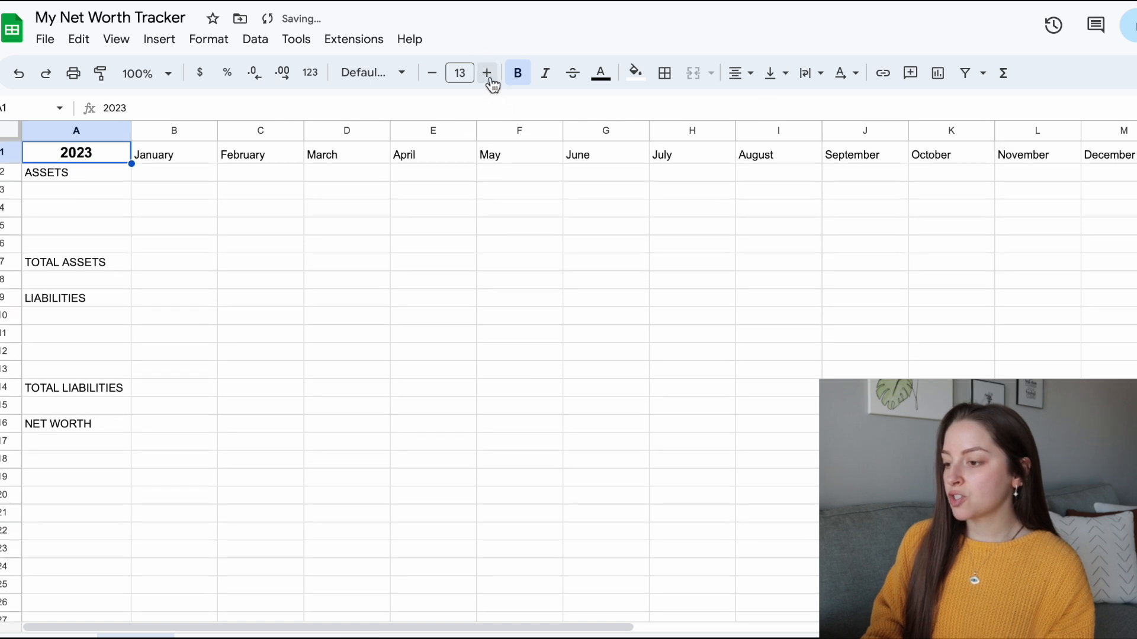
pyautogui.click(487, 73)
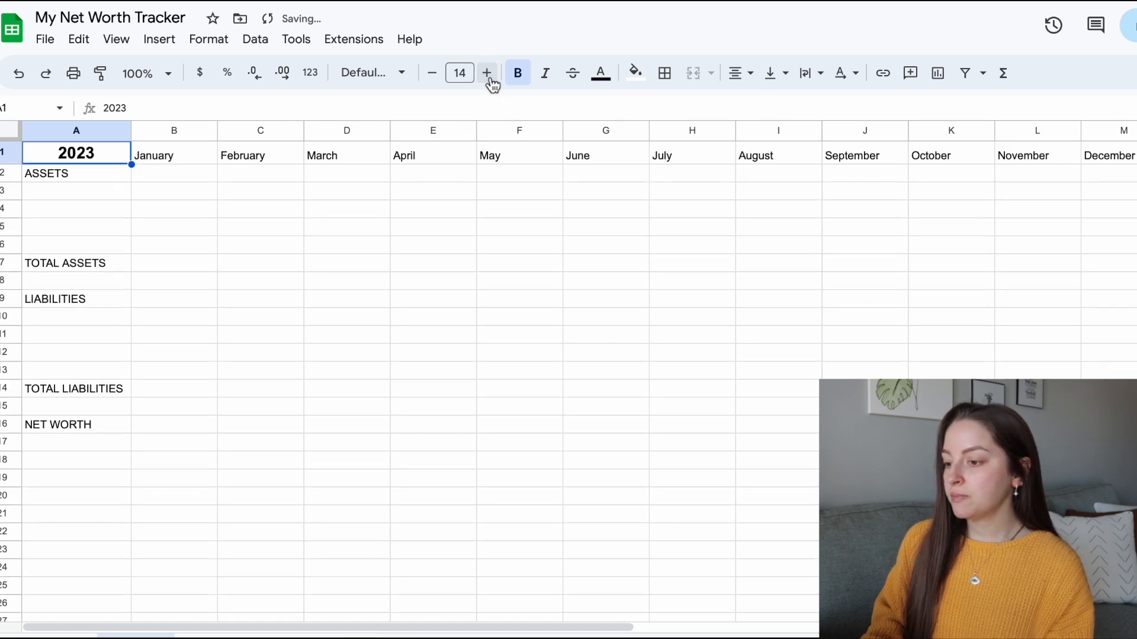
# Step: Format the month headings in B1:M1 as centered, bold text at font size 12
pyautogui.click(188, 161)
pyautogui.moveTo(189, 161); pyautogui.dragTo(1132, 160)
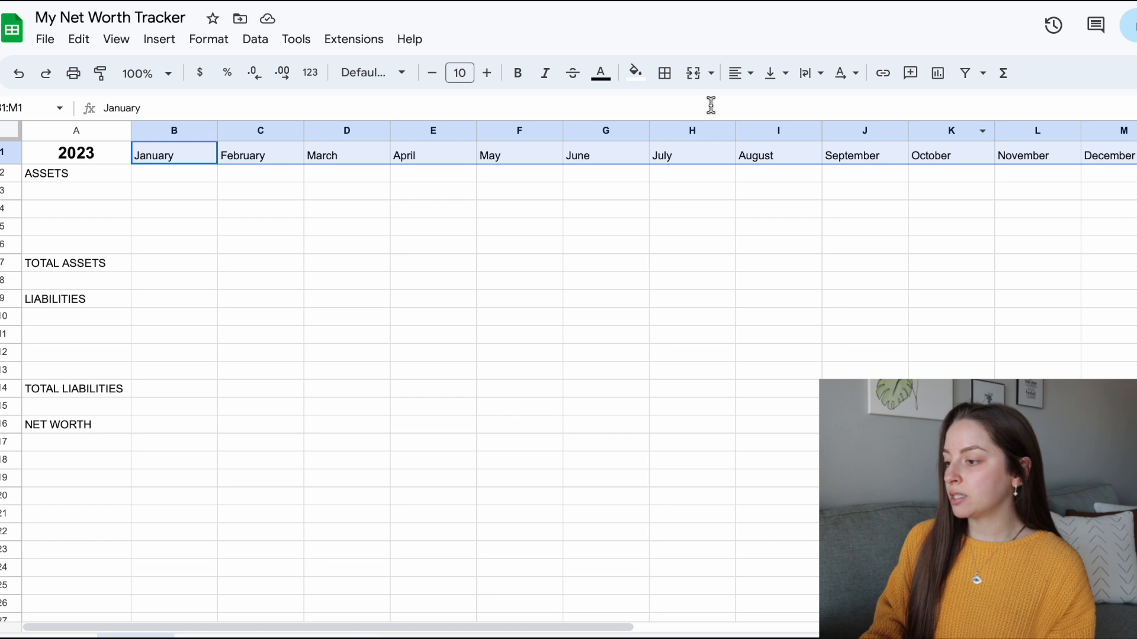
pyautogui.click(751, 77)
pyautogui.click(777, 107)
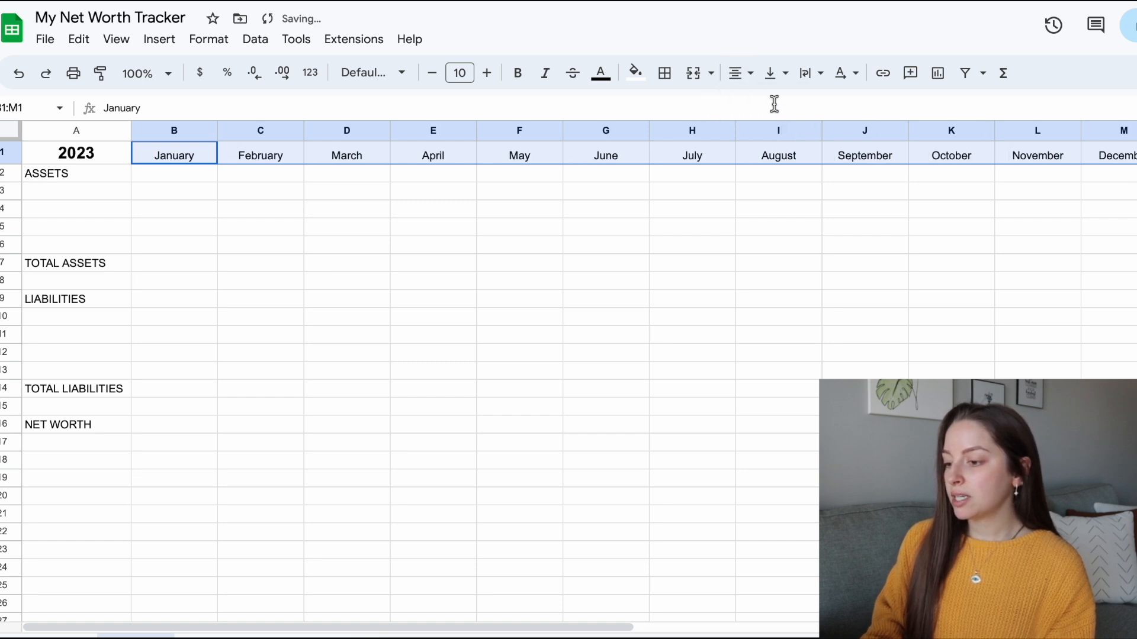
pyautogui.click(518, 74)
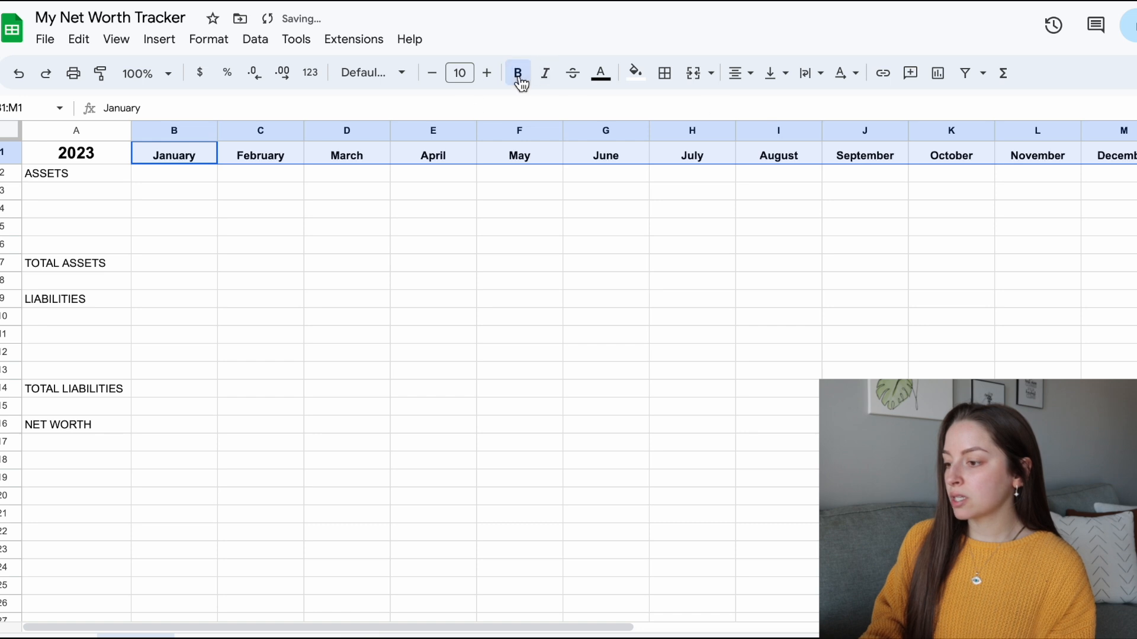
pyautogui.click(490, 80)
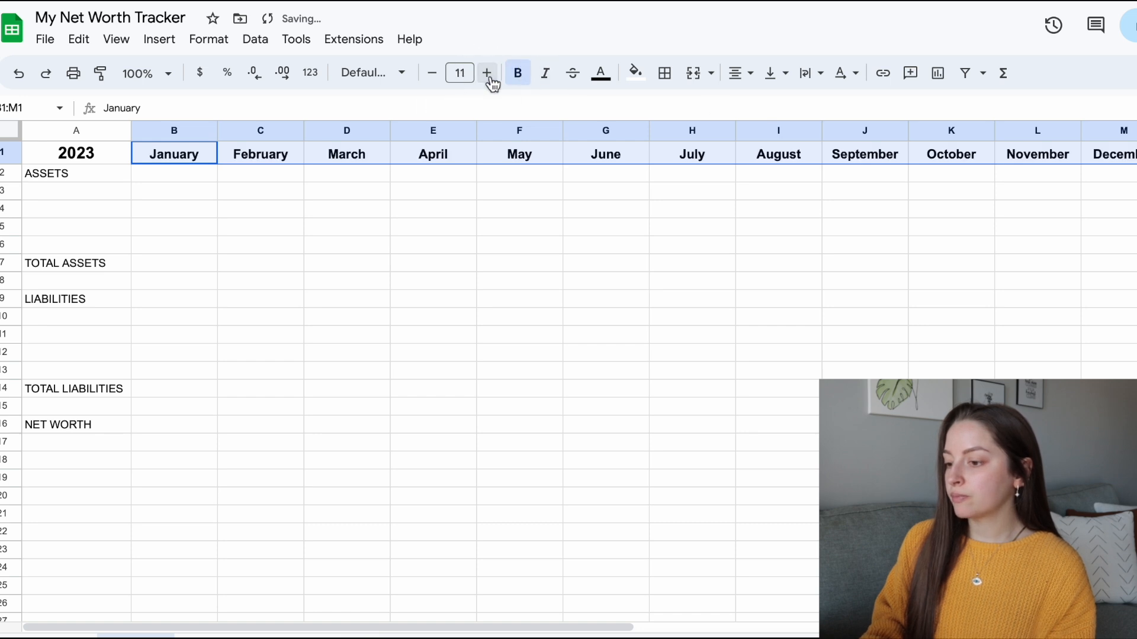
pyautogui.click(488, 77)
# Step: Merge cells B1:B2 under the January heading and align the text vertically to the middle
pyautogui.click(192, 161)
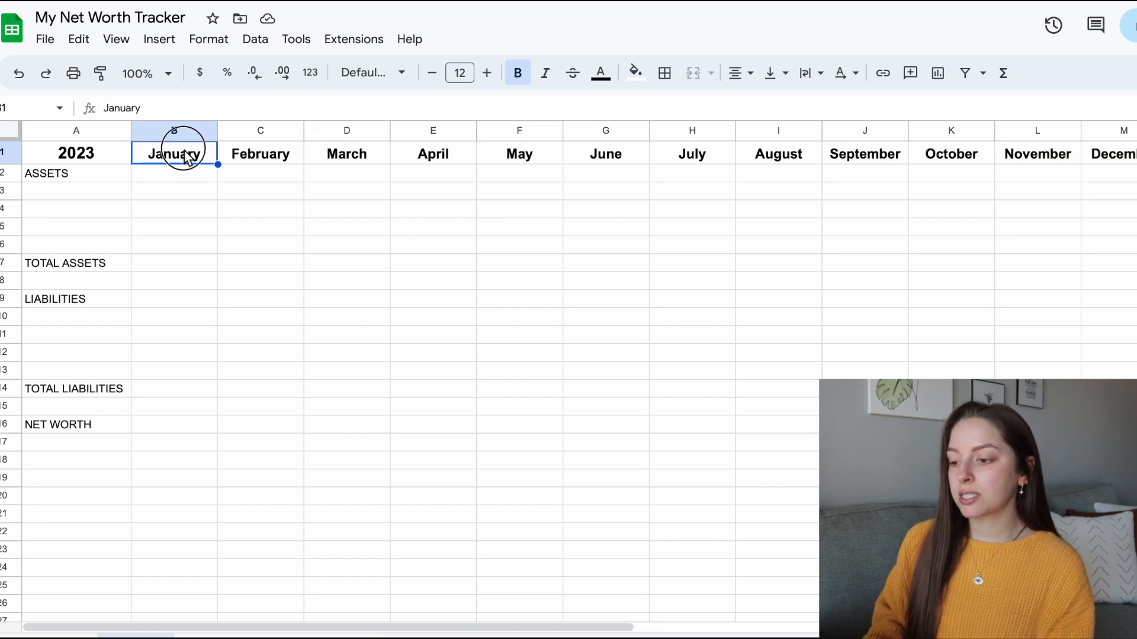
pyautogui.moveTo(177, 153); pyautogui.dragTo(186, 178)
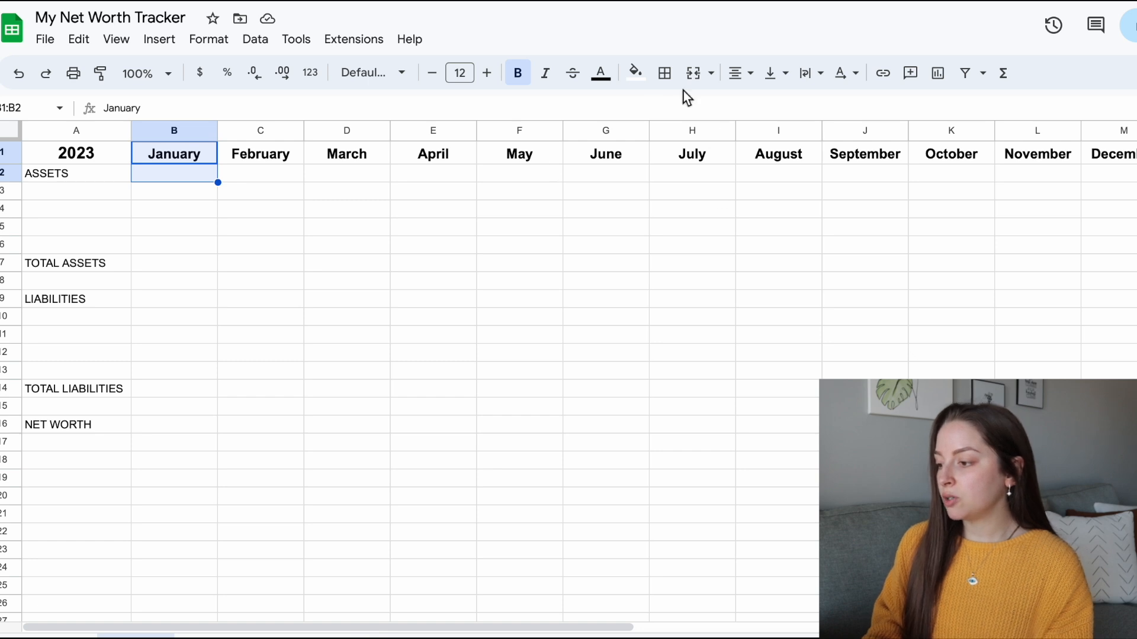
pyautogui.click(248, 185)
pyautogui.moveTo(172, 153); pyautogui.dragTo(176, 173)
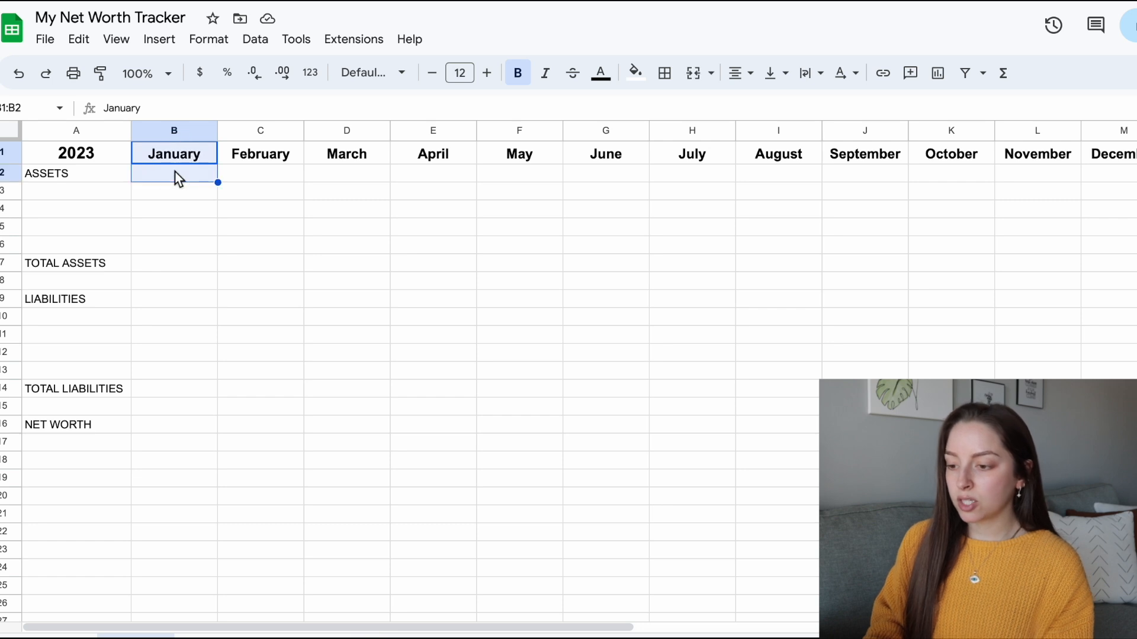
pyautogui.click(694, 73)
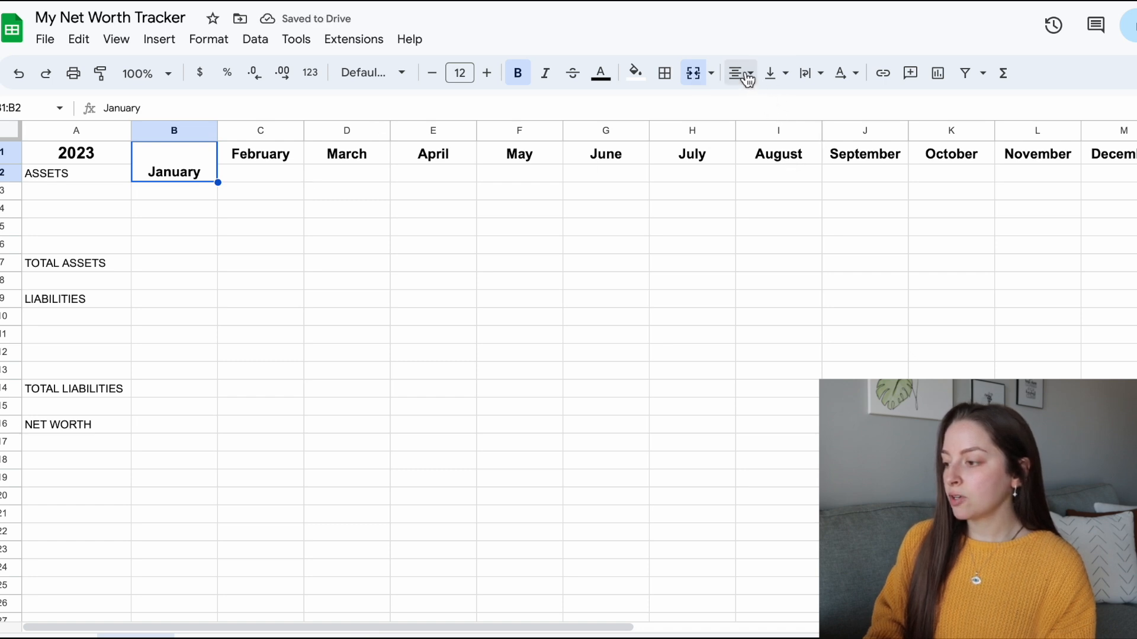
pyautogui.click(769, 74)
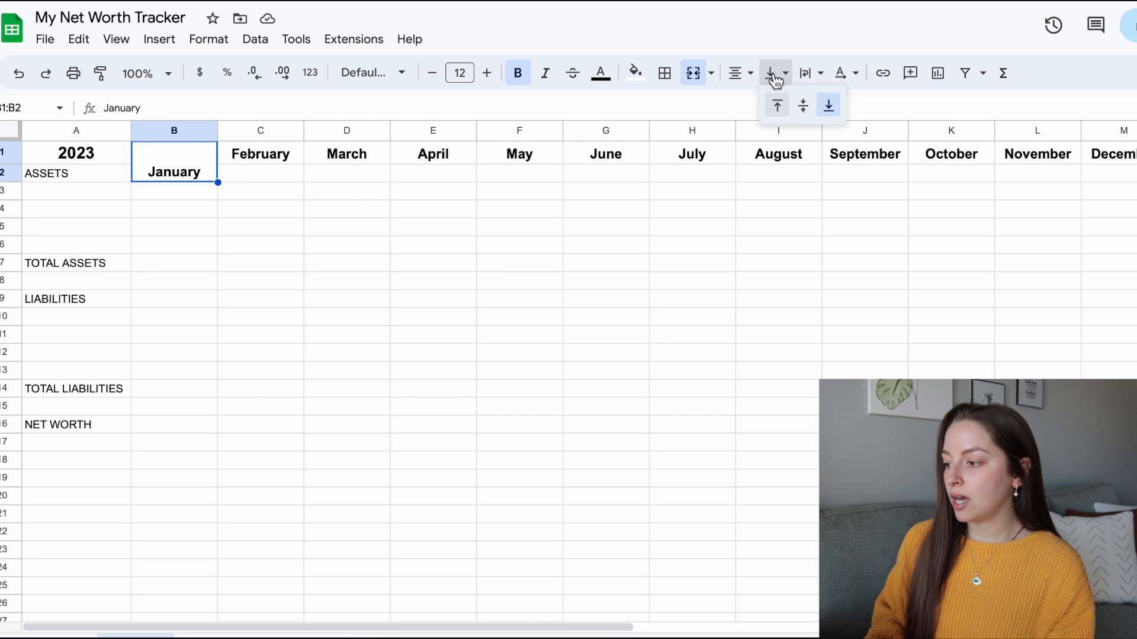
pyautogui.click(806, 105)
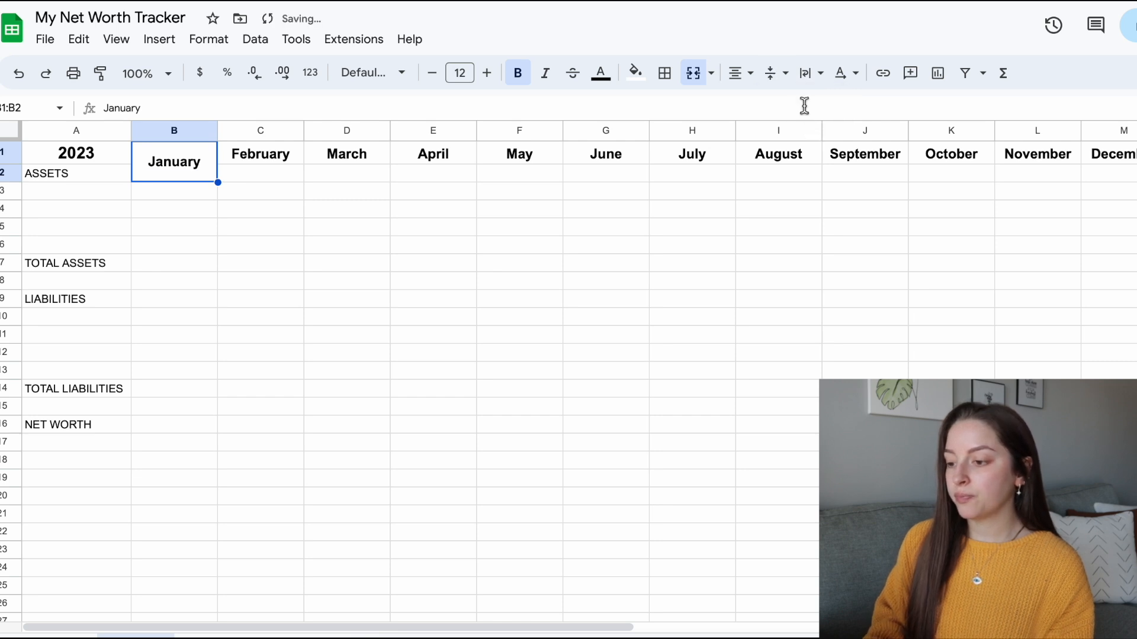
# Step: Merge each month heading from February to December with the cell below it, from C1:C2 through M1:M2
pyautogui.moveTo(267, 153); pyautogui.dragTo(271, 178)
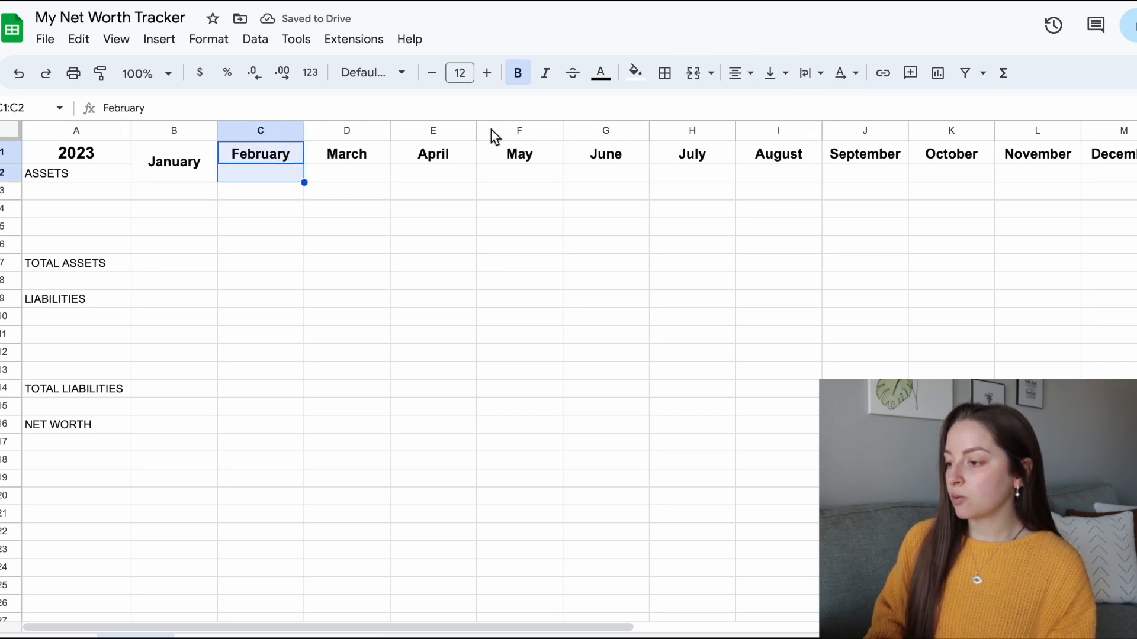
pyautogui.click(693, 73)
pyautogui.click(770, 73)
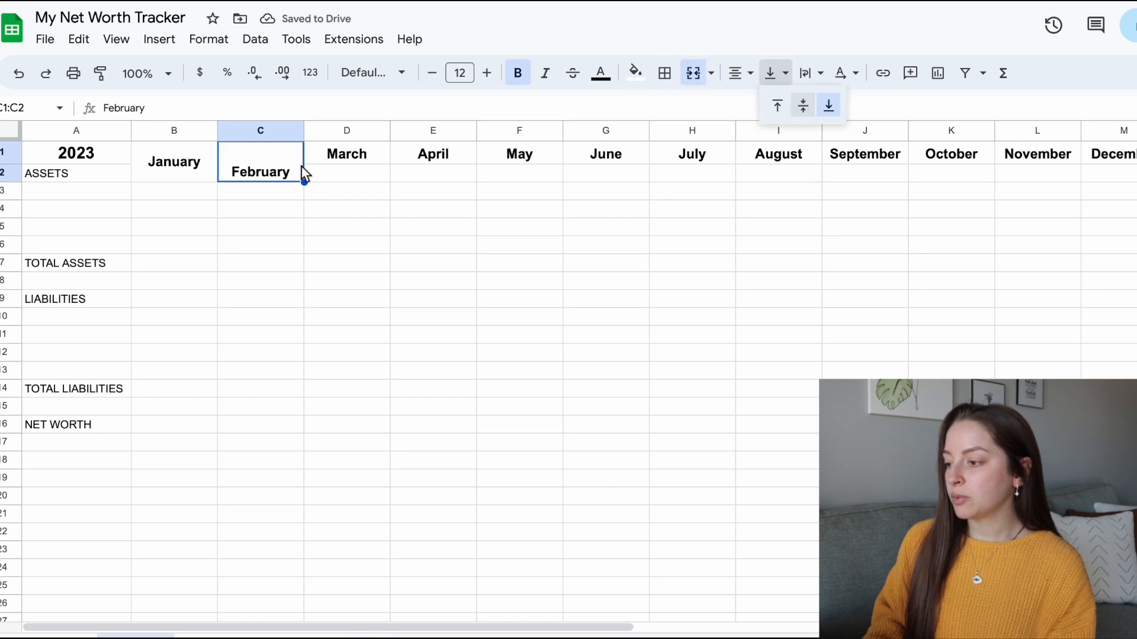
pyautogui.click(351, 172)
pyautogui.moveTo(353, 154); pyautogui.dragTo(357, 172)
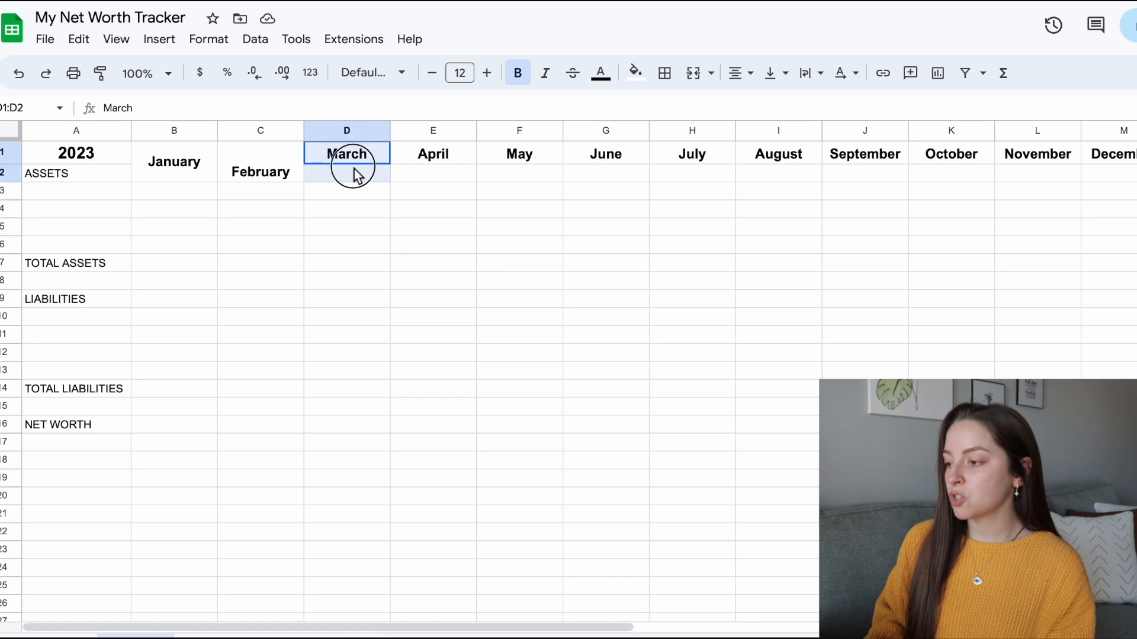
pyautogui.click(694, 72)
pyautogui.moveTo(432, 156); pyautogui.dragTo(431, 177)
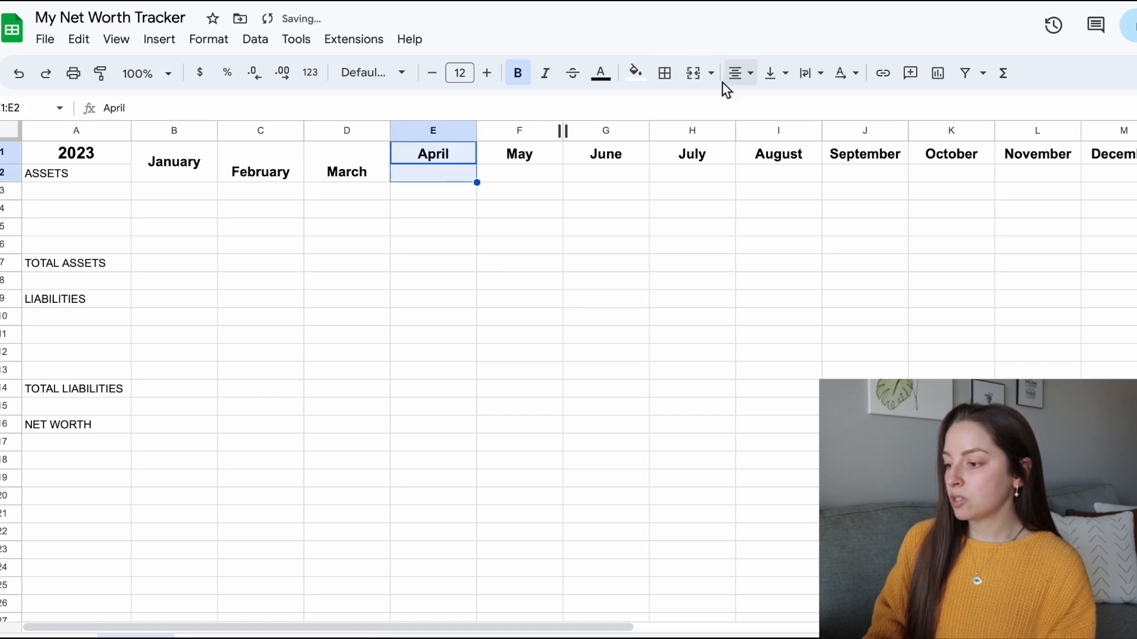
pyautogui.click(694, 73)
pyautogui.moveTo(550, 155); pyautogui.dragTo(554, 180)
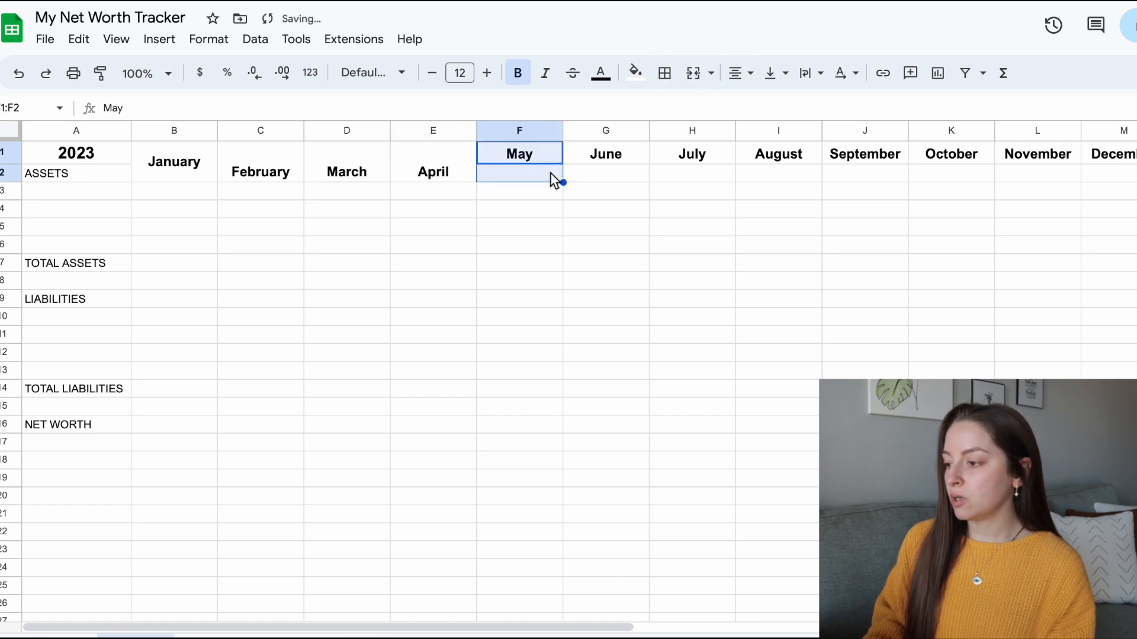
pyautogui.click(694, 73)
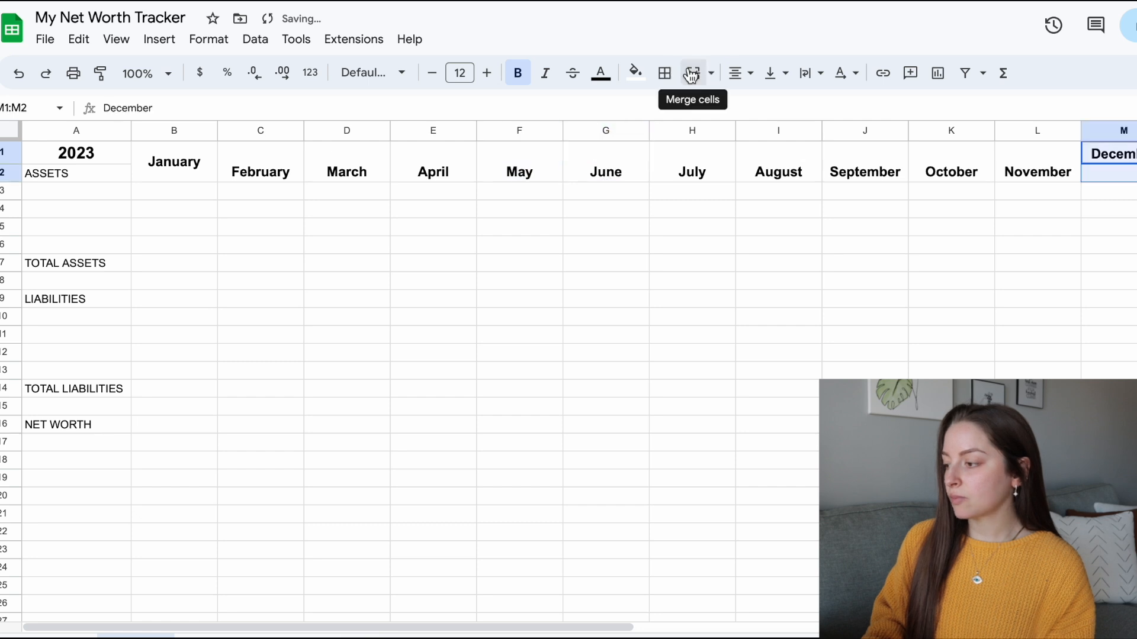
pyautogui.click(693, 74)
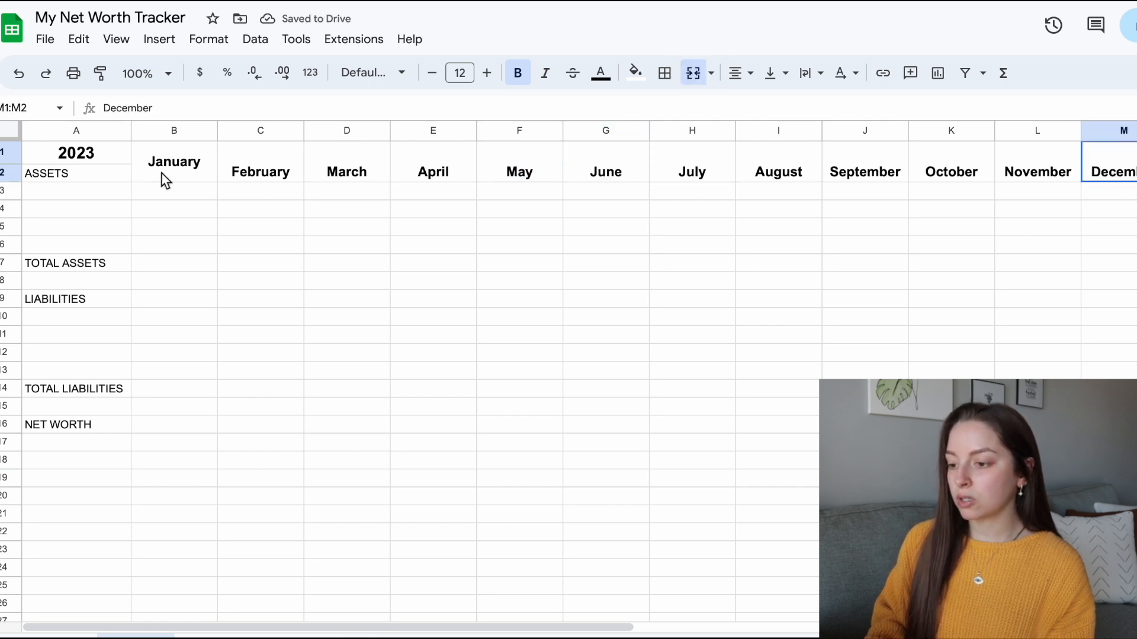
# Step: Align the February to December headings in C1:M2 vertically to the middle
pyautogui.moveTo(261, 168); pyautogui.dragTo(1124, 170)
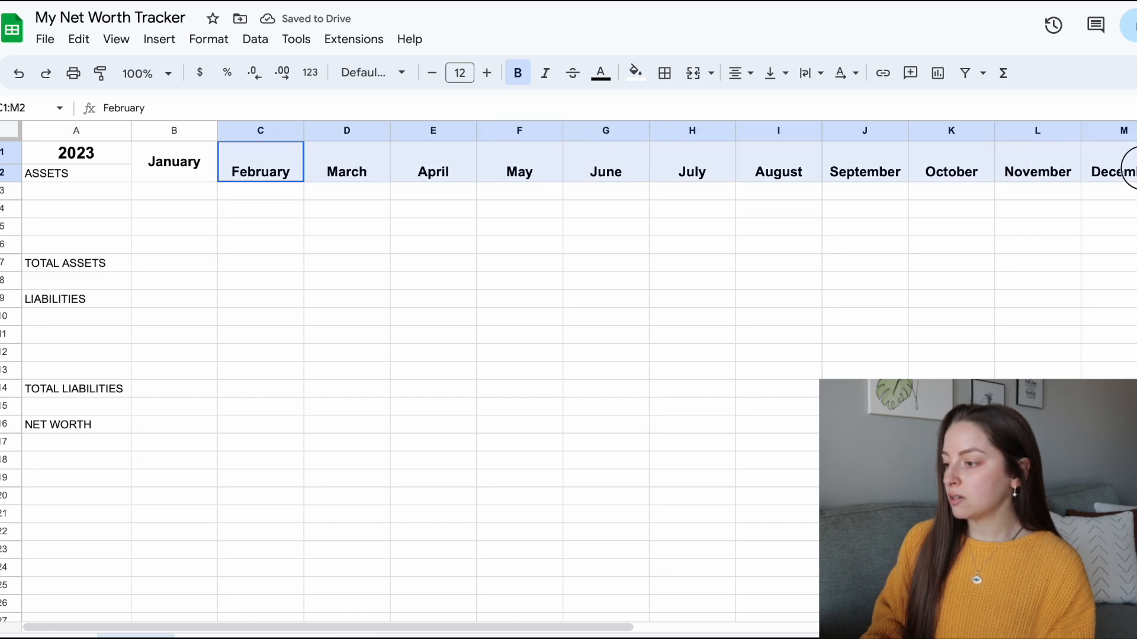
pyautogui.click(771, 73)
pyautogui.click(802, 103)
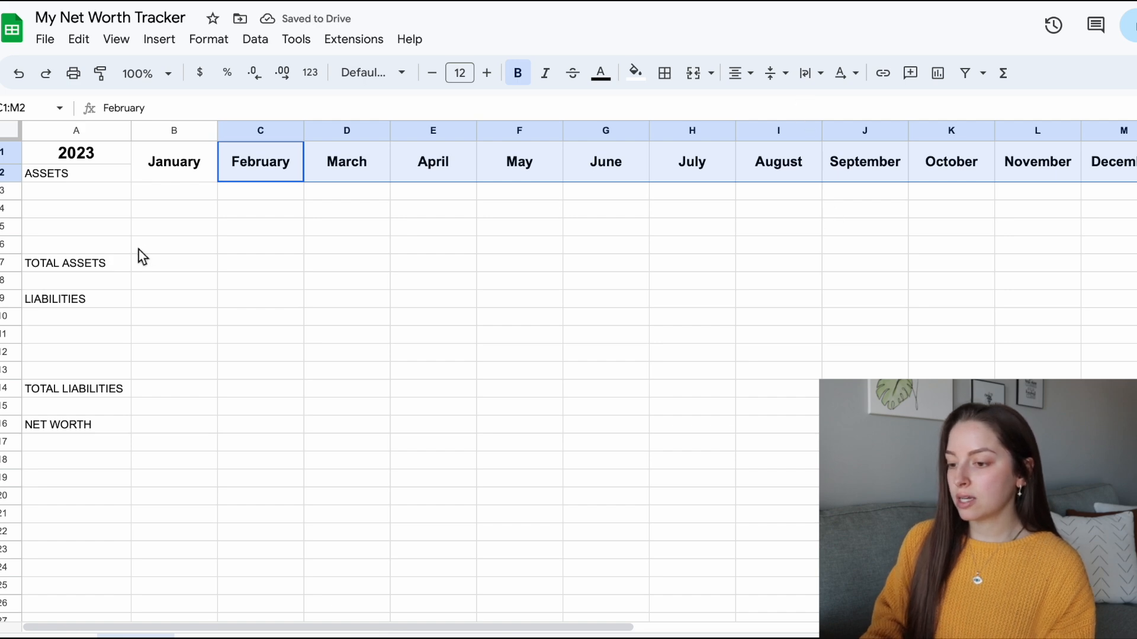
# Step: Make the section and total labels in A2:A16 bold at font size 12
pyautogui.click(89, 191)
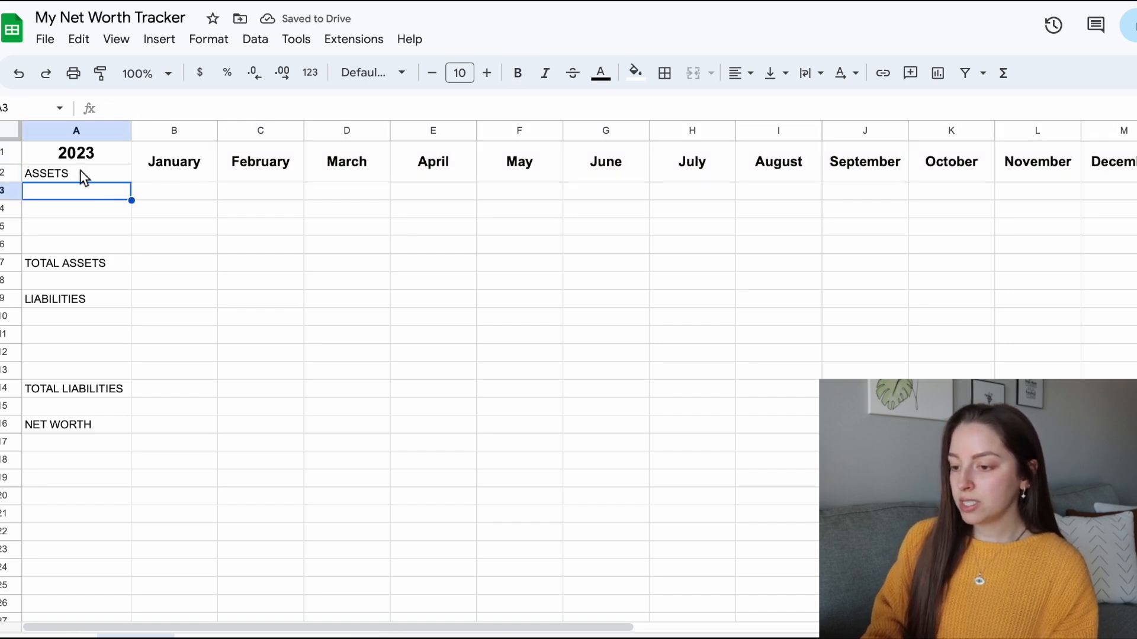
pyautogui.click(81, 171)
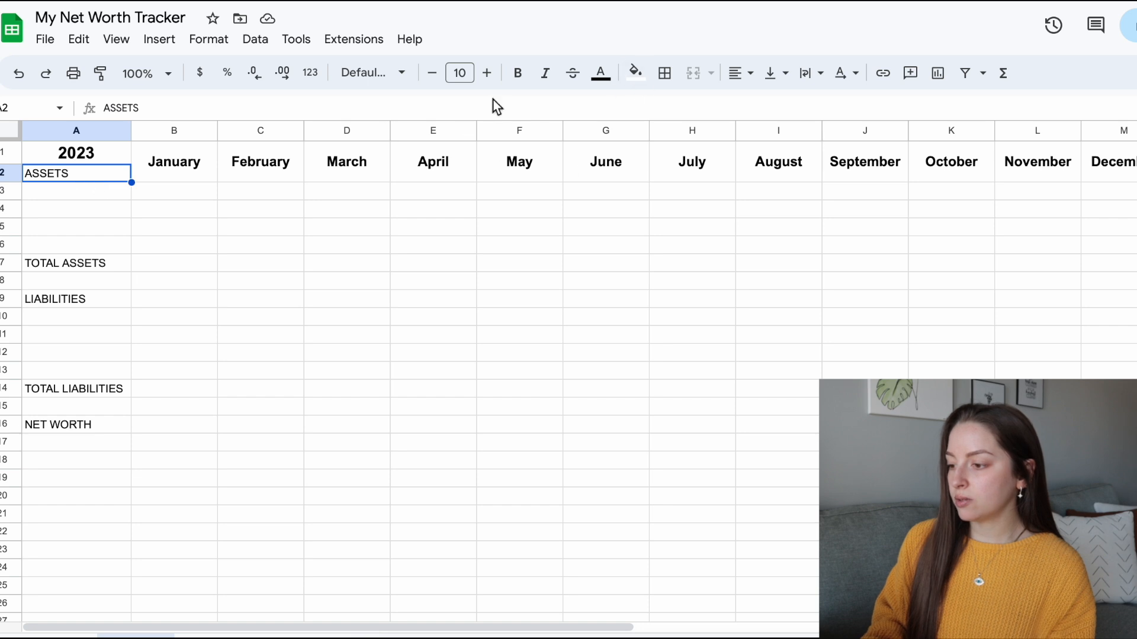
pyautogui.click(518, 73)
pyautogui.moveTo(70, 176); pyautogui.dragTo(94, 428)
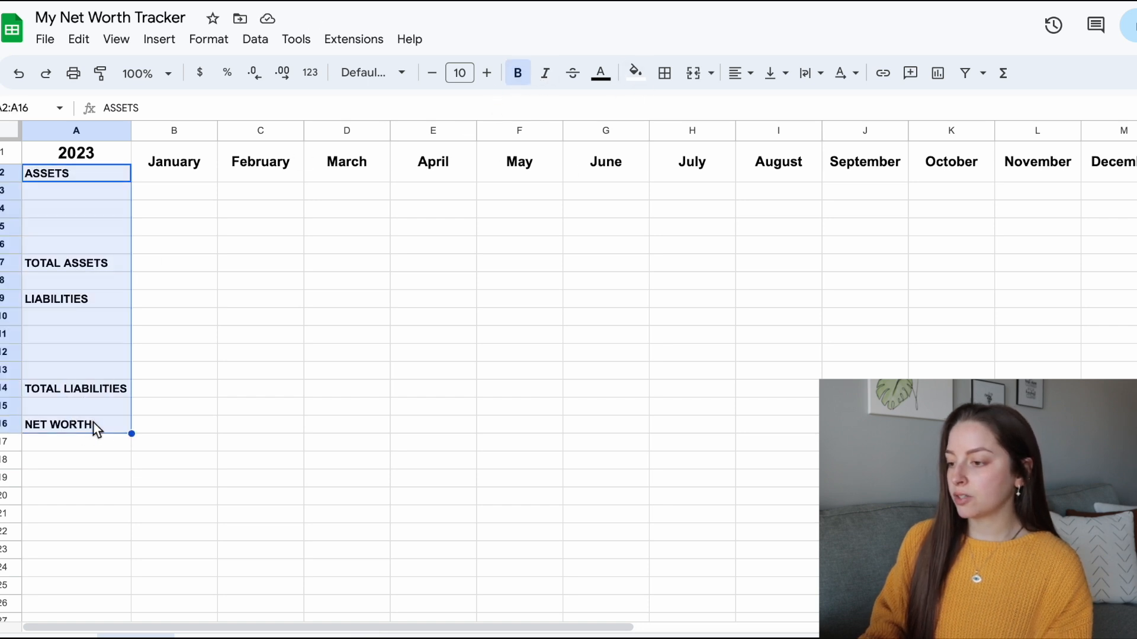
pyautogui.click(486, 72)
pyautogui.click(487, 73)
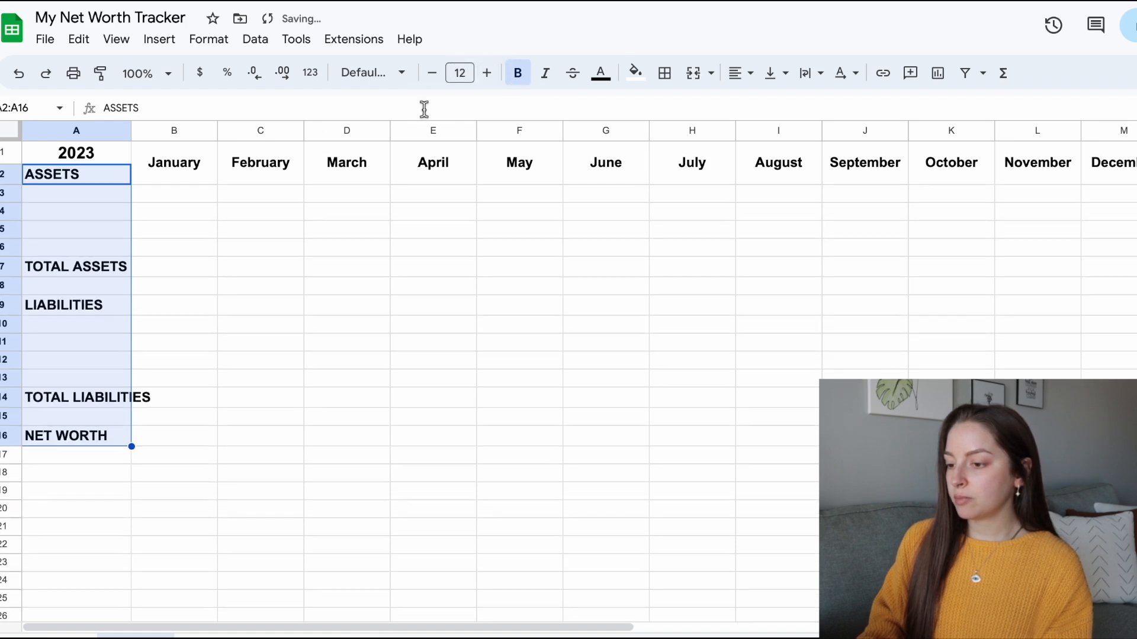
# Step: Set the font size of B3:M16 to 12 and fit column A's width to its longest label
pyautogui.moveTo(172, 194); pyautogui.dragTo(1125, 436)
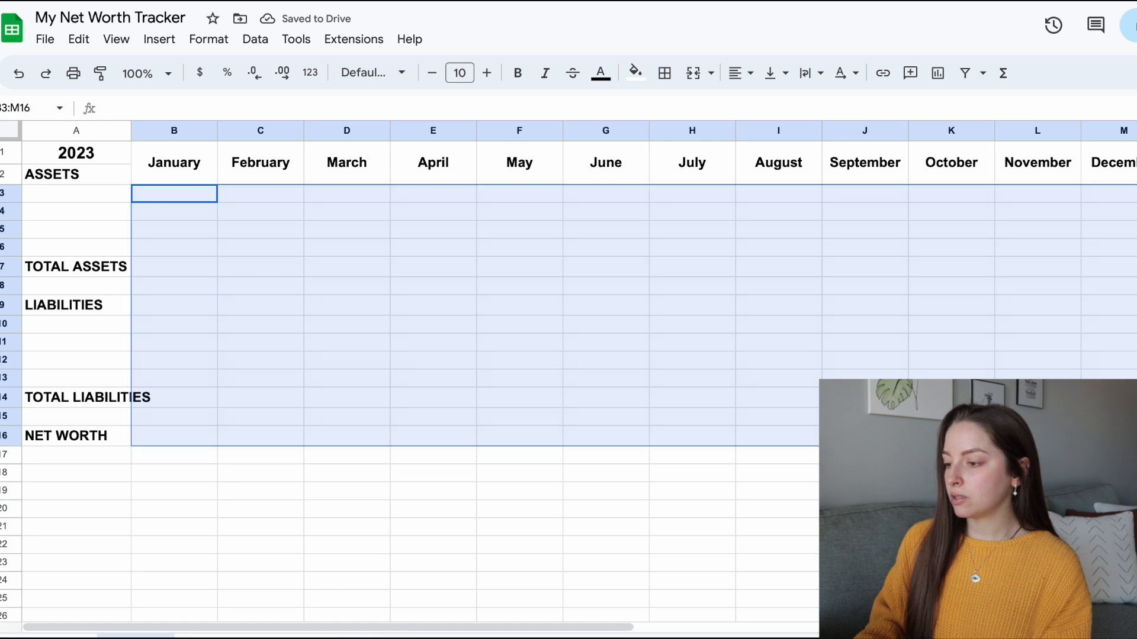
pyautogui.click(487, 73)
pyautogui.click(486, 72)
pyautogui.click(520, 360)
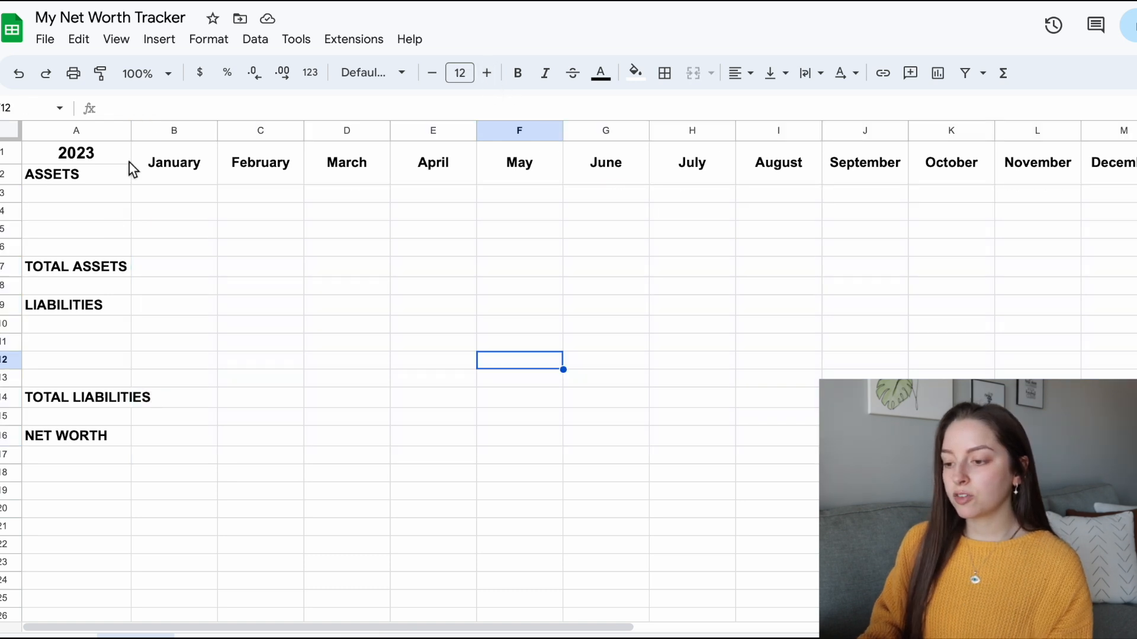
pyautogui.click(102, 403)
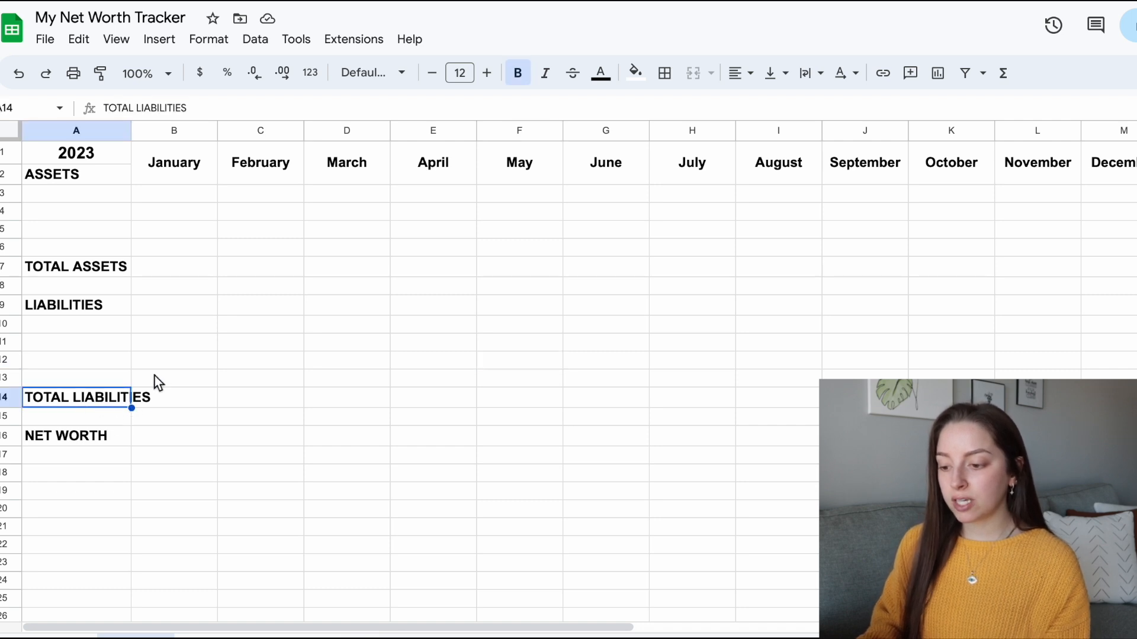
pyautogui.doubleClick(133, 131)
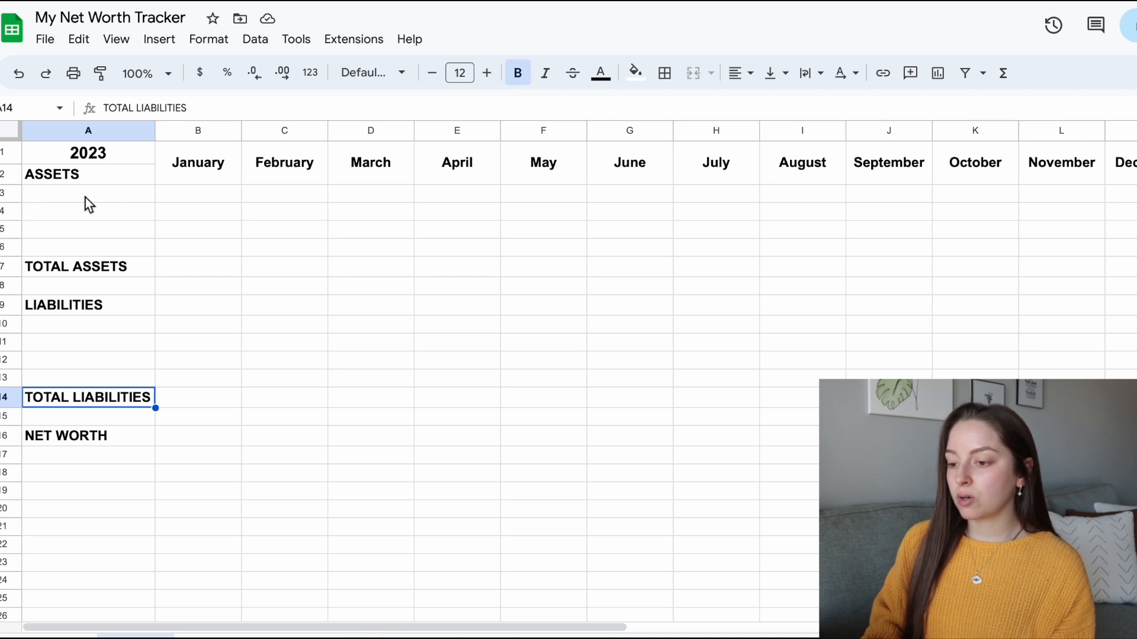
# Step: Enter the asset labels Savings, Roth IRA and 401k in cells A3 to A5
pyautogui.click(67, 197)
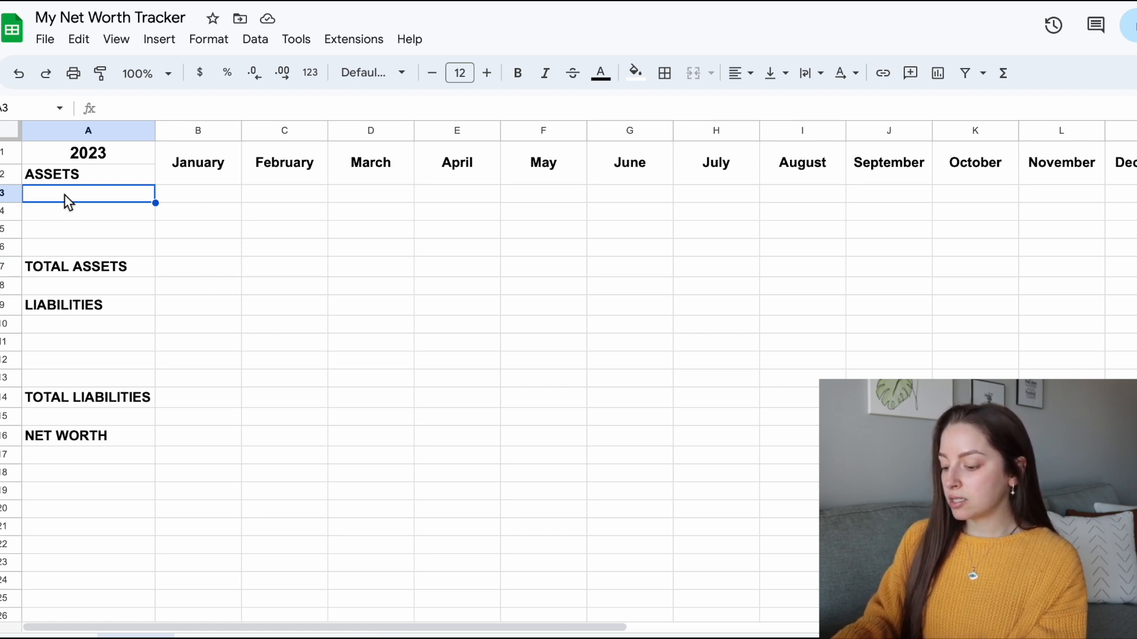
pyautogui.write('Savings')
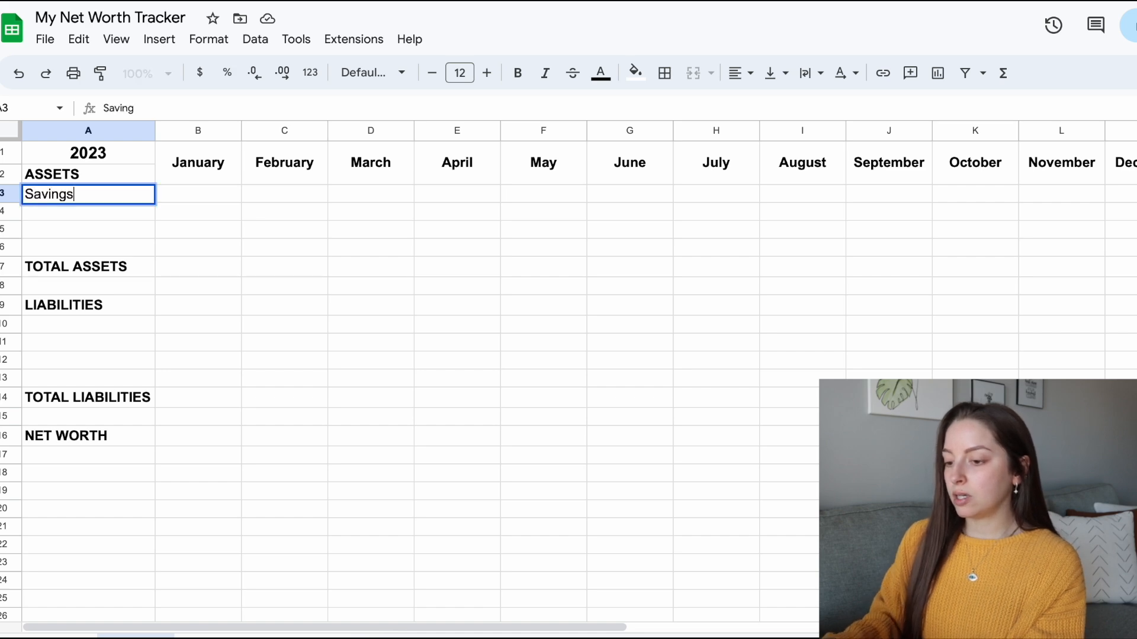
pyautogui.press('Return')
pyautogui.write('R')
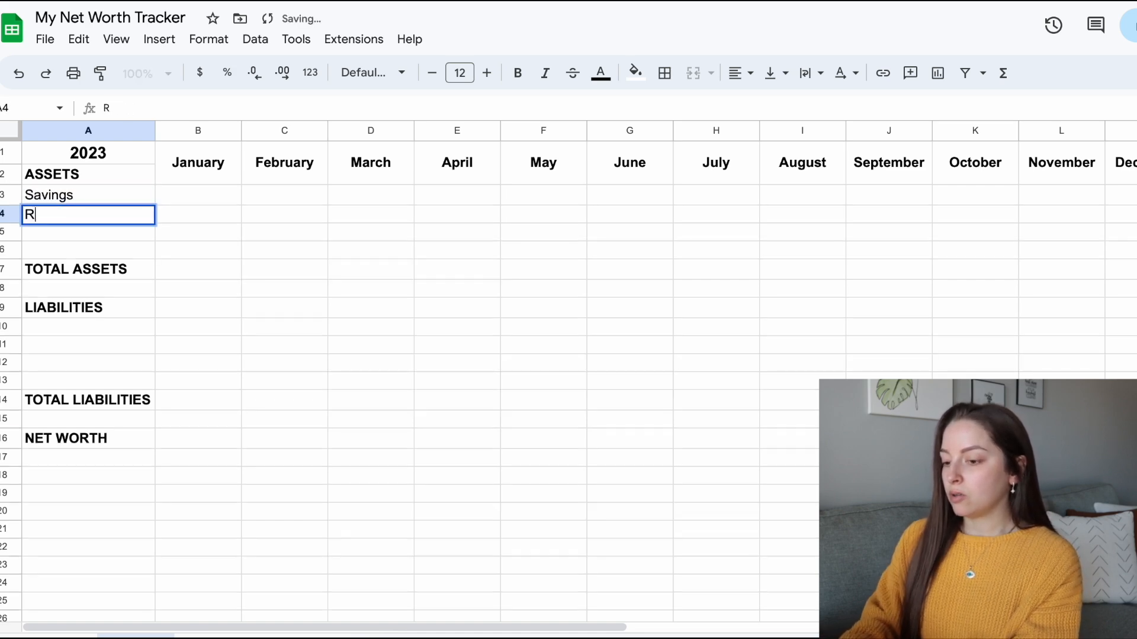
pyautogui.write('oth IRA')
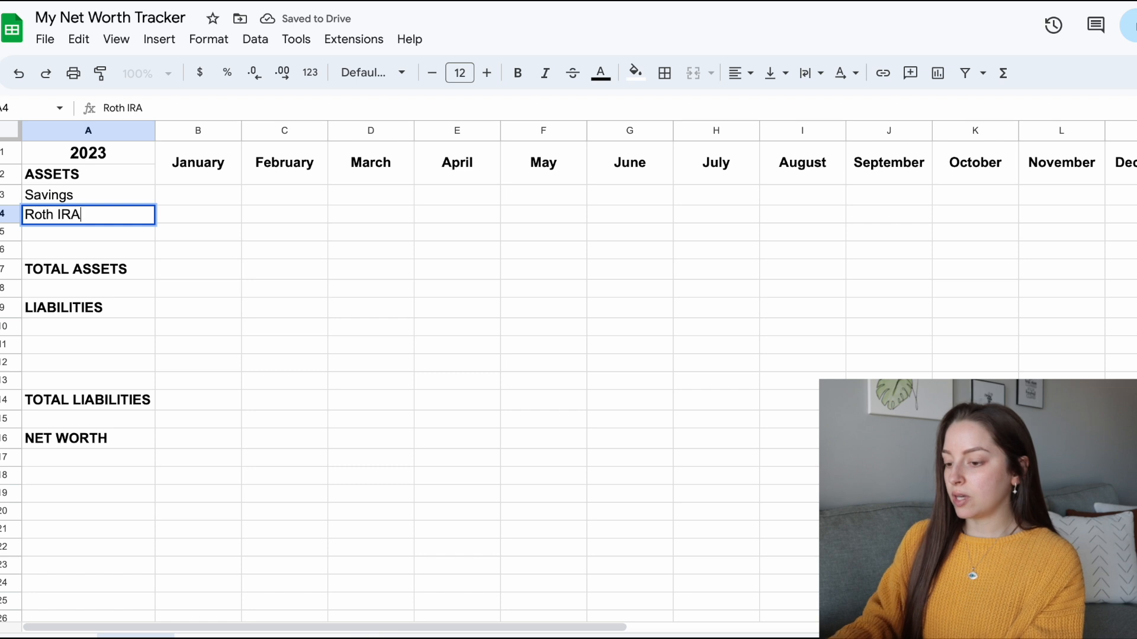
pyautogui.press('Return')
pyautogui.write('40')
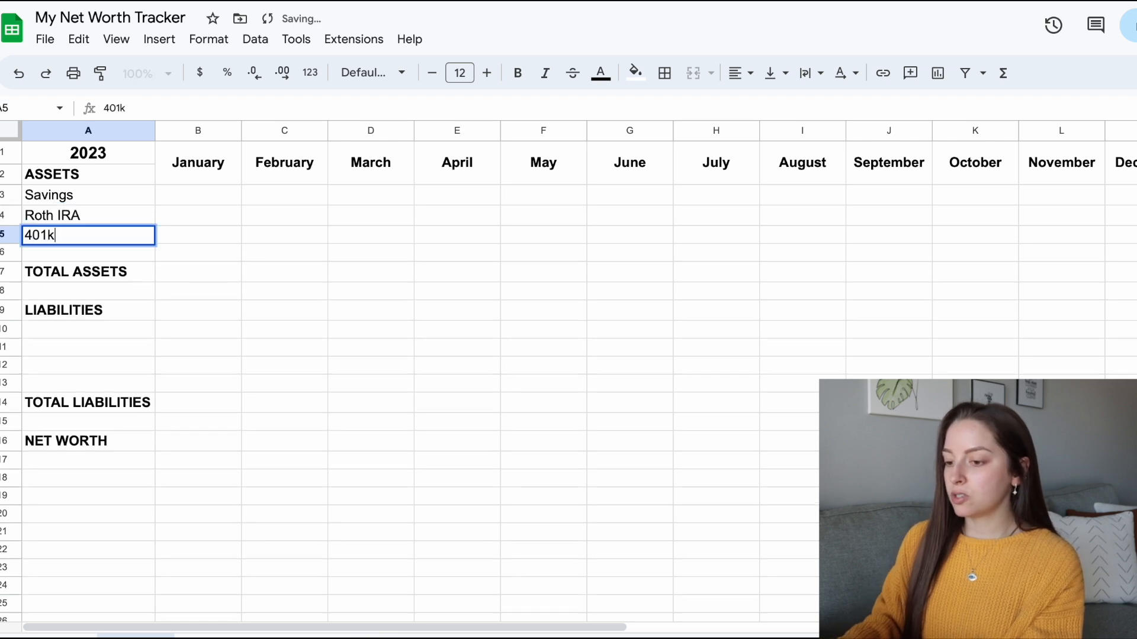
pyautogui.write('1k')
# Step: Enter the January asset values: 9000 for Savings, 12000 for Roth IRA and 17000 for 401k
pyautogui.press('Up')
pyautogui.press('Up')
pyautogui.press('Right')
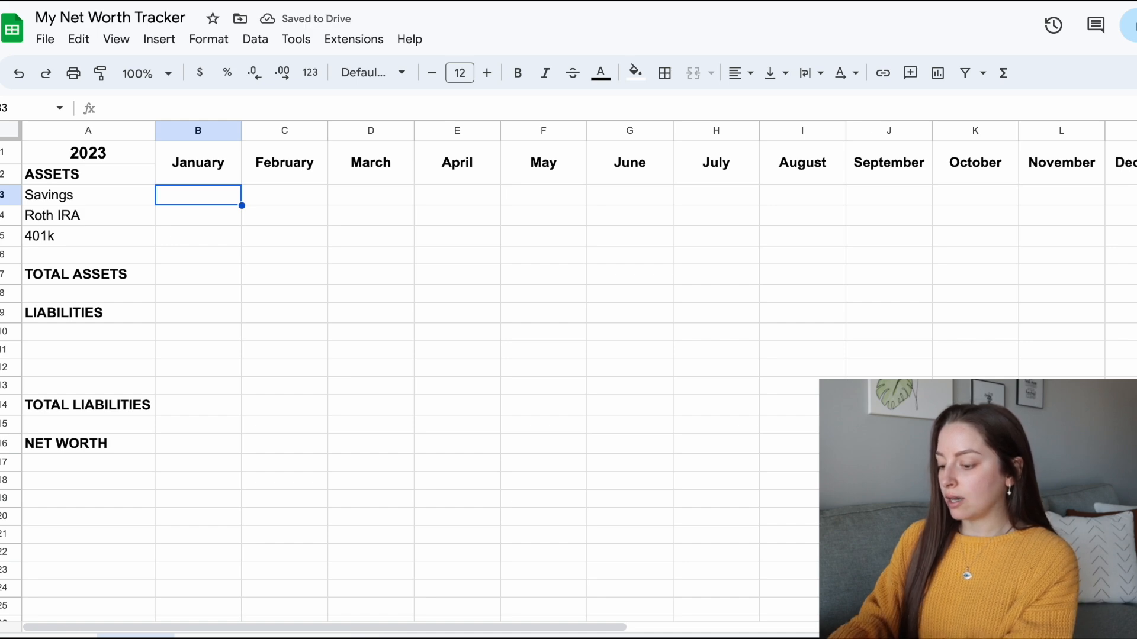
pyautogui.write('9000')
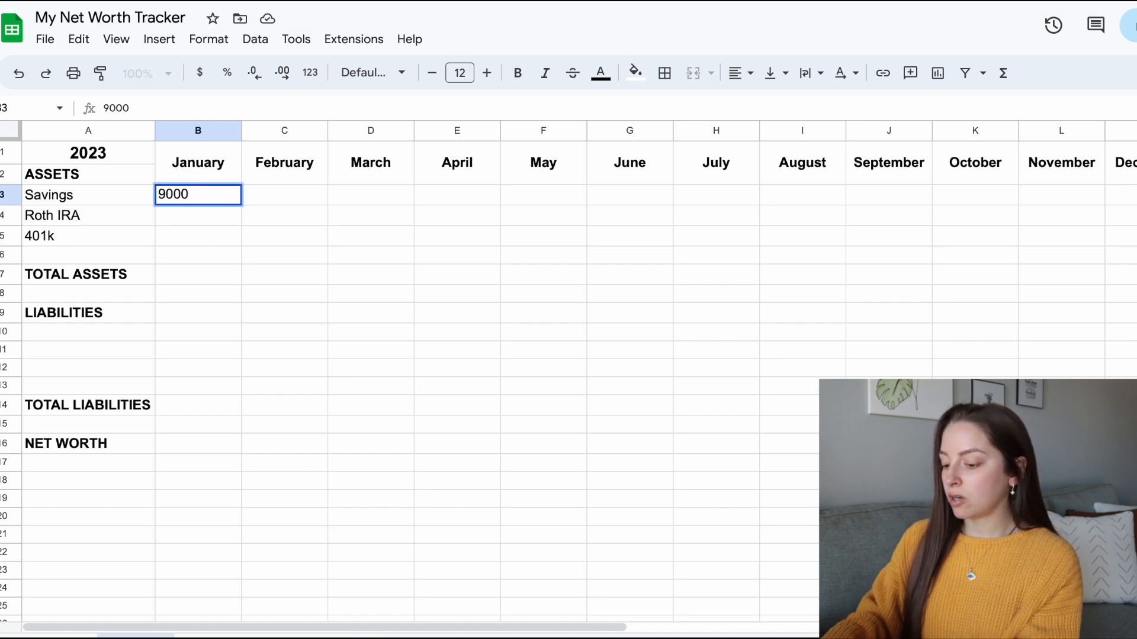
pyautogui.press('Return')
pyautogui.write('12000')
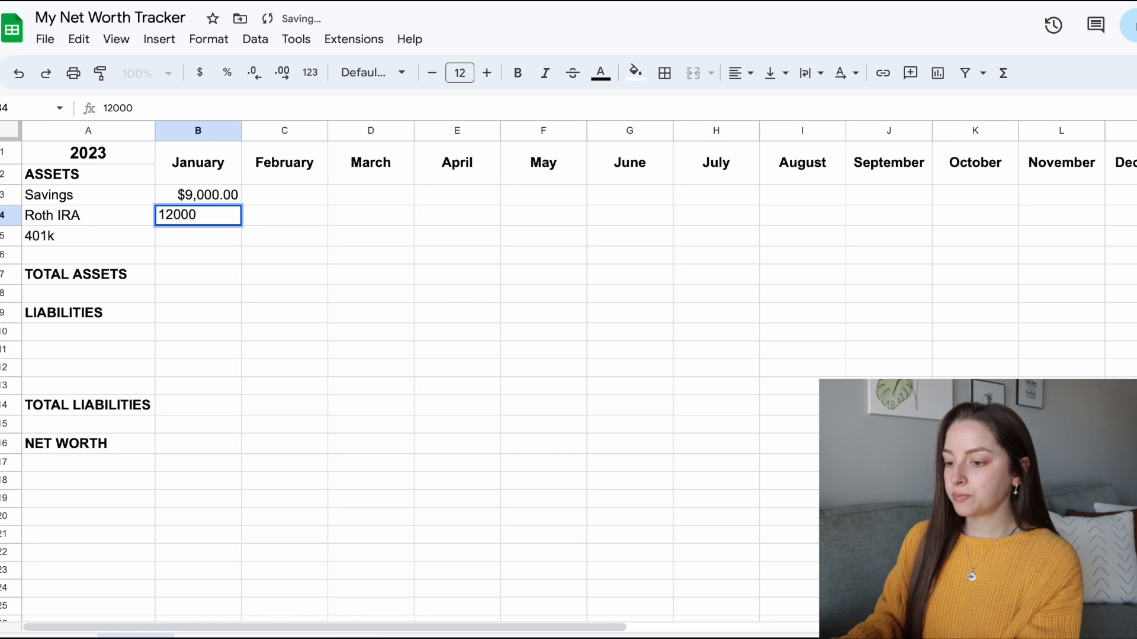
pyautogui.press('Return')
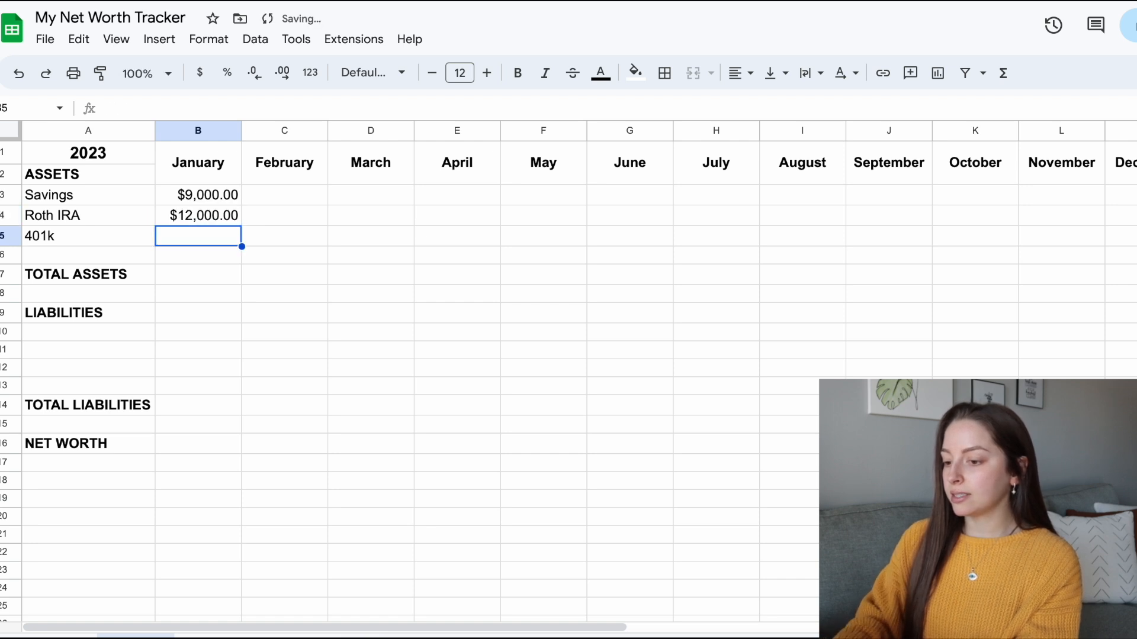
pyautogui.write('17000')
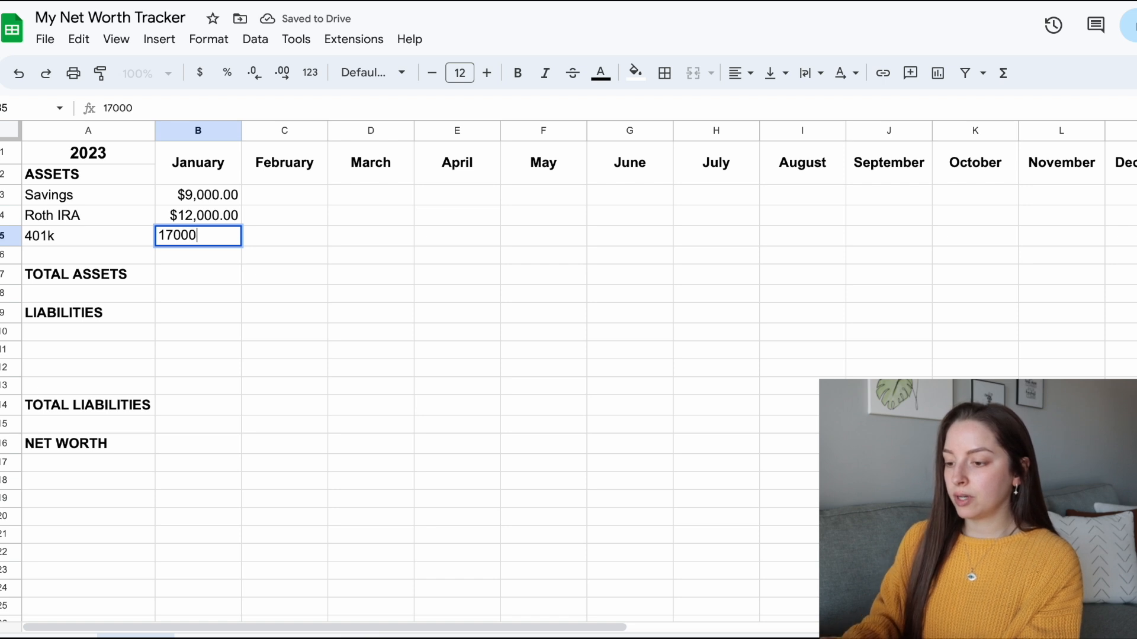
pyautogui.press('Return')
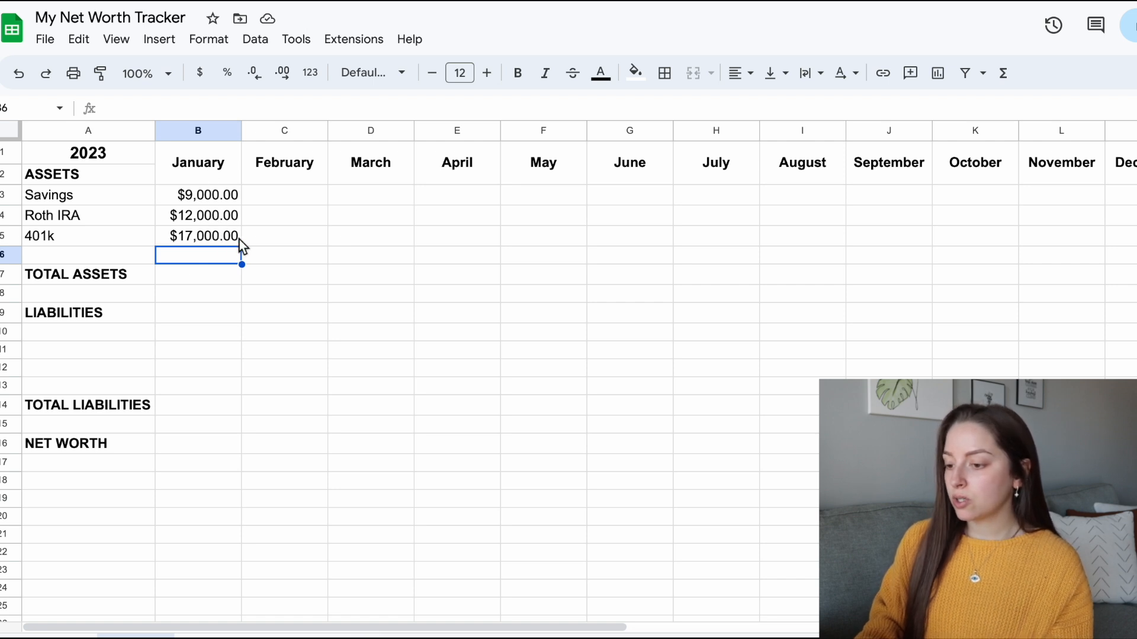
# Step: Enter the liability labels Student Loans in A10 and Credit Card in A11
pyautogui.click(98, 332)
pyautogui.write('Student Loans')
pyautogui.press('Return')
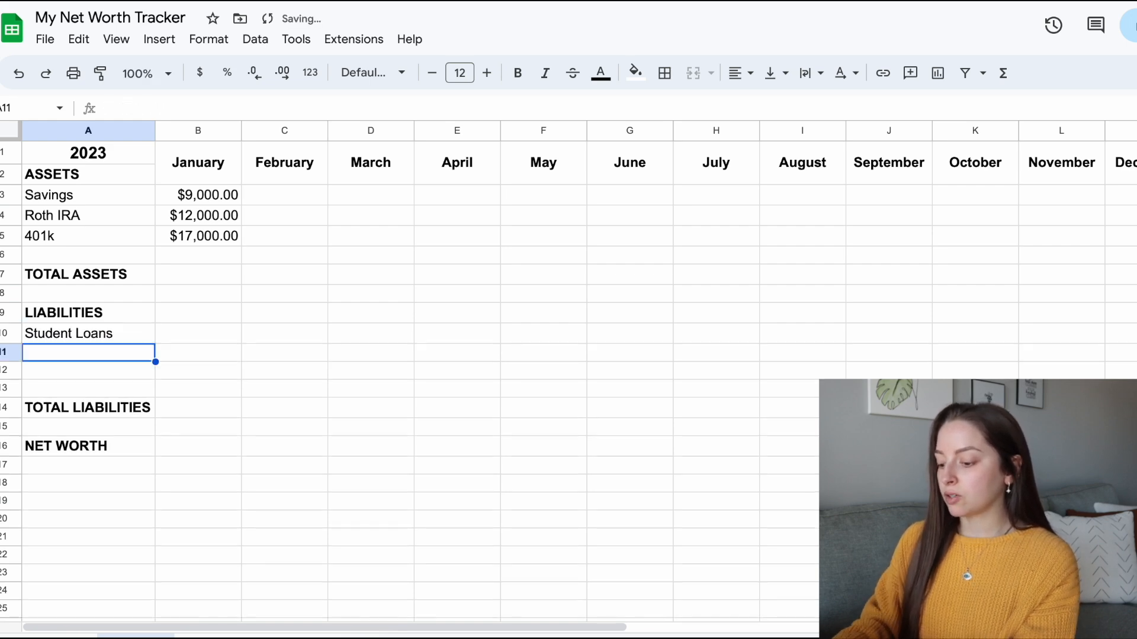
pyautogui.write('Credit Card')
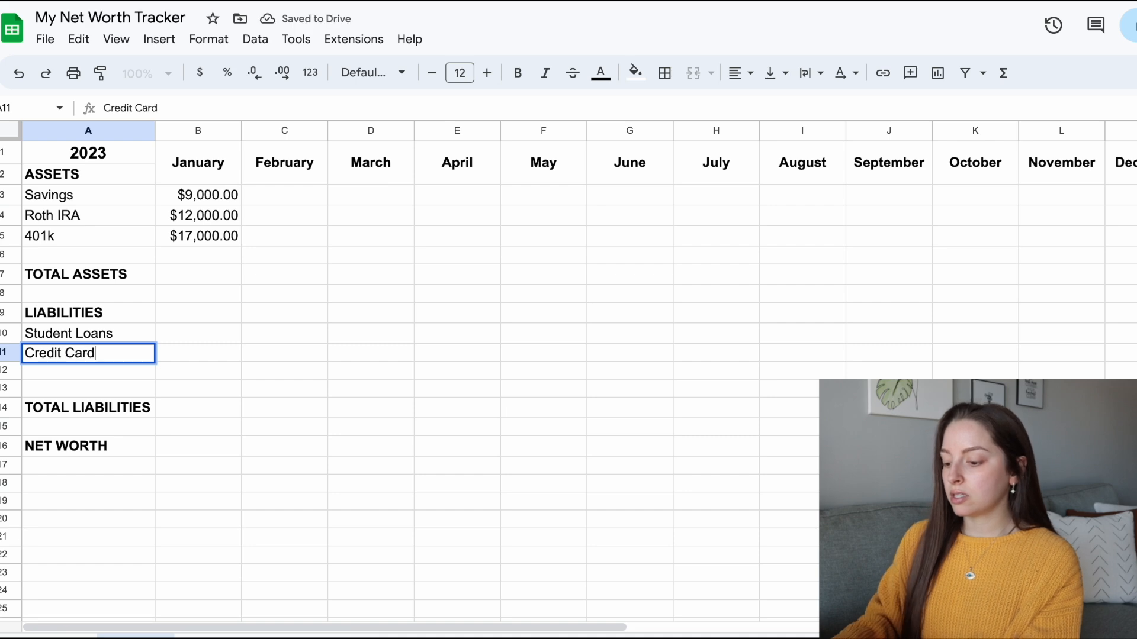
# Step: Enter the January liability values: 20000 for Student Loans and 4000 for Credit Card
pyautogui.click(198, 333)
pyautogui.write('20000')
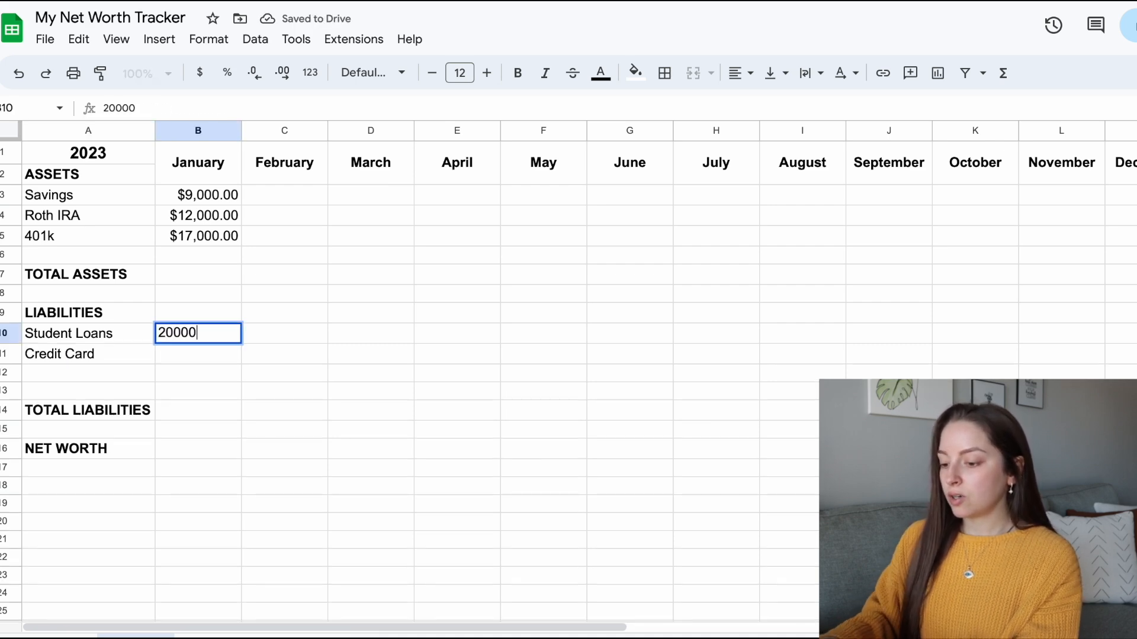
pyautogui.press('Return')
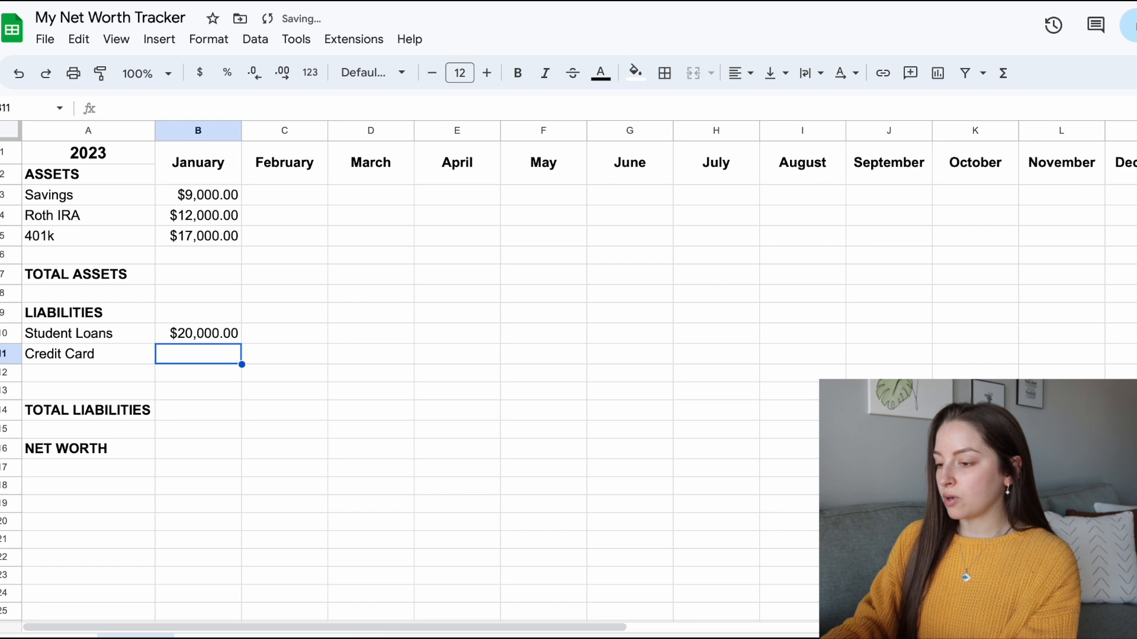
pyautogui.write('4000')
pyautogui.press('Return')
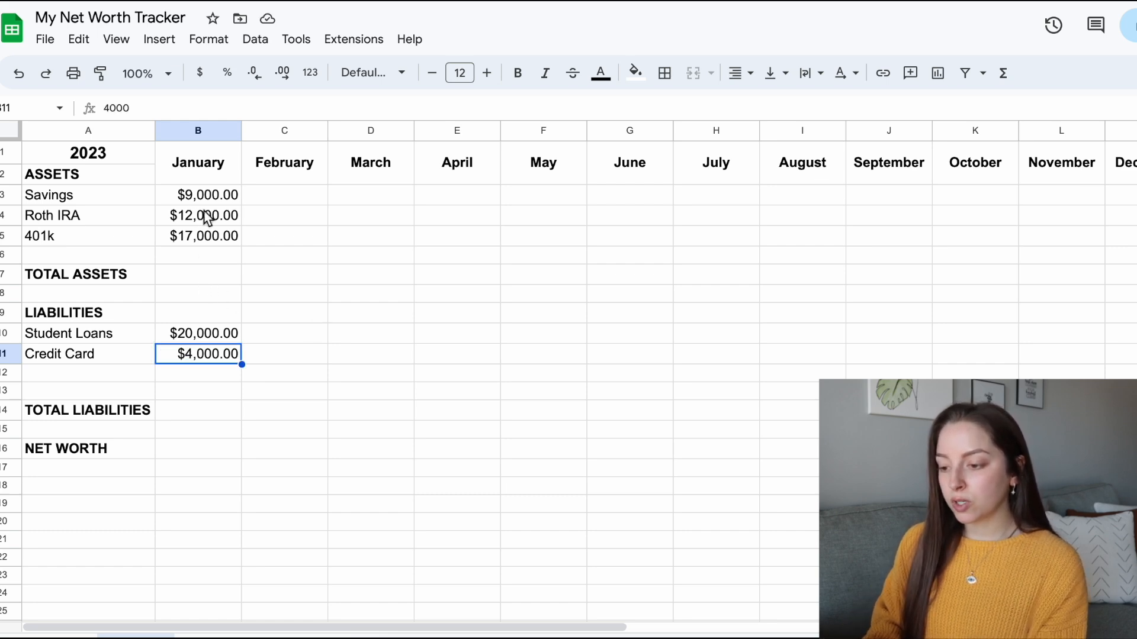
# Step: Total the January assets in B7 with the formula =sum(B3:B5)
pyautogui.click(194, 279)
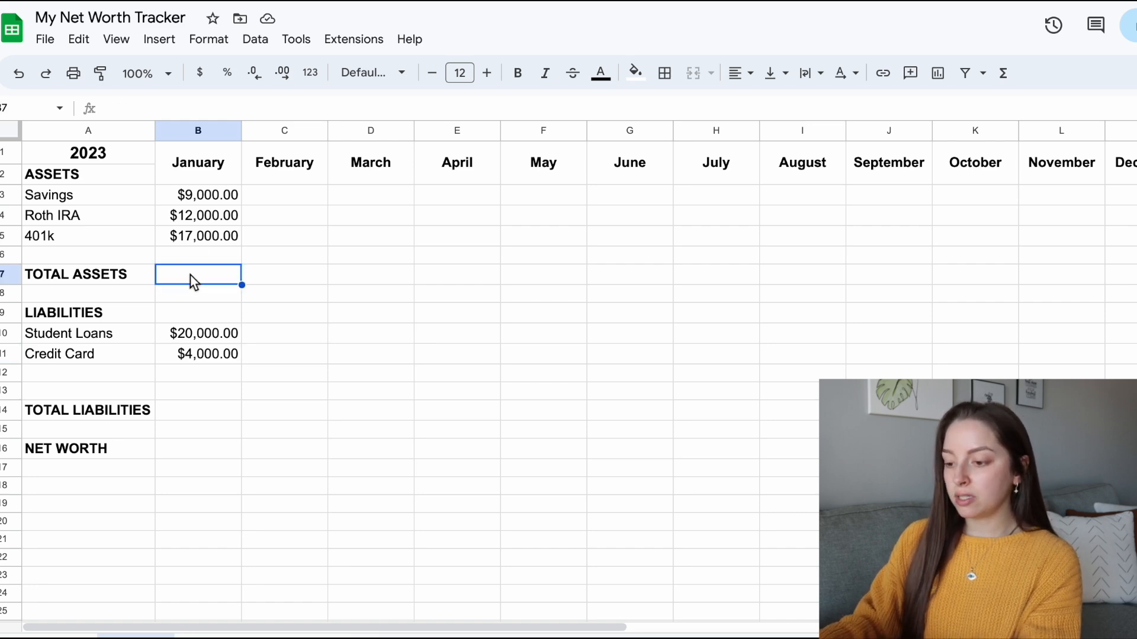
pyautogui.write('=')
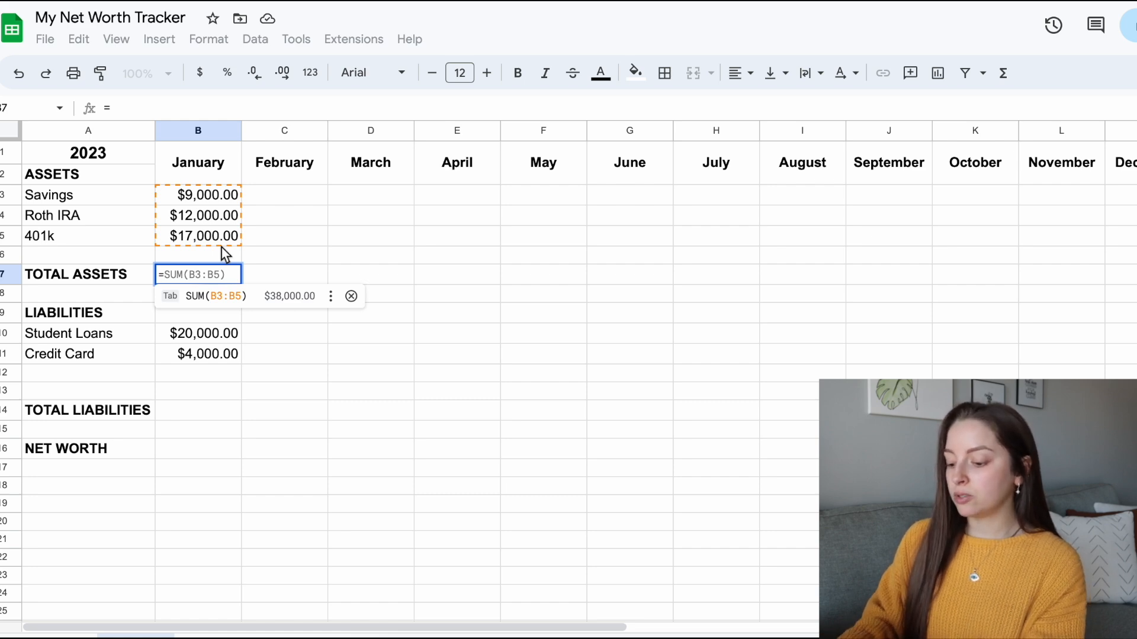
pyautogui.press('Escape')
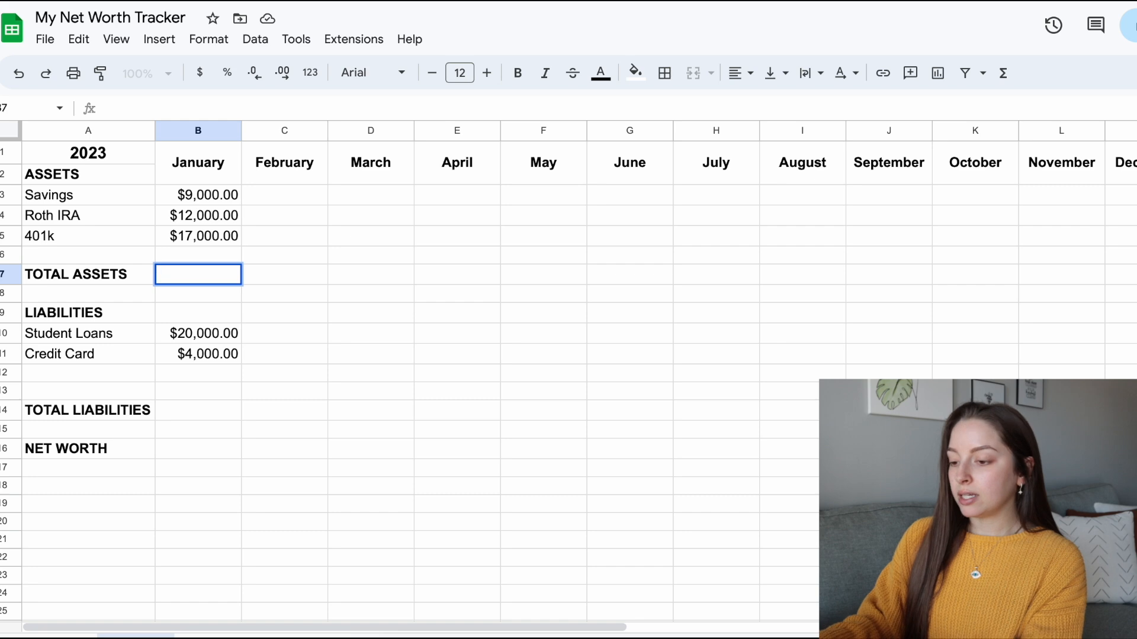
pyautogui.write('=s')
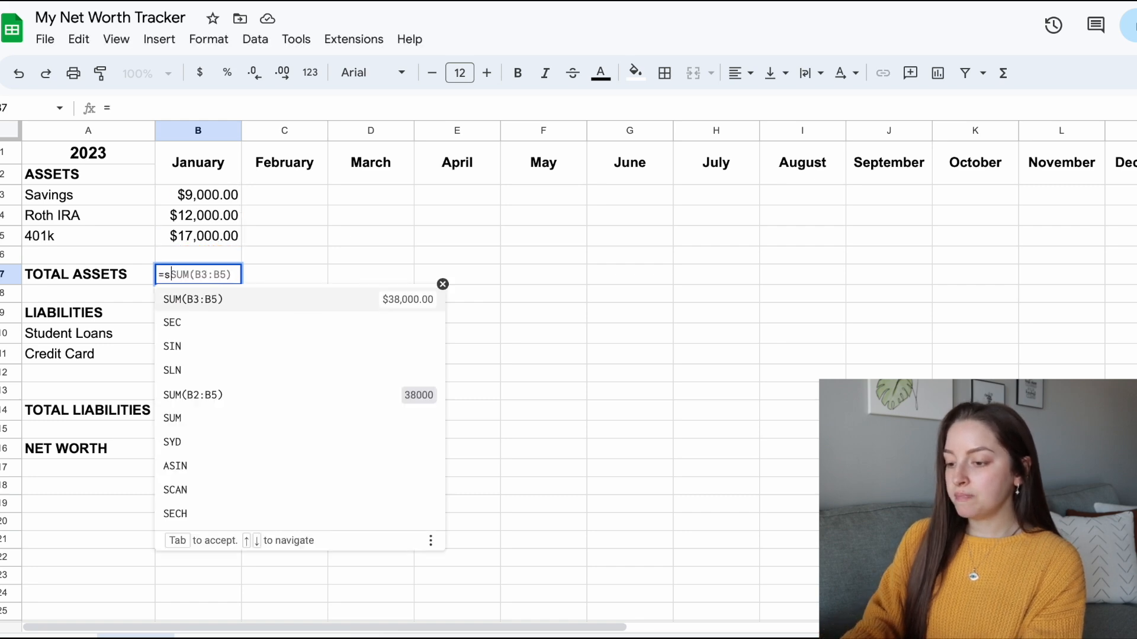
pyautogui.write('um(')
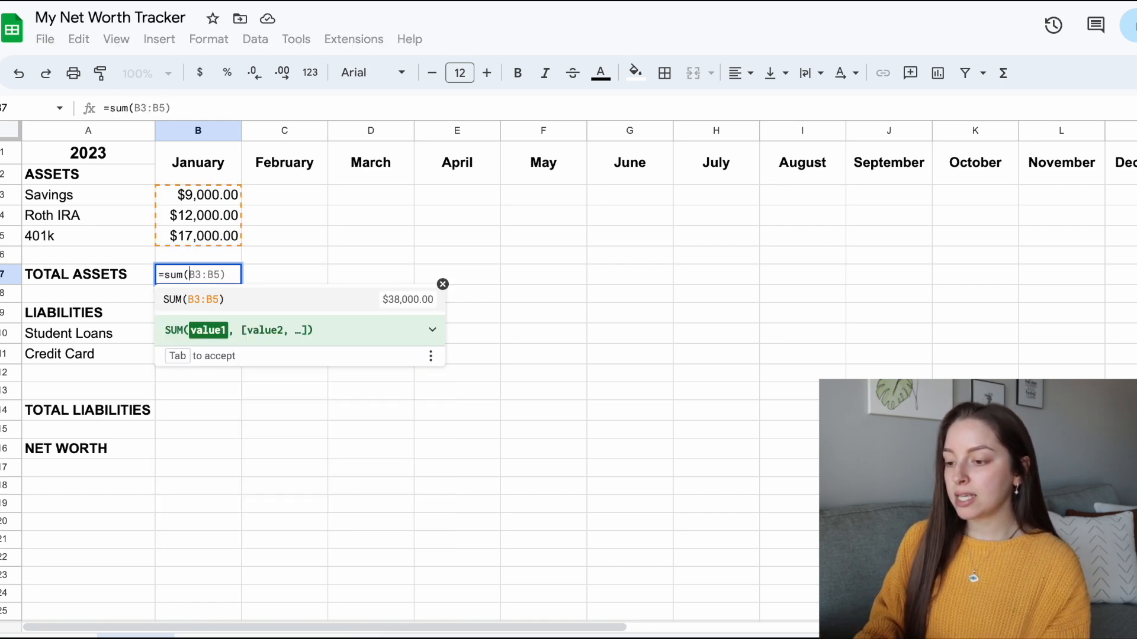
pyautogui.moveTo(223, 201); pyautogui.dragTo(227, 239)
pyautogui.press('Return')
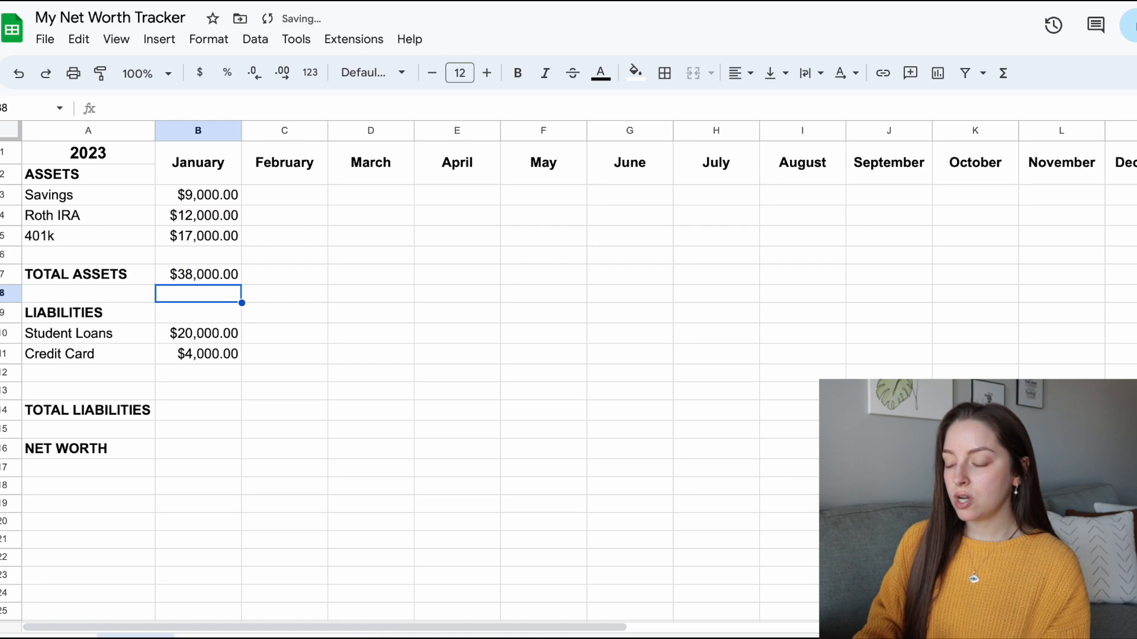
pyautogui.click(205, 278)
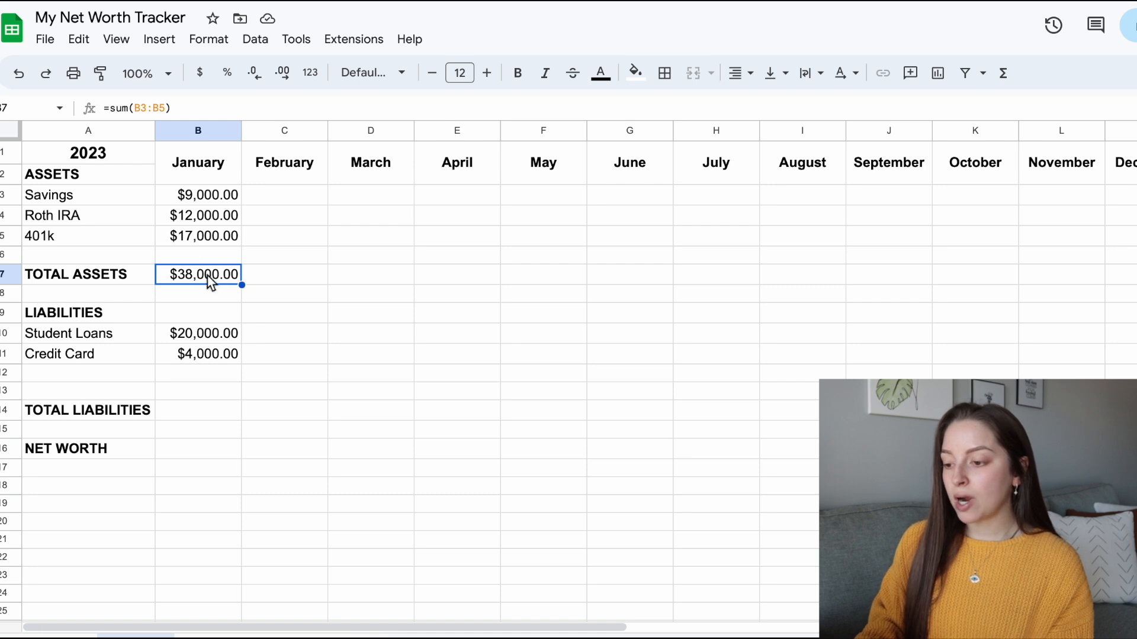
pyautogui.click(289, 281)
pyautogui.press('Right')
pyautogui.press('Right')
pyautogui.press('Right')
pyautogui.press('Right')
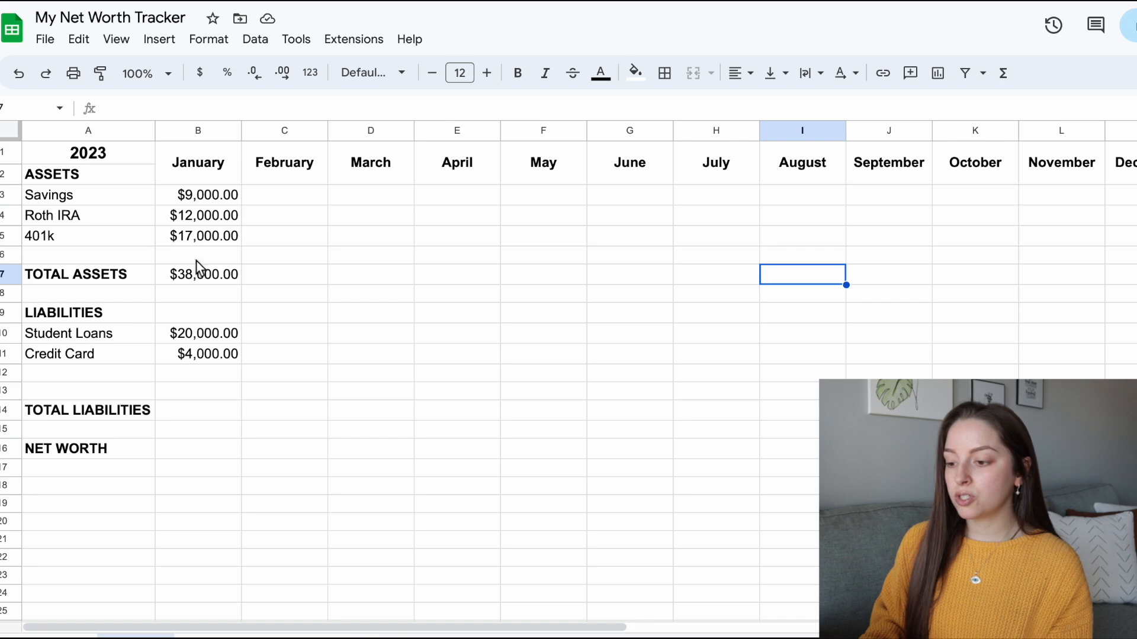
# Step: Copy the January total assets formula from B7 across the row through December in M7
pyautogui.click(205, 283)
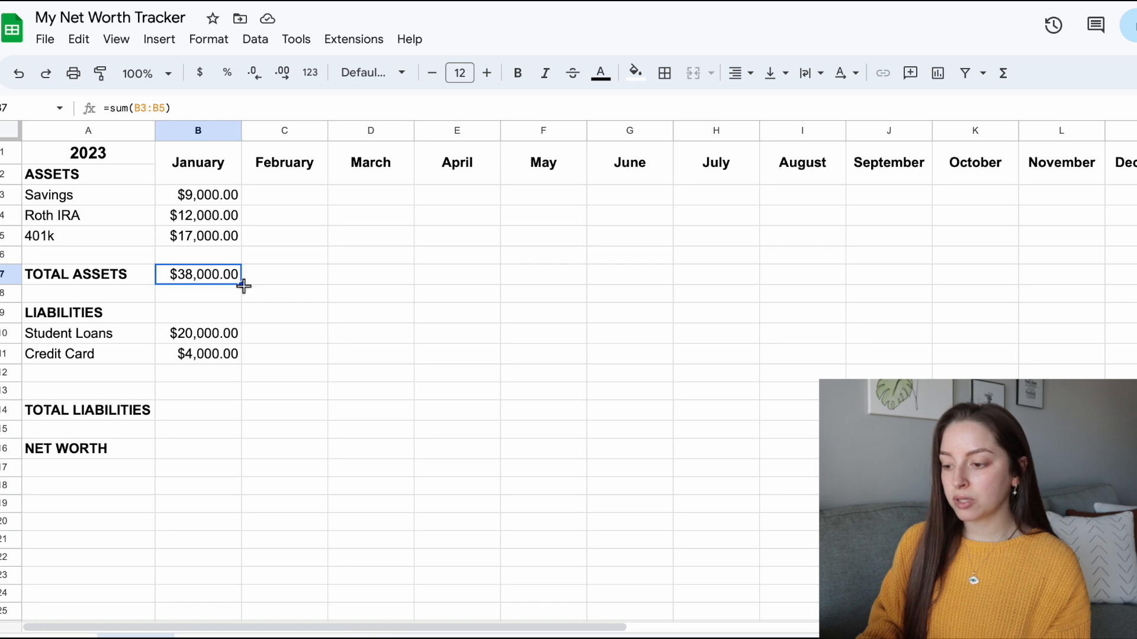
pyautogui.moveTo(244, 287); pyautogui.dragTo(1134, 276)
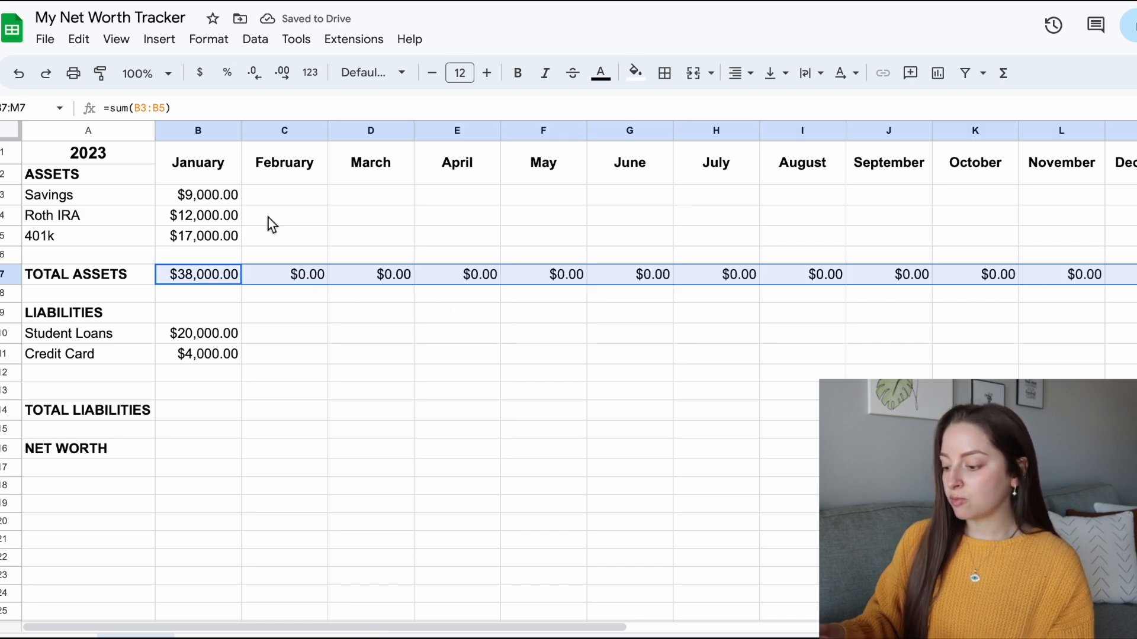
# Step: Enter the February asset values: 9500 for Savings, 13000 for Roth IRA and 175,000 for 401k
pyautogui.click(282, 200)
pyautogui.write('9500')
pyautogui.press('Return')
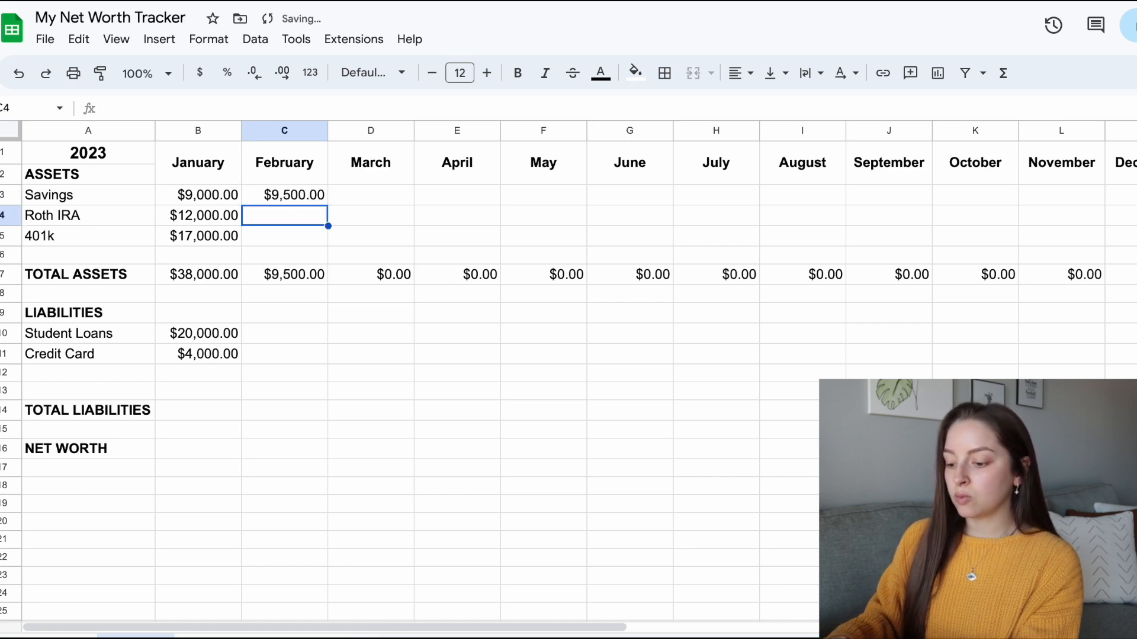
pyautogui.write('13000')
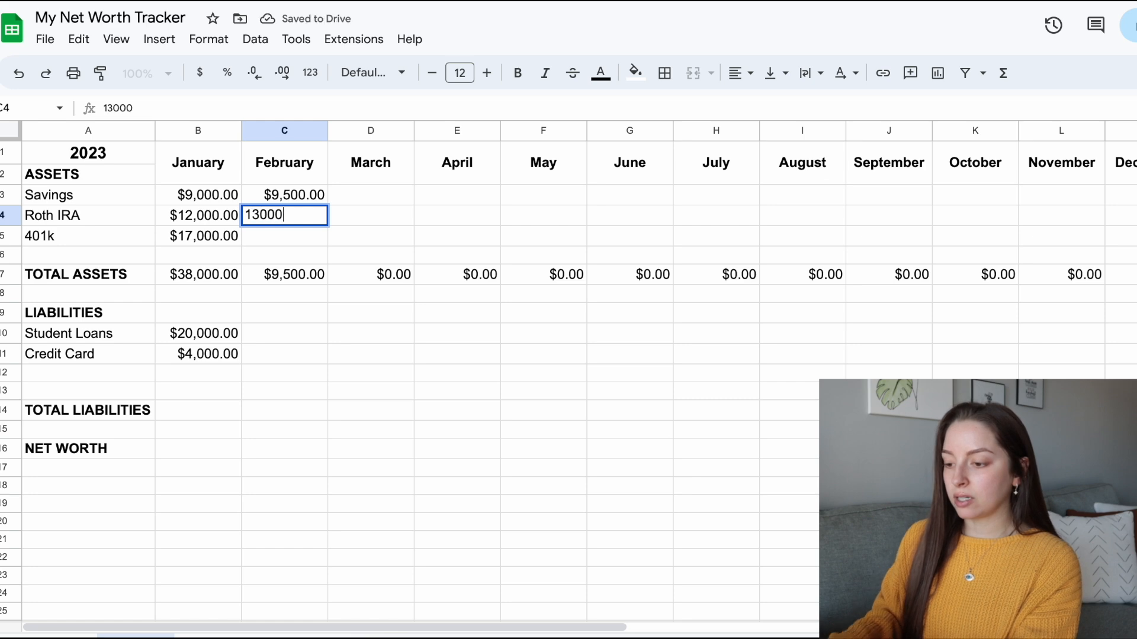
pyautogui.press('Return')
pyautogui.write('175,000')
pyautogui.press('Return')
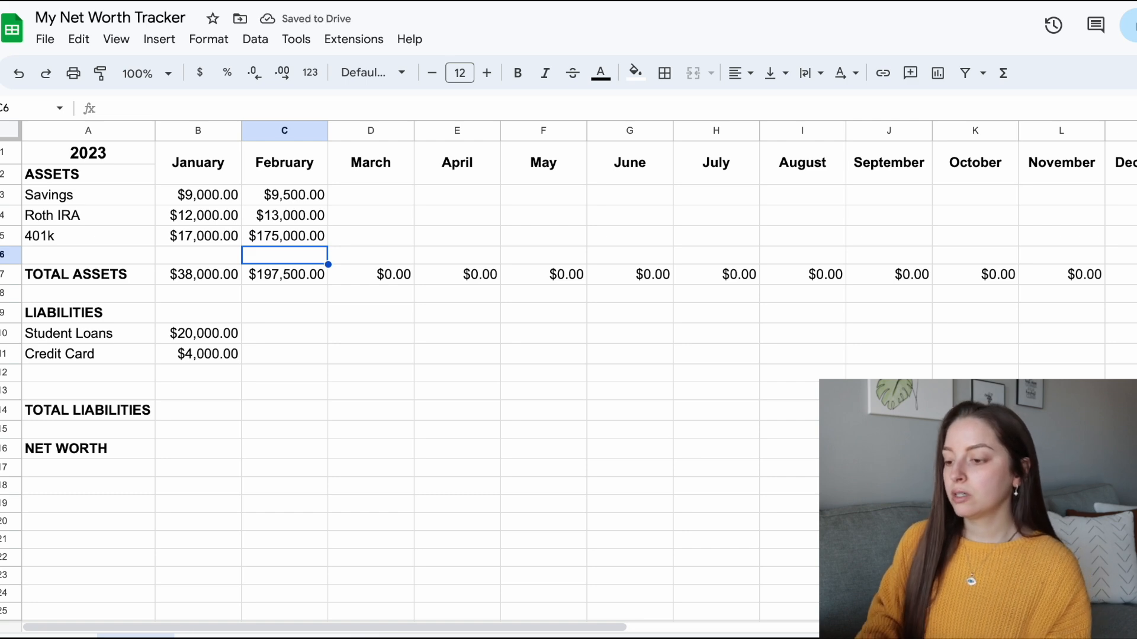
# Step: Correct the February 401k value in C5 to 17500
pyautogui.click(299, 236)
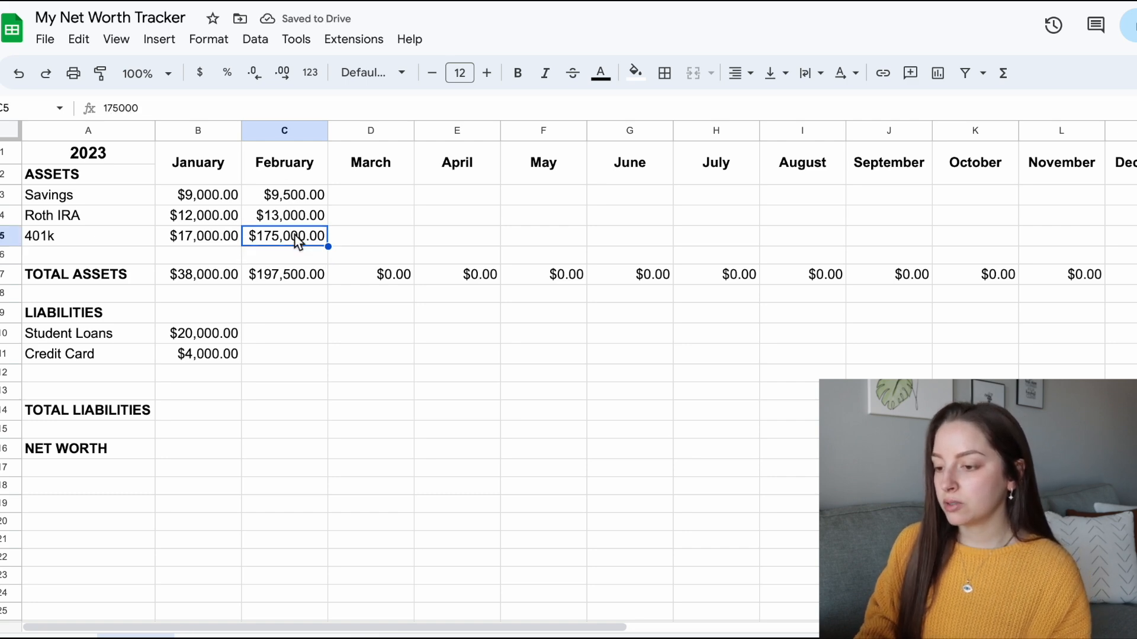
pyautogui.click(128, 110)
pyautogui.press('BackSpace')
pyautogui.press('Return')
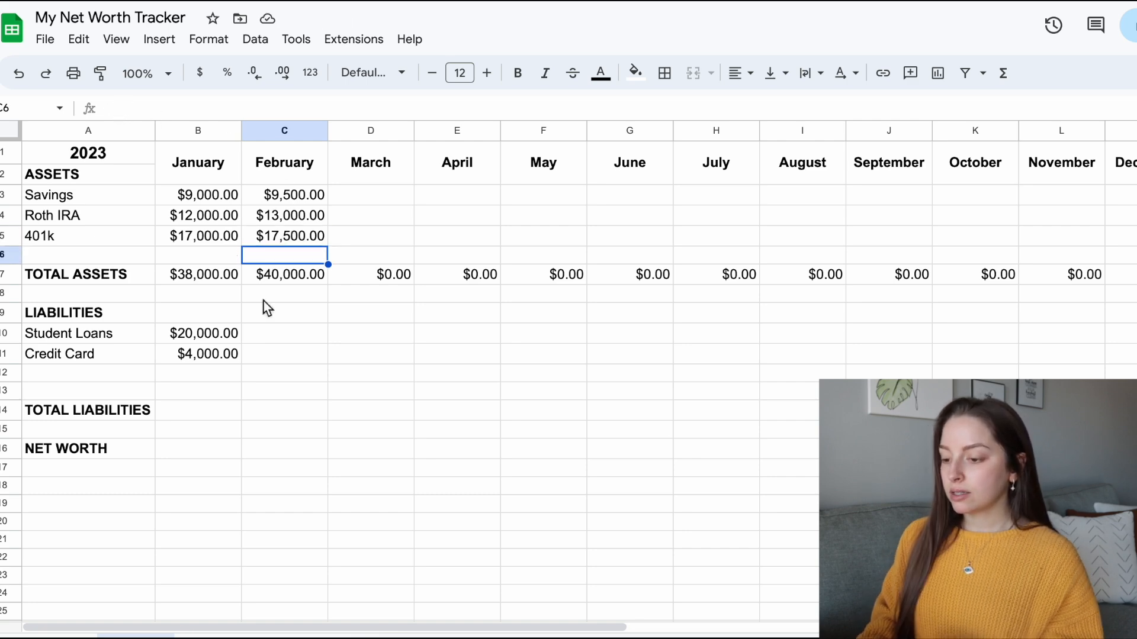
# Step: Total the January liabilities in B14 with =sum(B10:B12) and copy the formula across through December in M14
pyautogui.click(197, 415)
pyautogui.write('=sum(')
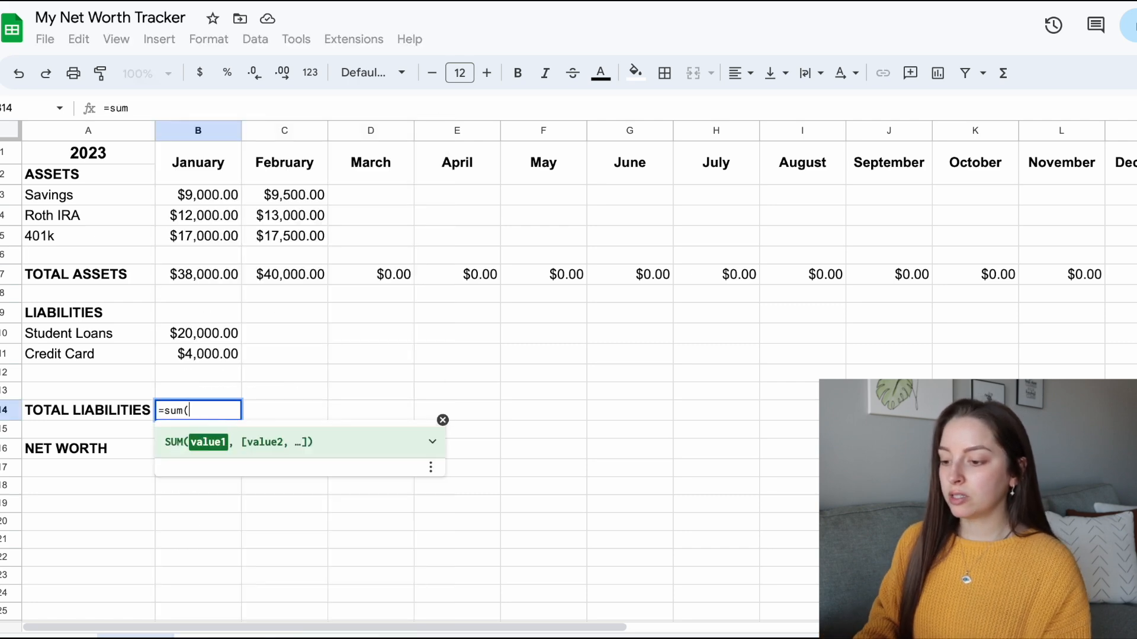
pyautogui.moveTo(190, 333); pyautogui.dragTo(203, 375)
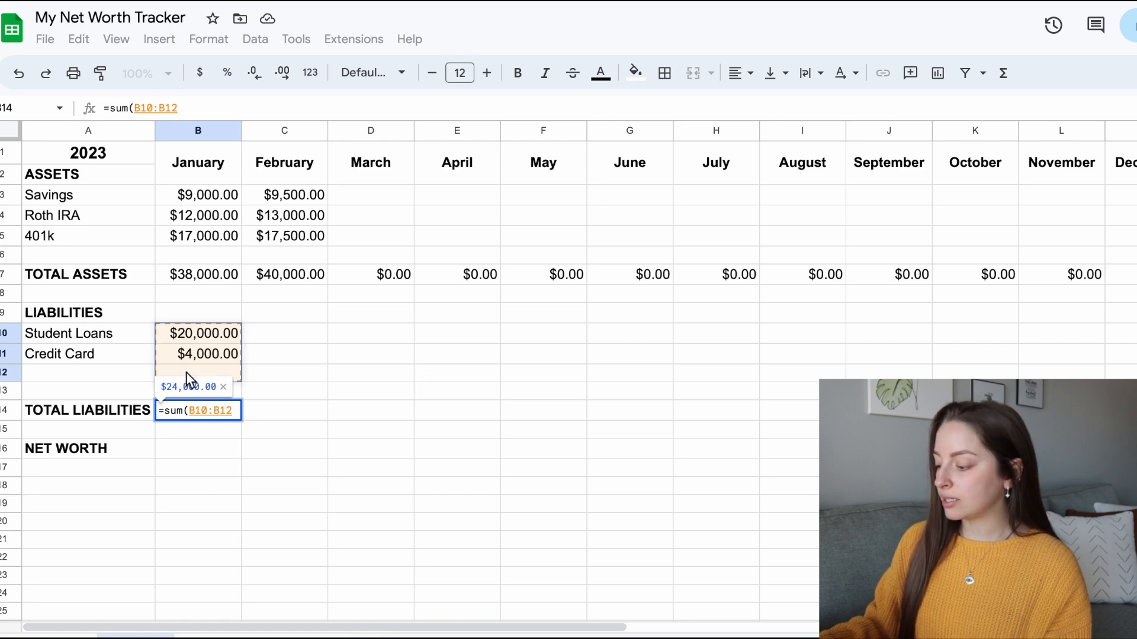
pyautogui.press('Return')
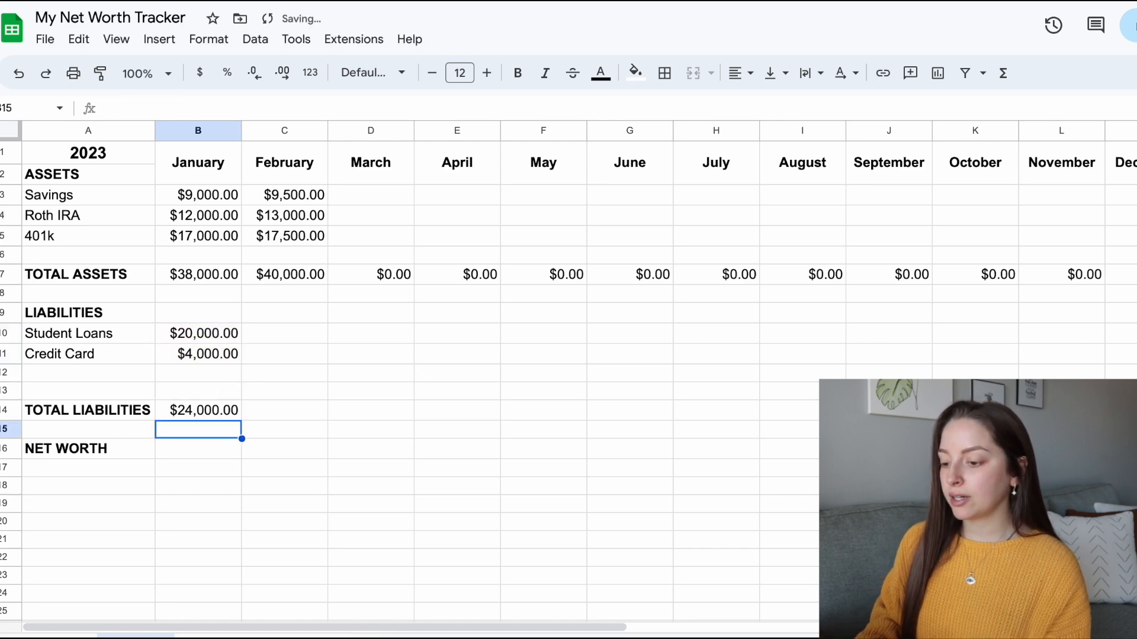
pyautogui.click(208, 413)
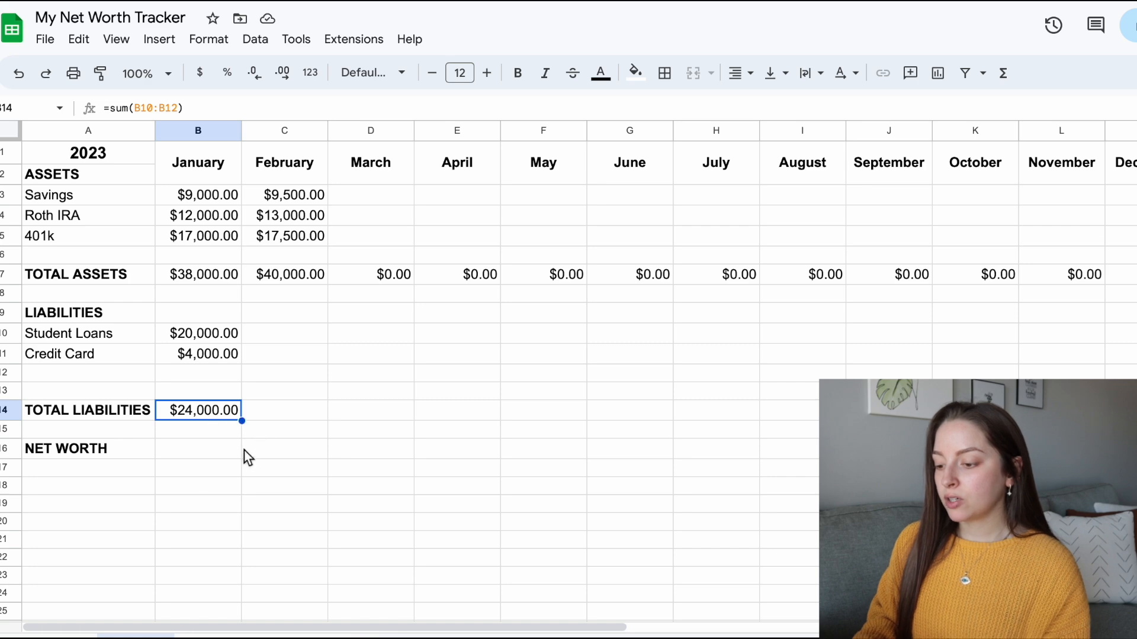
pyautogui.moveTo(244, 423); pyautogui.dragTo(1119, 415)
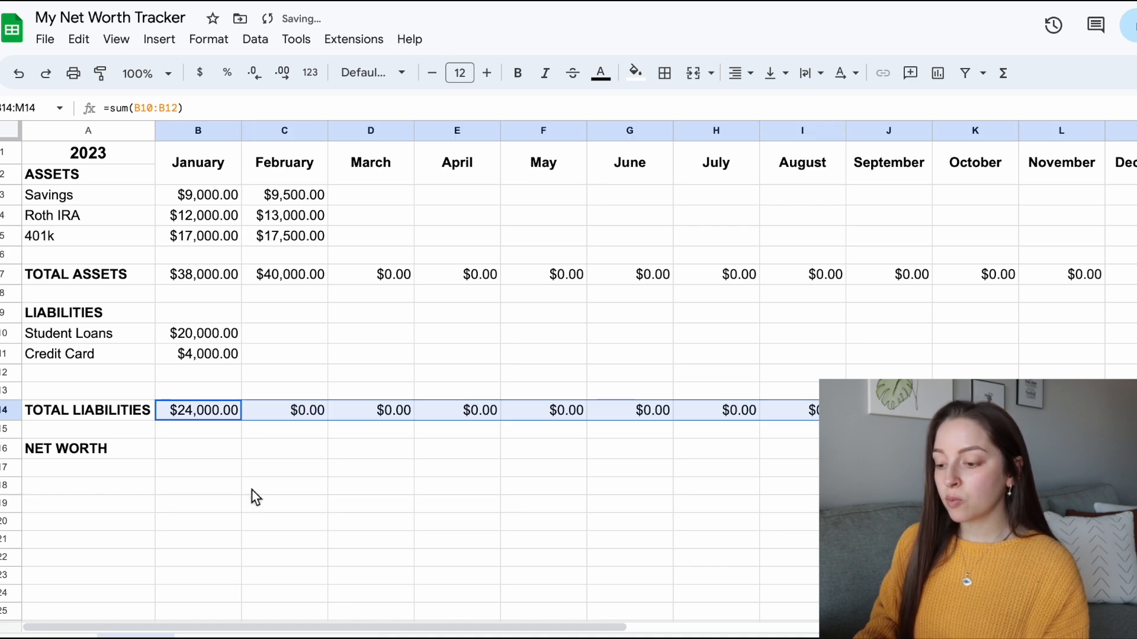
# Step: Calculate January net worth in B16 with =B7-B14 and copy the formula across through December in M16
pyautogui.click(200, 452)
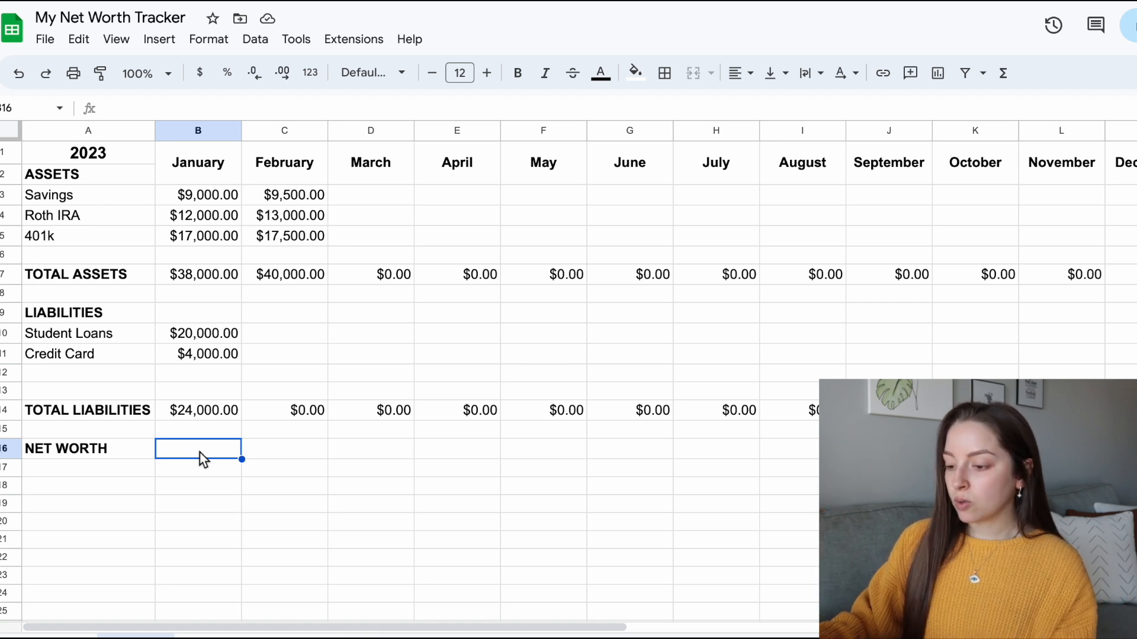
pyautogui.write('=')
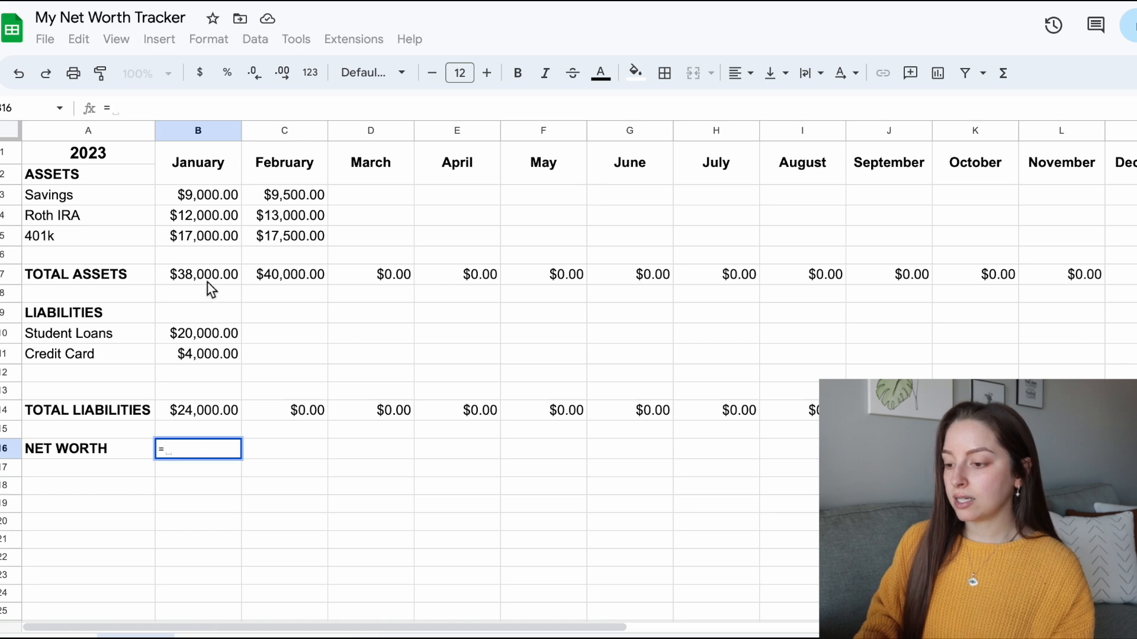
pyautogui.click(204, 283)
pyautogui.write('-')
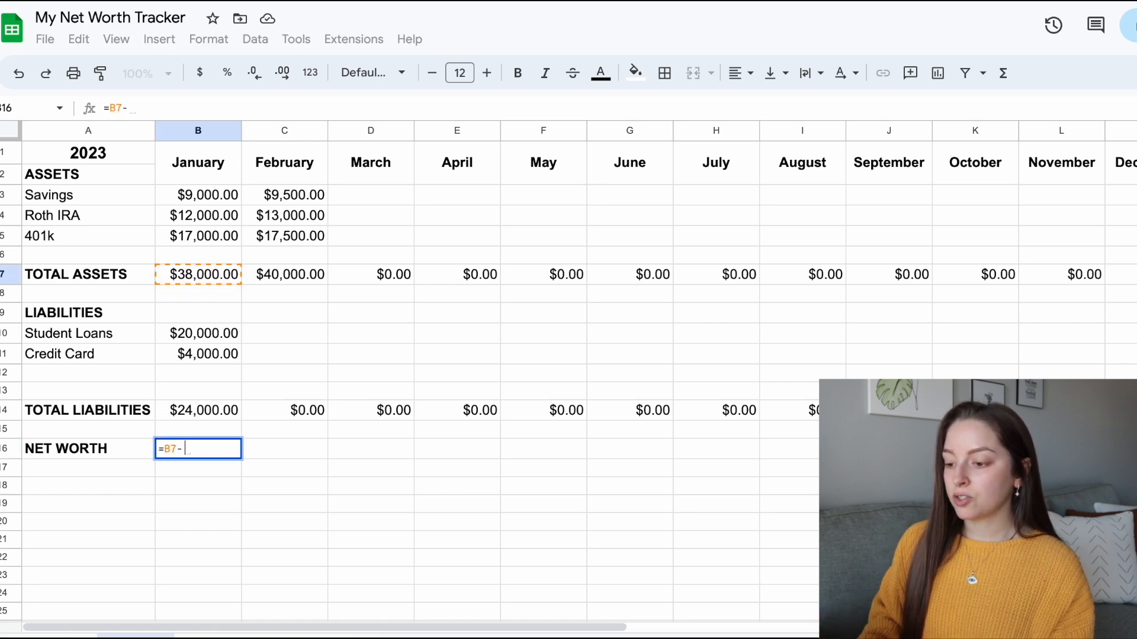
pyautogui.click(213, 413)
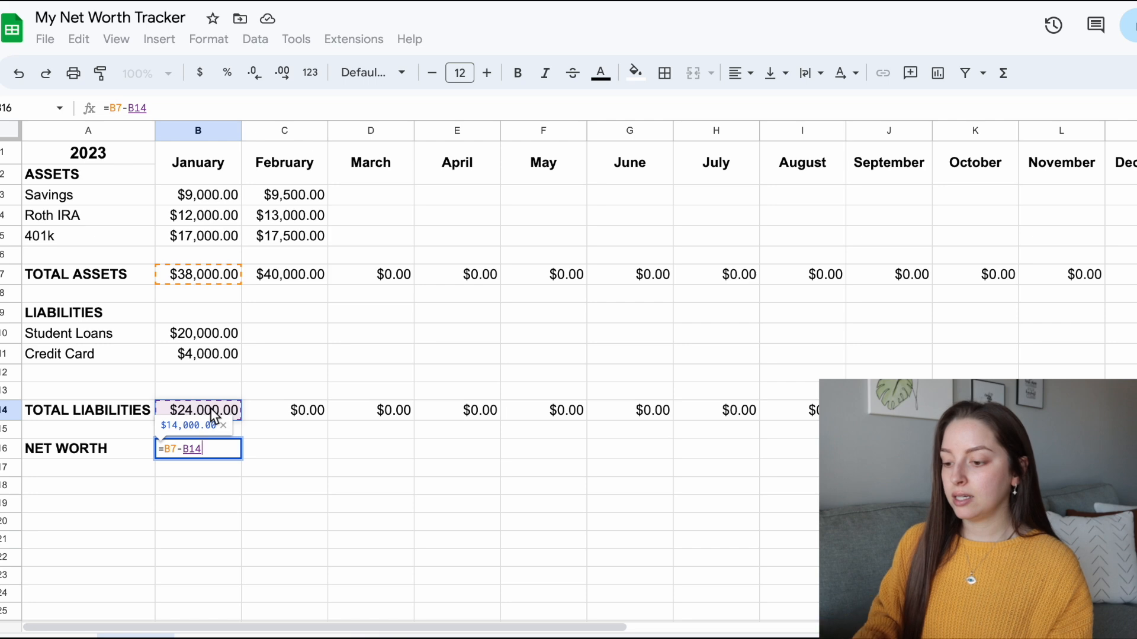
pyautogui.press('Return')
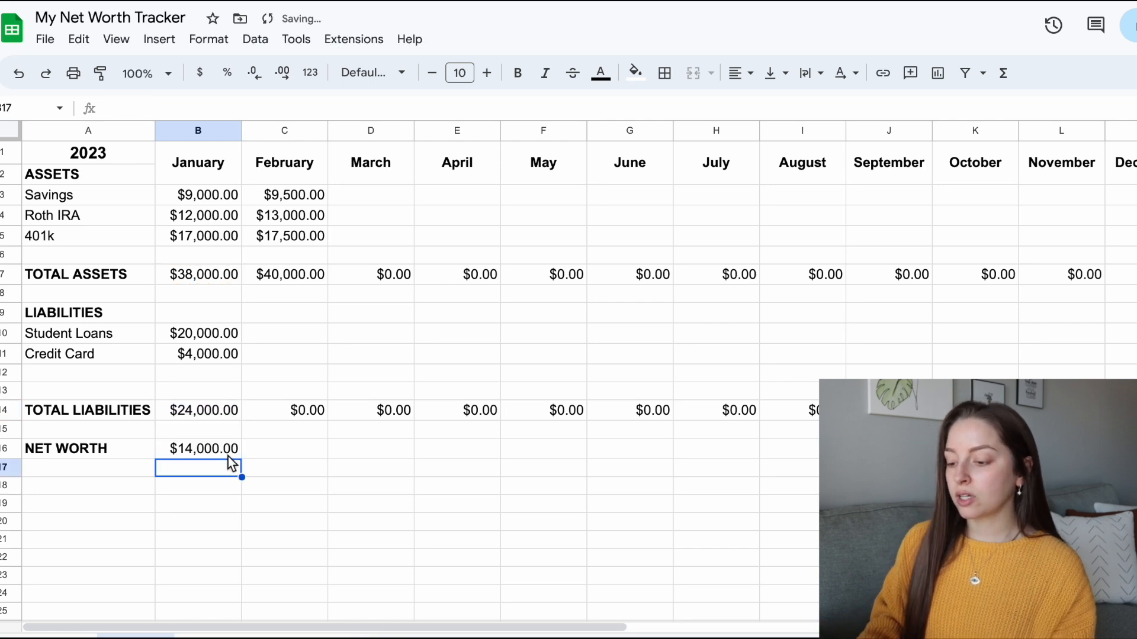
pyautogui.click(199, 451)
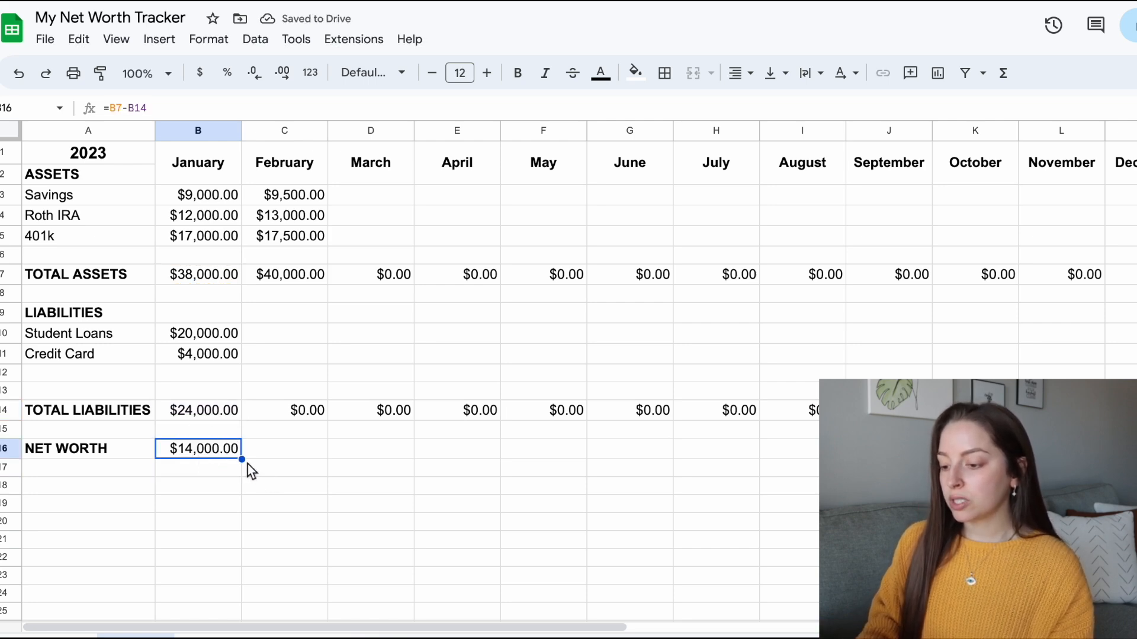
pyautogui.moveTo(243, 460); pyautogui.dragTo(1119, 450)
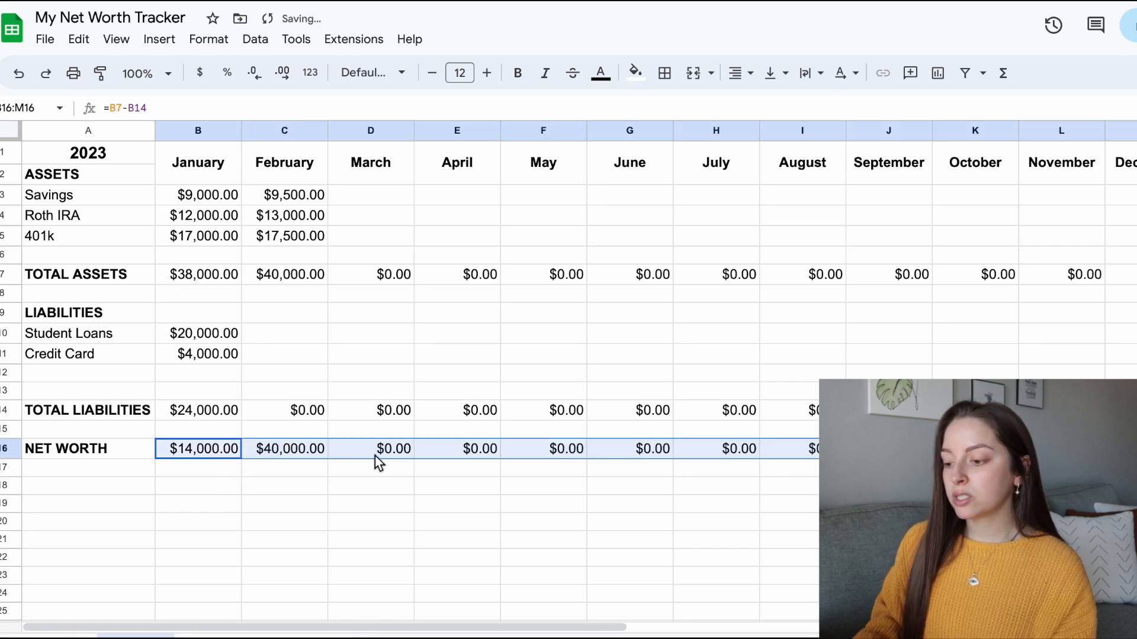
pyautogui.click(318, 457)
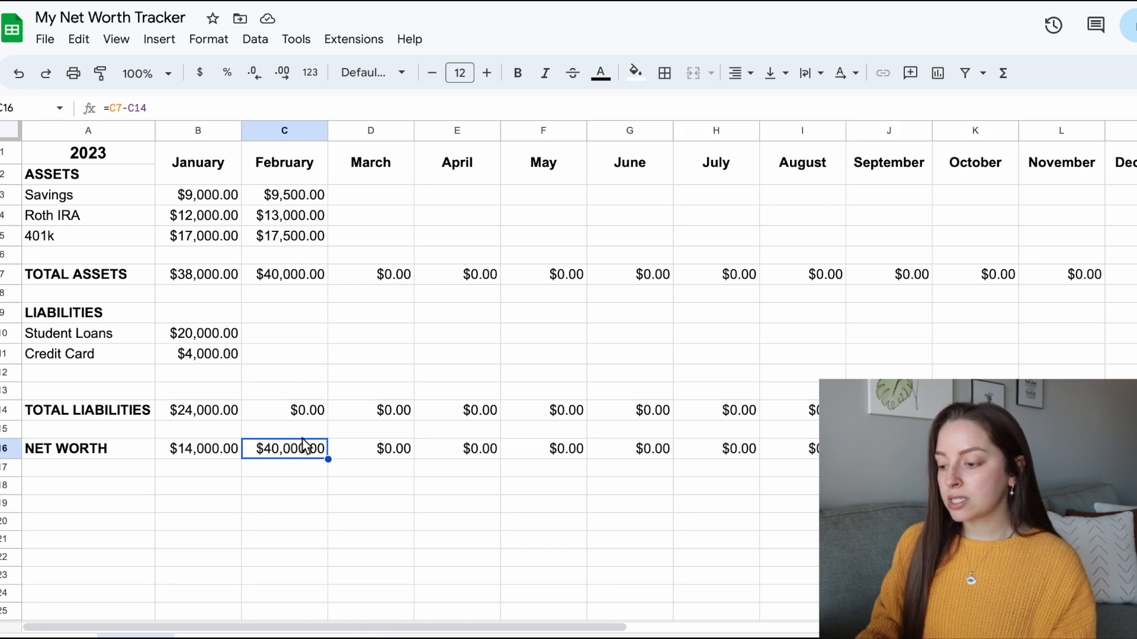
pyautogui.click(221, 456)
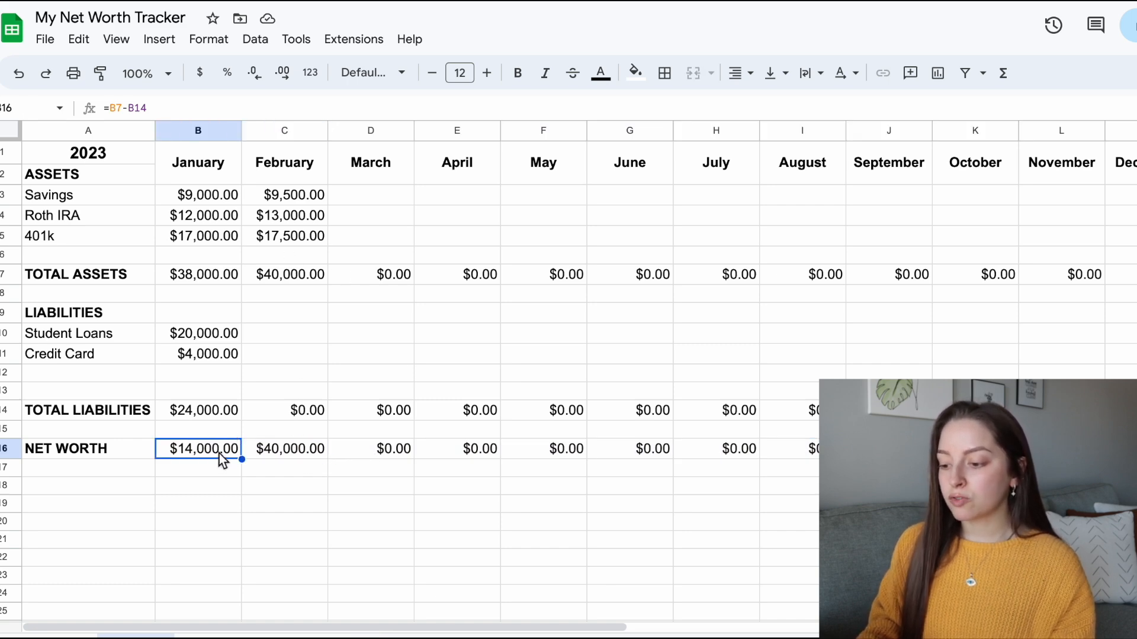
pyautogui.click(302, 458)
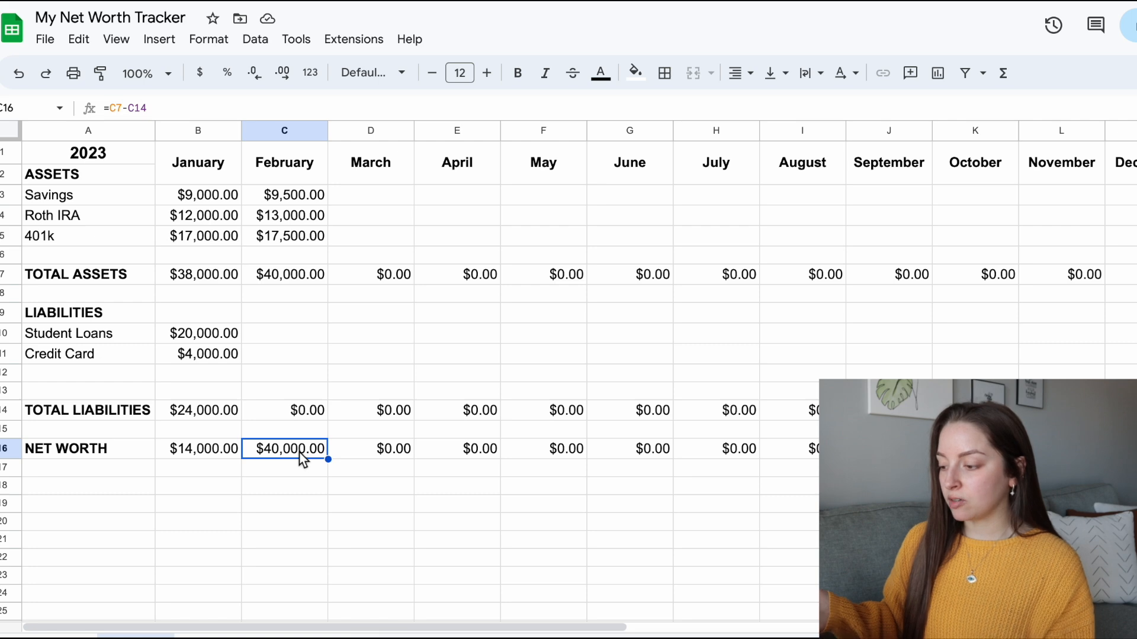
# Step: Enter the February liability values: 19500 for Student Loans and 2000 for Credit Card
pyautogui.click(309, 342)
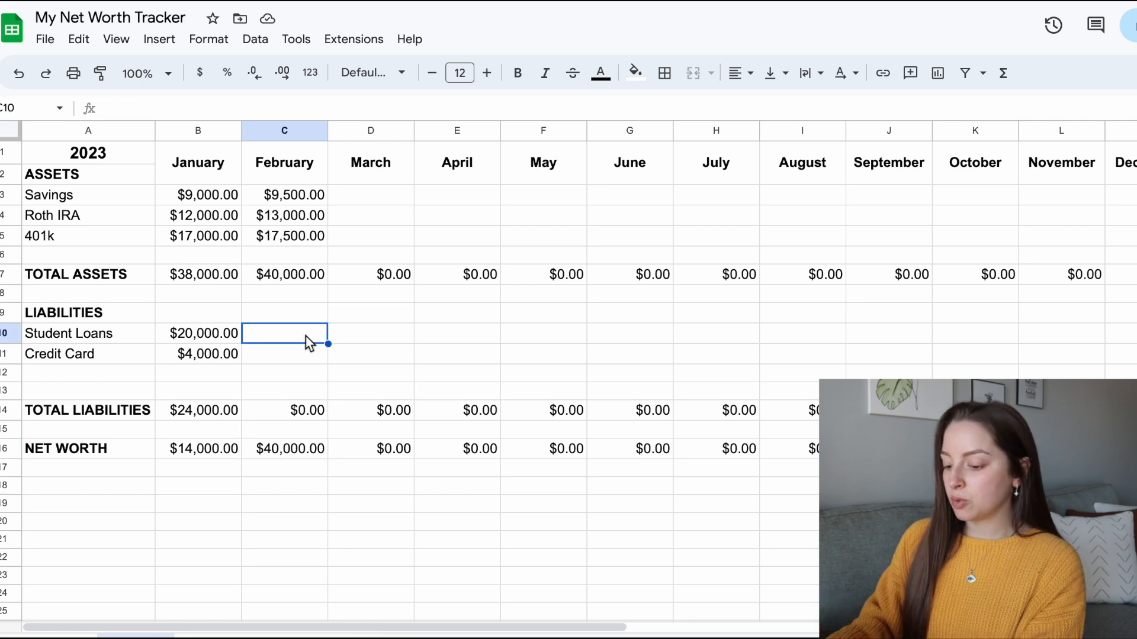
pyautogui.write('1')
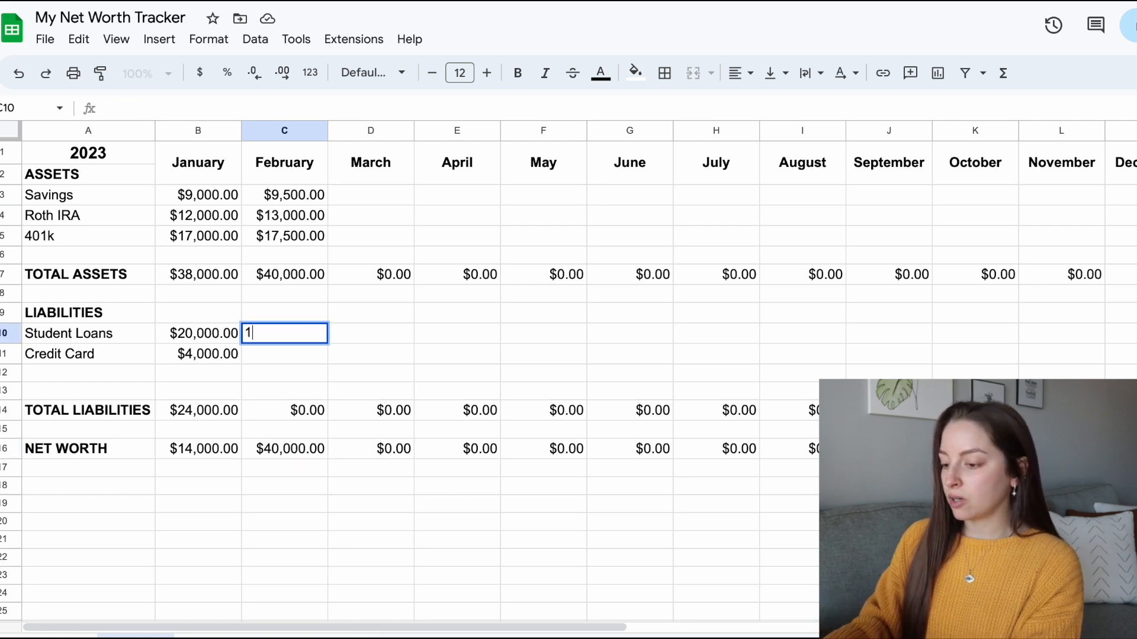
pyautogui.write('9500')
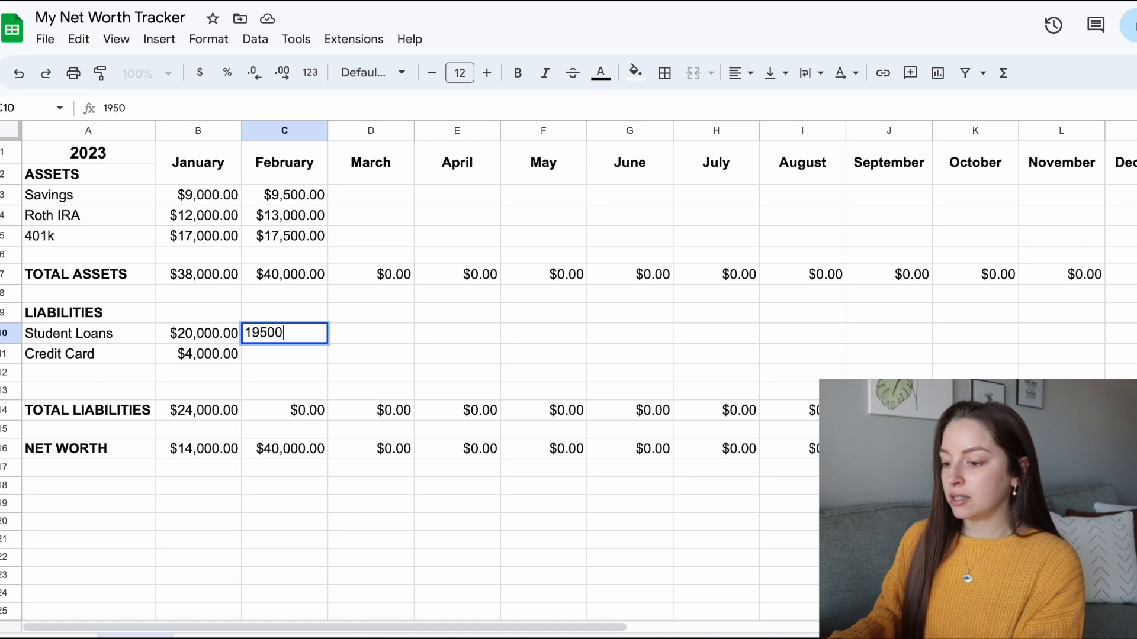
pyautogui.press('Return')
pyautogui.write('2000')
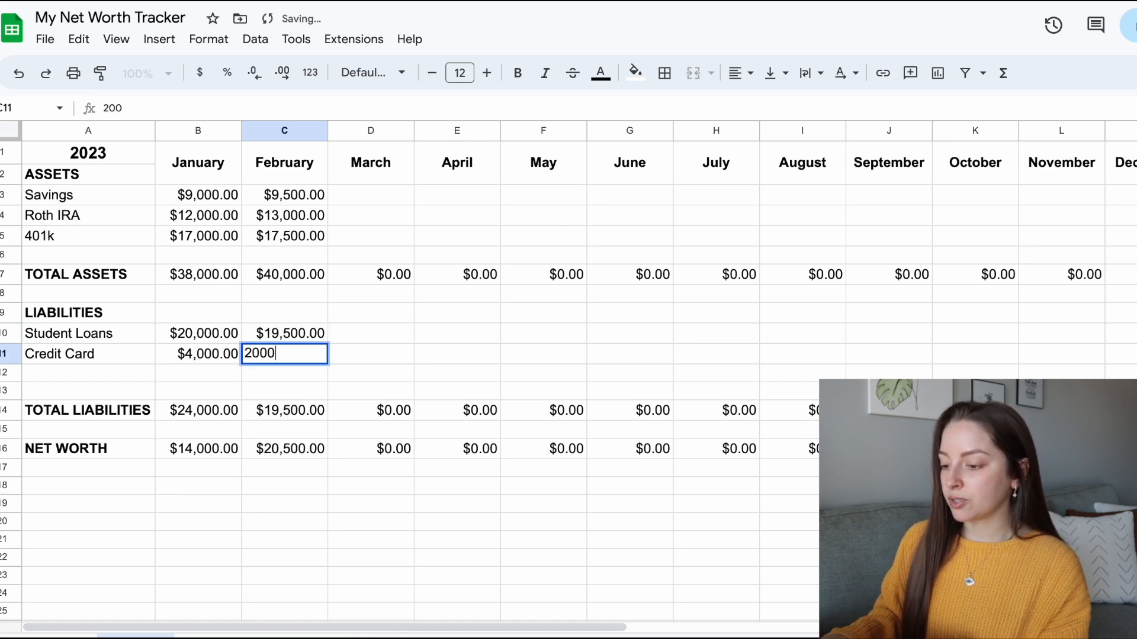
pyautogui.press('Return')
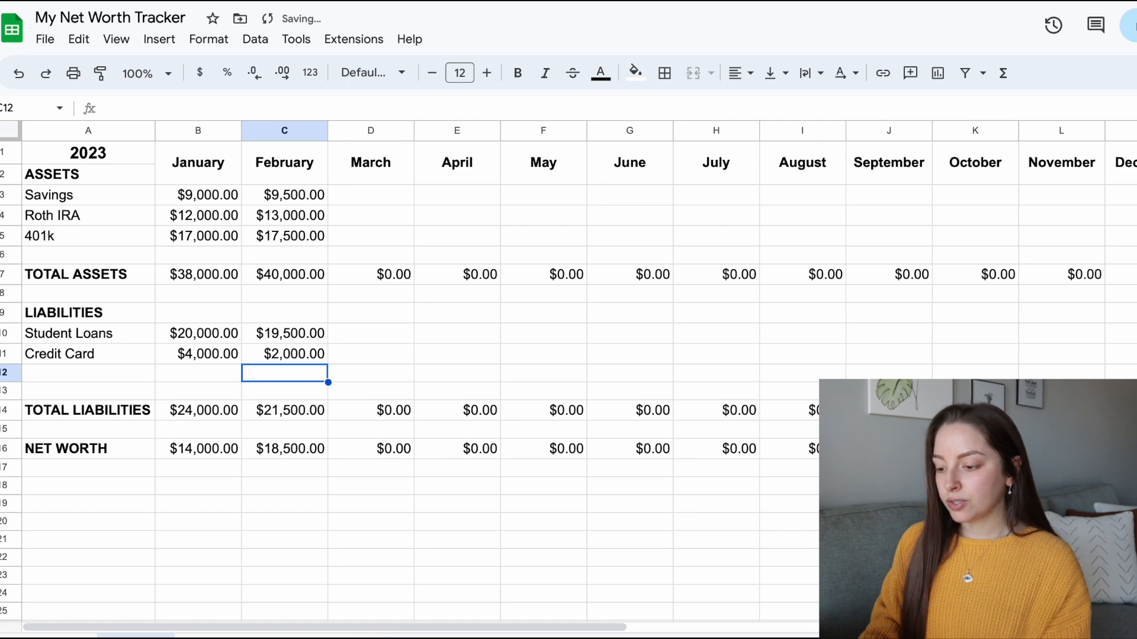
pyautogui.click(296, 455)
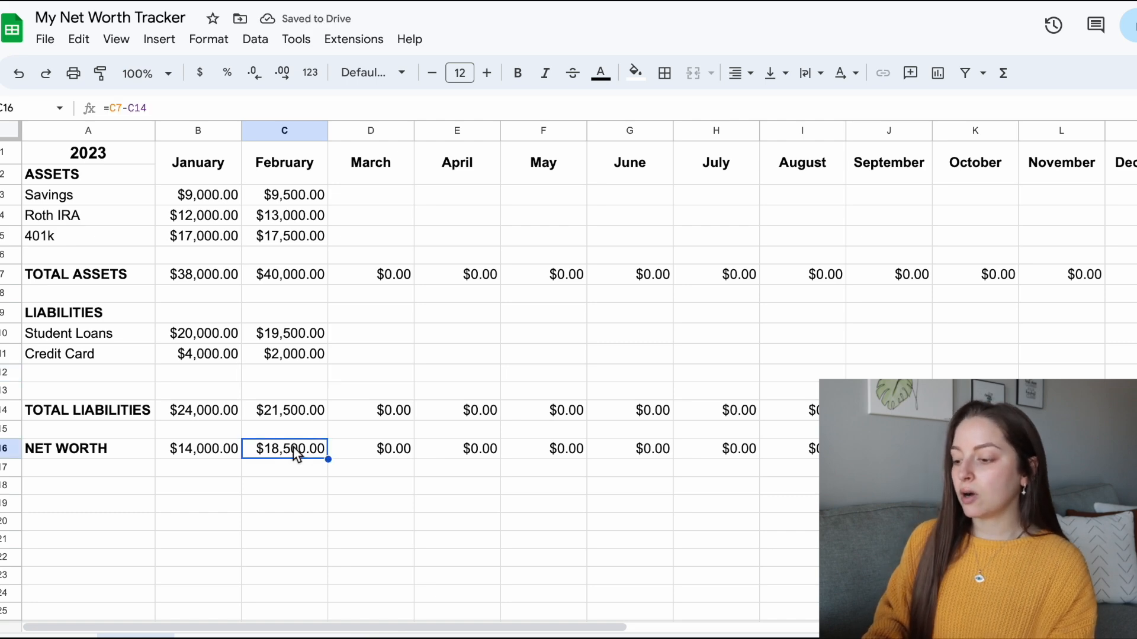
pyautogui.click(408, 489)
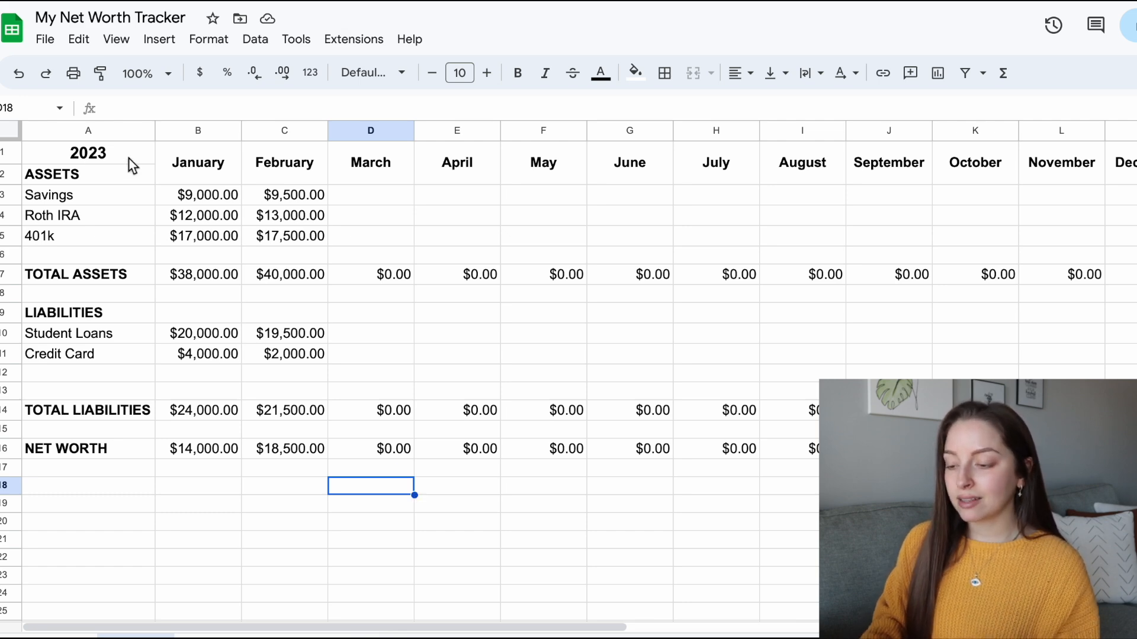
# Step: Fill the ASSETS, TOTAL ASSETS, LIABILITIES, TOTAL LIABILITIES and NET WORTH label cells in column A with light gray
pyautogui.click(124, 181)
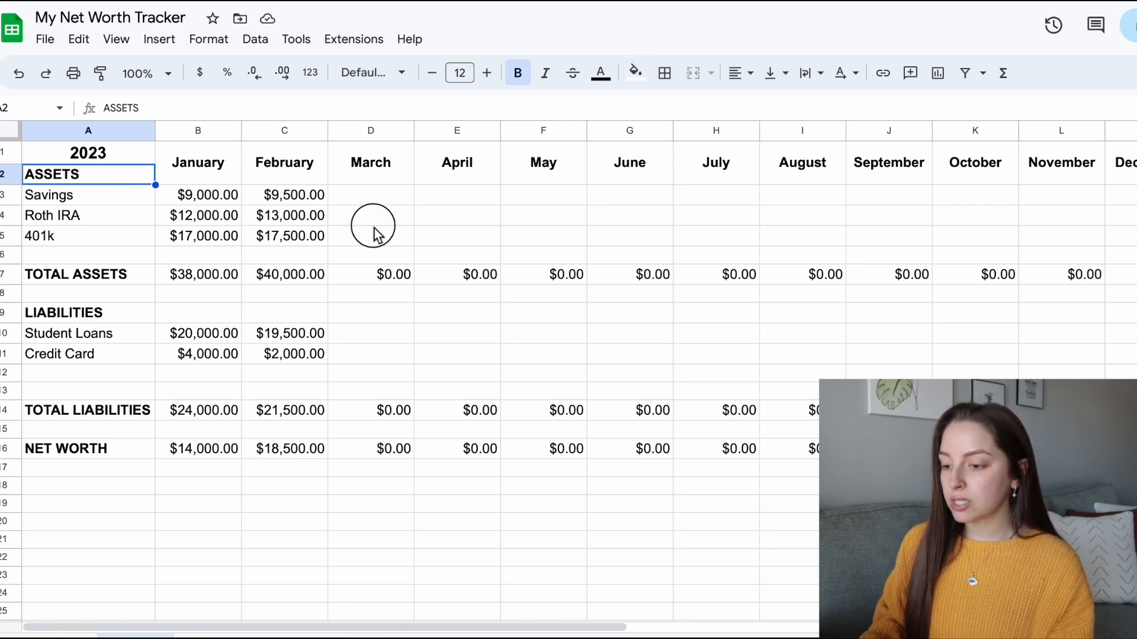
pyautogui.moveTo(373, 221); pyautogui.dragTo(584, 381)
pyautogui.click(94, 177)
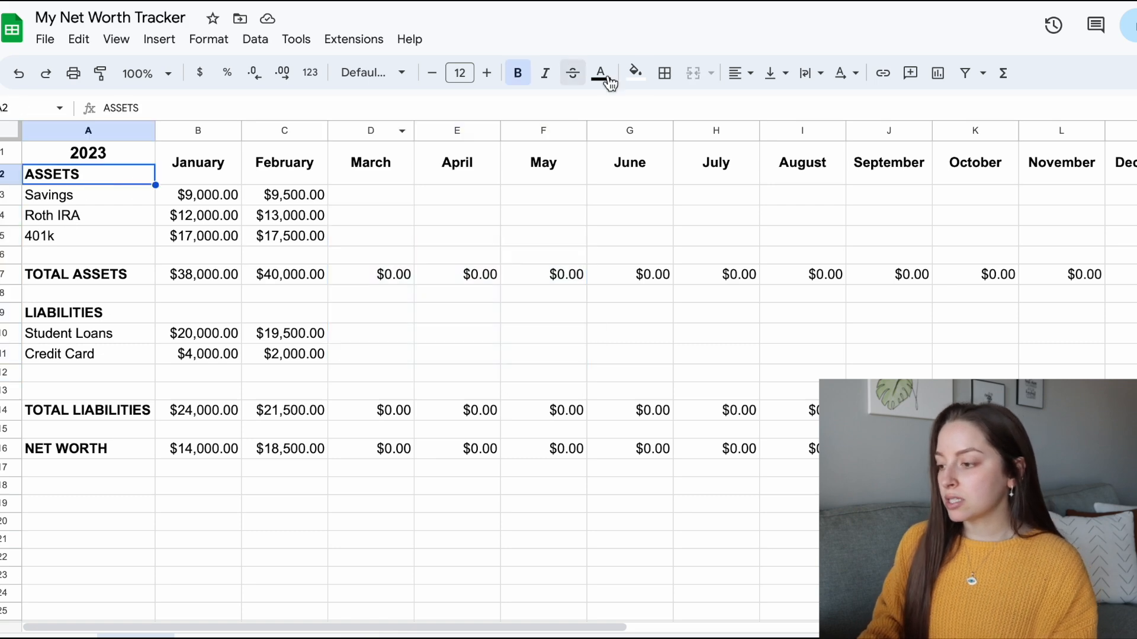
pyautogui.click(642, 75)
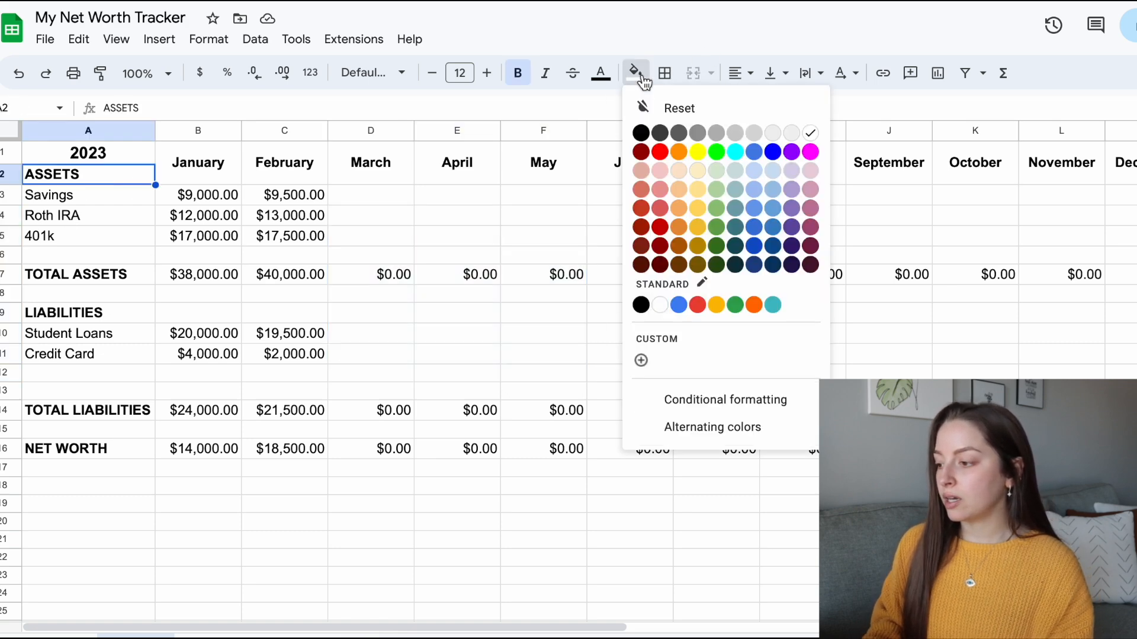
pyautogui.click(753, 134)
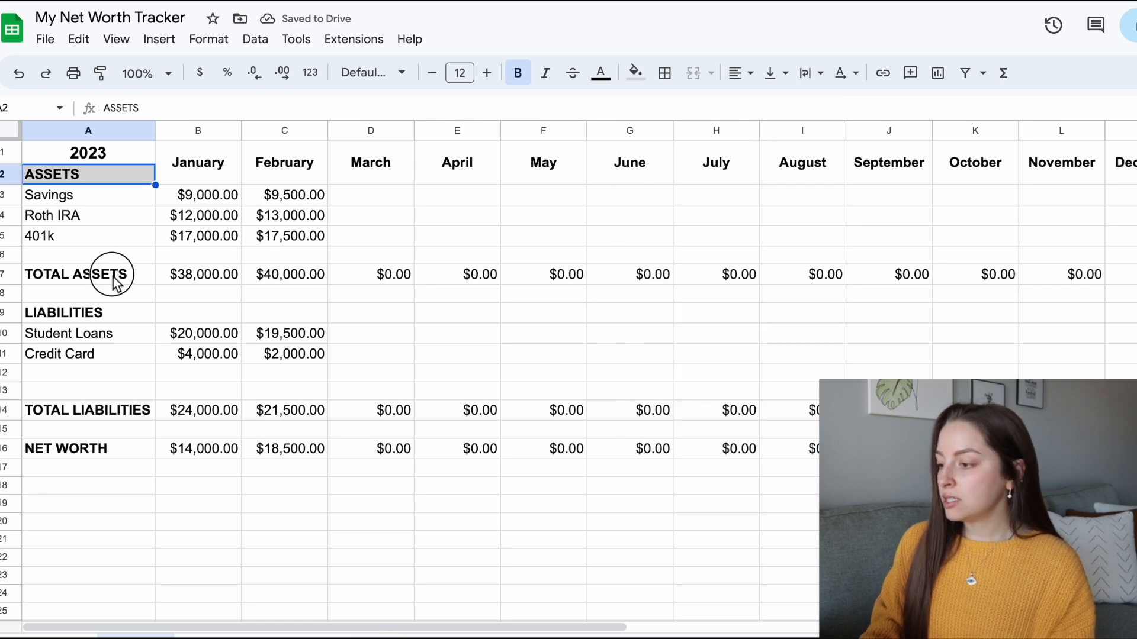
pyautogui.click(115, 279)
pyautogui.click(641, 85)
pyautogui.click(754, 134)
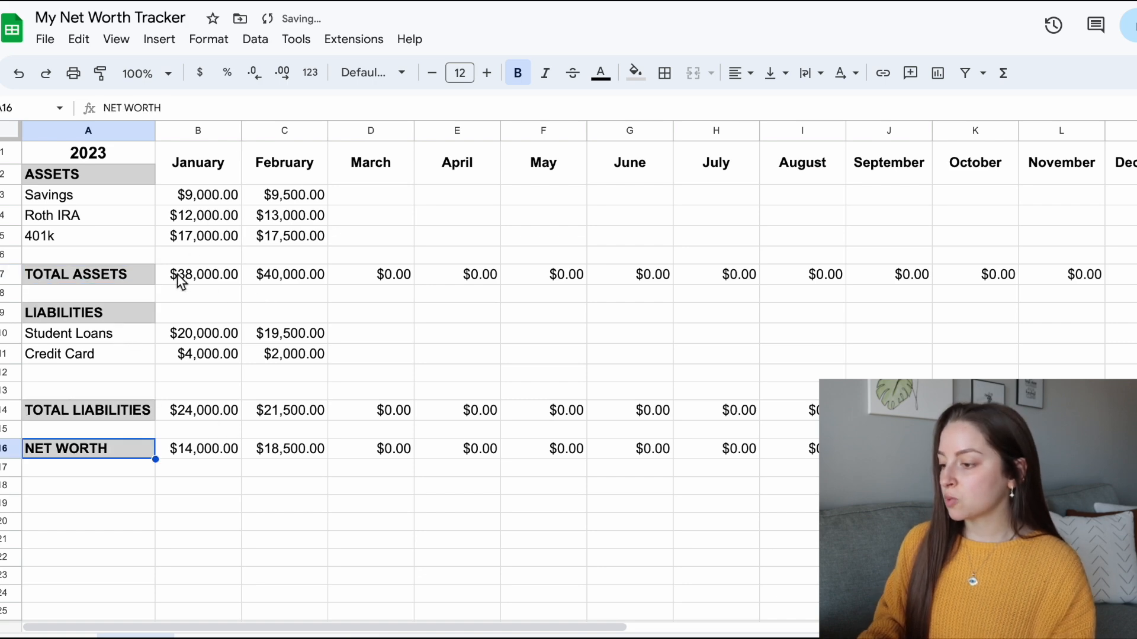
# Step: Fill the monthly total assets B7:M7 and total liabilities B14:M14 with a paler gray than their label cells
pyautogui.moveTo(179, 275); pyautogui.dragTo(1127, 275)
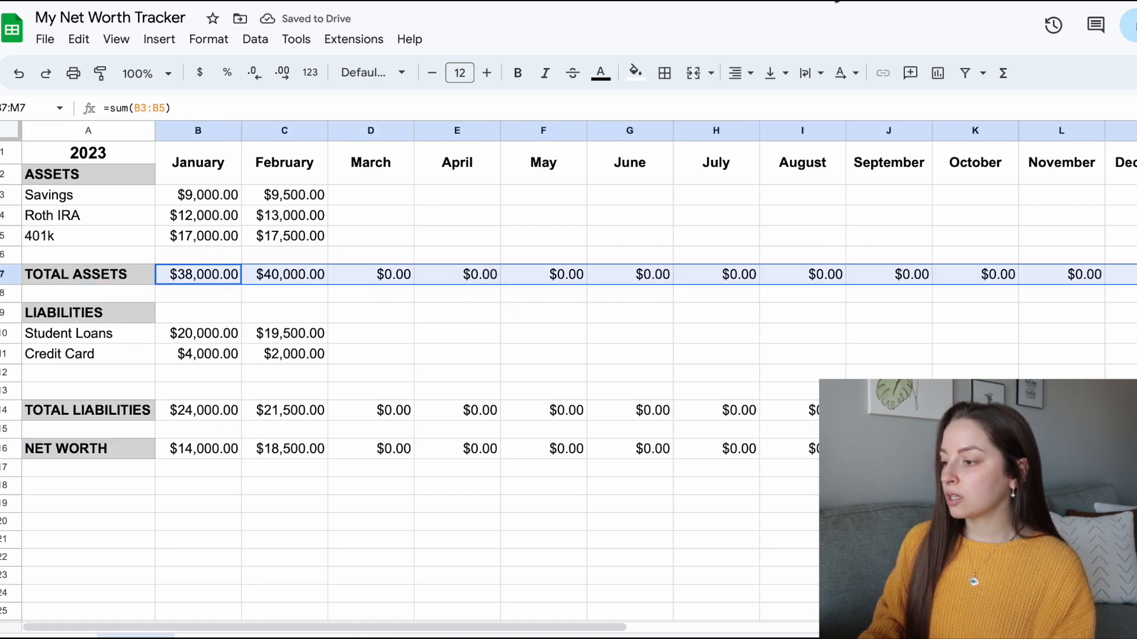
pyautogui.click(639, 80)
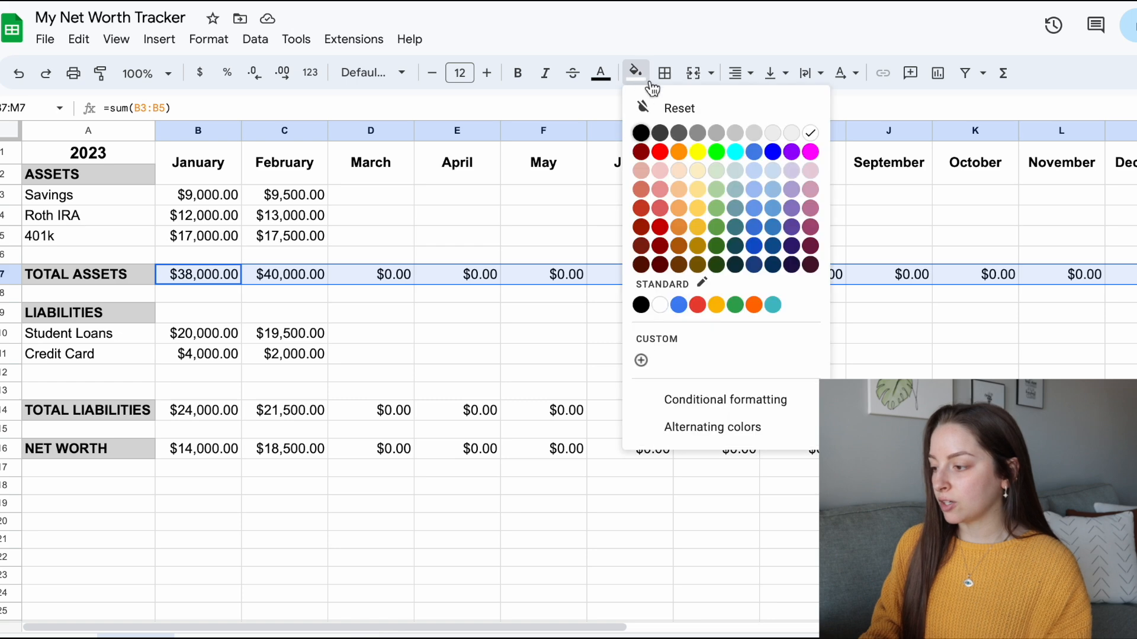
pyautogui.click(767, 134)
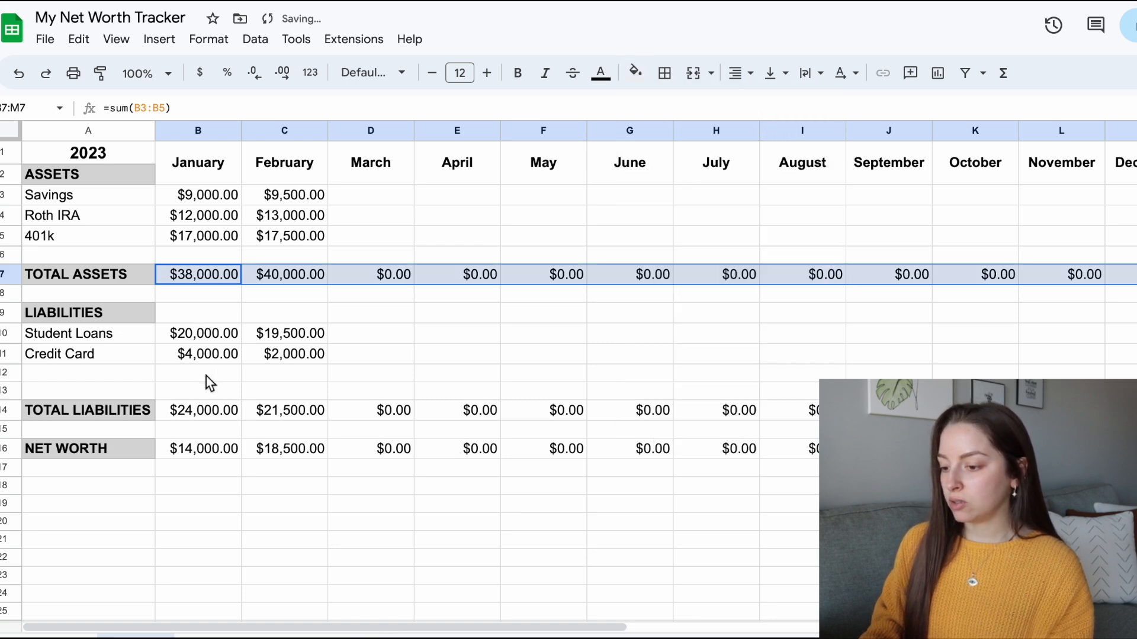
pyautogui.moveTo(190, 409); pyautogui.dragTo(1128, 410)
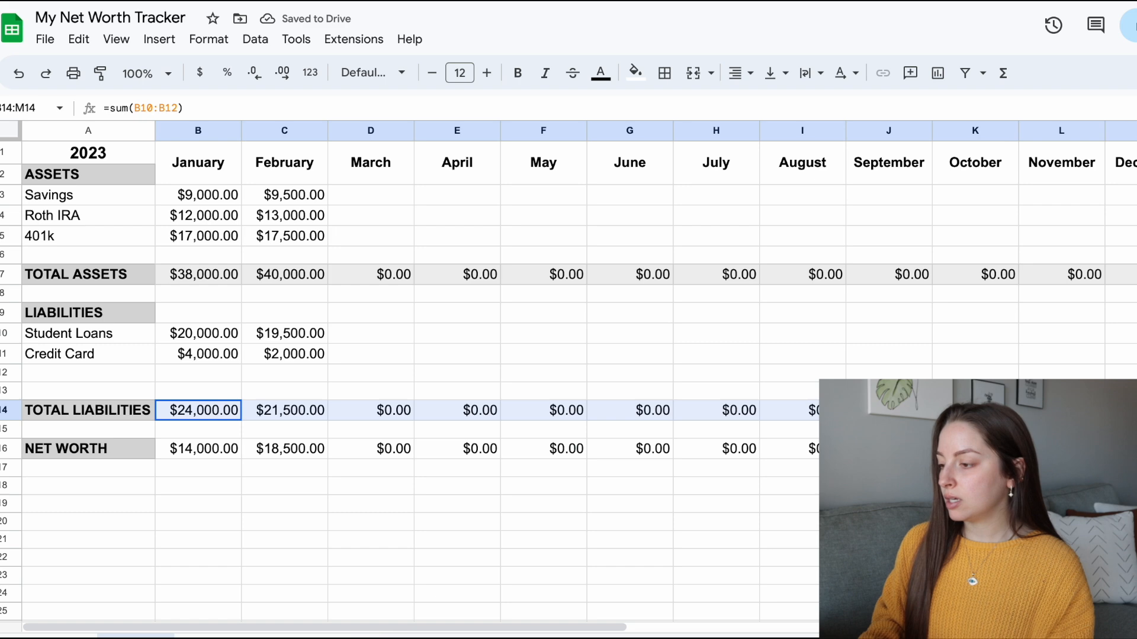
pyautogui.click(638, 76)
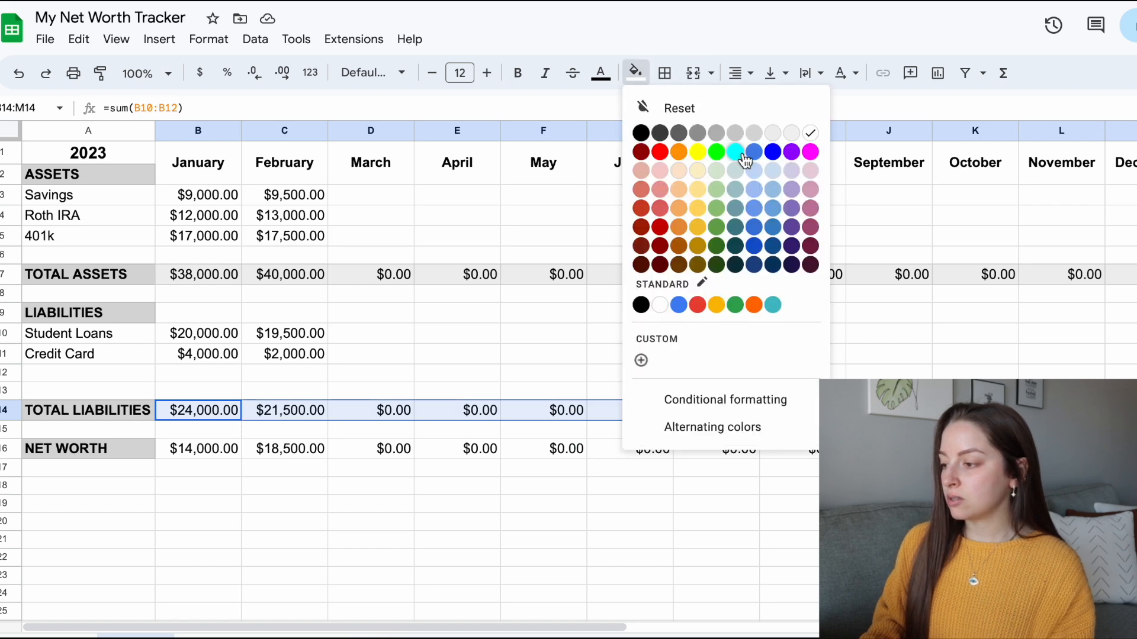
pyautogui.click(773, 135)
# Step: Fill the monthly net worth cells B16:M16 with the same light gray as the NET WORTH label
pyautogui.moveTo(178, 447); pyautogui.dragTo(1119, 448)
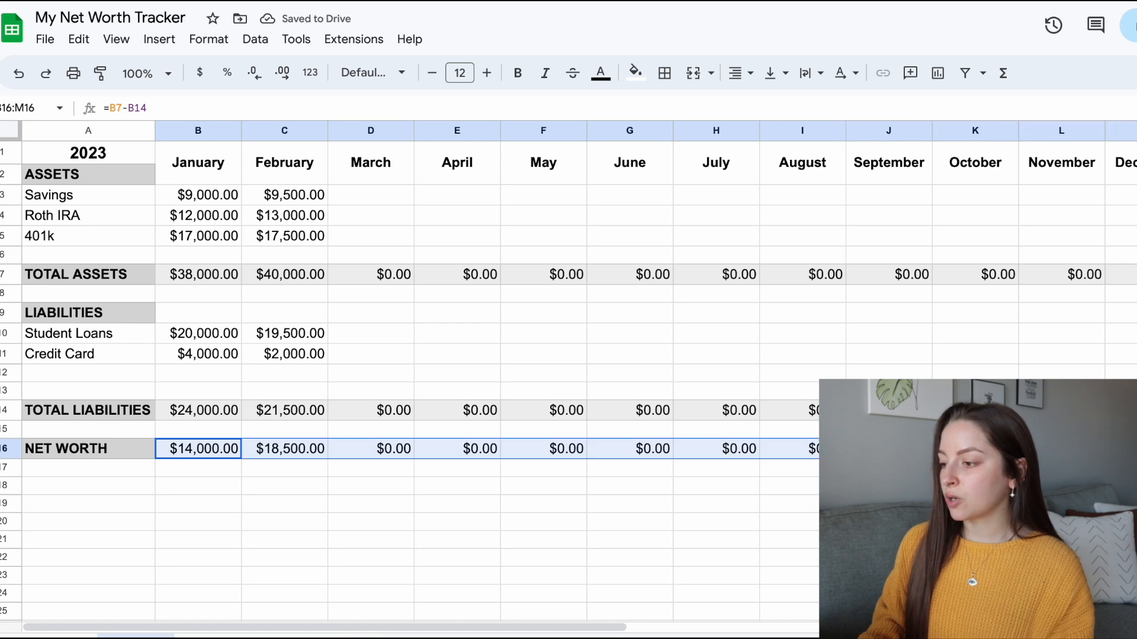
pyautogui.click(636, 74)
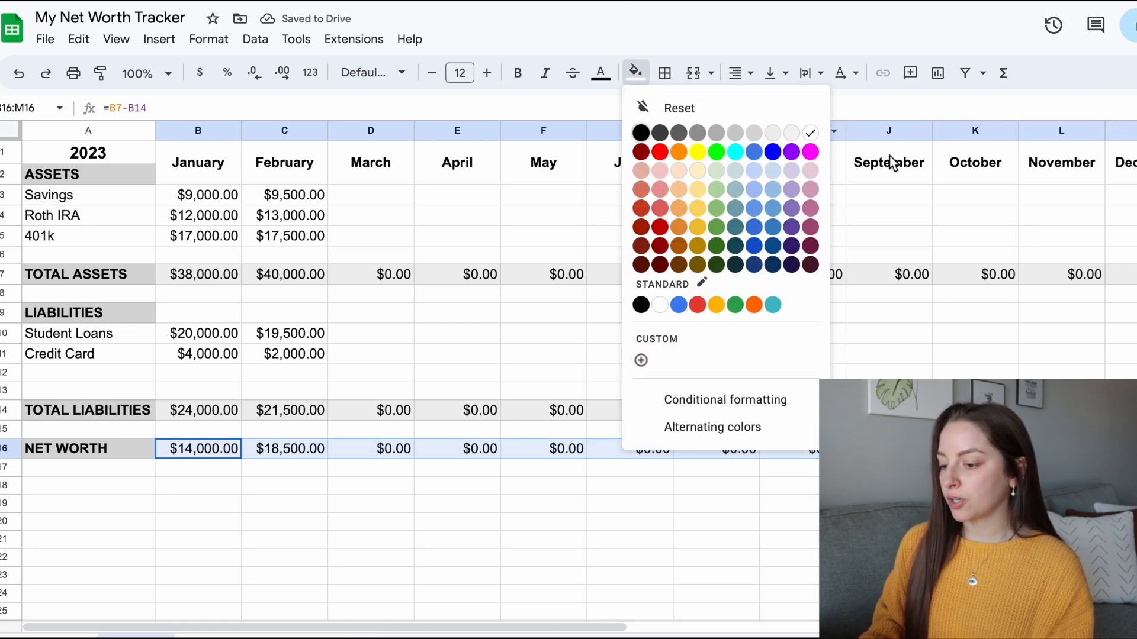
pyautogui.click(754, 137)
pyautogui.click(196, 488)
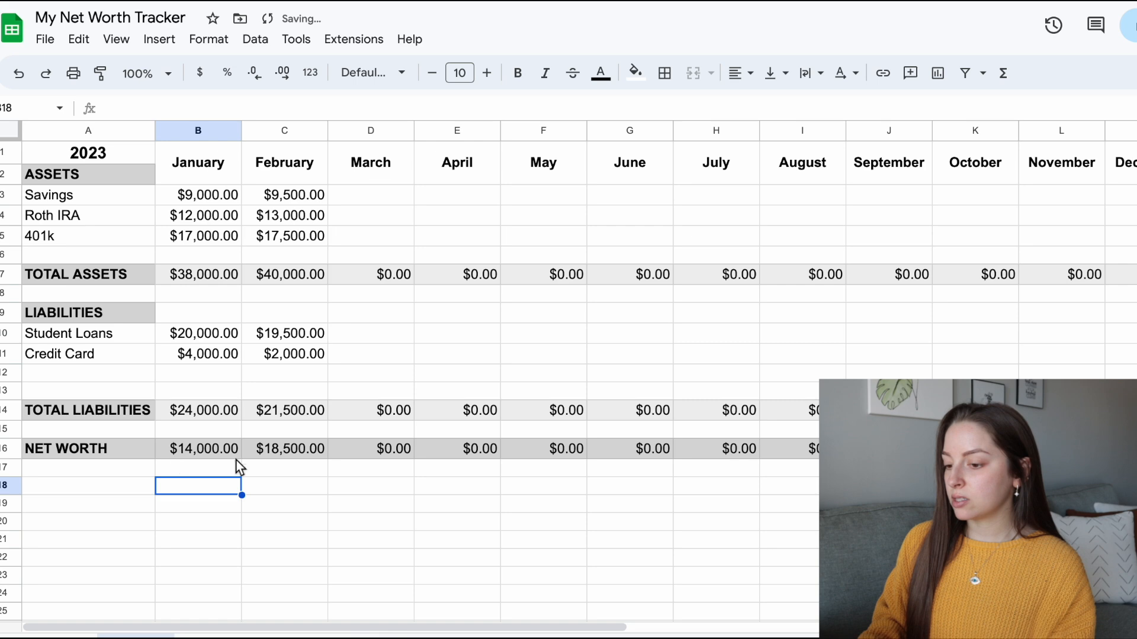
pyautogui.hscroll(5, 272, 467)
pyautogui.hscroll(-5, 271, 467)
# Step: Bold the monthly values in the total assets, total liabilities and net worth rows, from January through December
pyautogui.moveTo(204, 276); pyautogui.dragTo(1122, 284)
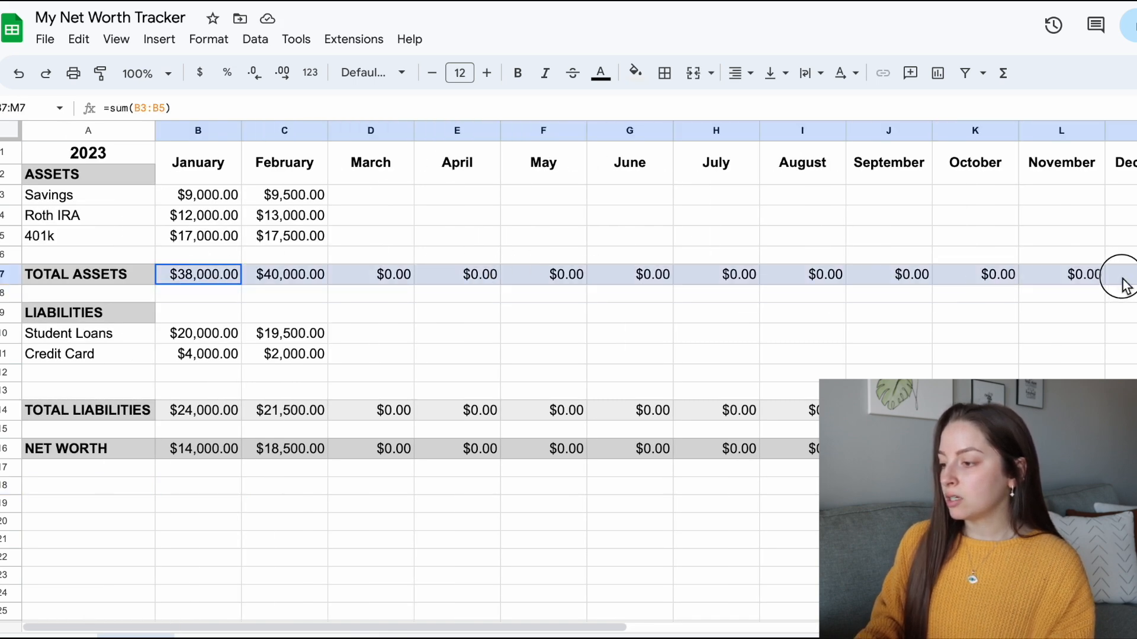
pyautogui.click(517, 73)
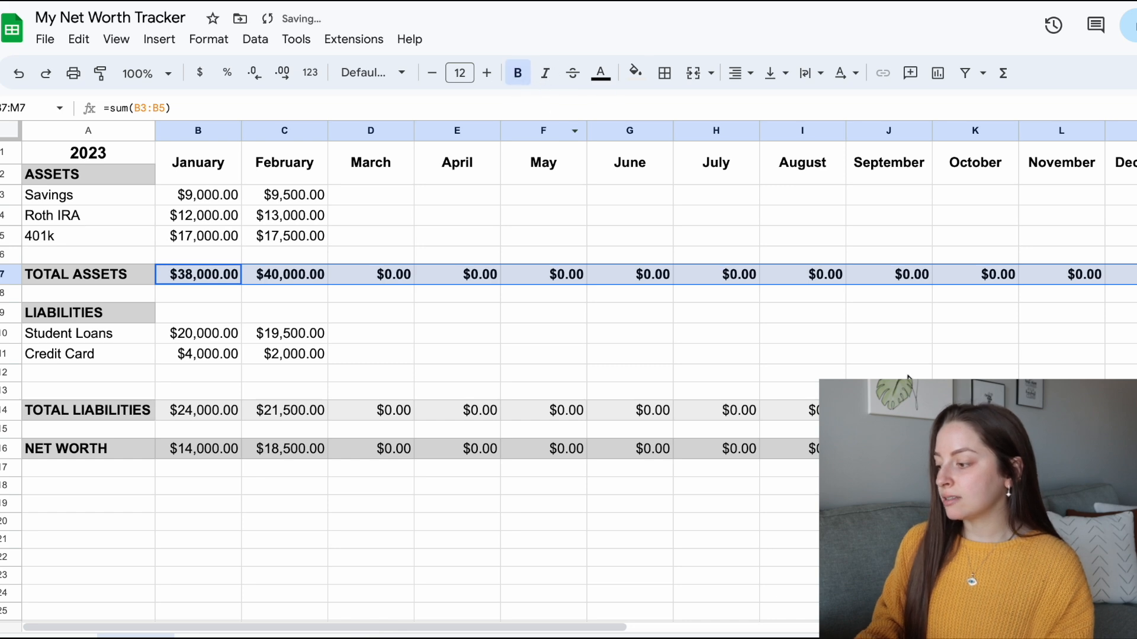
pyautogui.moveTo(1122, 410); pyautogui.dragTo(210, 421)
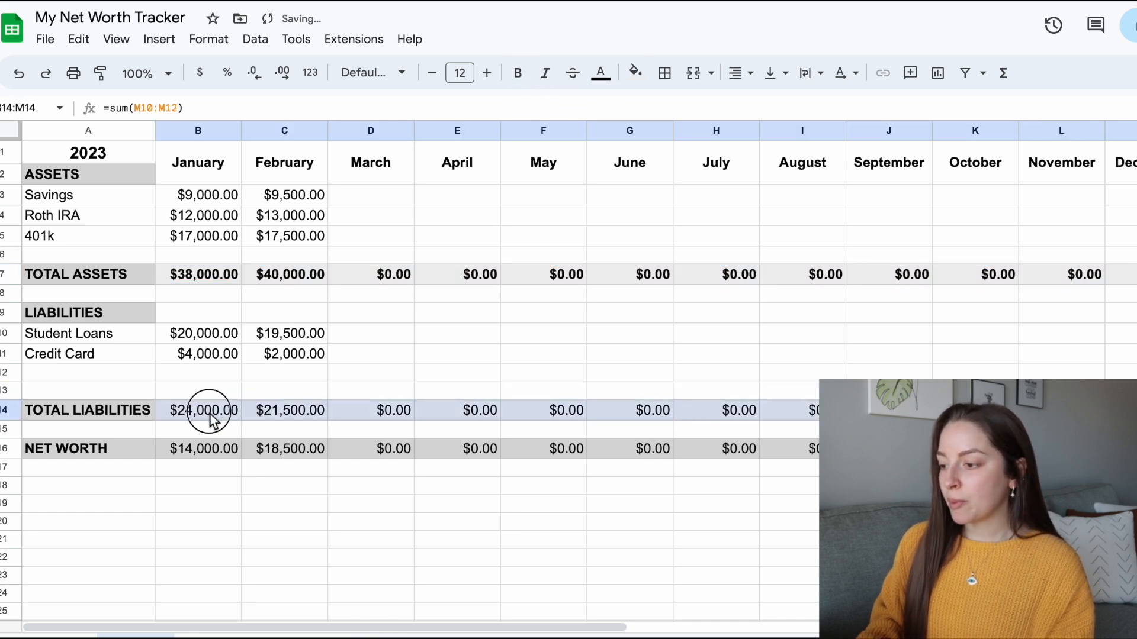
pyautogui.click(517, 73)
pyautogui.click(1122, 448)
pyautogui.moveTo(1121, 449); pyautogui.dragTo(213, 456)
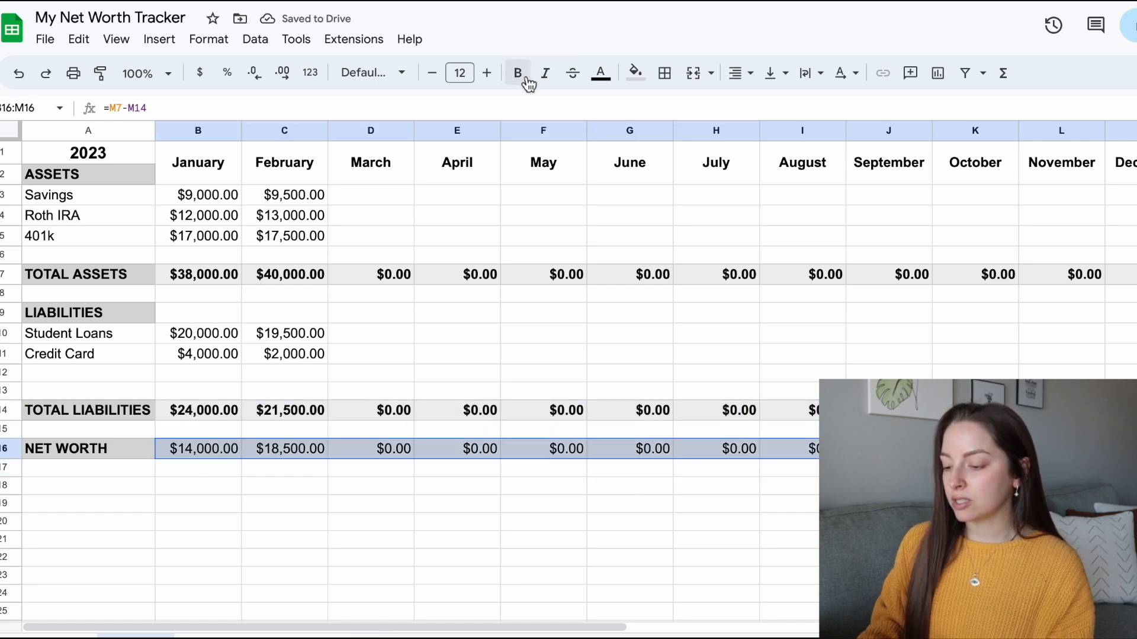
pyautogui.click(526, 79)
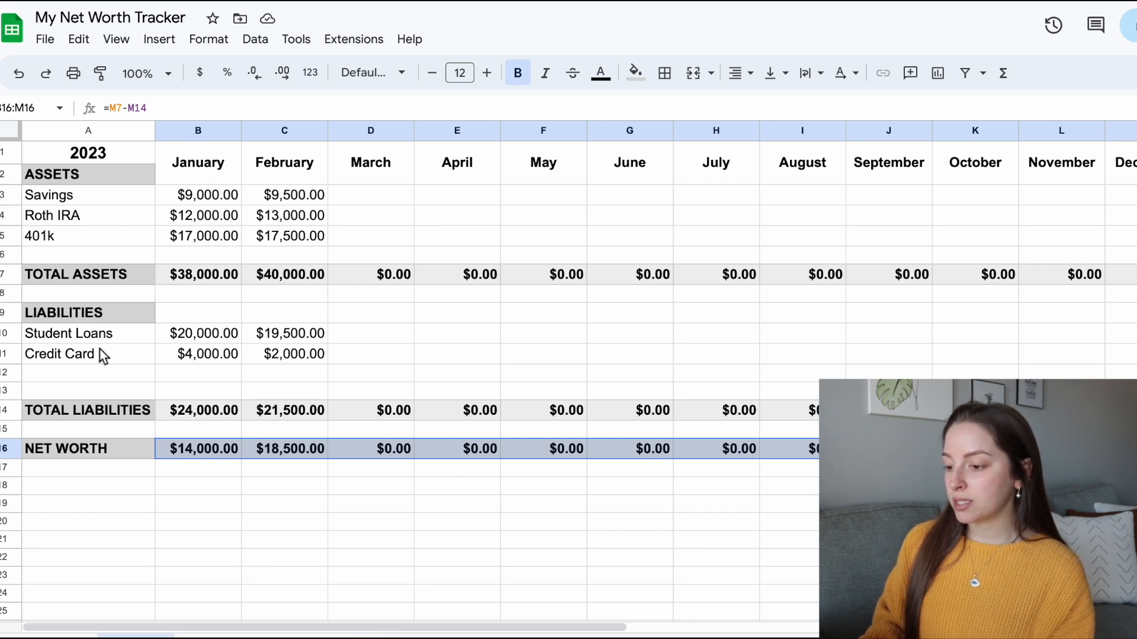
# Step: Try all borders on the liabilities section A9:M14 and undo them
pyautogui.moveTo(94, 313); pyautogui.dragTo(1119, 410)
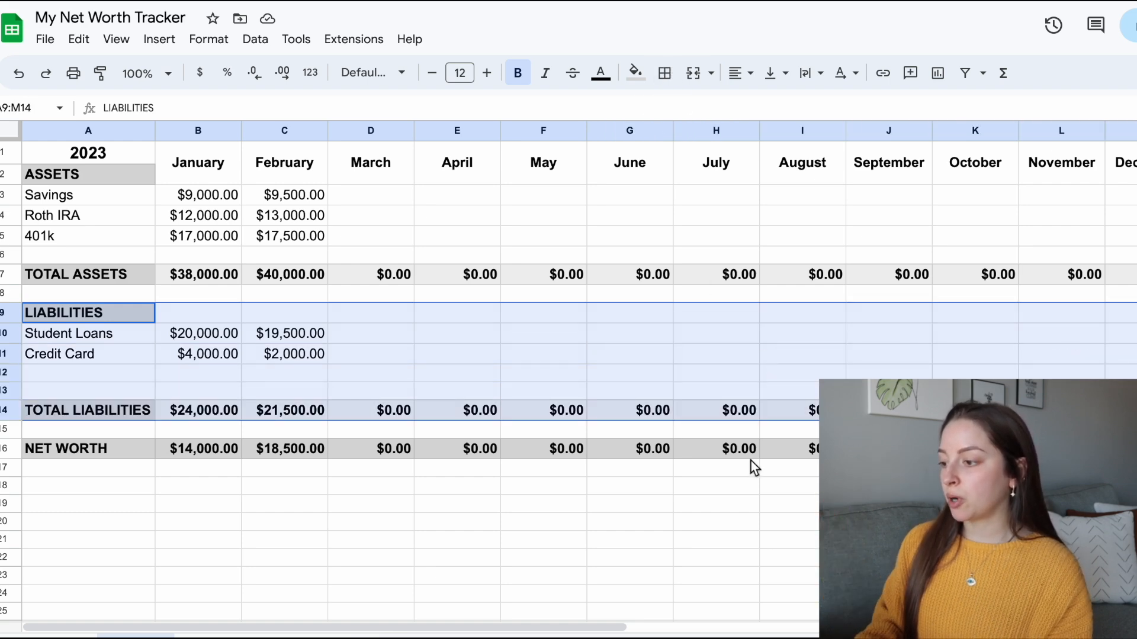
pyautogui.click(664, 75)
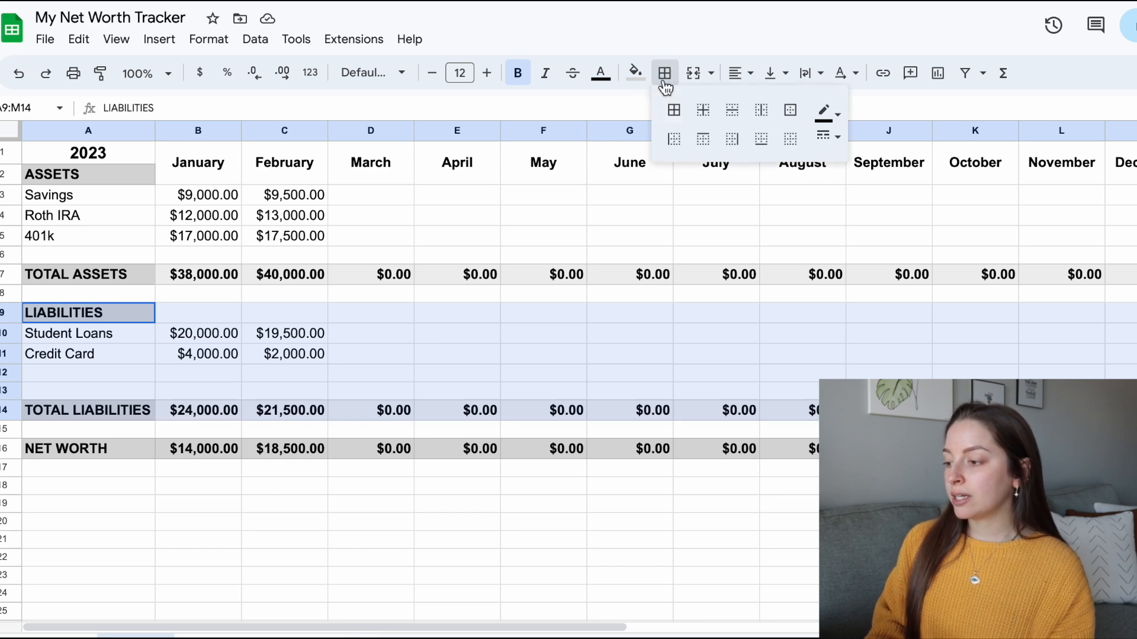
pyautogui.click(674, 110)
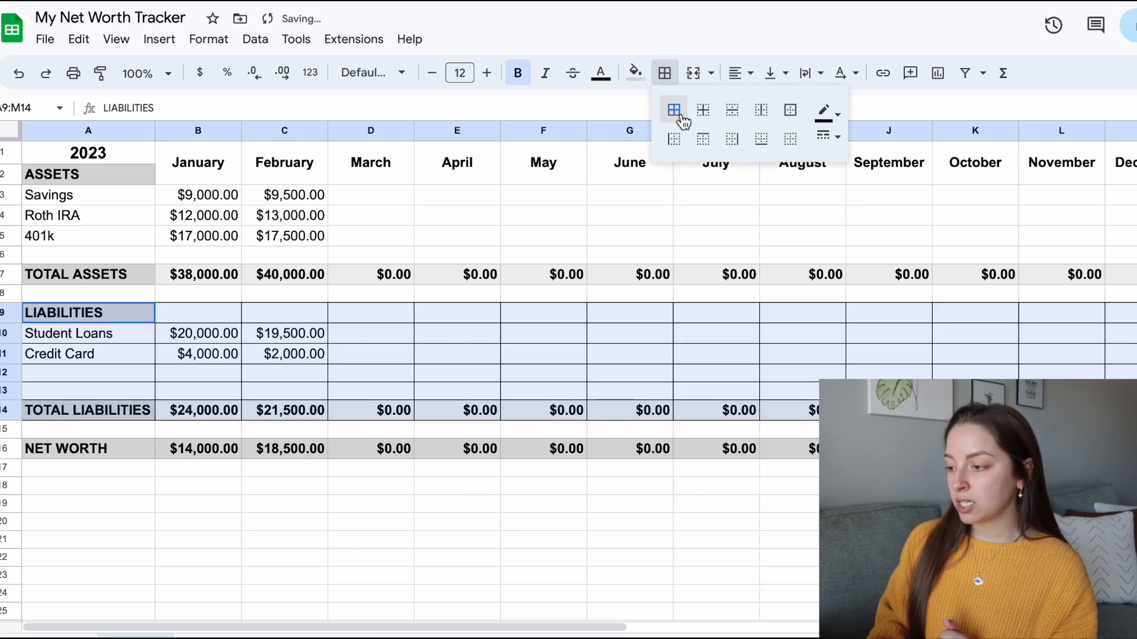
pyautogui.click(666, 75)
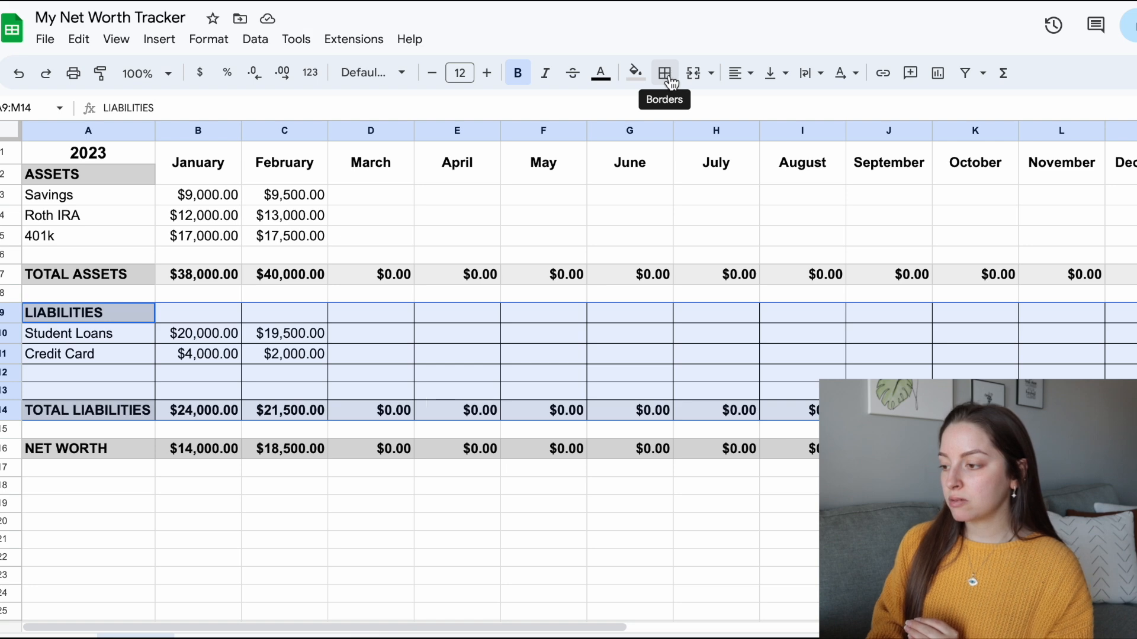
pyautogui.click(668, 77)
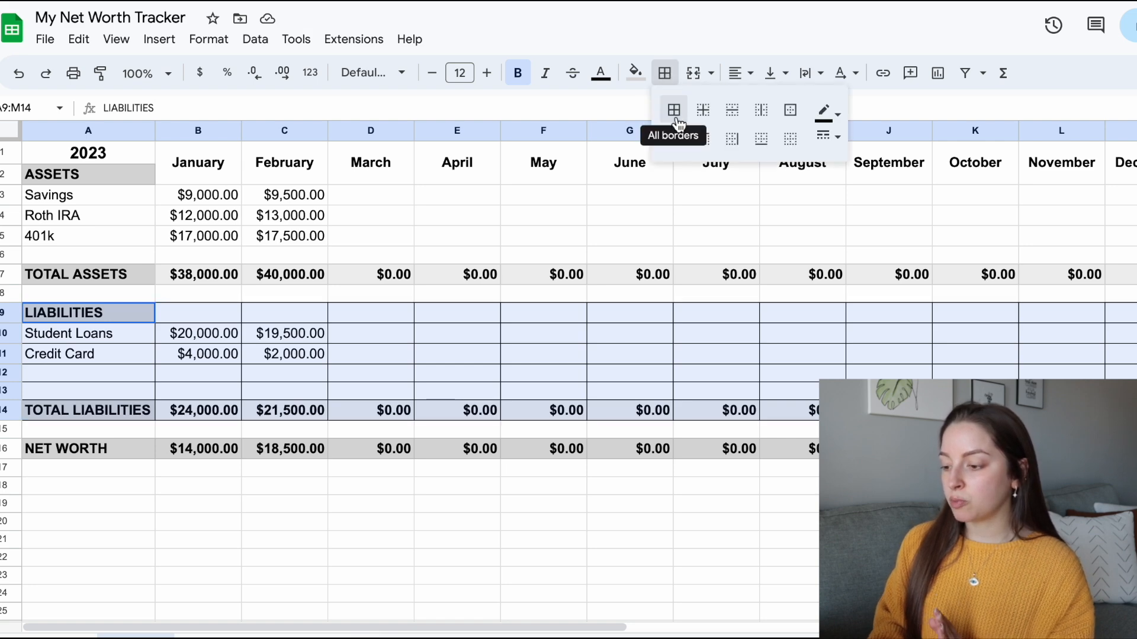
pyautogui.click(638, 488)
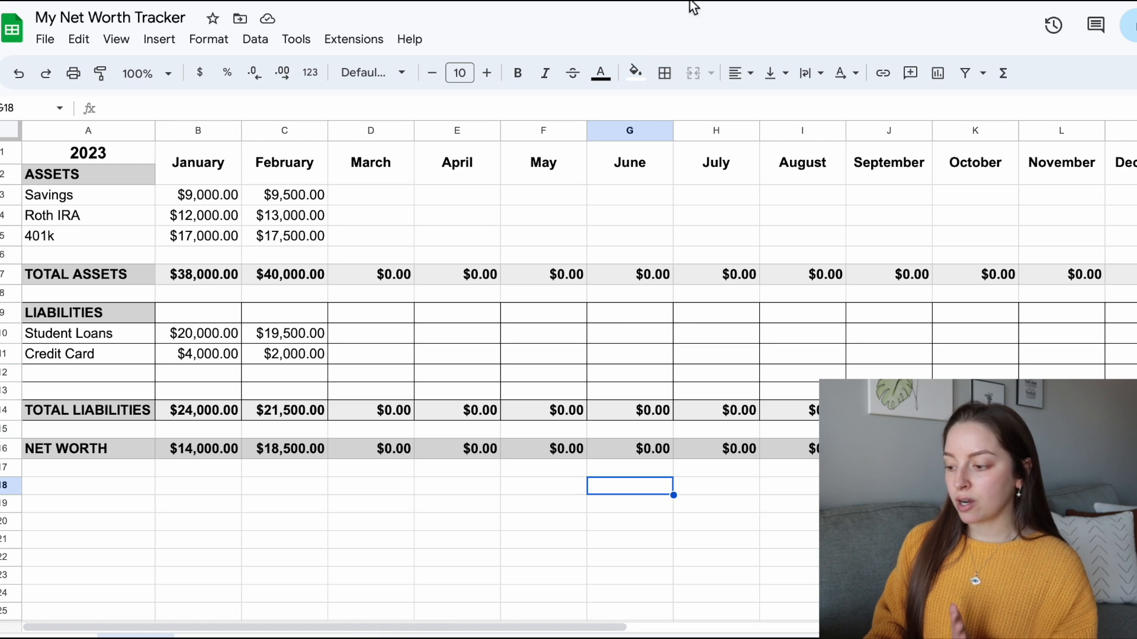
pyautogui.click(19, 76)
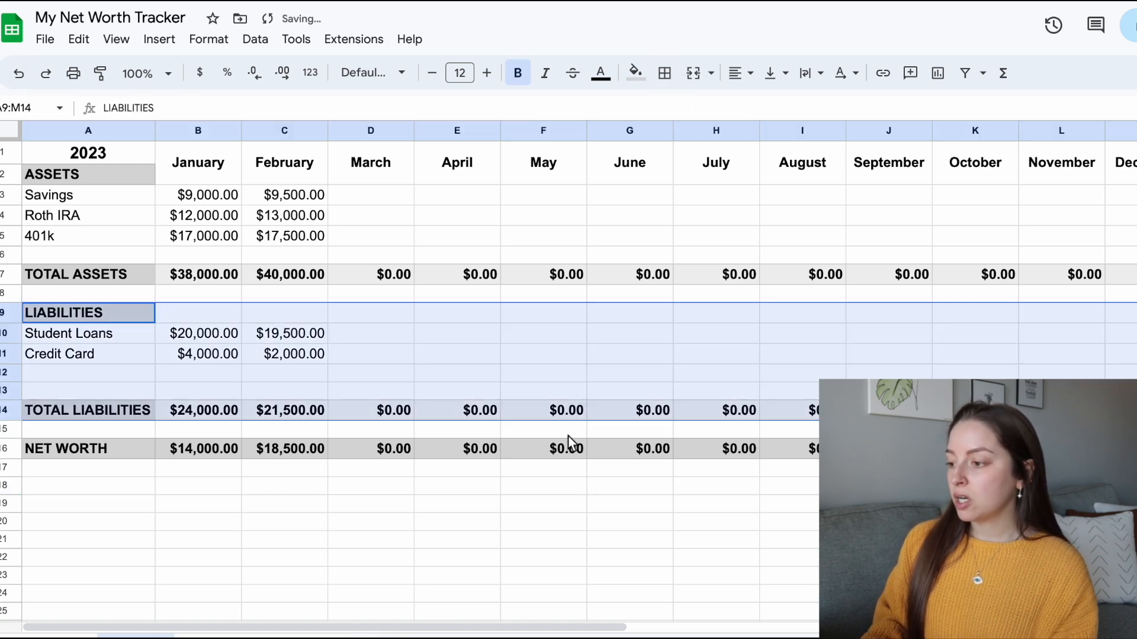
# Step: Add outer borders around the liabilities section A9:M14, the asset rows A3:M7 and the net worth row A16:M16
pyautogui.click(665, 80)
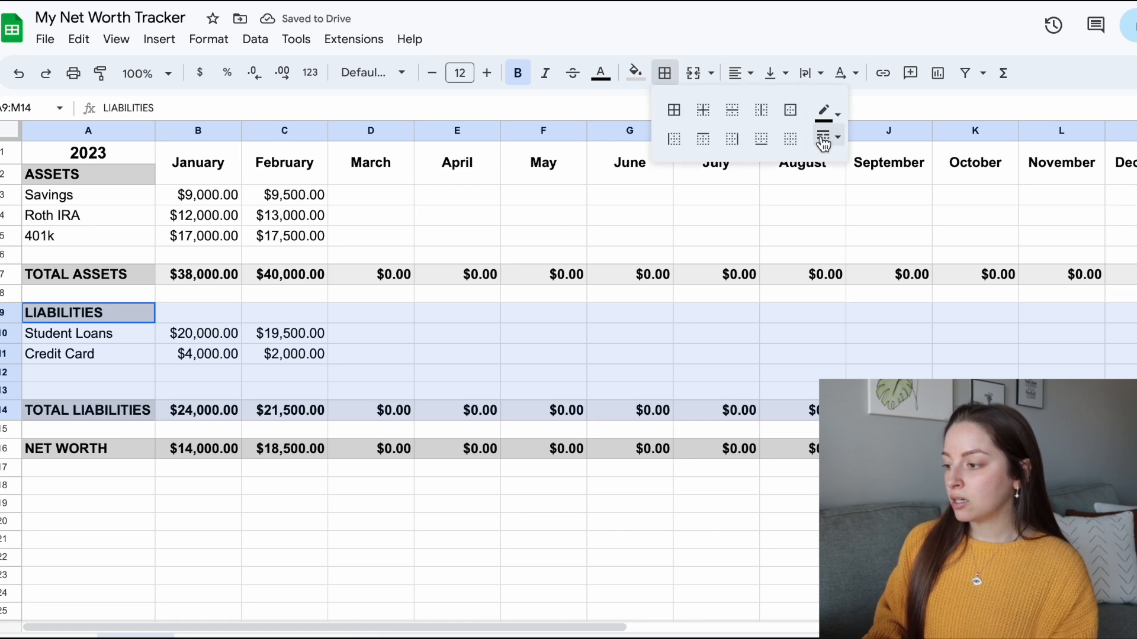
pyautogui.click(792, 115)
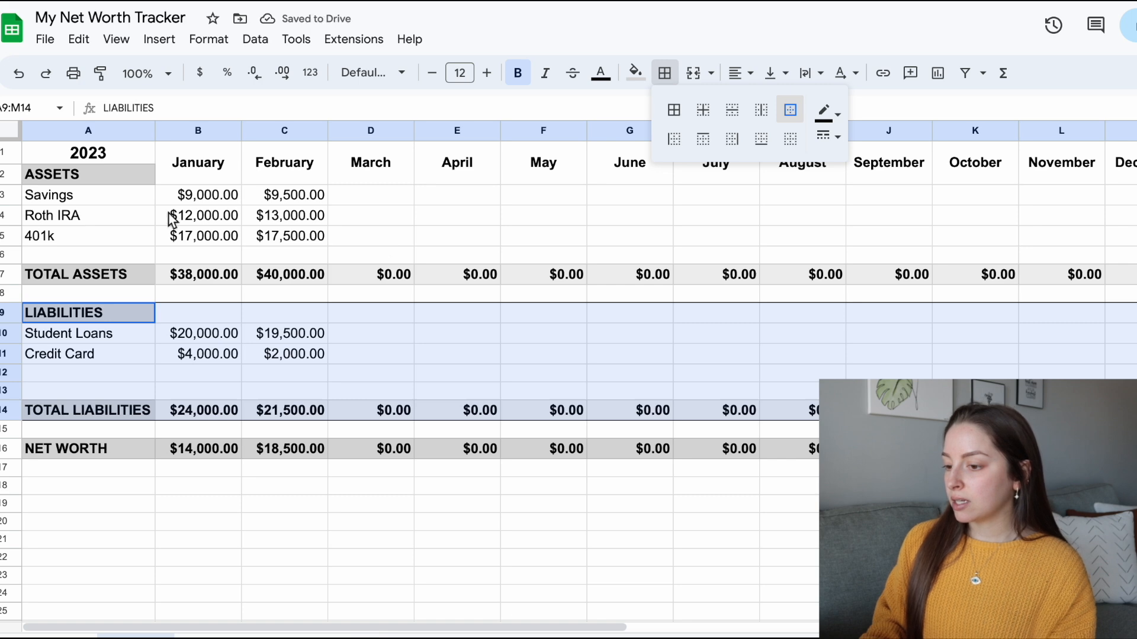
pyautogui.moveTo(74, 198); pyautogui.dragTo(1129, 272)
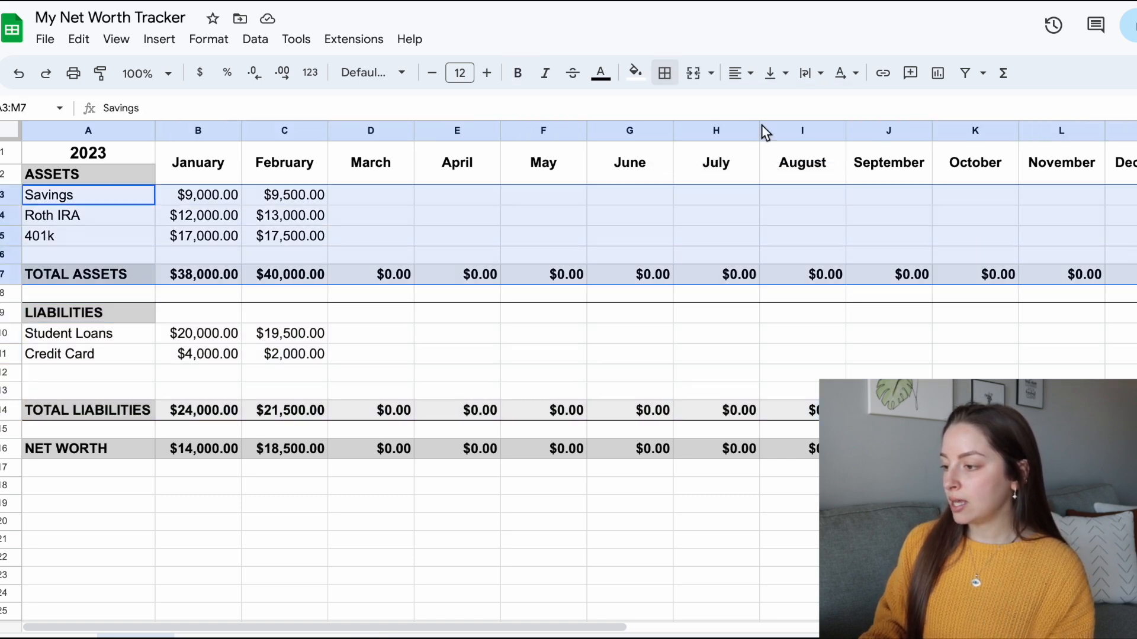
pyautogui.click(664, 76)
pyautogui.click(793, 113)
pyautogui.moveTo(975, 449); pyautogui.dragTo(43, 448)
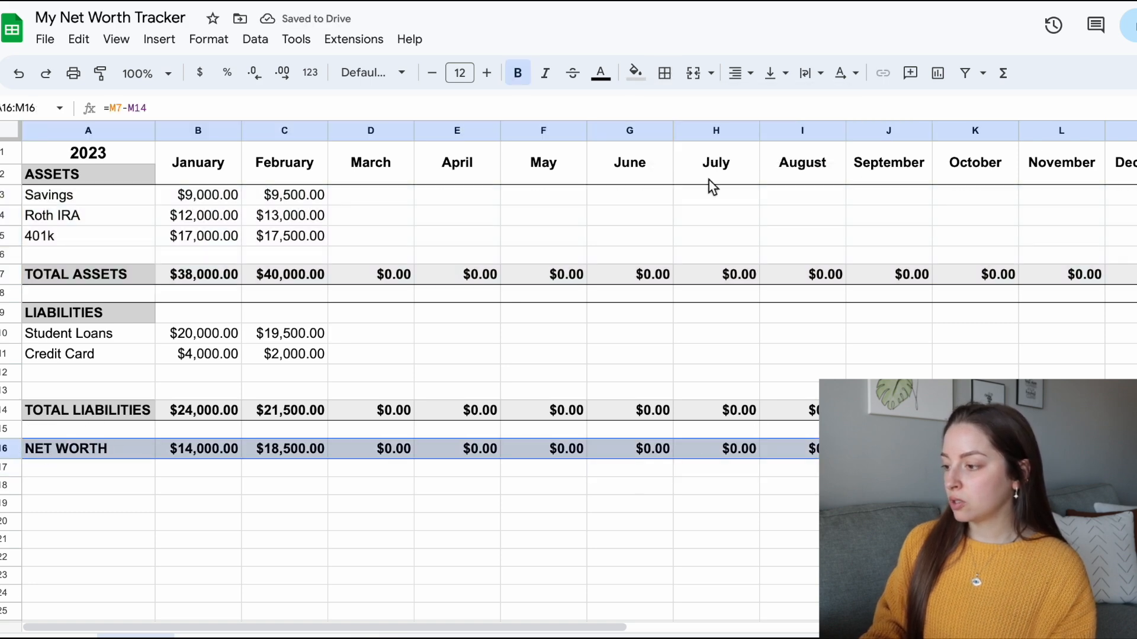
pyautogui.click(675, 75)
pyautogui.click(791, 110)
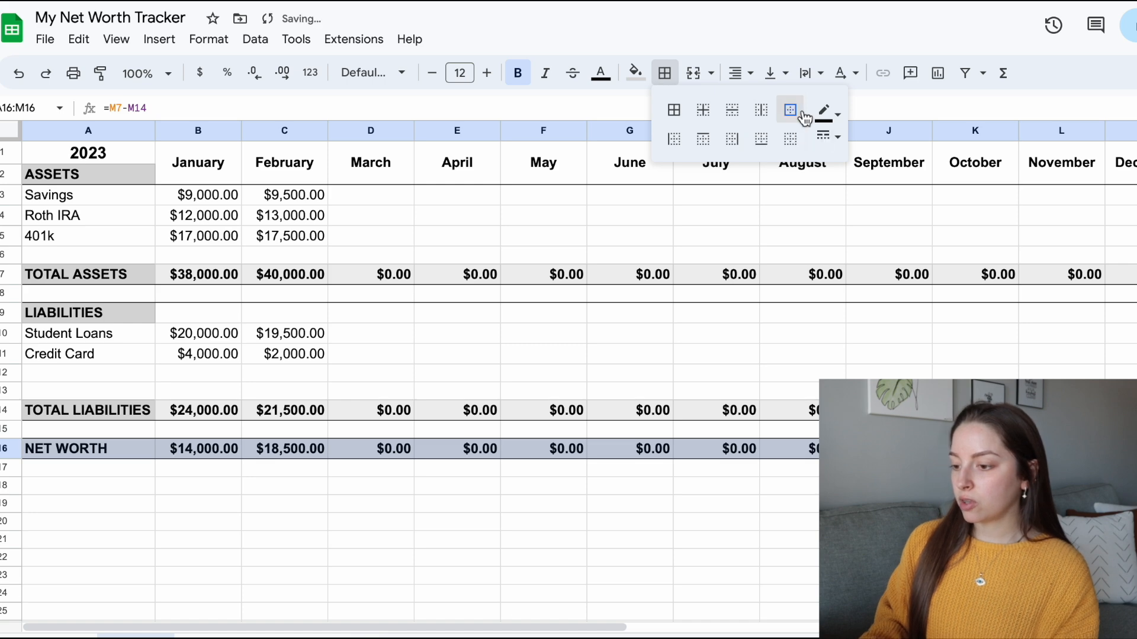
# Step: Add outer borders around the January, March and May columns, from the month header down to row 16
pyautogui.moveTo(217, 169); pyautogui.dragTo(213, 456)
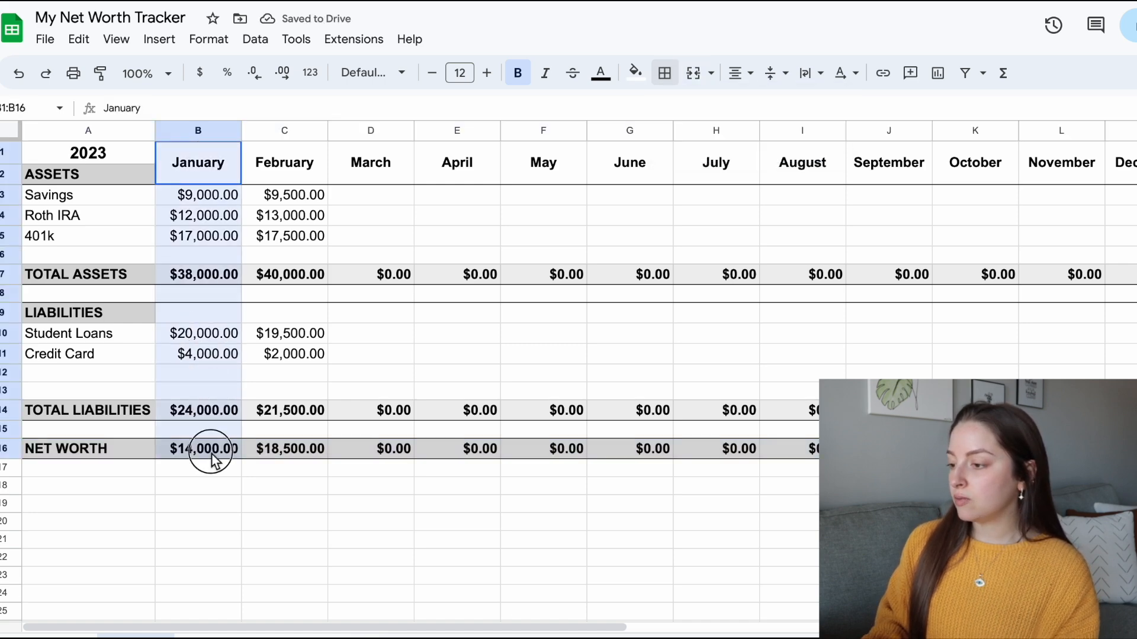
pyautogui.click(665, 73)
pyautogui.click(790, 110)
pyautogui.moveTo(381, 159); pyautogui.dragTo(367, 448)
pyautogui.click(666, 80)
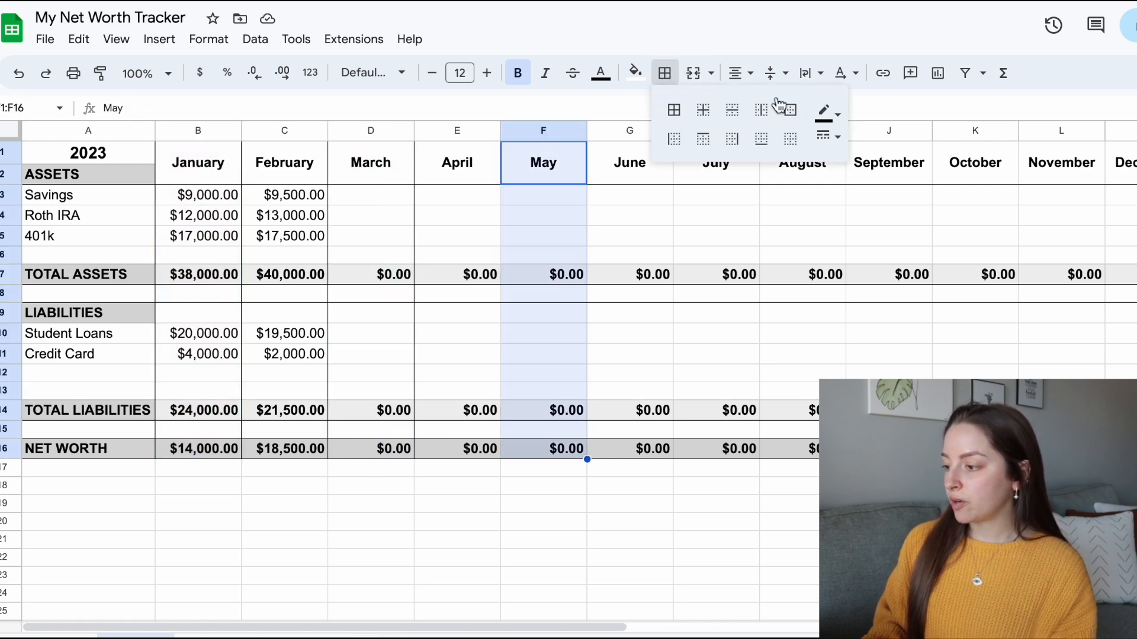
pyautogui.click(796, 112)
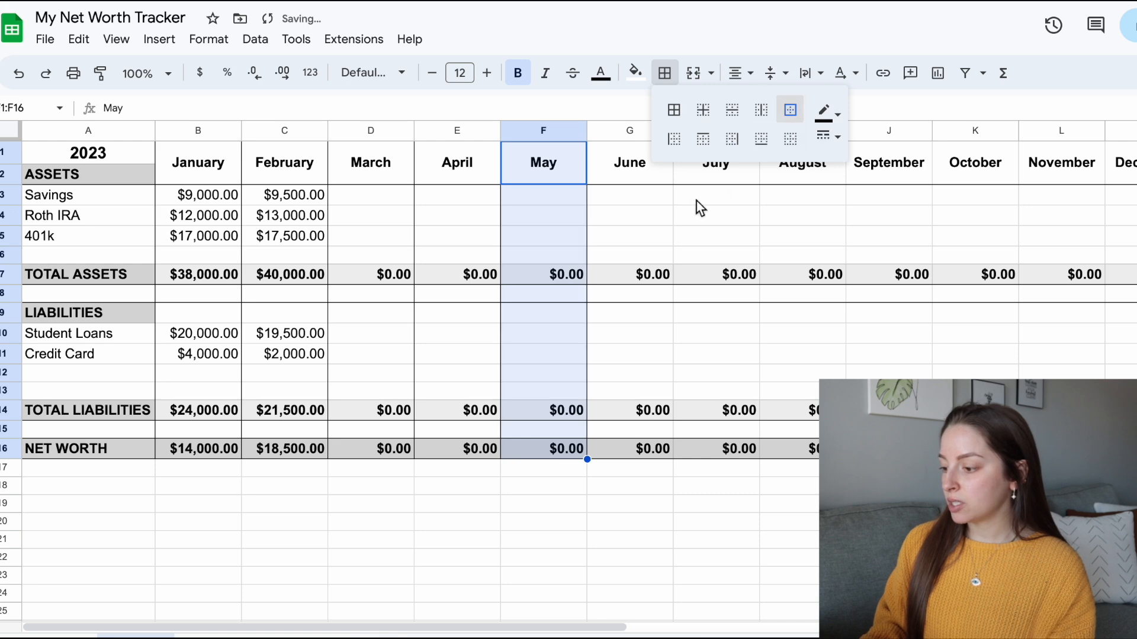
# Step: Add outer borders around the July, September and November columns, from the month header down to row 16
pyautogui.moveTo(723, 172); pyautogui.dragTo(723, 449)
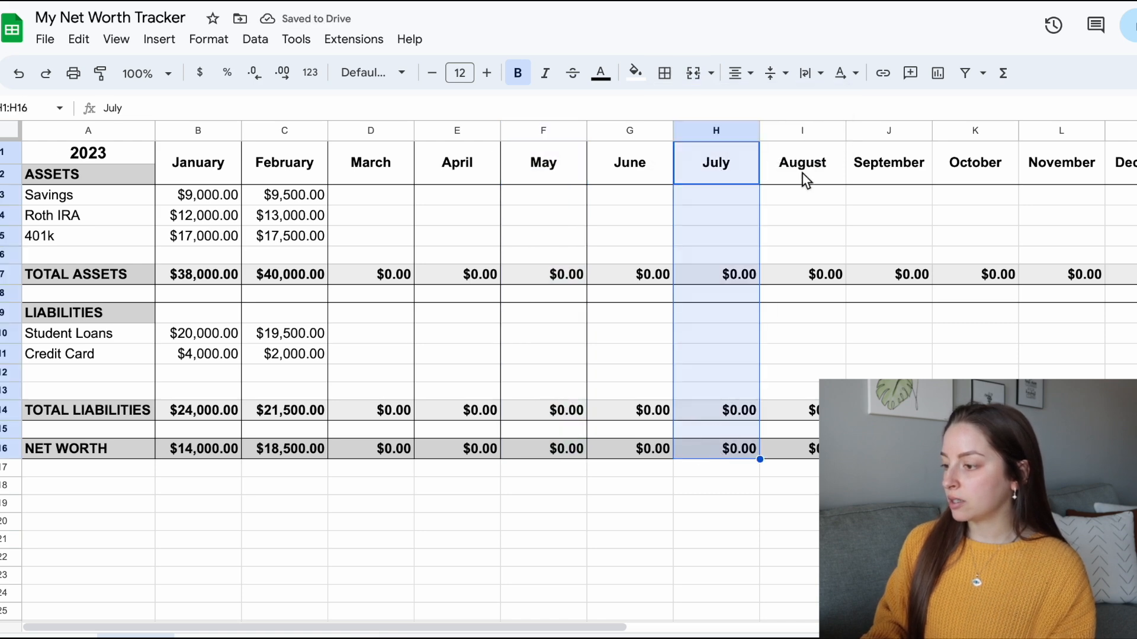
pyautogui.click(675, 81)
pyautogui.click(796, 112)
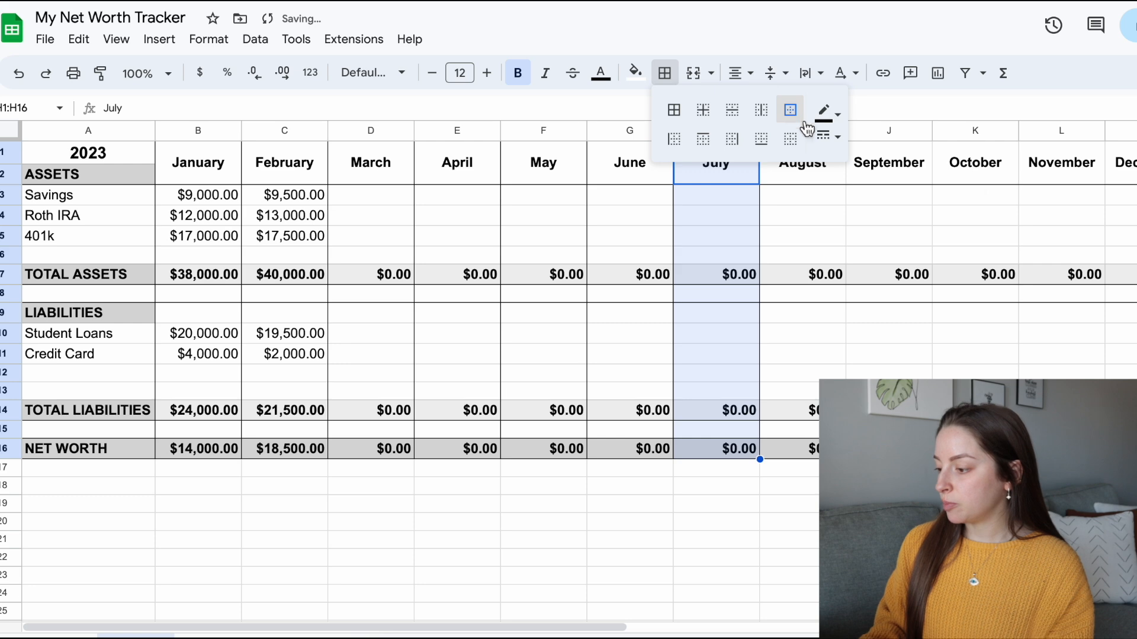
pyautogui.moveTo(888, 162); pyautogui.dragTo(888, 449)
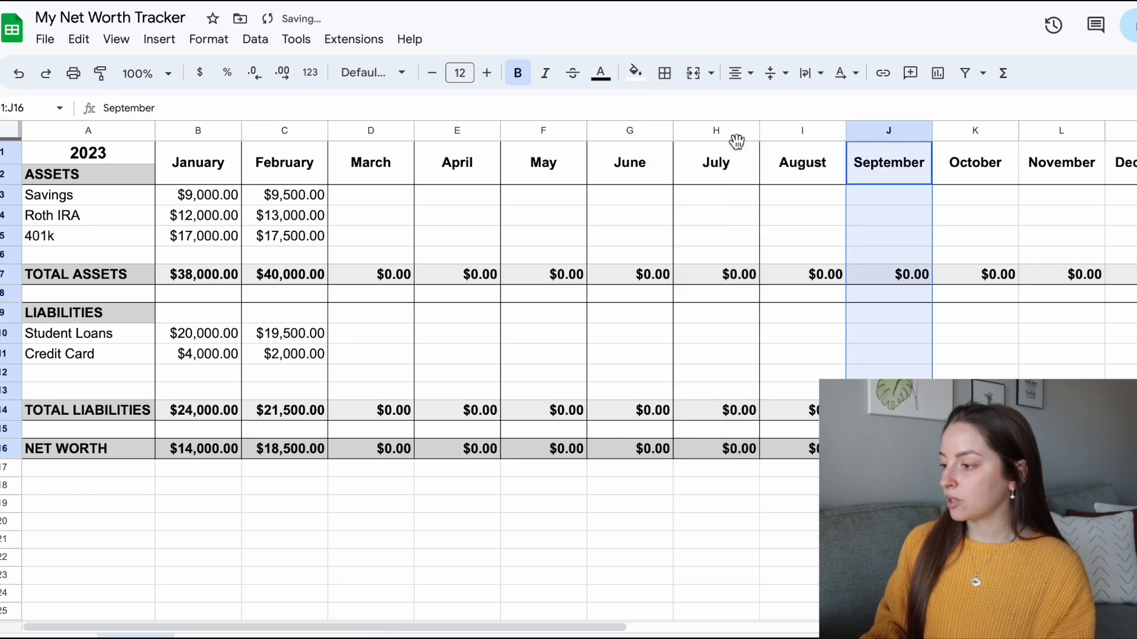
pyautogui.click(664, 73)
pyautogui.click(804, 121)
pyautogui.moveTo(1073, 167); pyautogui.dragTo(1066, 449)
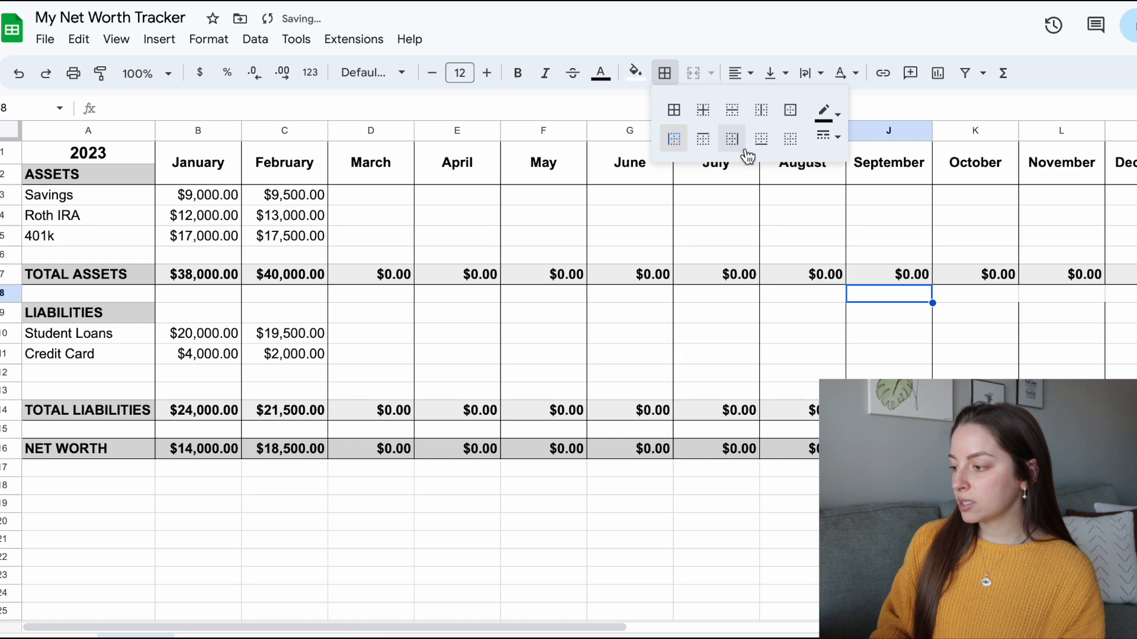
# Step: Complete the vertical month dividers in blank row 8 by adding the missing left and right borders in the September through December columns
pyautogui.click(1021, 301)
pyautogui.click(665, 74)
pyautogui.click(674, 139)
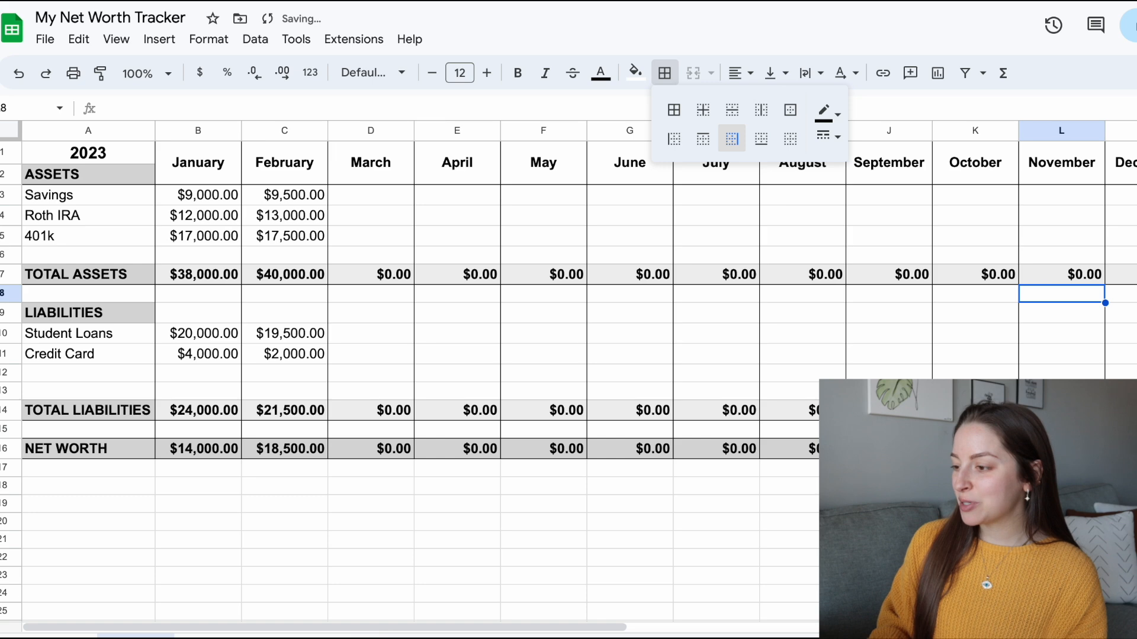
pyautogui.click(731, 139)
pyautogui.press('Right')
pyautogui.click(664, 73)
pyautogui.click(732, 139)
pyautogui.click(1061, 504)
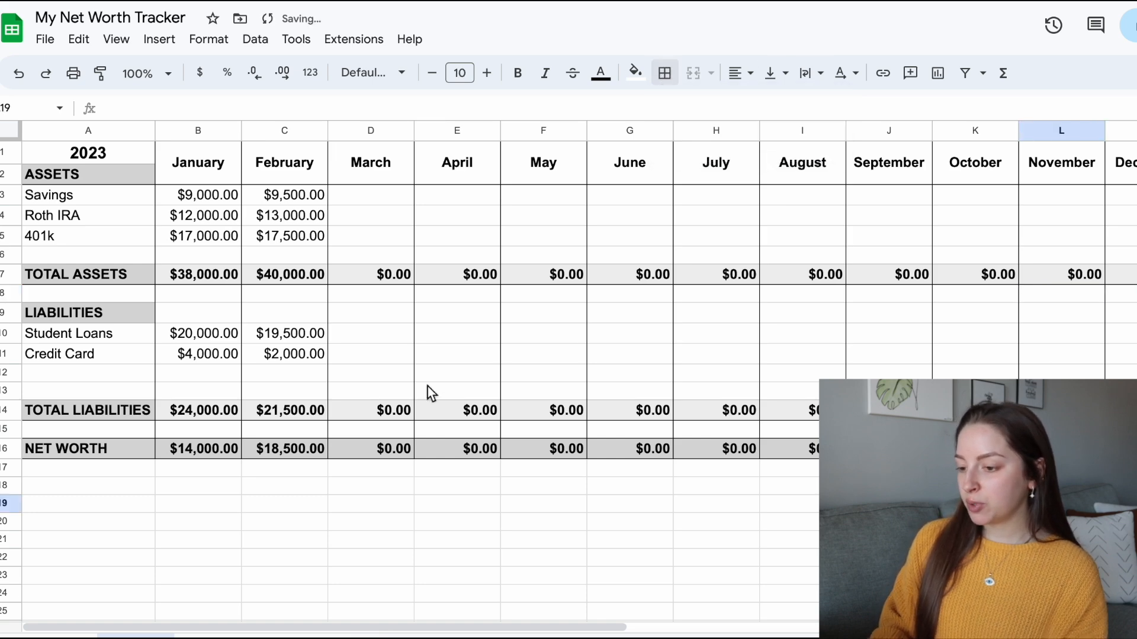
pyautogui.click(371, 540)
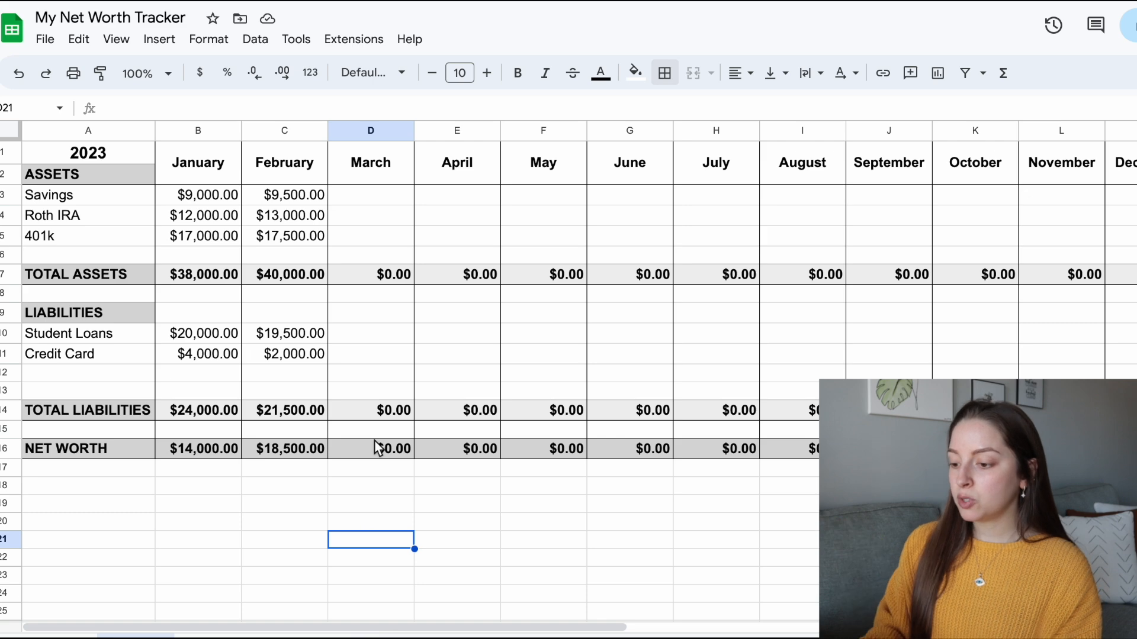
# Step: Insert one blank row above the 2023 header row of the tracker
pyautogui.click(7, 155)
pyautogui.rightClick(6, 156)
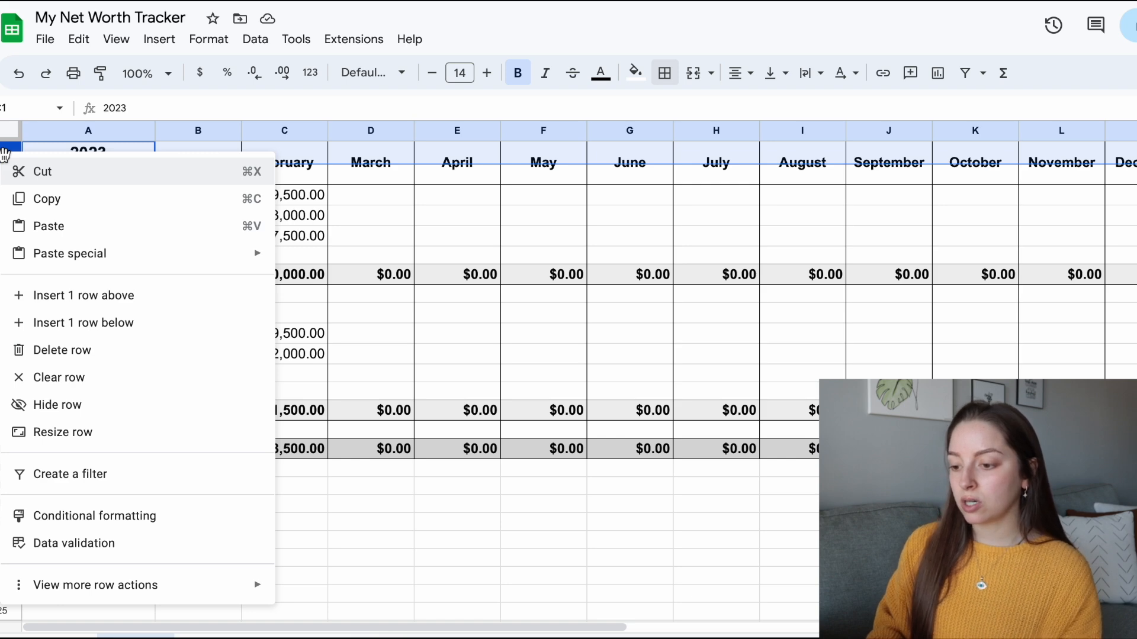
pyautogui.click(103, 301)
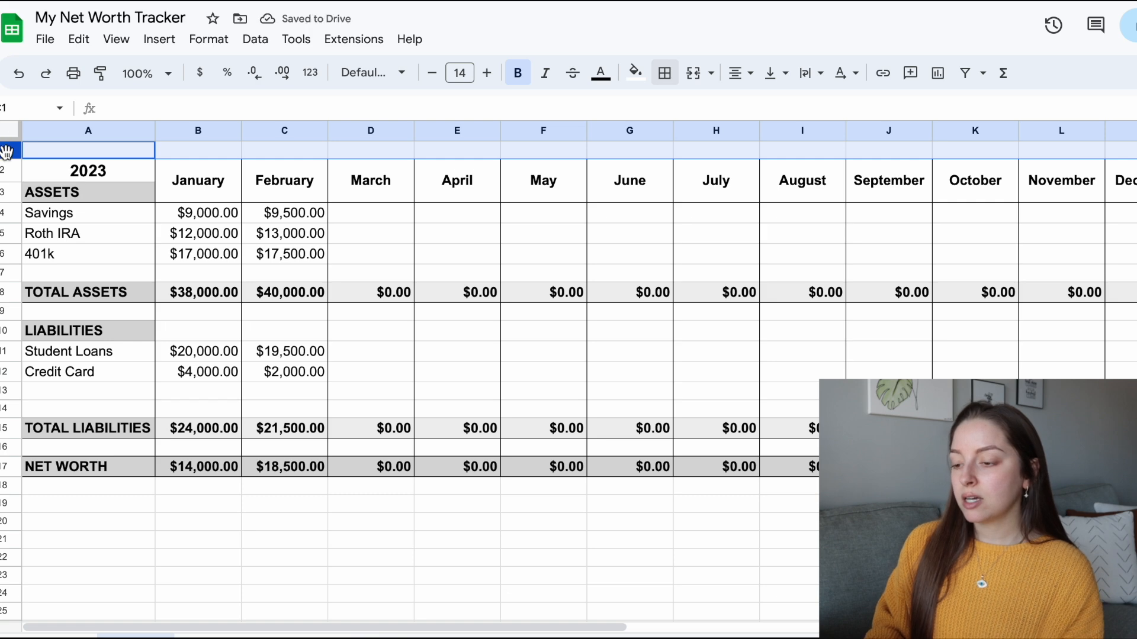
pyautogui.click(232, 561)
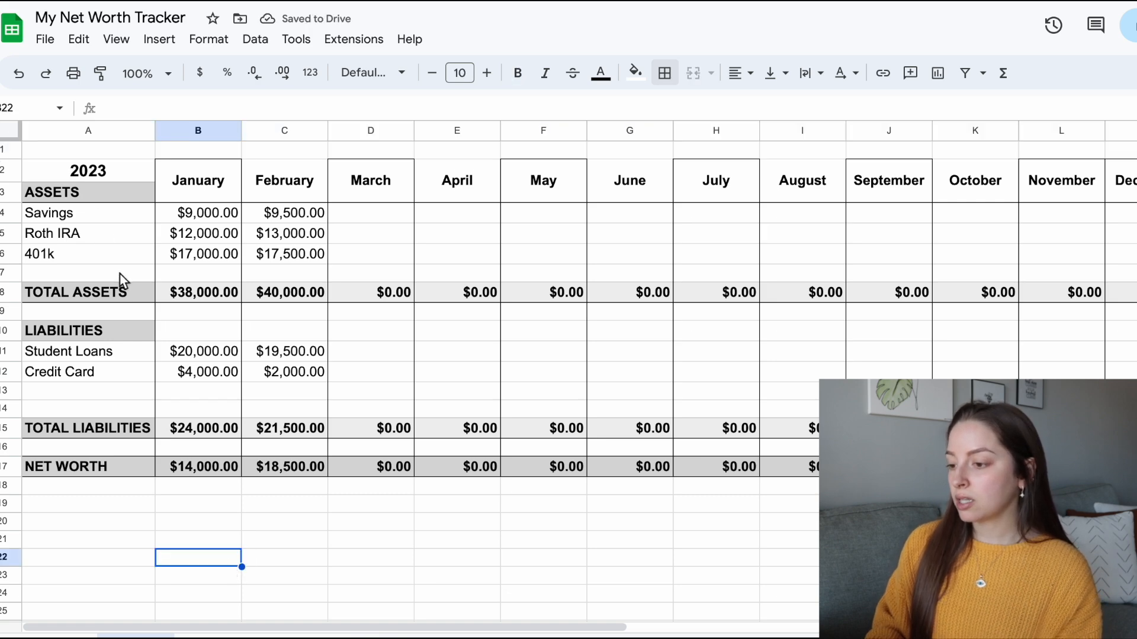
# Step: Move the whole tracker table A2:M17 down so that it occupies A20:M35
pyautogui.moveTo(41, 175); pyautogui.dragTo(1118, 467)
pyautogui.scroll(-3, 1059, 362)
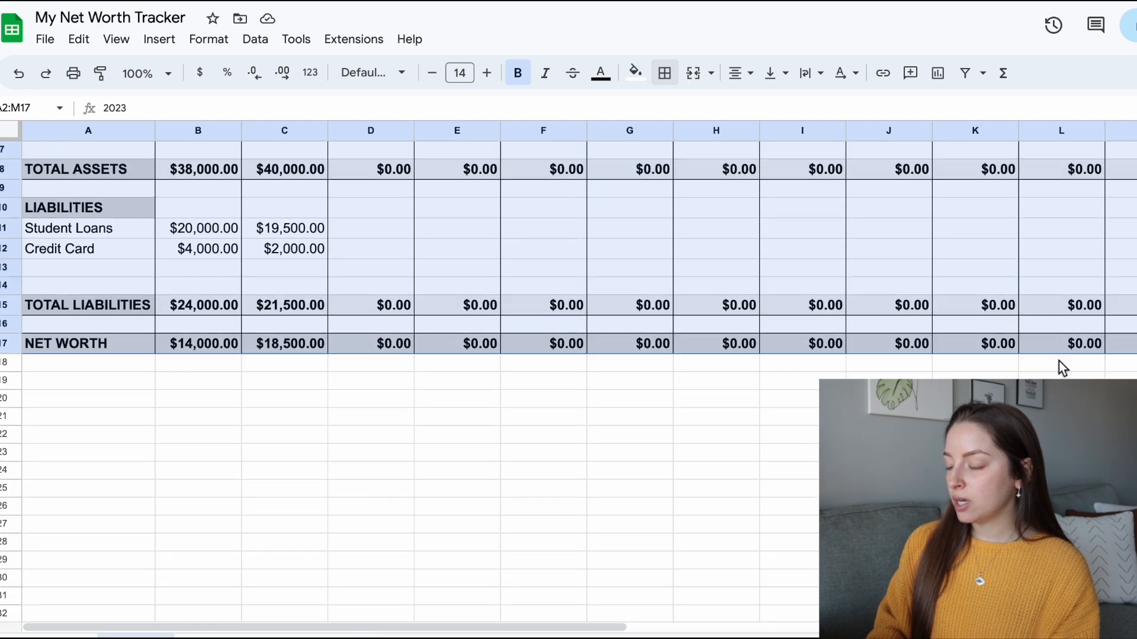
pyautogui.scroll(3, 864, 315)
pyautogui.scroll(-4, 870, 318)
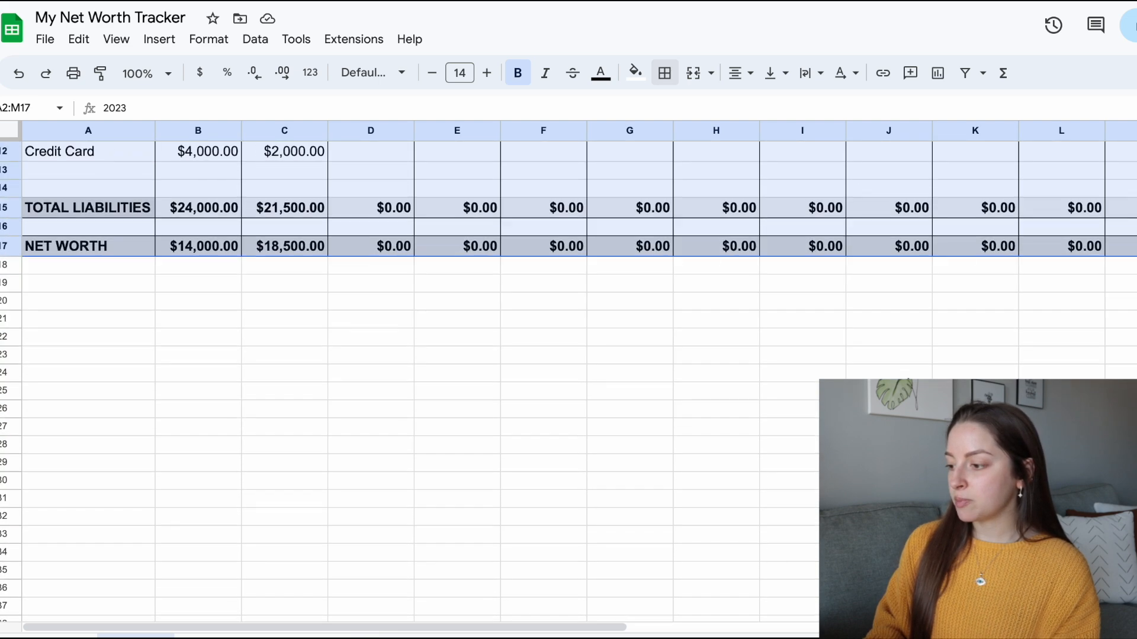
pyautogui.moveTo(830, 238); pyautogui.dragTo(795, 556)
pyautogui.scroll(4, 799, 556)
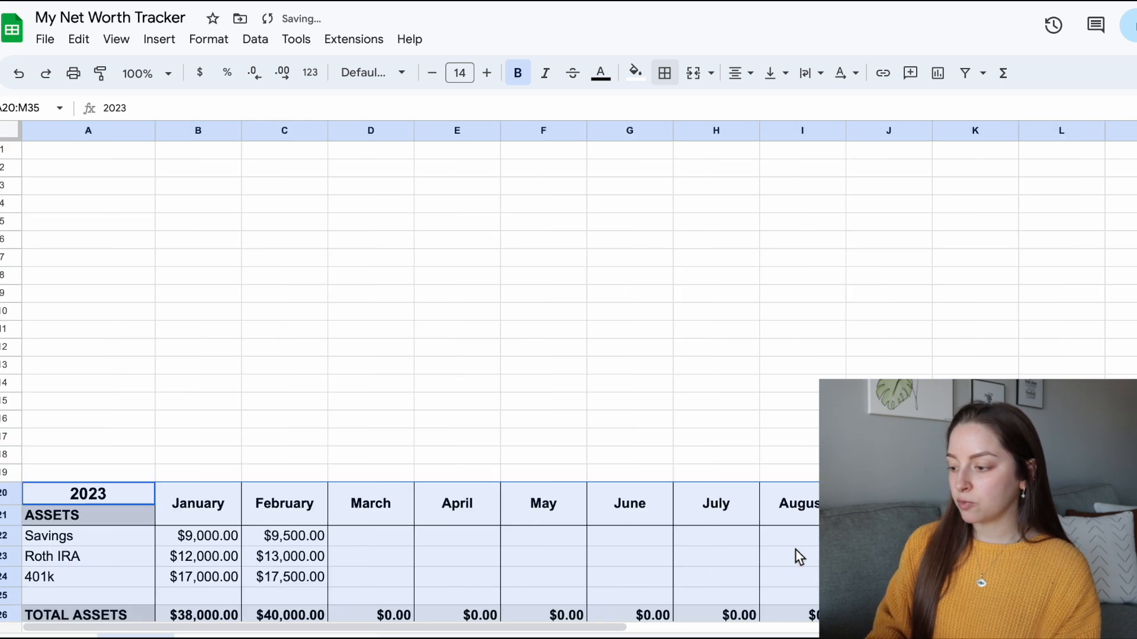
pyautogui.scroll(-1, 691, 366)
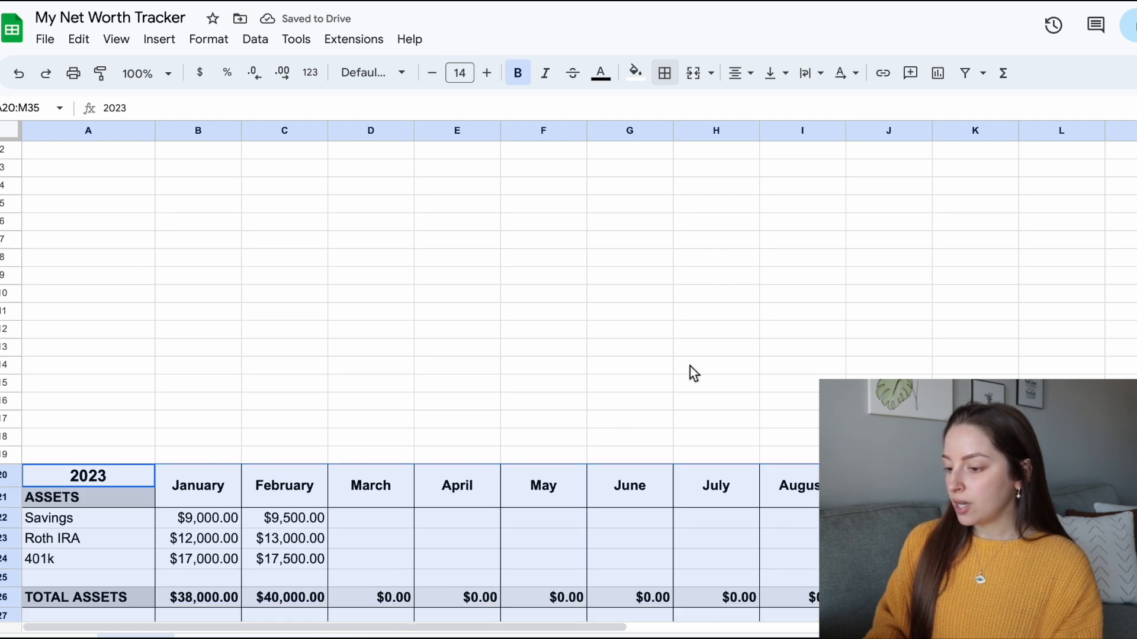
pyautogui.click(704, 386)
# Step: Add a top border to the header rows A20:M21 of the moved table
pyautogui.scroll(-1, 703, 386)
pyautogui.moveTo(1119, 468); pyautogui.dragTo(112, 478)
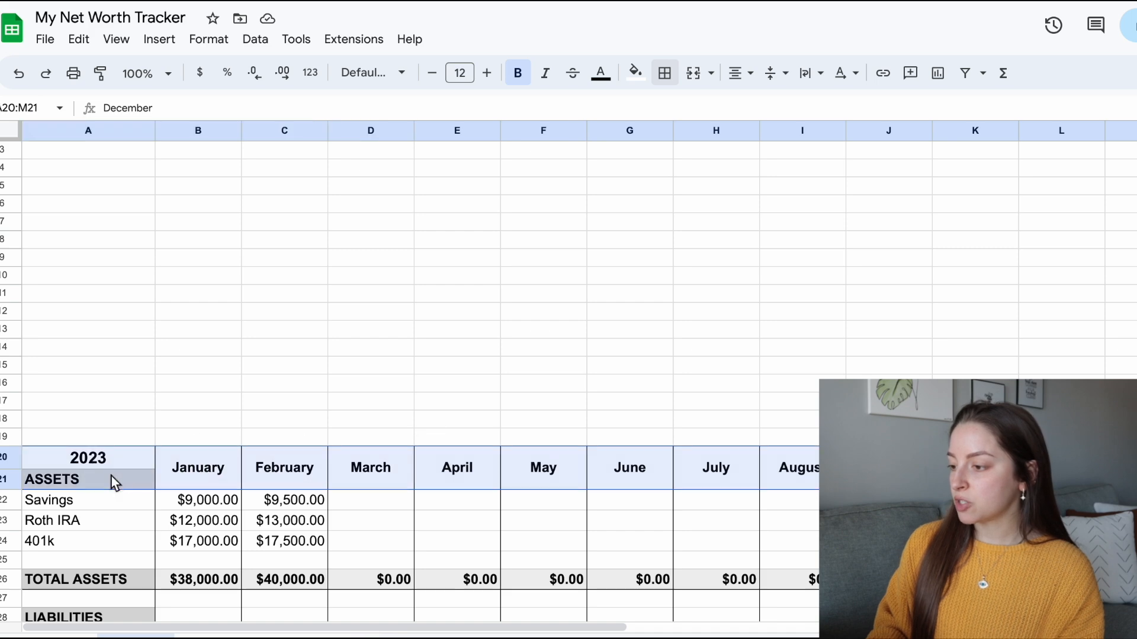
pyautogui.click(667, 79)
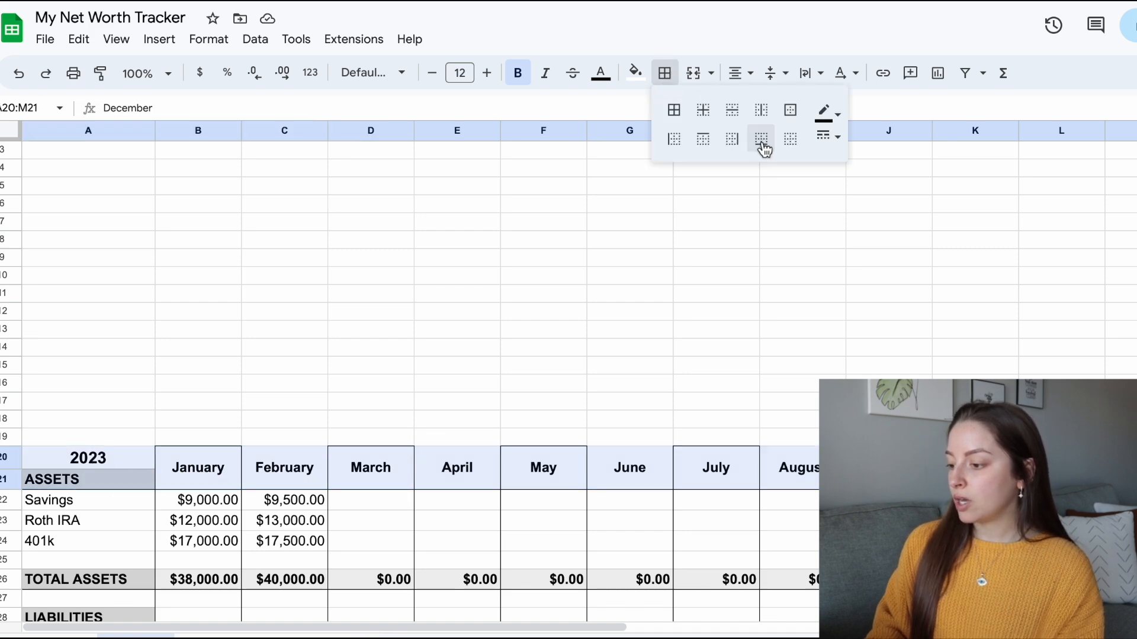
pyautogui.click(704, 141)
pyautogui.click(780, 312)
pyautogui.scroll(-4, 779, 314)
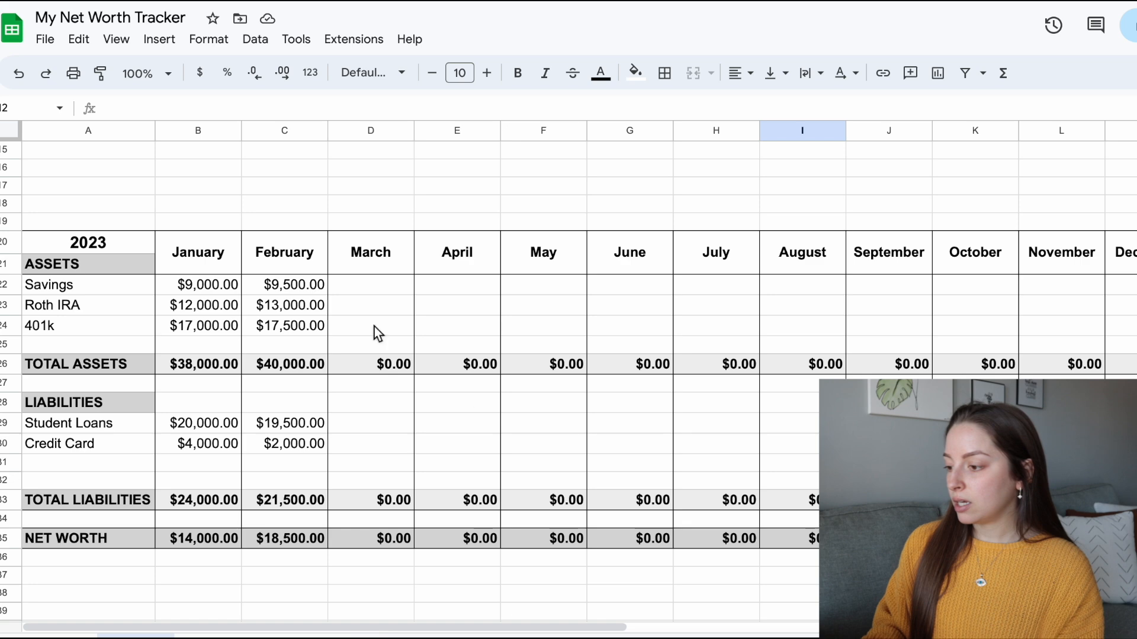
# Step: Copy the month headers B20:M21 and paste them transposed starting at cell P36, beside the table
pyautogui.moveTo(215, 268); pyautogui.dragTo(1129, 265)
pyautogui.rightClick(978, 258)
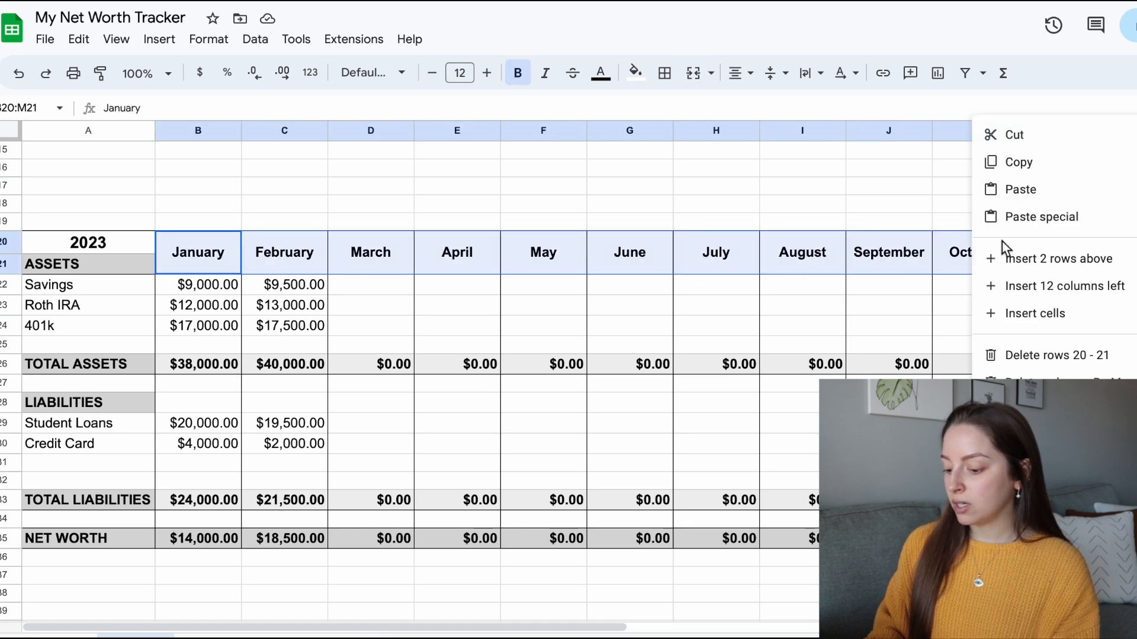
pyautogui.click(1035, 172)
pyautogui.hscroll(5, 1012, 274)
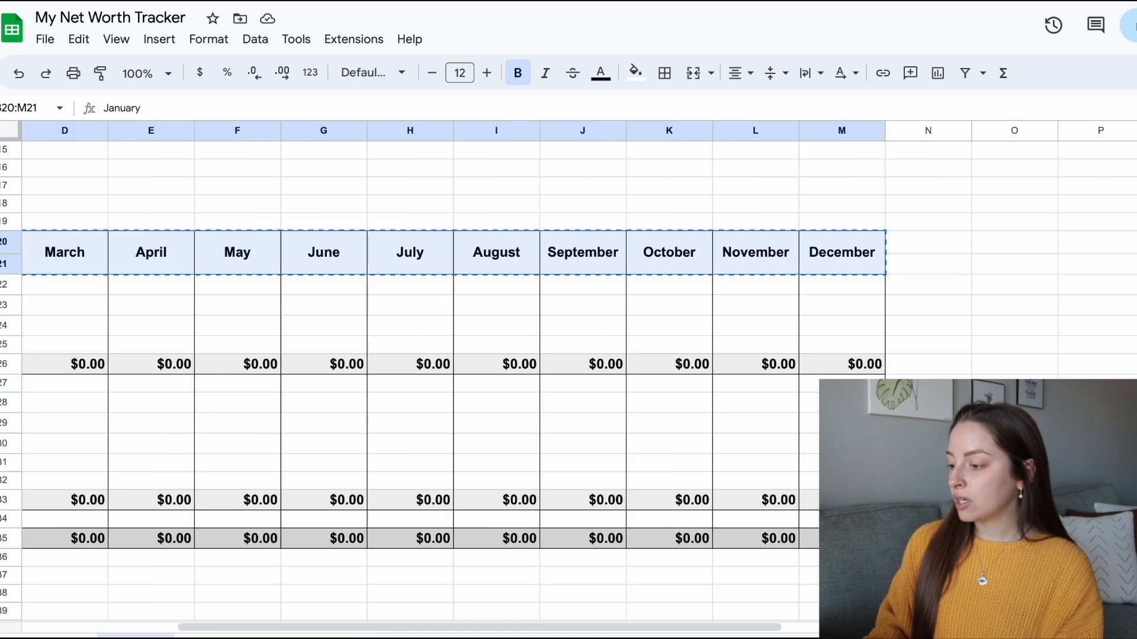
pyautogui.scroll(-2, 414, 355)
pyautogui.hscroll(1, 415, 355)
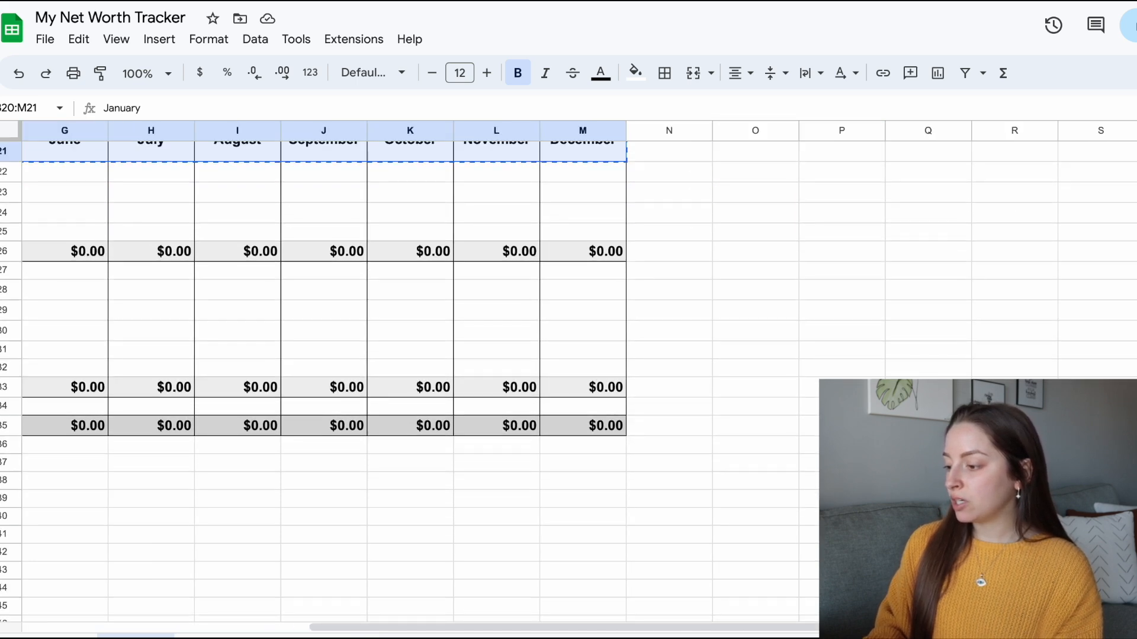
pyautogui.scroll(-2, 415, 355)
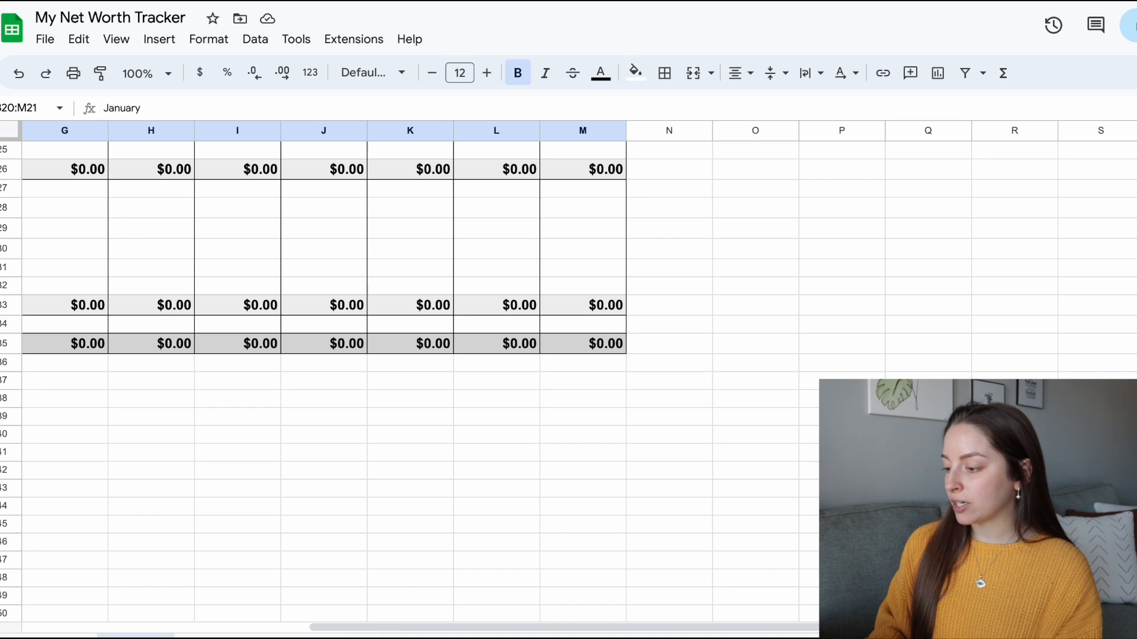
pyautogui.click(842, 367)
pyautogui.rightClick(840, 367)
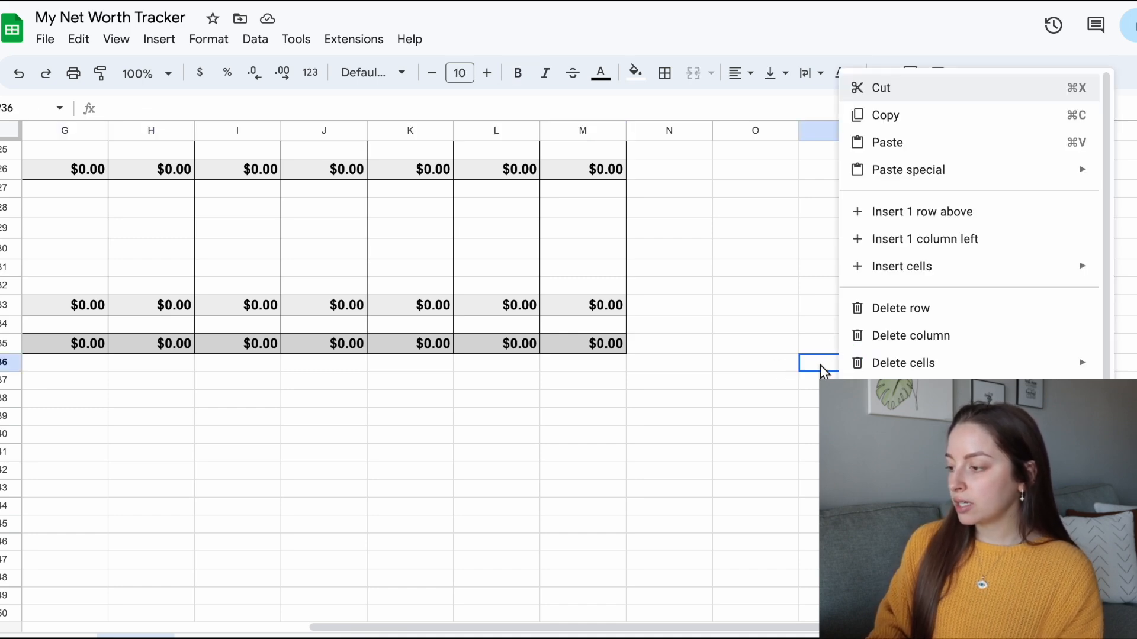
pyautogui.moveTo(906, 182)
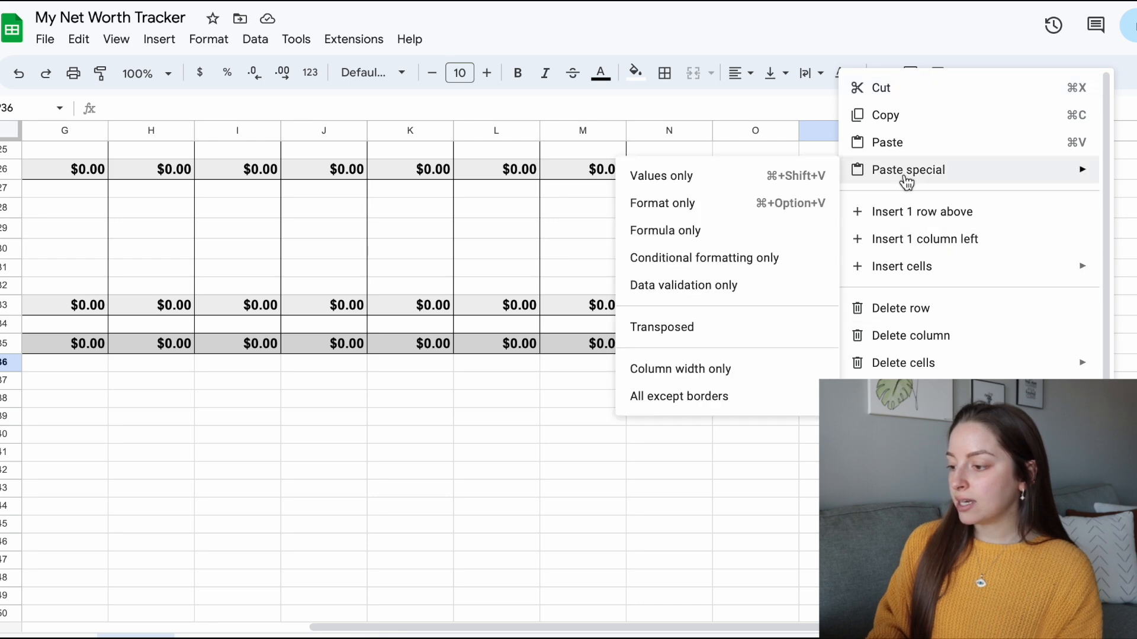
pyautogui.click(717, 329)
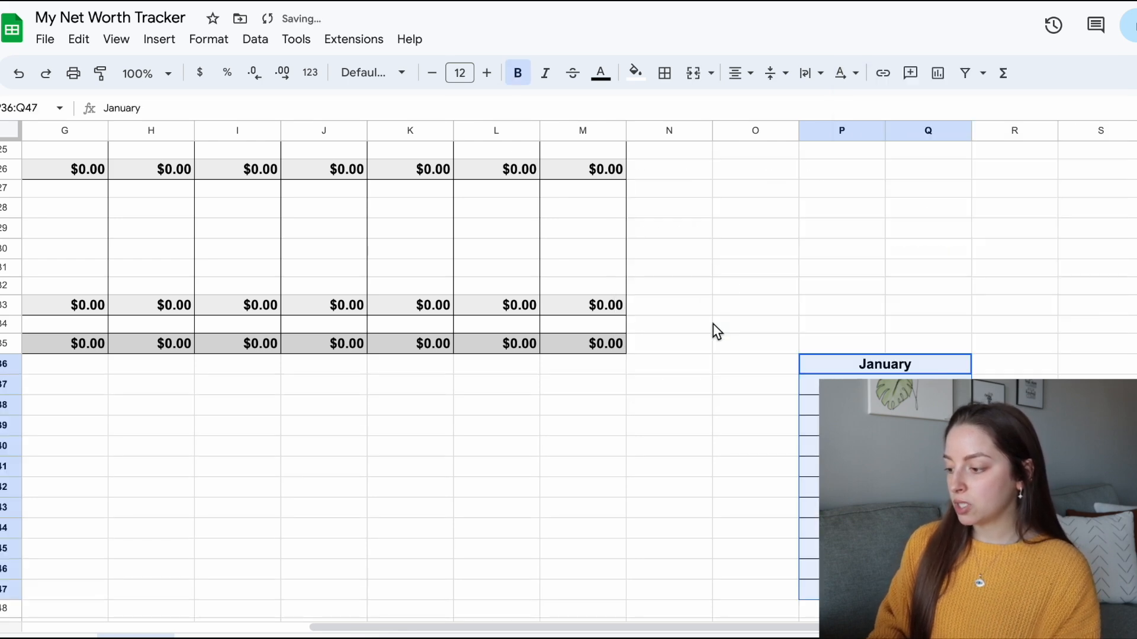
pyautogui.scroll(-1, 881, 376)
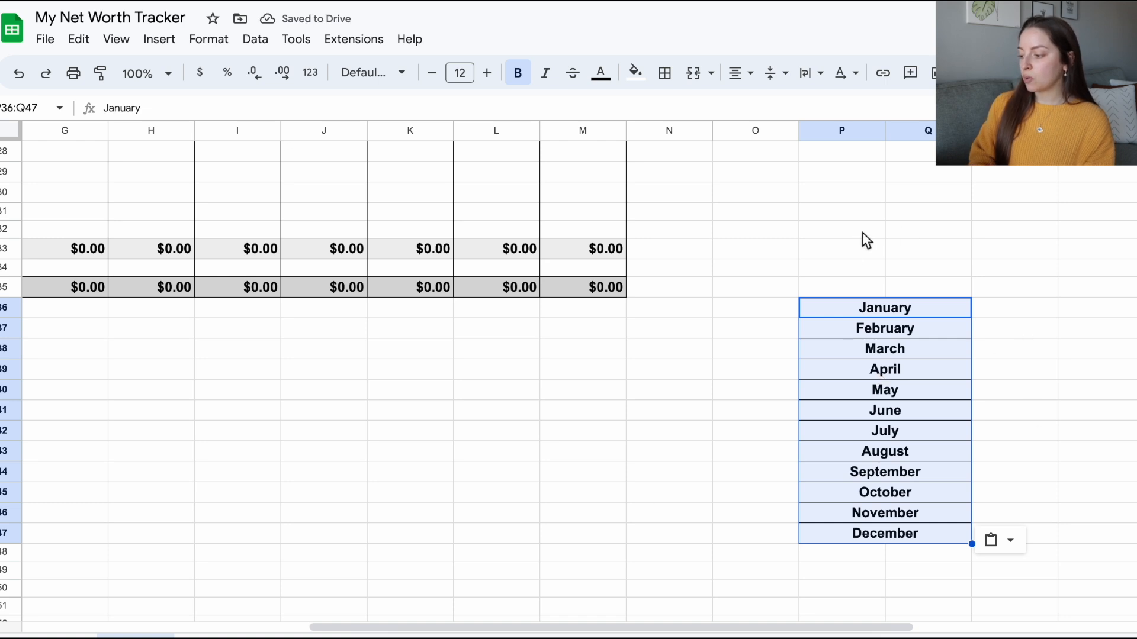
# Step: Clear all formatting from range O34:R49 around the transposed month list
pyautogui.click(1059, 435)
pyautogui.moveTo(767, 268); pyautogui.dragTo(1040, 577)
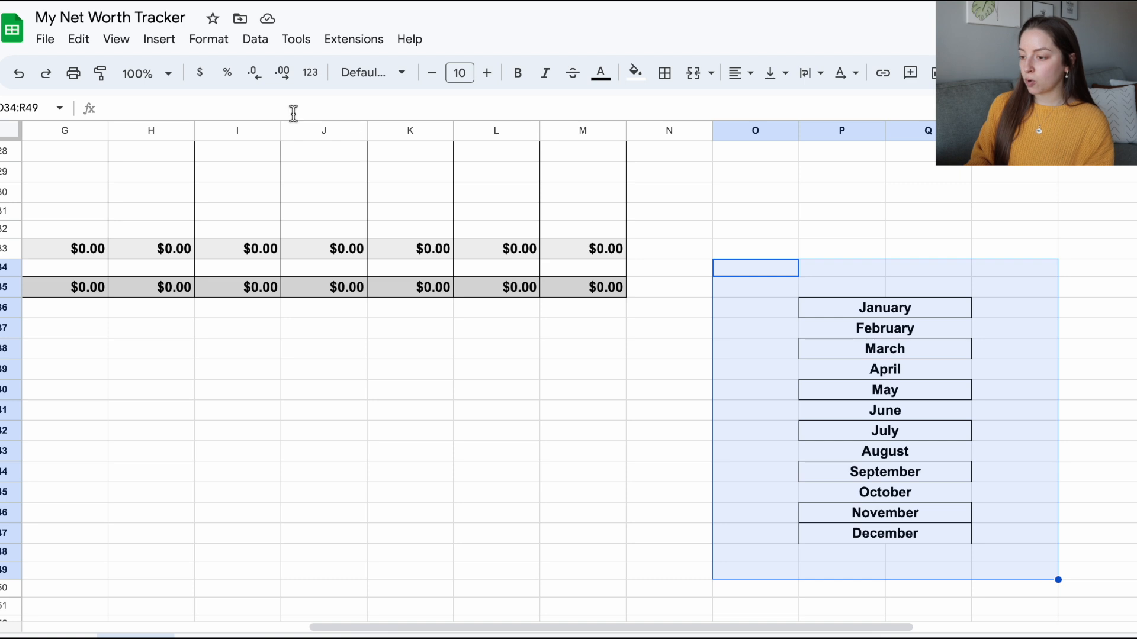
pyautogui.click(217, 46)
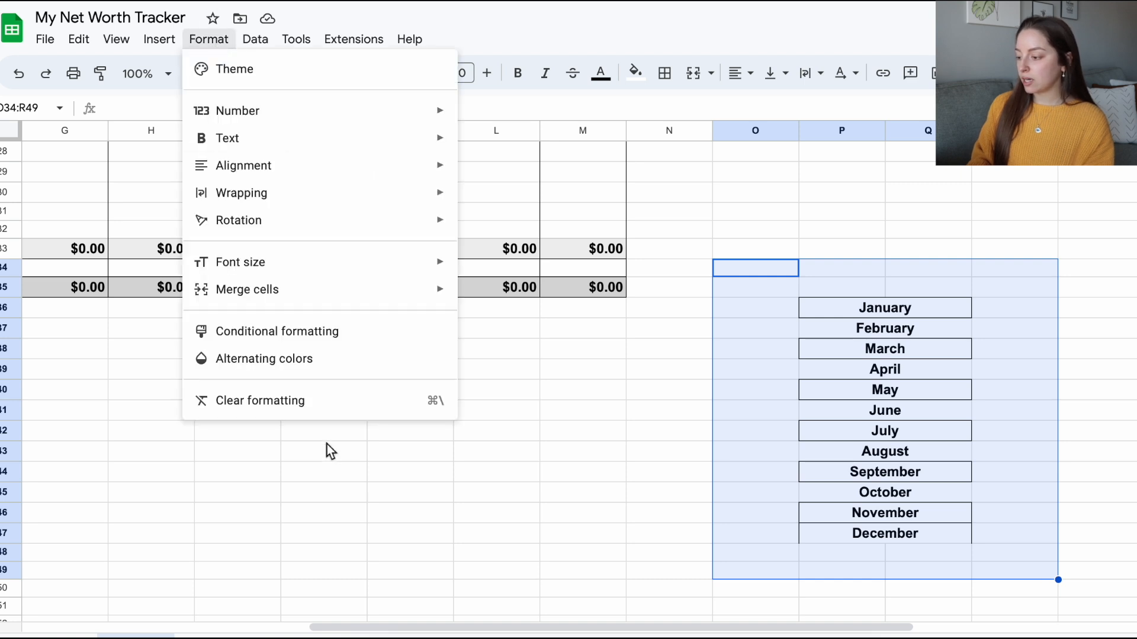
pyautogui.click(304, 407)
pyautogui.click(855, 469)
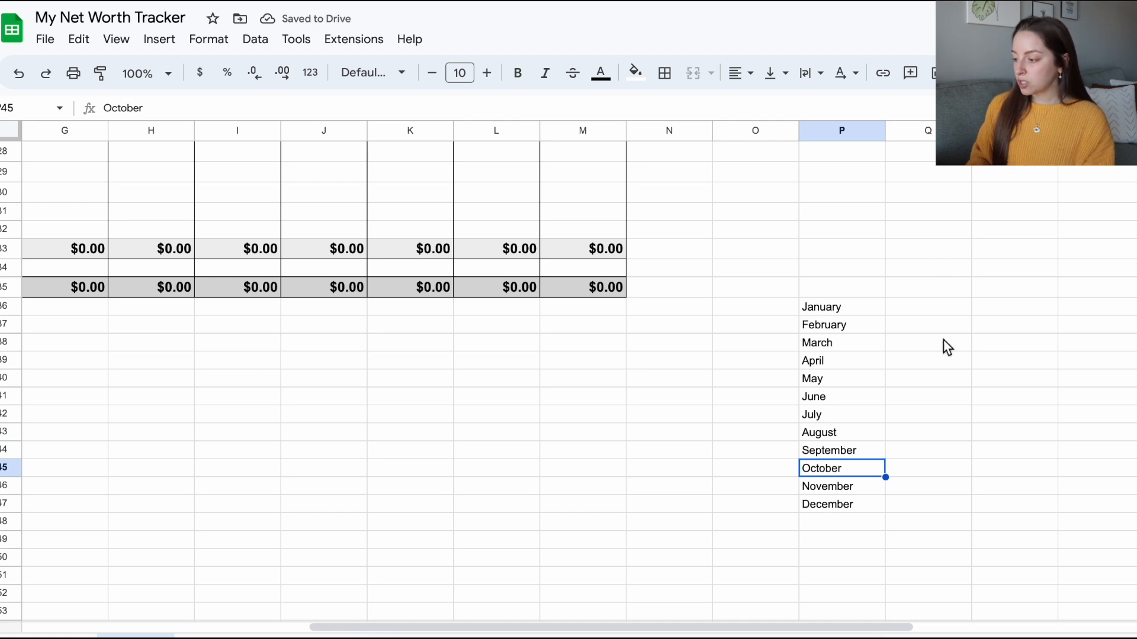
# Step: Link Q36, next to January in the month list, to January's net worth cell B35
pyautogui.click(919, 313)
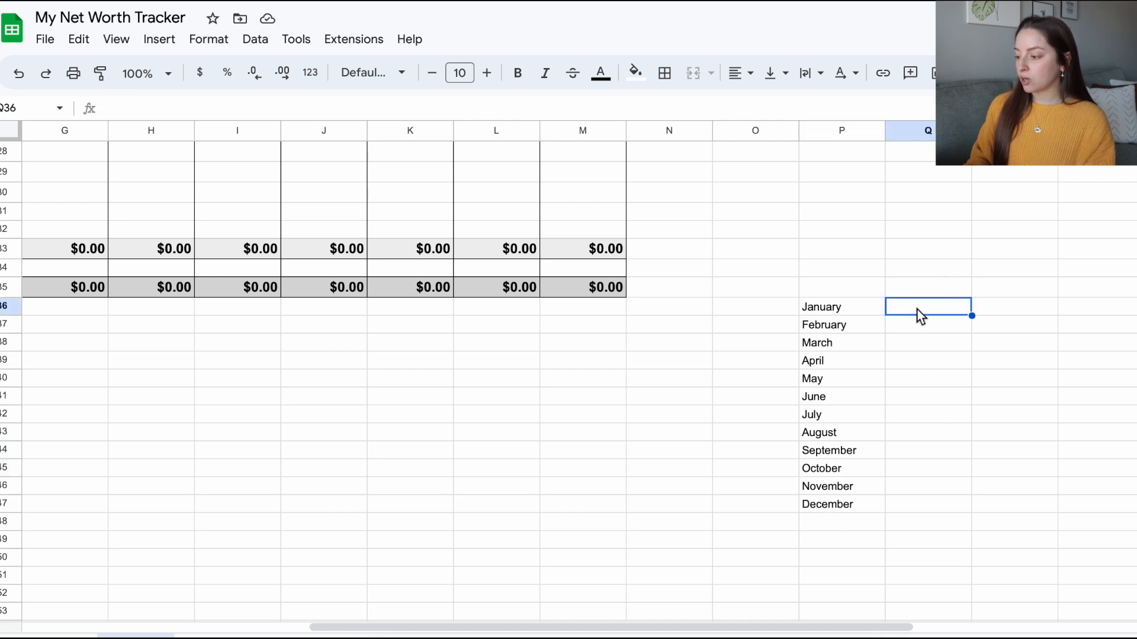
pyautogui.scroll(-1, 930, 317)
pyautogui.hscroll(-6, 930, 316)
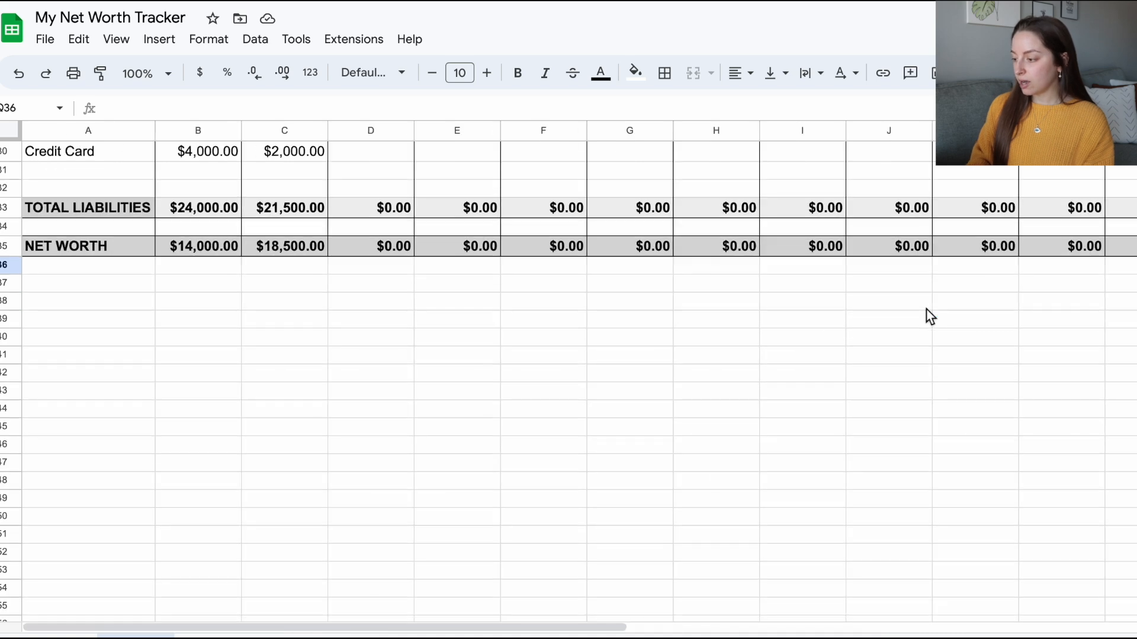
pyautogui.hscroll(6, 930, 317)
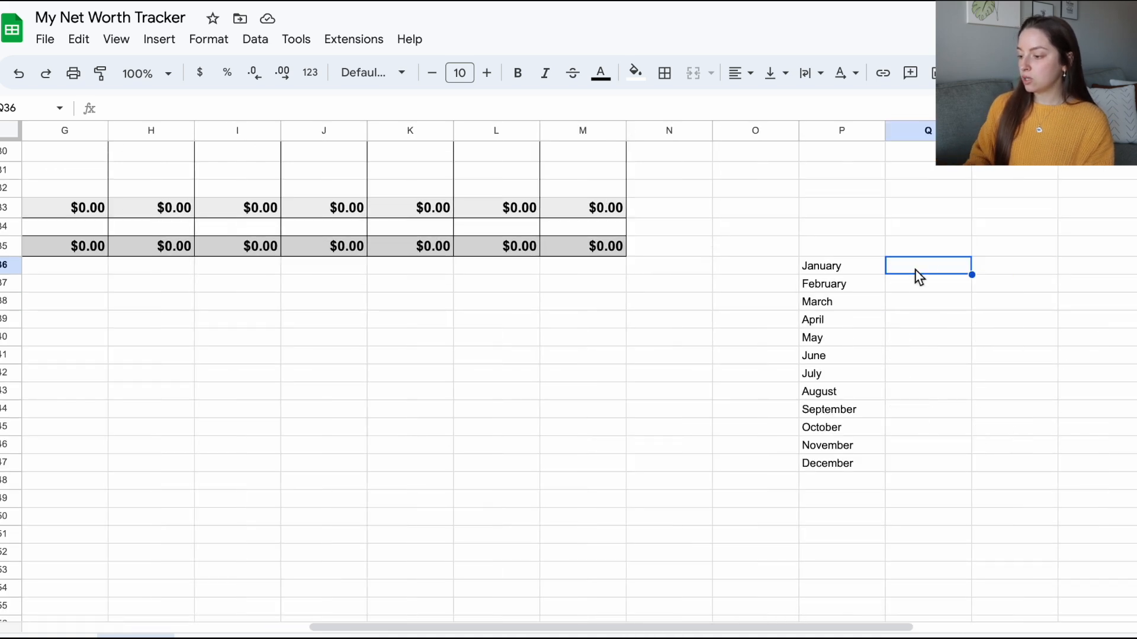
pyautogui.write('=')
pyautogui.hscroll(-6, 757, 385)
pyautogui.scroll(2, 758, 385)
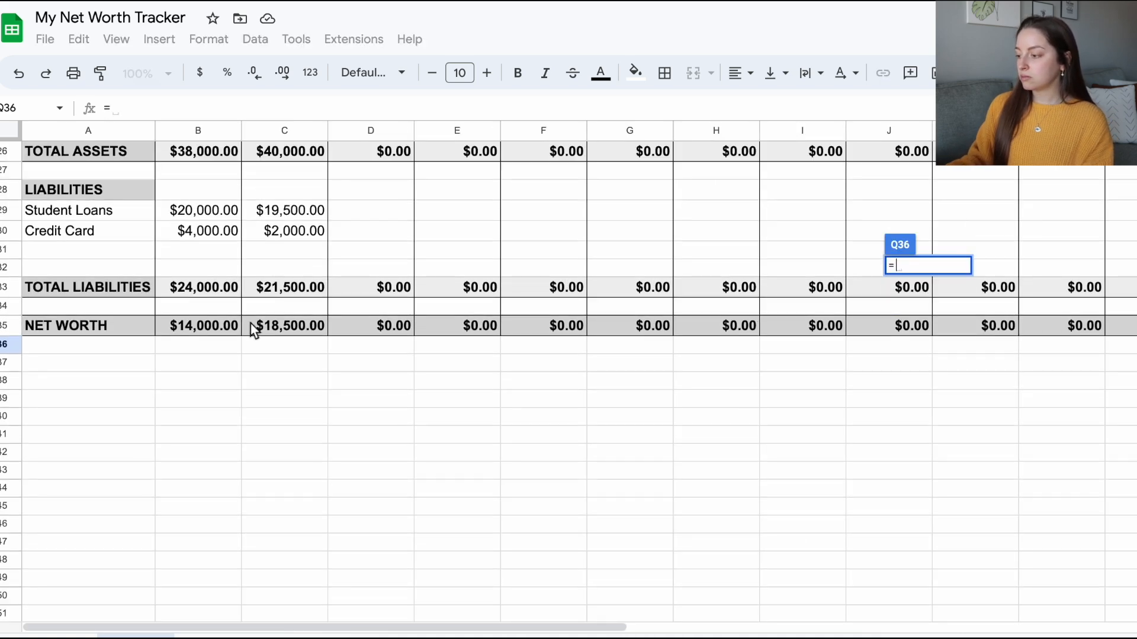
pyautogui.click(217, 329)
pyautogui.press('Return')
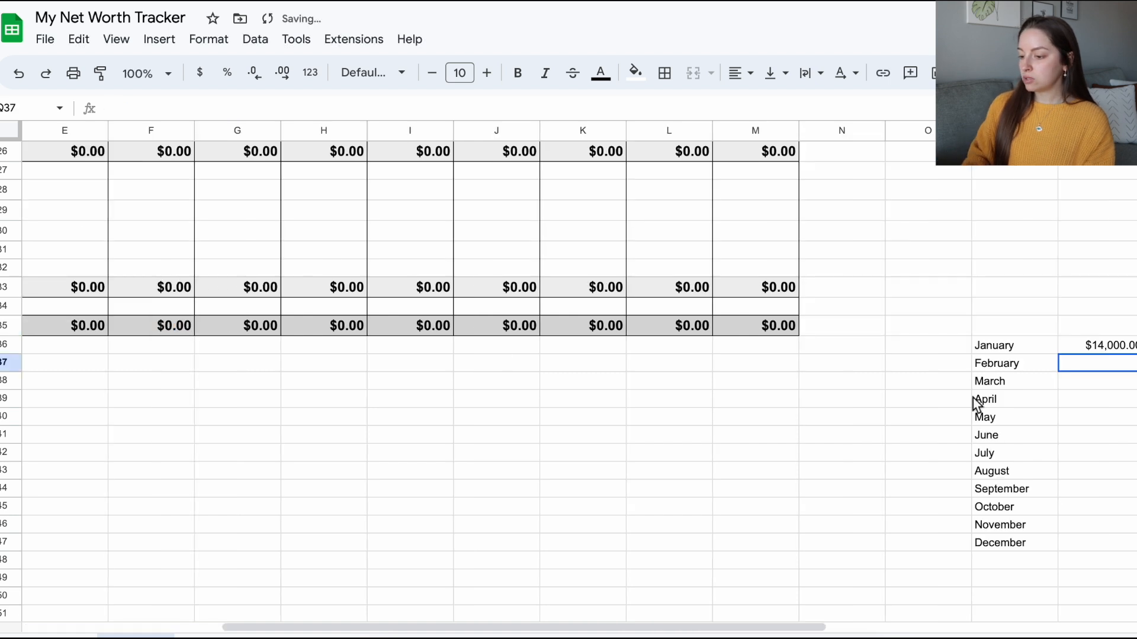
# Step: Enter =C35 in Q37 to link February in the month list to its net worth
pyautogui.write('=')
pyautogui.hscroll(-5, 292, 500)
pyautogui.scroll(2, 292, 500)
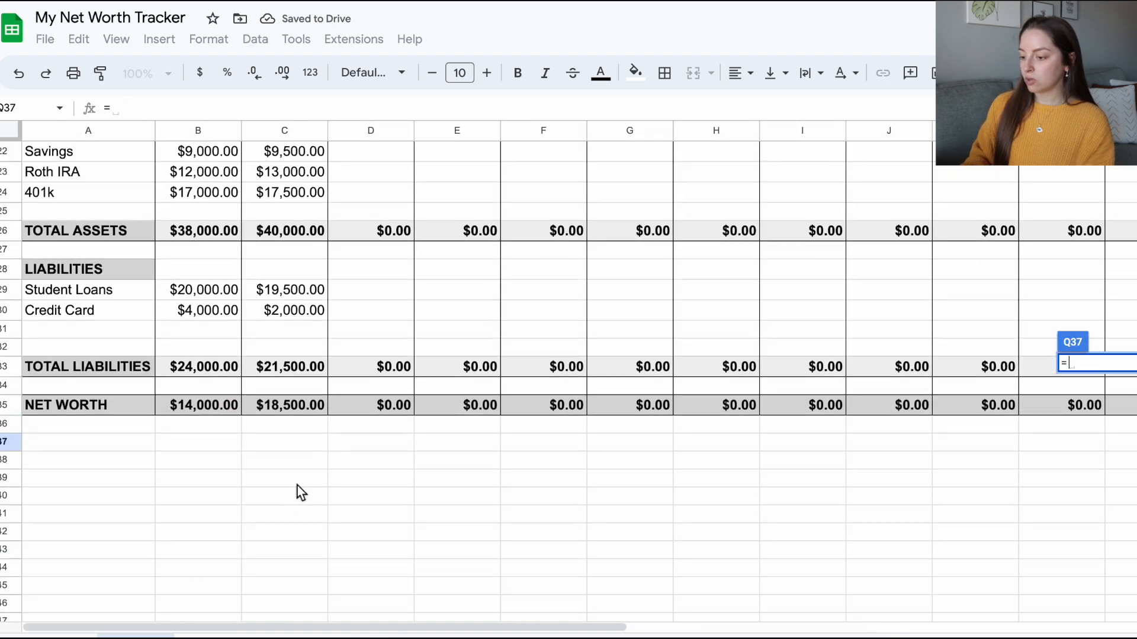
pyautogui.click(305, 410)
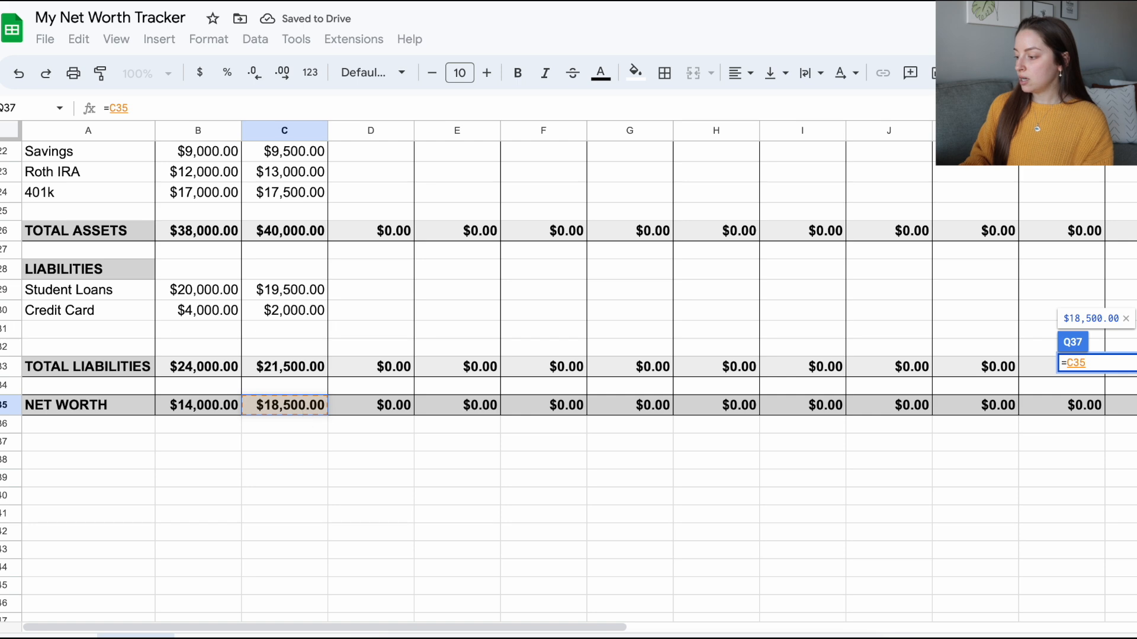
pyautogui.press('Return')
# Step: Link Q38 and Q39 in the month list to the March and April net worth cells D35 and E35
pyautogui.write('=')
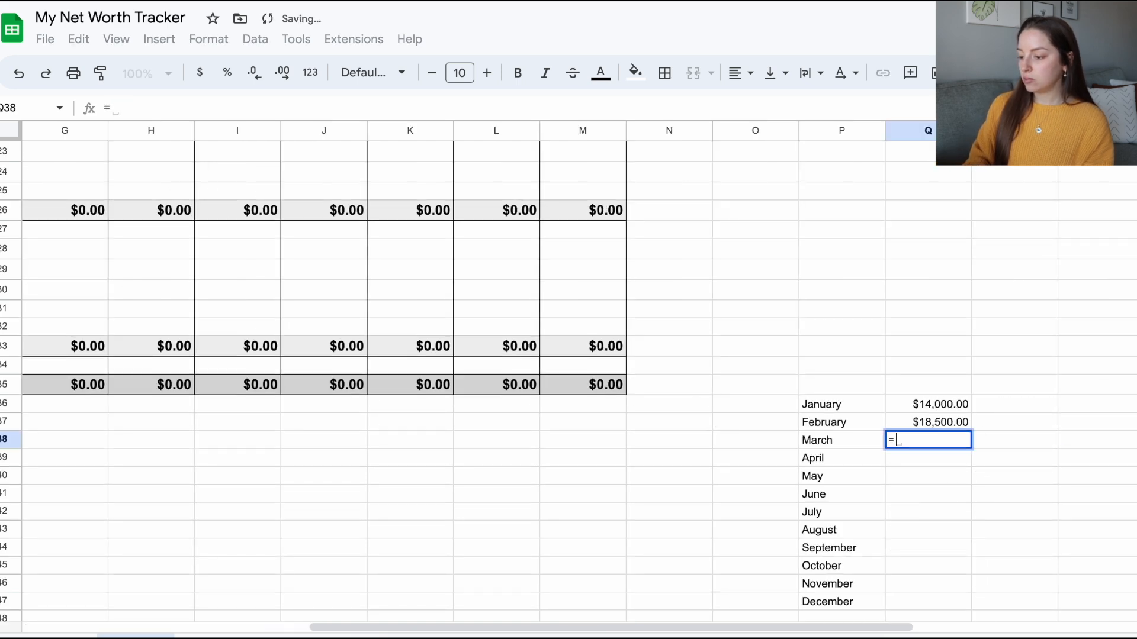
pyautogui.hscroll(-5, 399, 500)
pyautogui.click(397, 390)
pyautogui.press('Return')
pyautogui.write('=')
pyautogui.hscroll(-5, 463, 409)
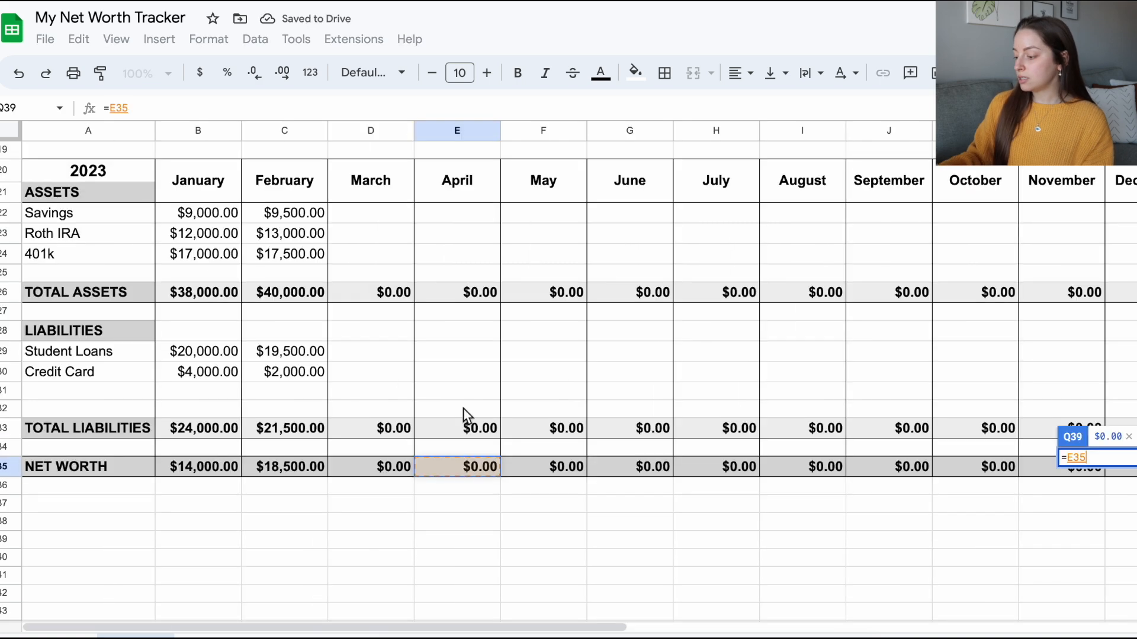
pyautogui.click(463, 468)
pyautogui.press('Return')
# Step: Link Q40 and Q41 in the month list to the May and June net worth cells F35 and G35
pyautogui.write('=')
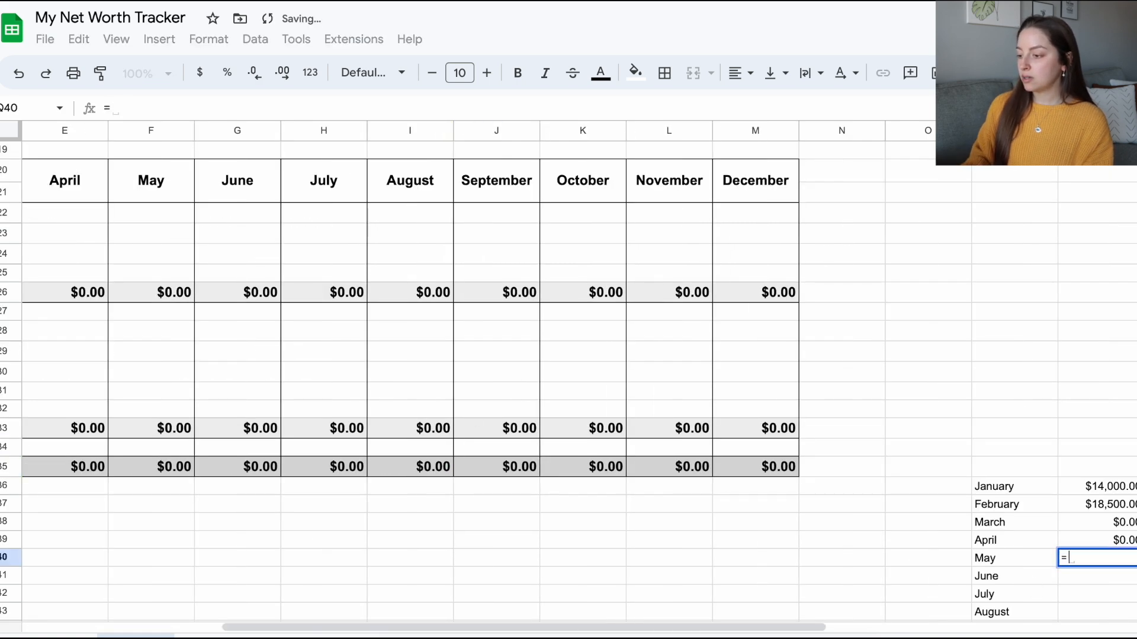
pyautogui.hscroll(-5, 308, 502)
pyautogui.click(566, 450)
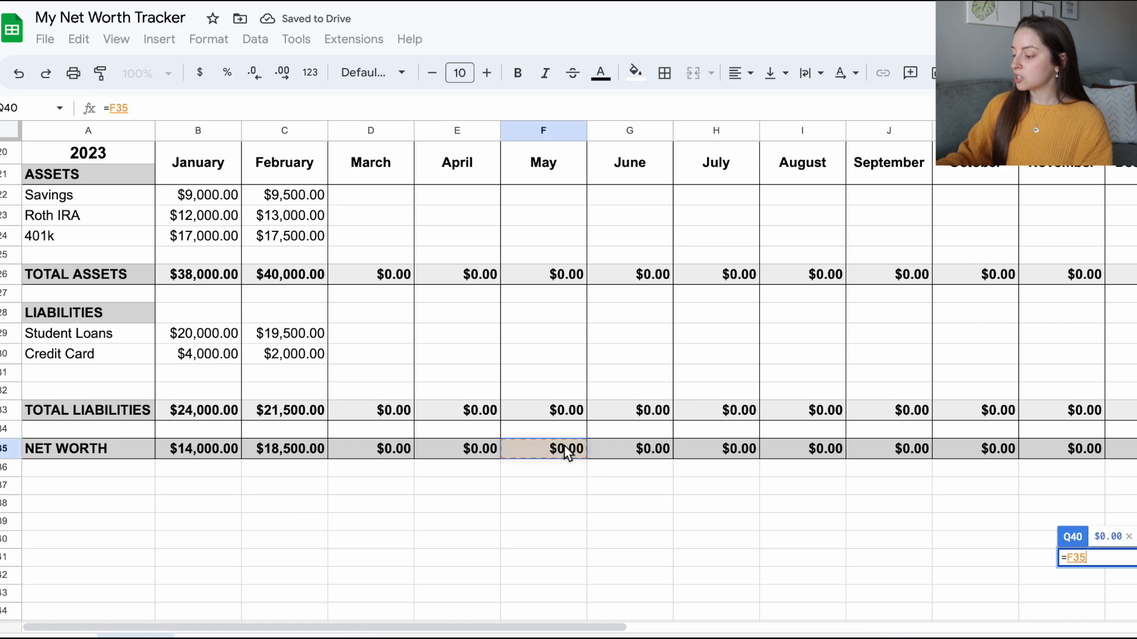
pyautogui.press('Return')
pyautogui.write('=')
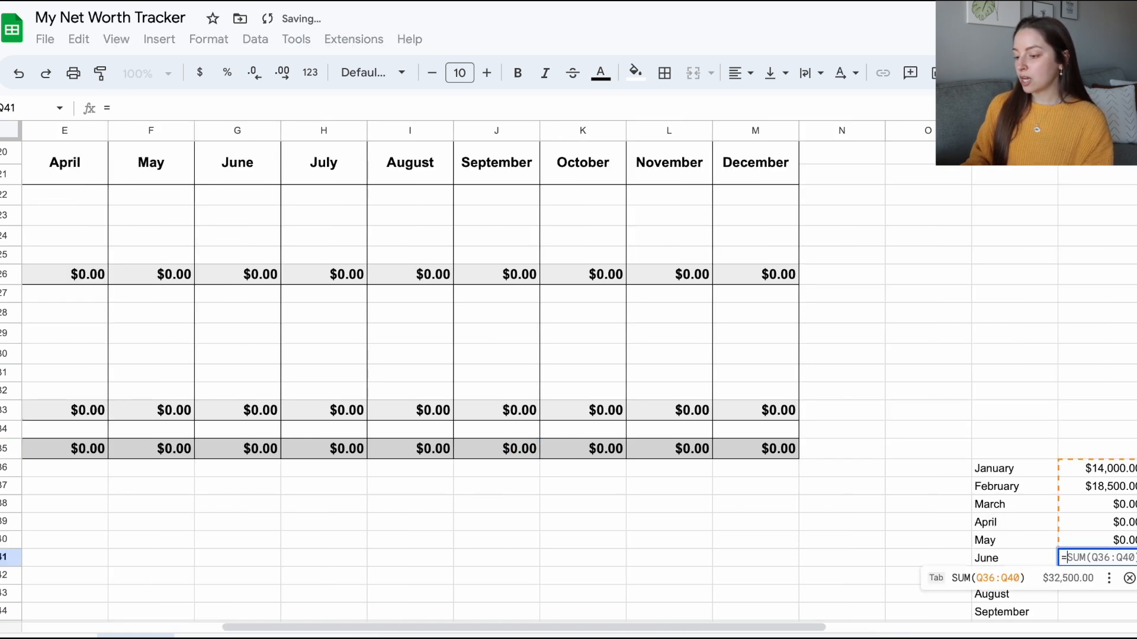
pyautogui.hscroll(-5, 303, 485)
pyautogui.scroll(1, 303, 484)
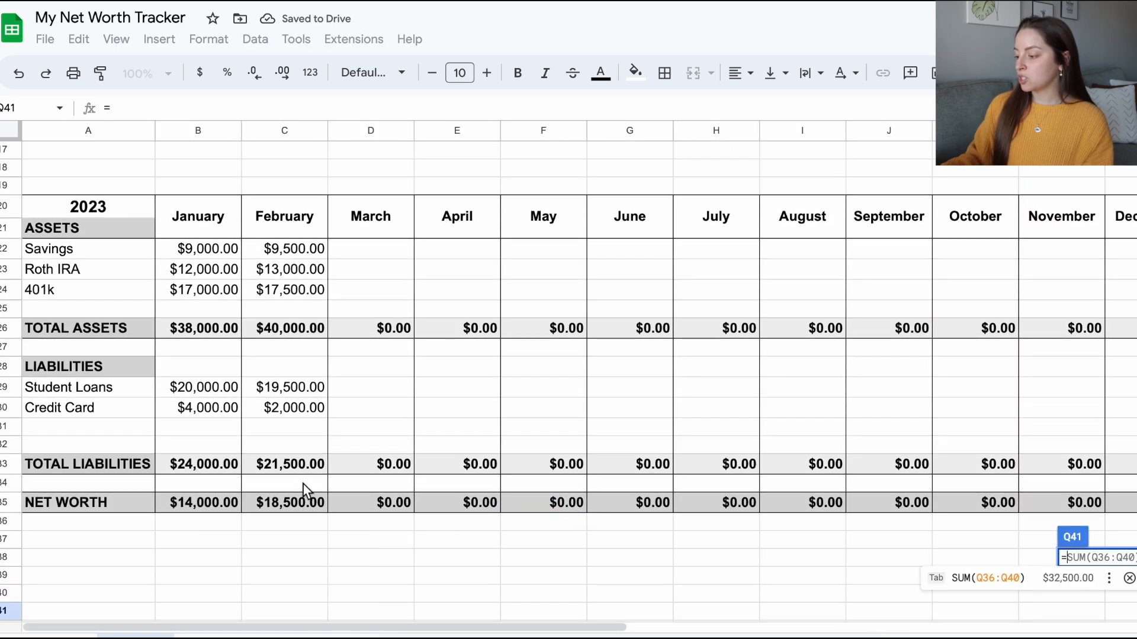
pyautogui.click(648, 505)
pyautogui.press('Return')
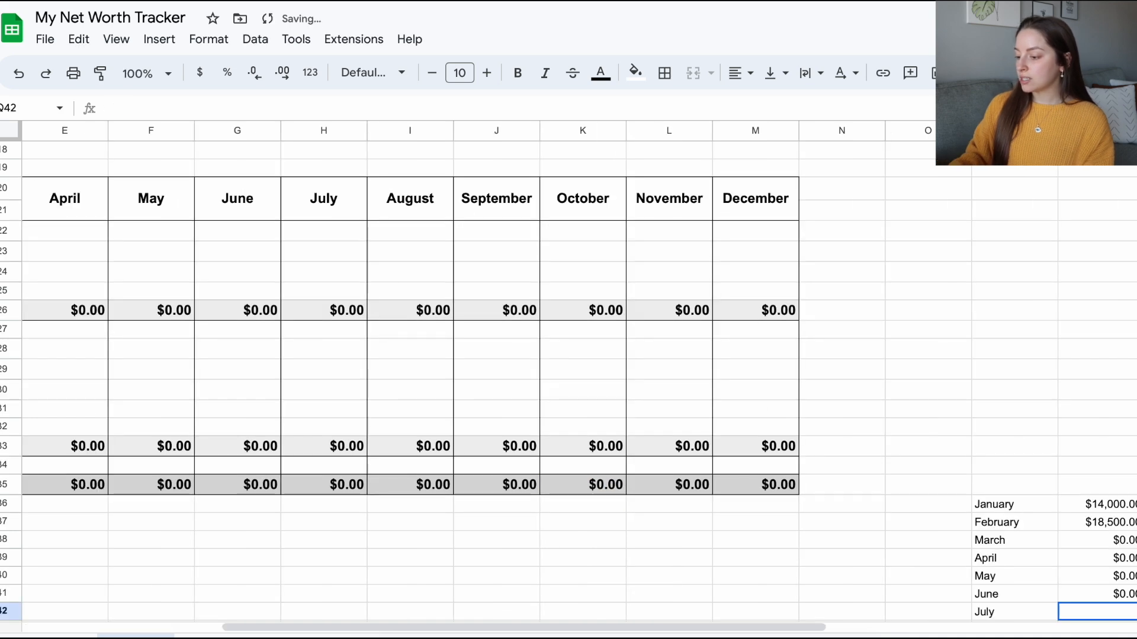
# Step: Link Q42 and Q43 in the month list to the July and August net worth cells H35 and I35
pyautogui.write('=')
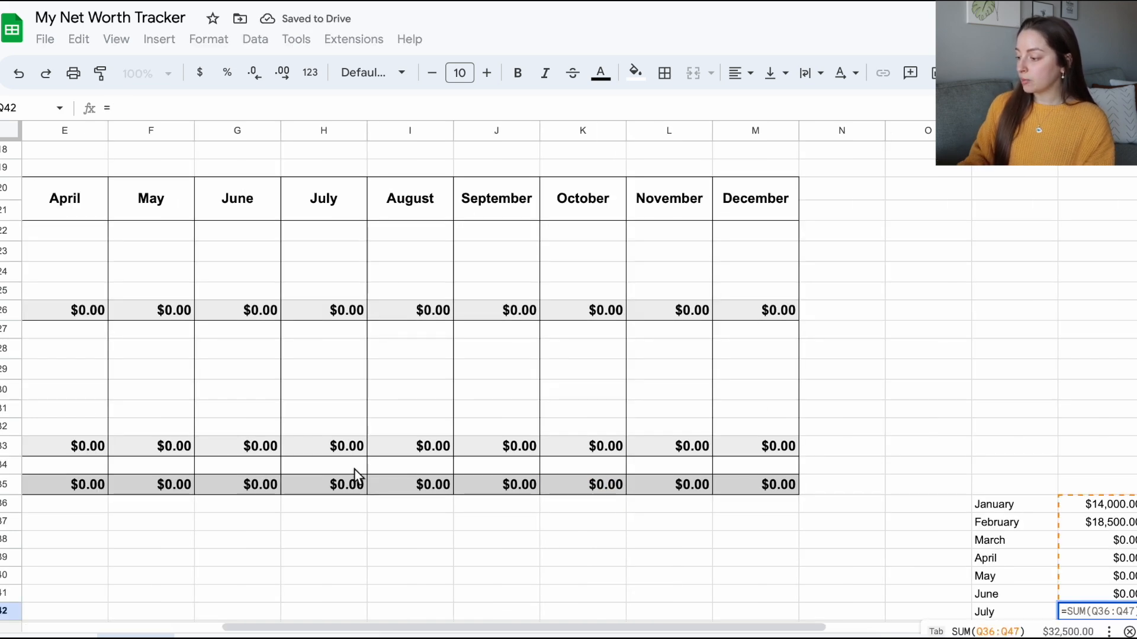
pyautogui.click(350, 483)
pyautogui.press('Return')
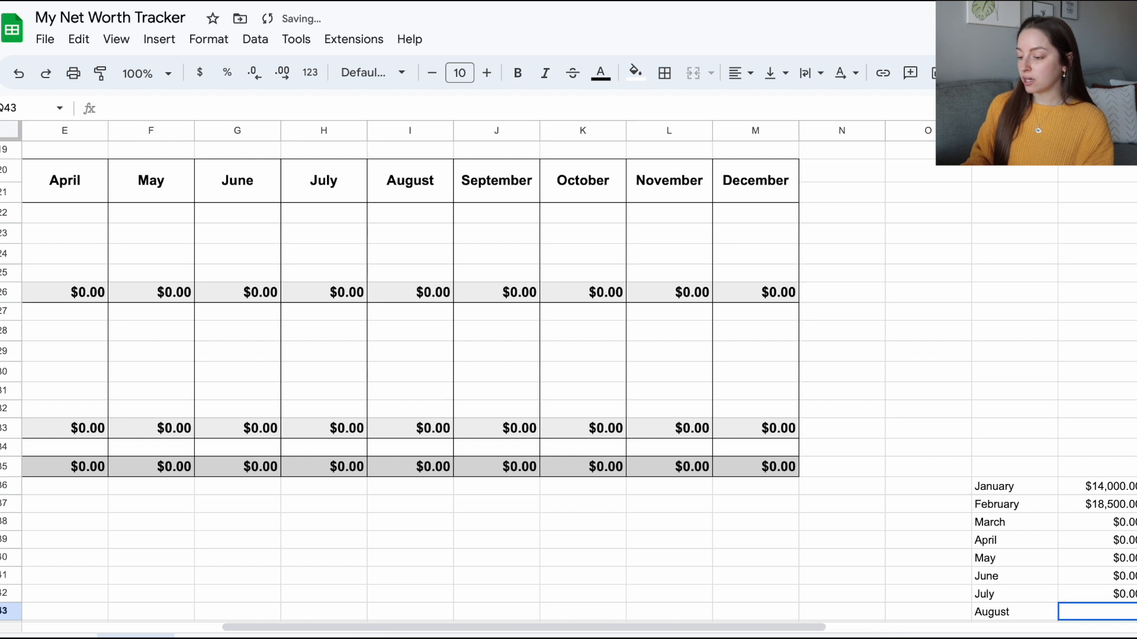
pyautogui.write('=')
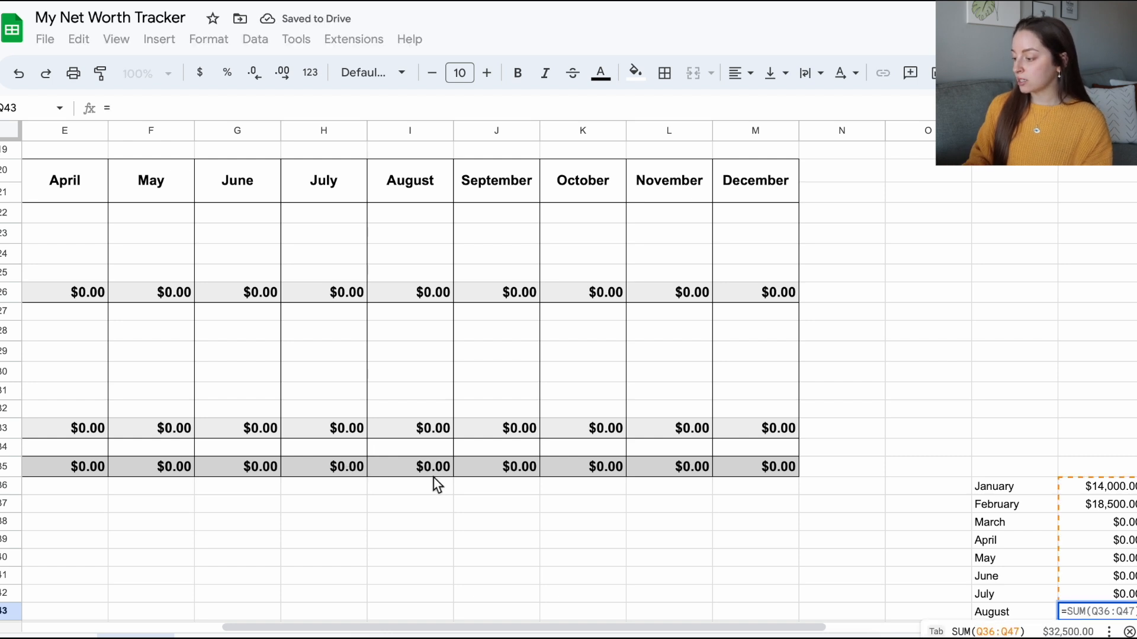
pyautogui.click(433, 476)
pyautogui.press('Return')
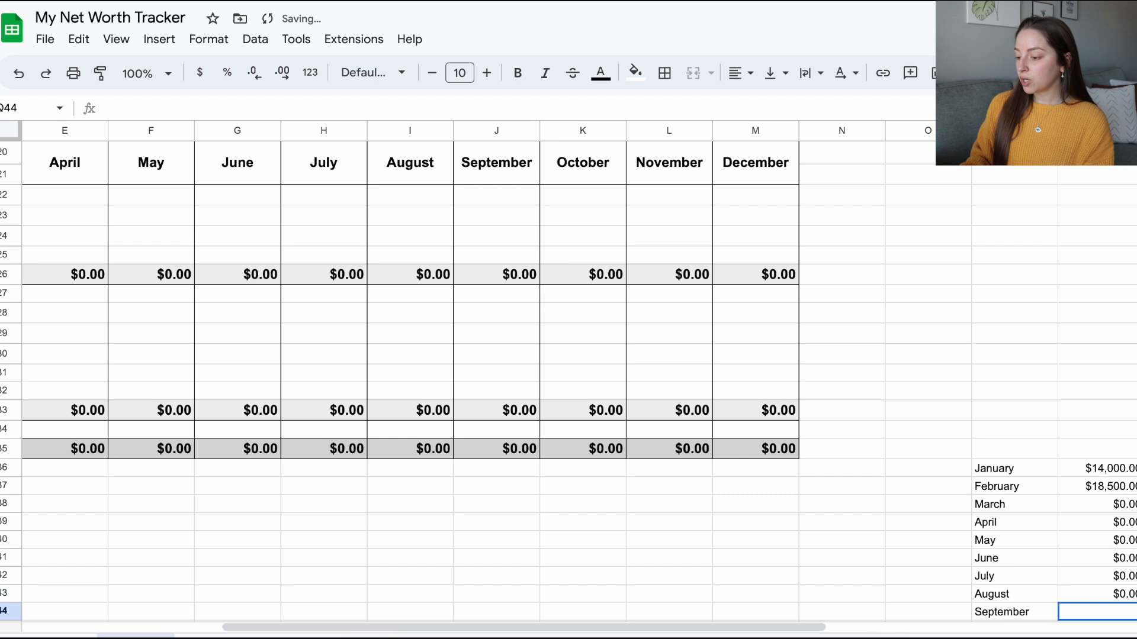
# Step: Link Q44 and Q45 in the month list to the September and October net worth cells J35 and K35
pyautogui.write('=')
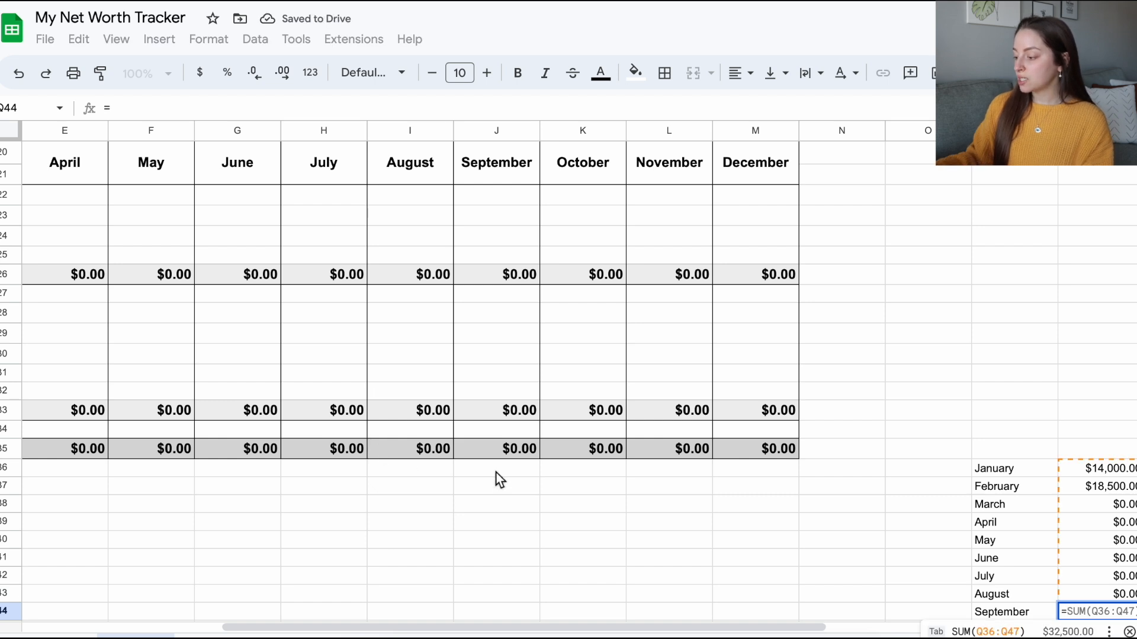
pyautogui.click(502, 459)
pyautogui.press('Return')
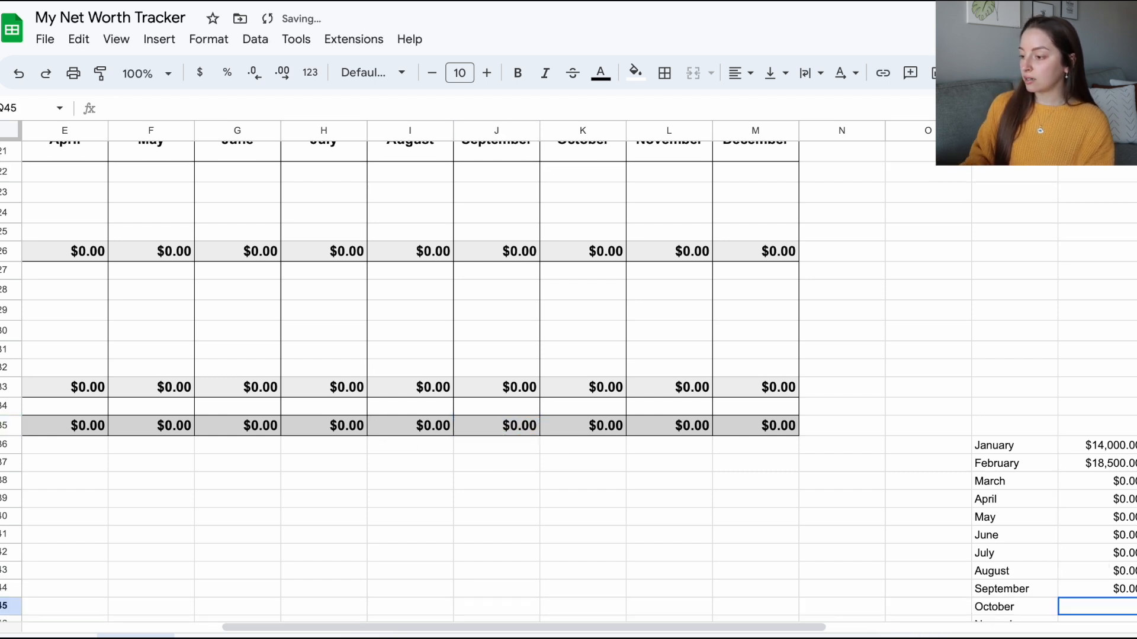
pyautogui.write('=')
pyautogui.scroll(1, 565, 358)
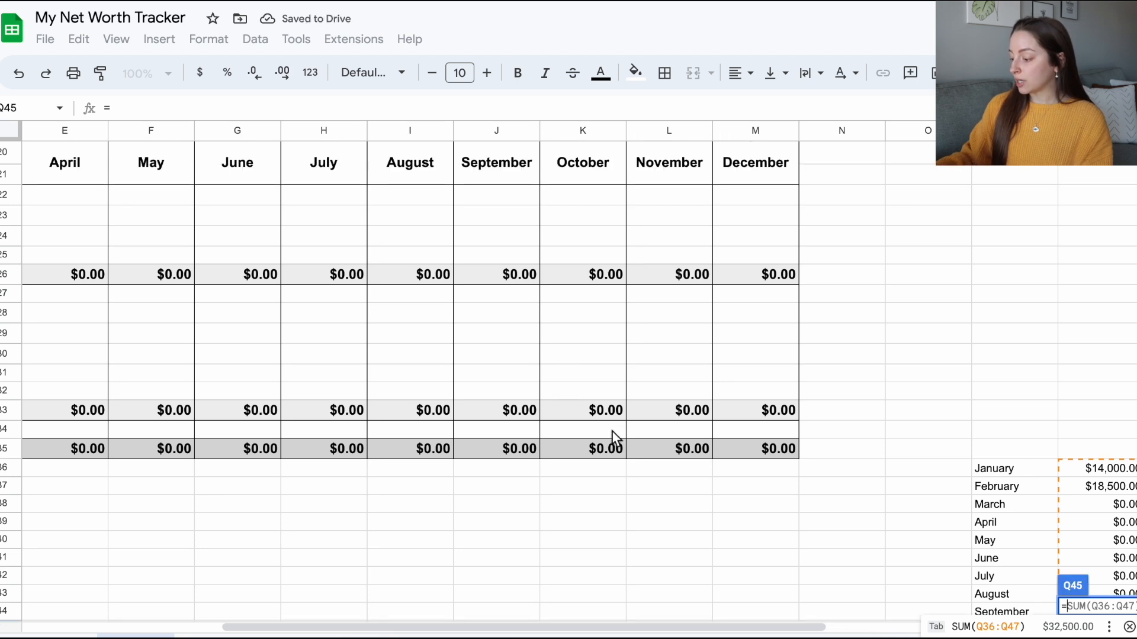
pyautogui.click(614, 451)
pyautogui.press('Return')
# Step: Link Q46 and Q47 in the month list to the November and December net worth cells L35 and M35
pyautogui.write('=')
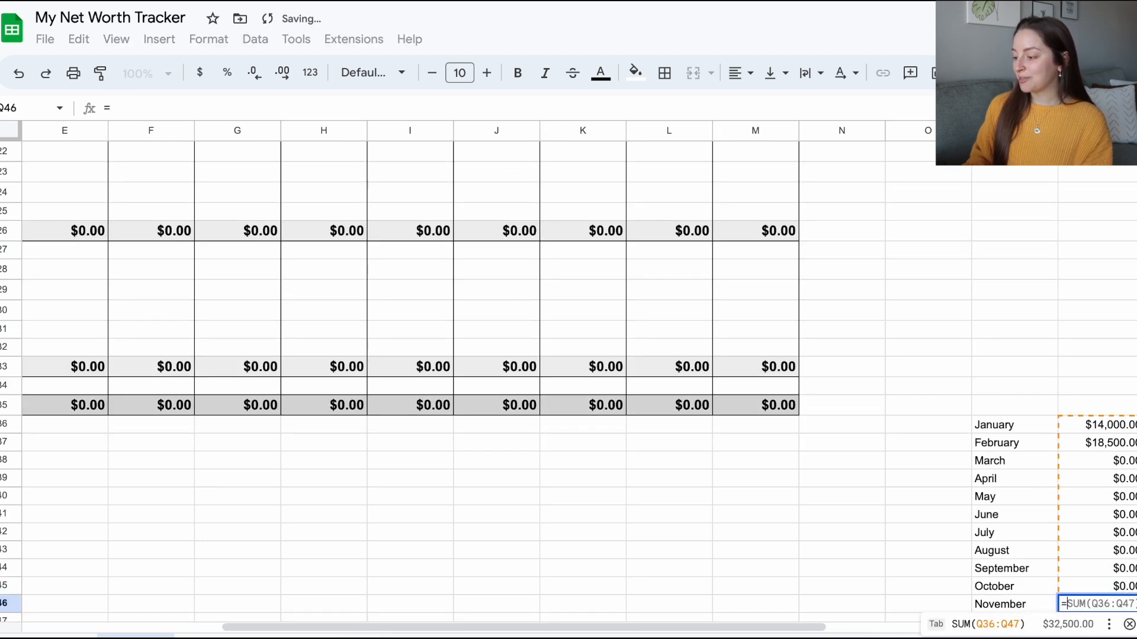
pyautogui.scroll(2, 478, 368)
pyautogui.hscroll(-2, 477, 370)
pyautogui.click(857, 470)
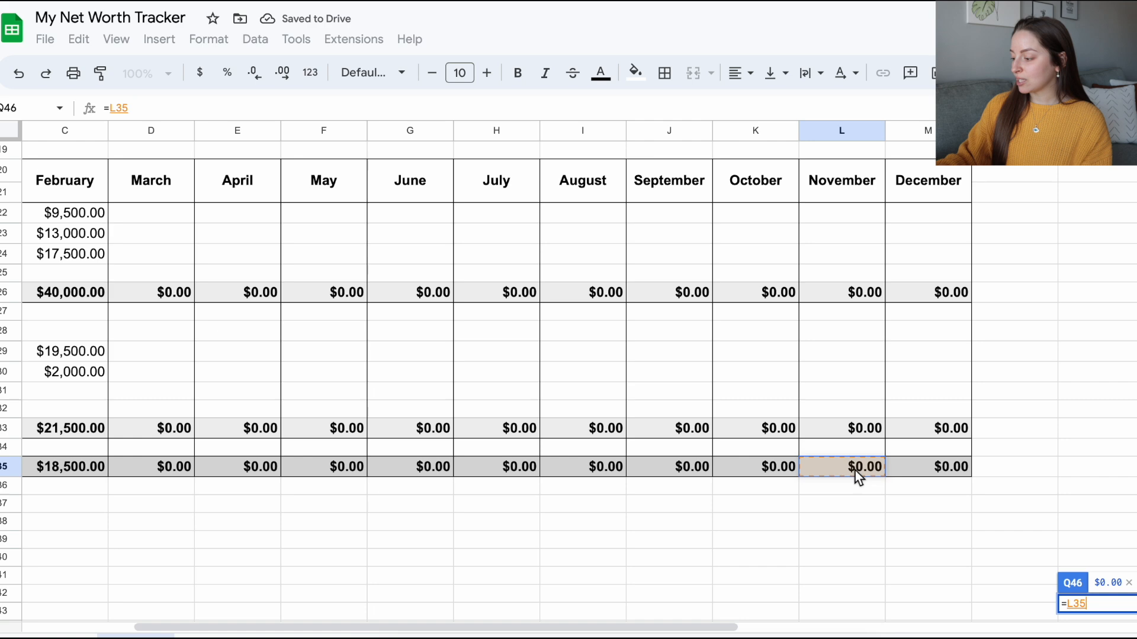
pyautogui.press('Return')
pyautogui.write('=')
pyautogui.click(782, 454)
pyautogui.press('Return')
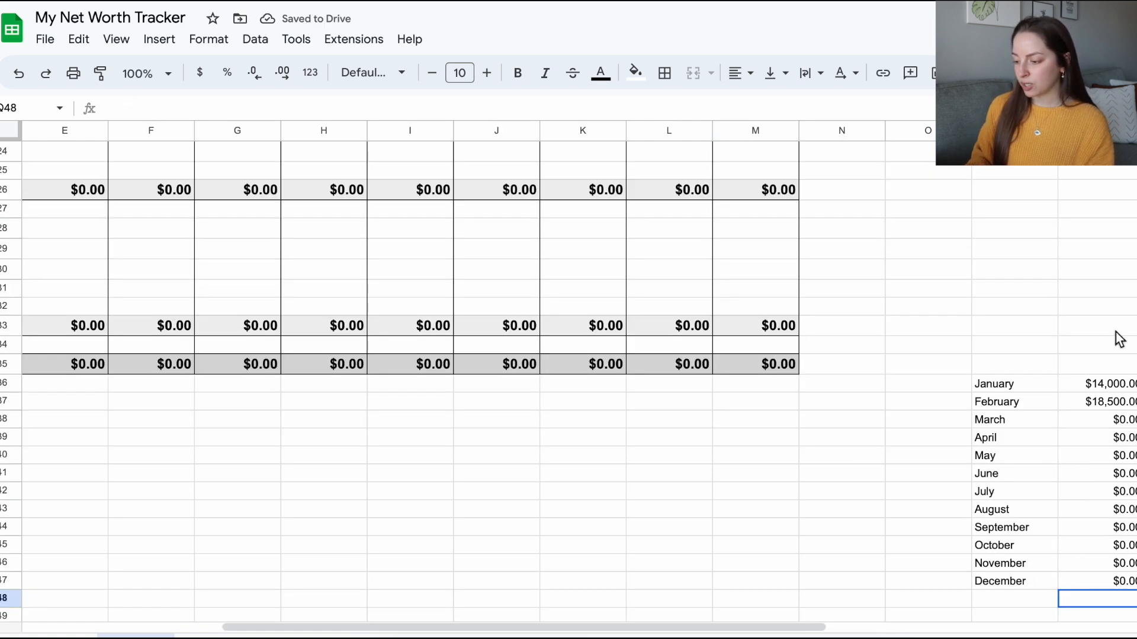
# Step: Compare the completed month list with the tracker's net worth row and inspect the first linked cells from Q36 down
pyautogui.hscroll(-6, 503, 441)
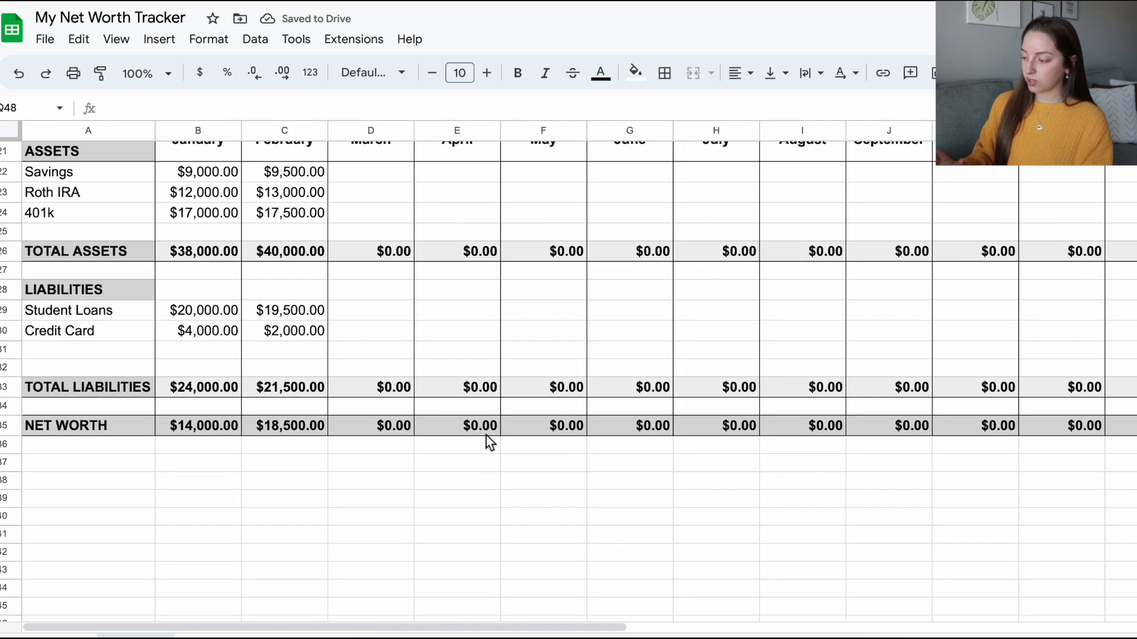
pyautogui.hscroll(5, 711, 414)
pyautogui.scroll(-2, 829, 402)
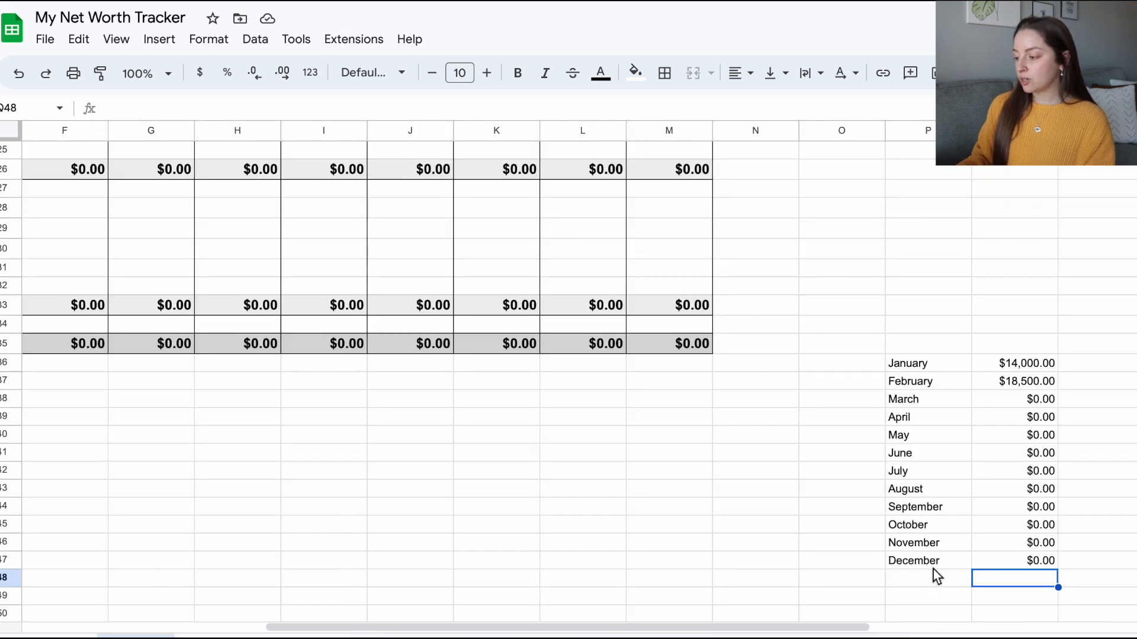
pyautogui.click(1031, 369)
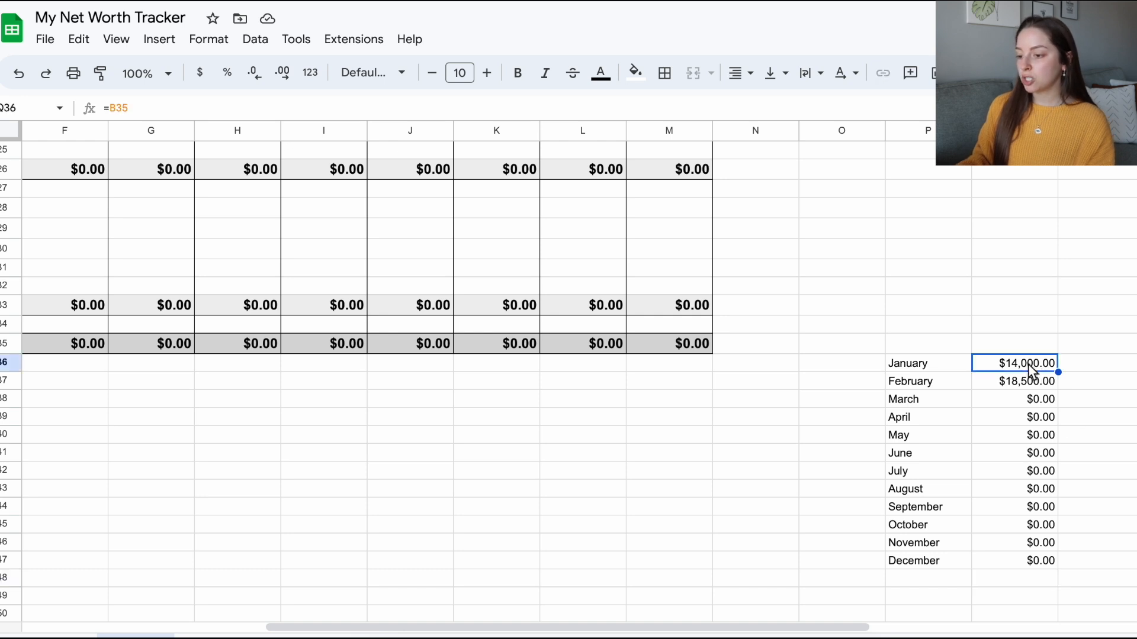
pyautogui.press('Down')
pyautogui.press('Down')
pyautogui.press('Down')
pyautogui.press('Up')
pyautogui.press('Up')
pyautogui.press('Up')
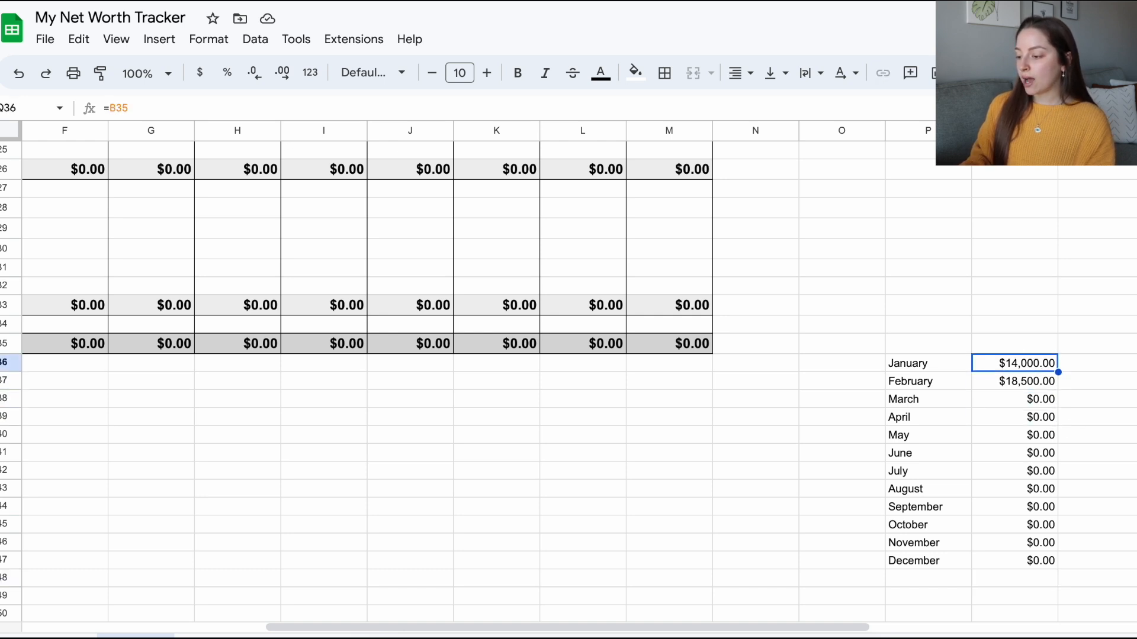
# Step: Fill in March with Savings 1000, Roth IRA 14000, 401k 18000, Student Loans 19000 and Credit Card 0
pyautogui.hscroll(-5, 208, 422)
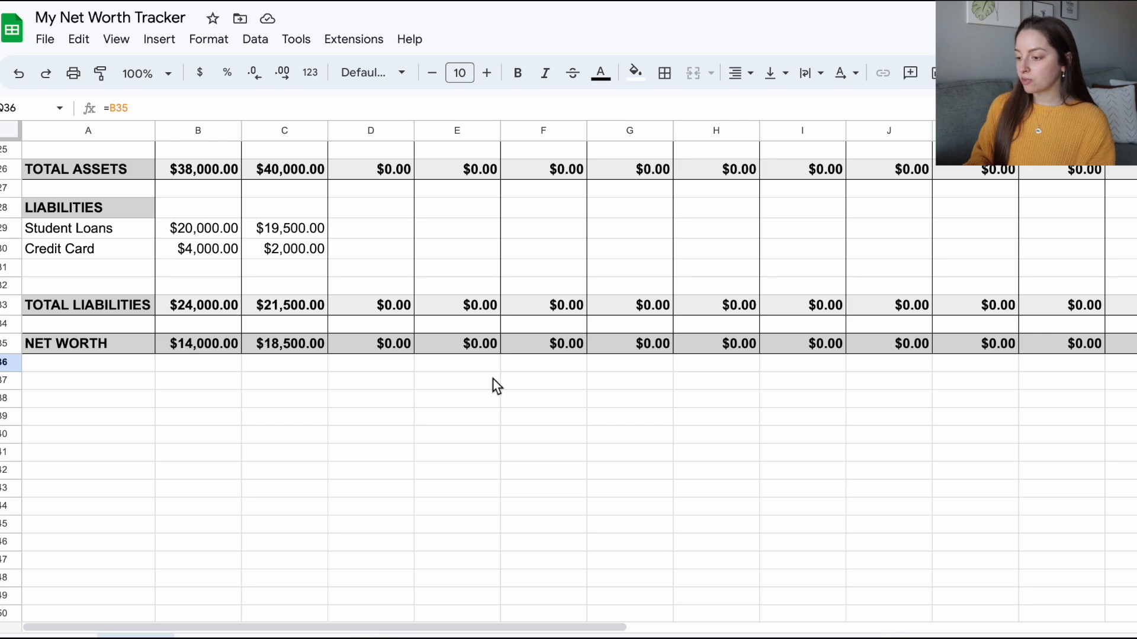
pyautogui.scroll(4, 496, 386)
pyautogui.click(368, 214)
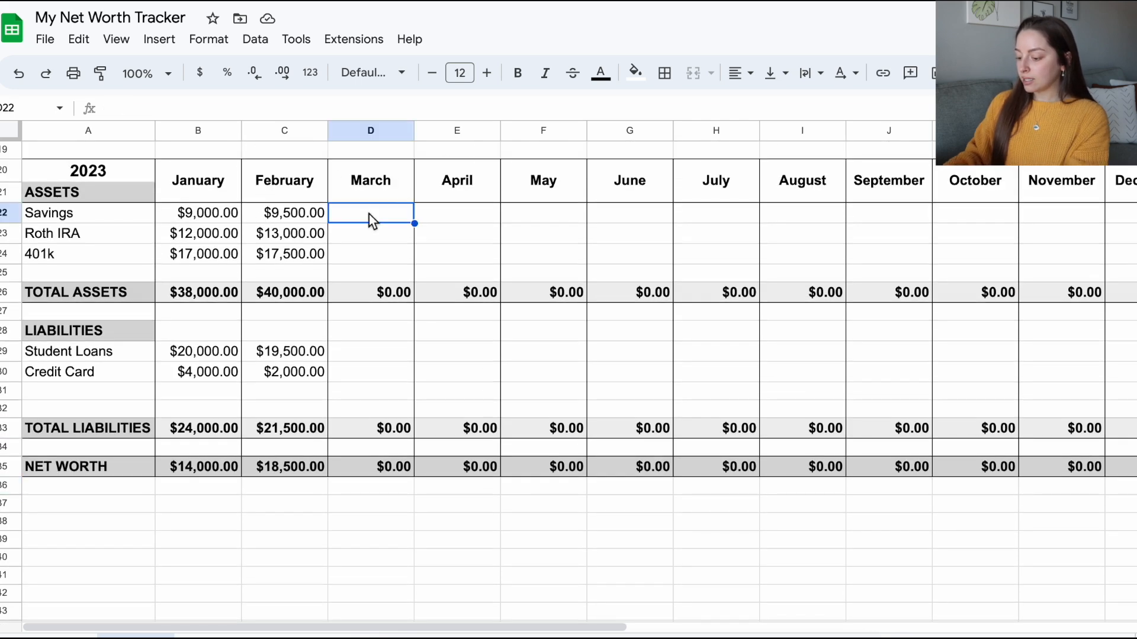
pyautogui.write('1000')
pyautogui.press('Return')
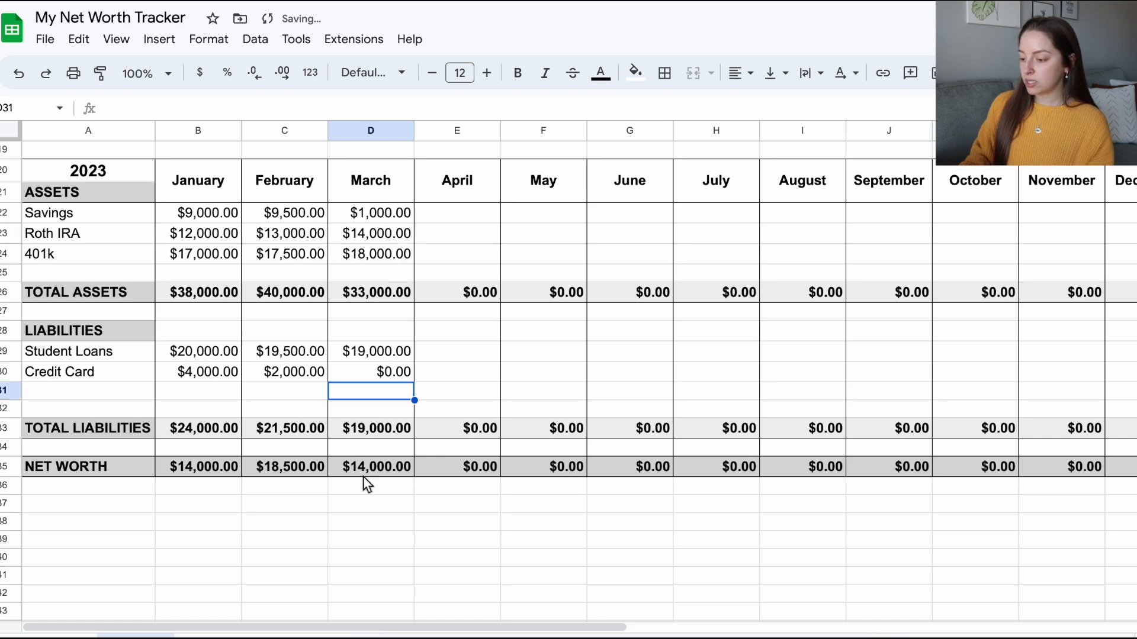
# Step: Check March's linked value in the month list and inspect April's entry cells and its total and net worth formulas
pyautogui.hscroll(6, 537, 552)
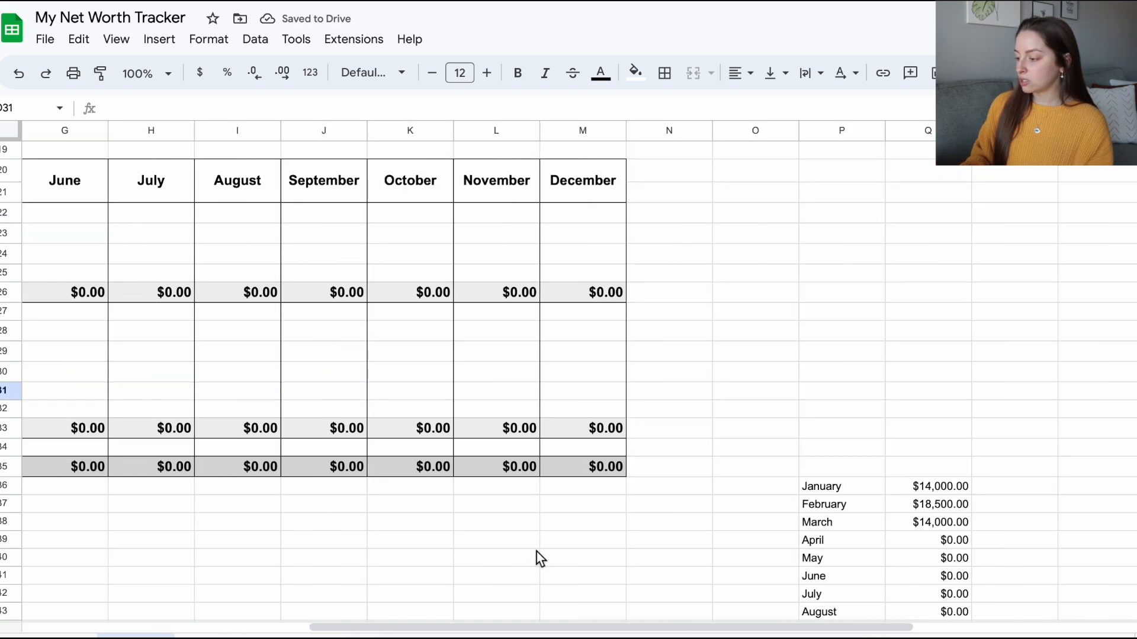
pyautogui.scroll(-1, 962, 553)
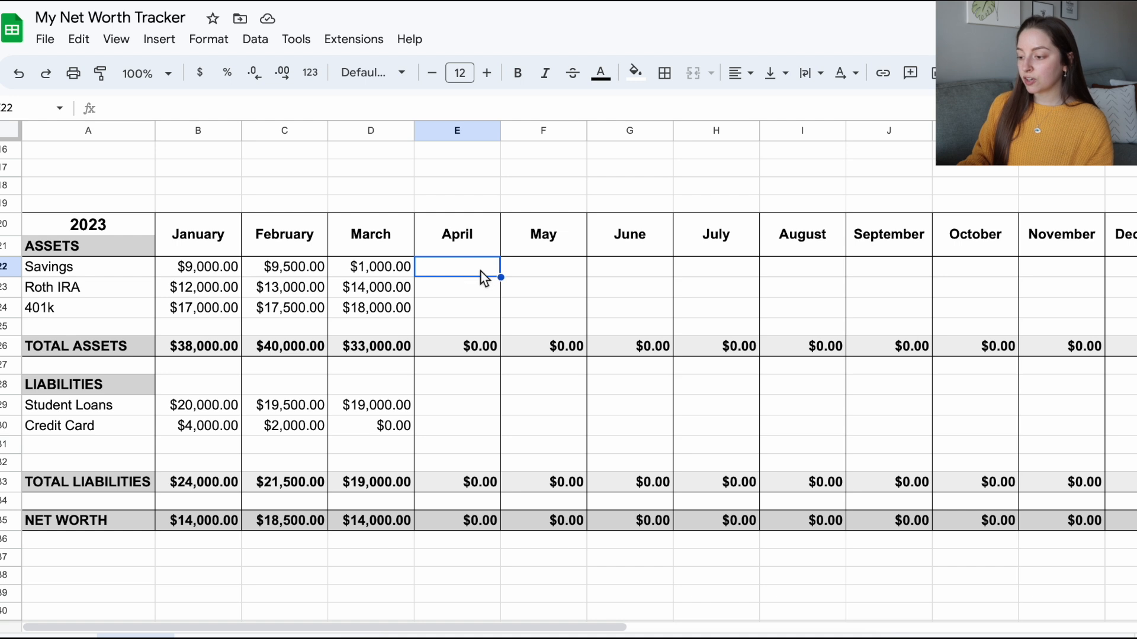
pyautogui.press('Down')
pyautogui.press('Down')
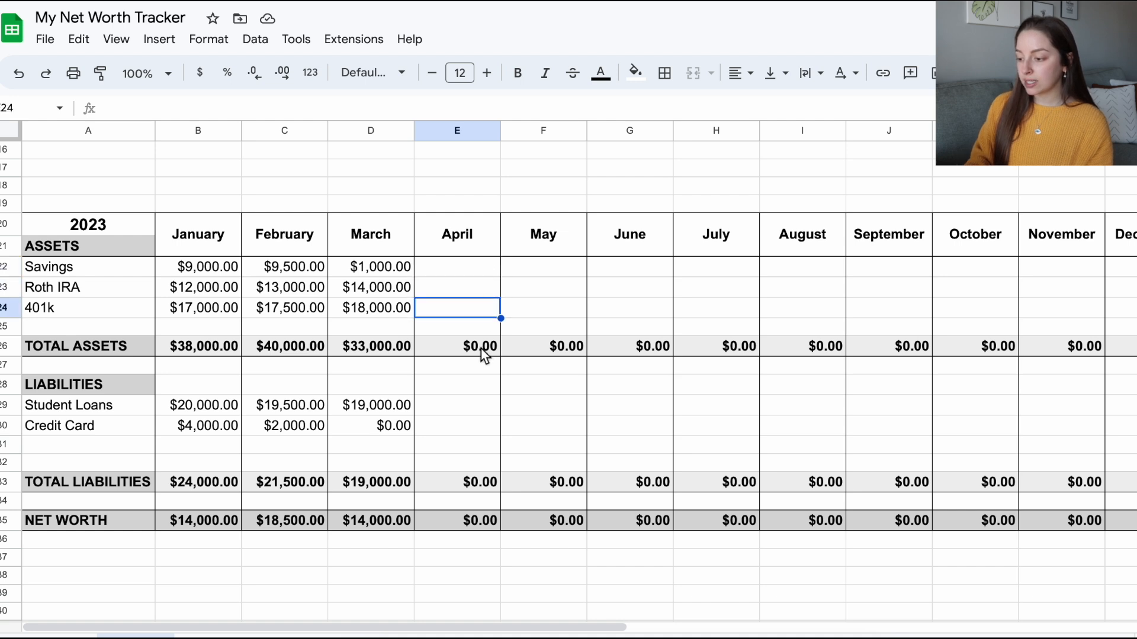
pyautogui.click(481, 348)
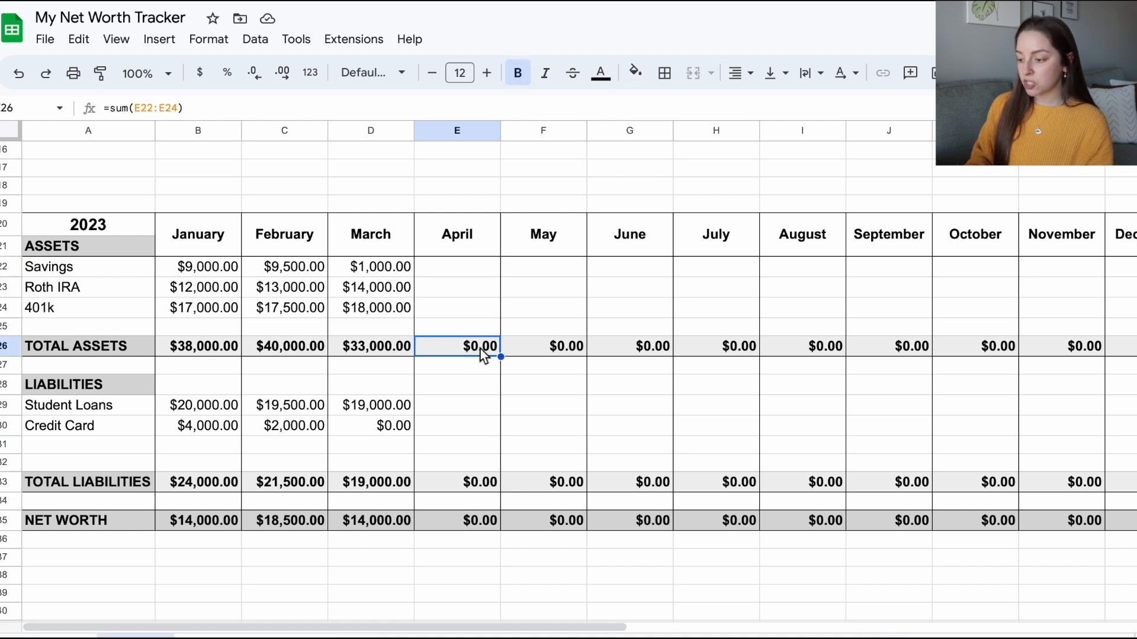
pyautogui.click(482, 409)
pyautogui.press('Down')
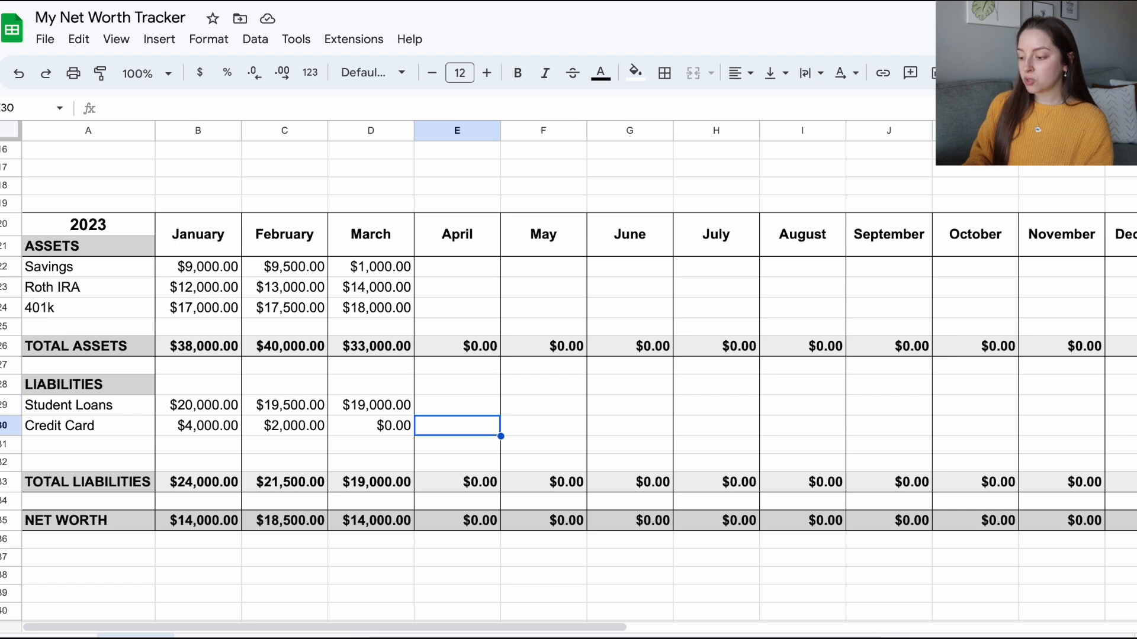
pyautogui.click(487, 489)
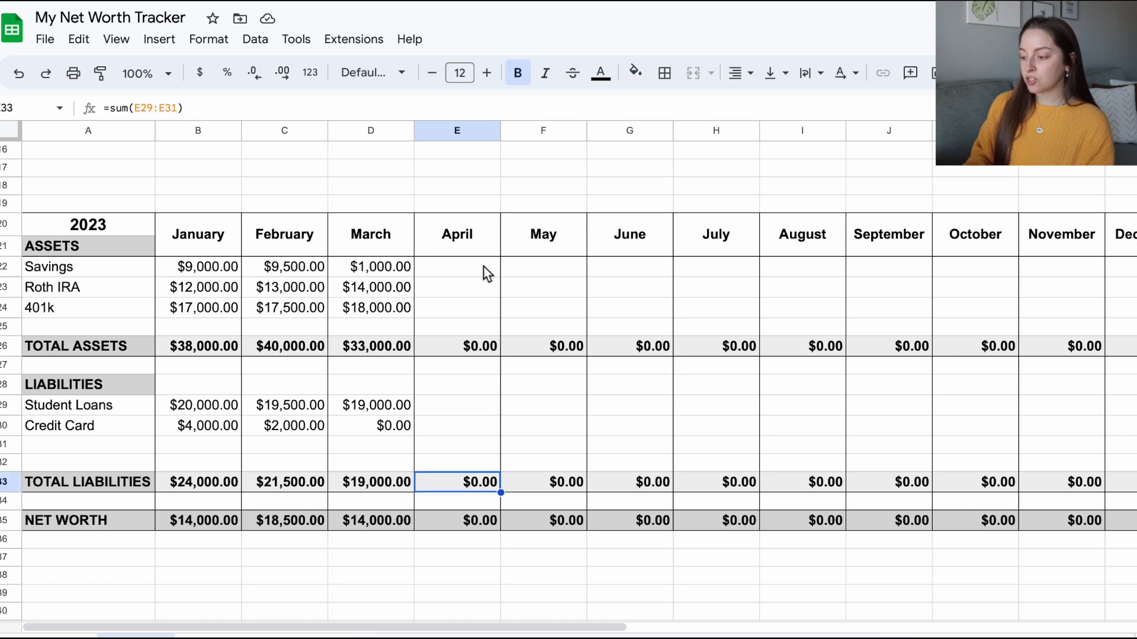
pyautogui.click(479, 524)
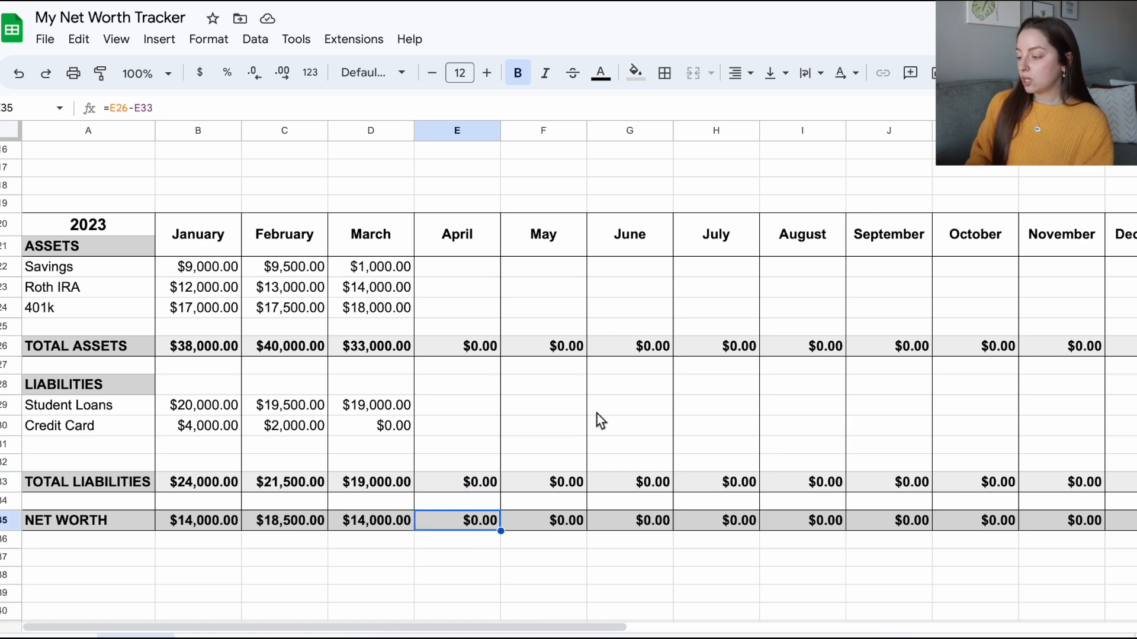
# Step: Insert a chart based on the month and net worth list in P36:Q47
pyautogui.hscroll(15, 597, 414)
pyautogui.scroll(-4, 597, 414)
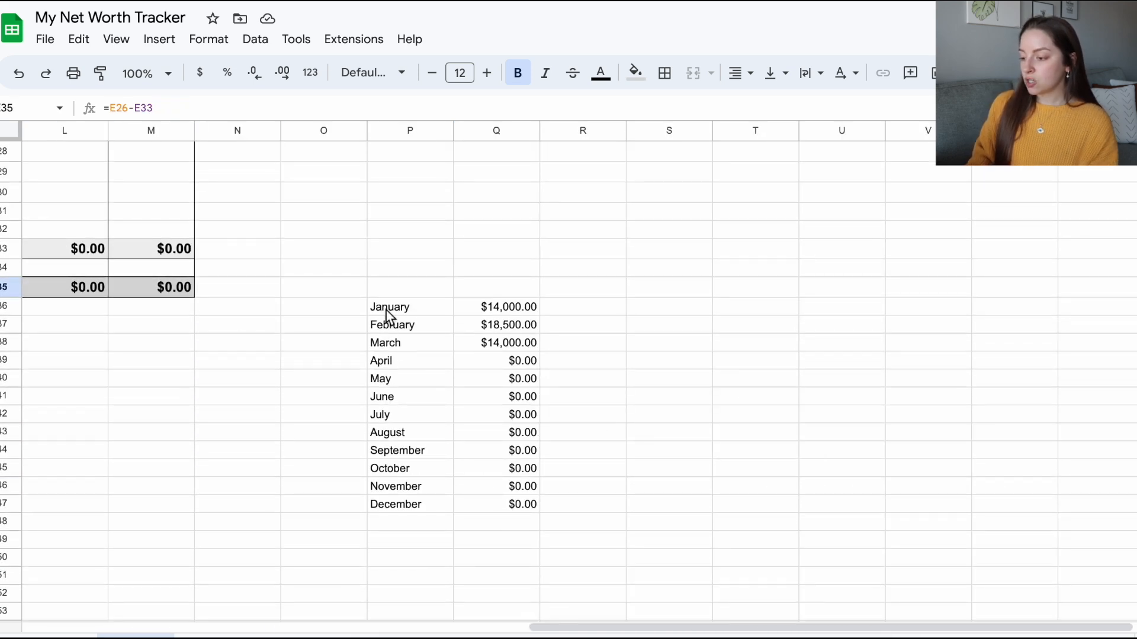
pyautogui.moveTo(388, 308); pyautogui.dragTo(524, 507)
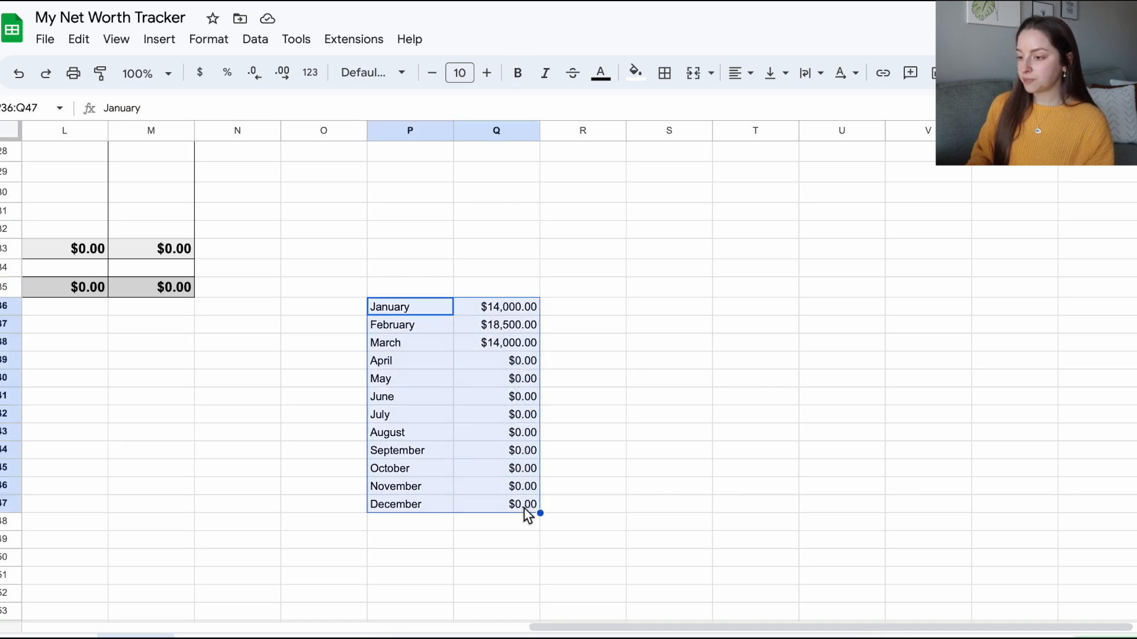
pyautogui.click(166, 47)
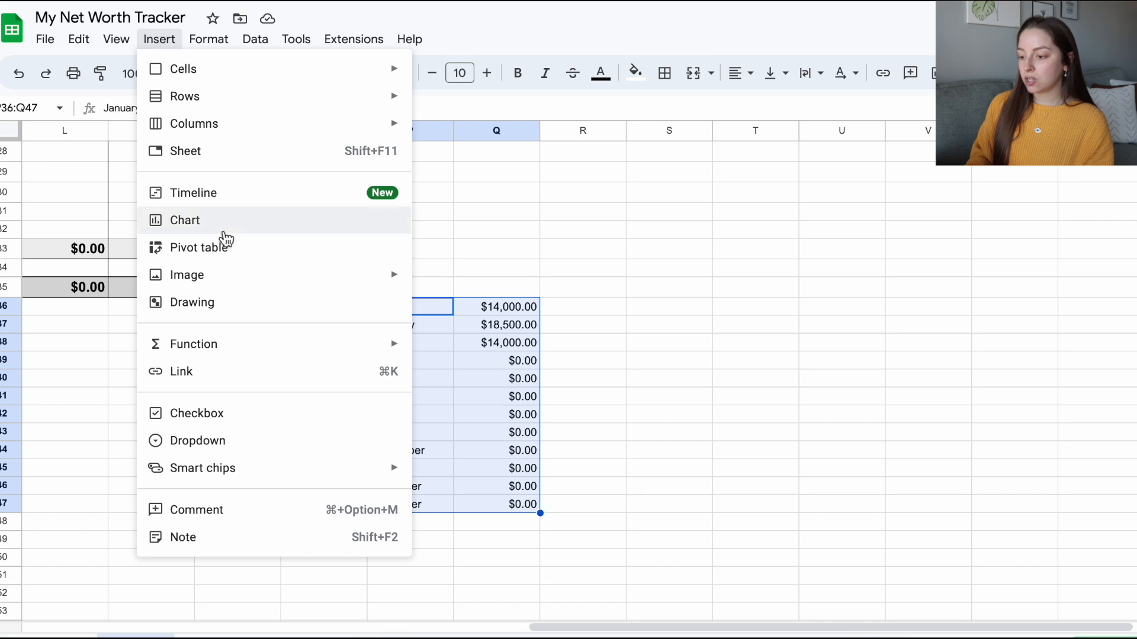
pyautogui.click(208, 227)
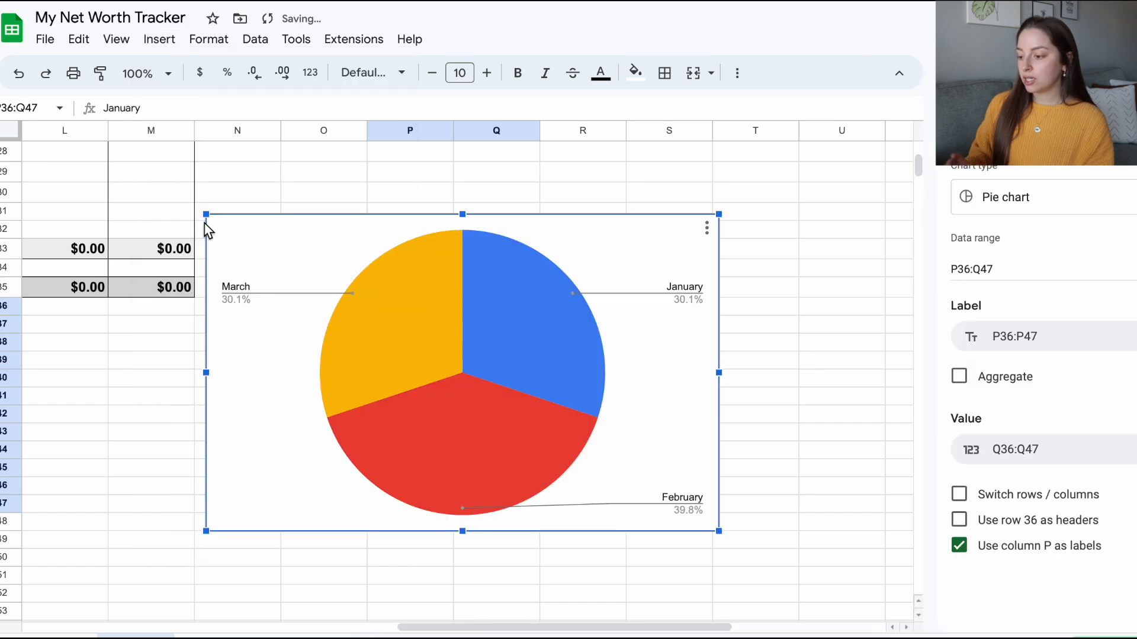
# Step: Move the chart into the empty rows above the 2023 table, starting at column A, and widen it through column G
pyautogui.hscroll(-5, 402, 364)
pyautogui.scroll(2, 402, 365)
pyautogui.hscroll(3, 426, 389)
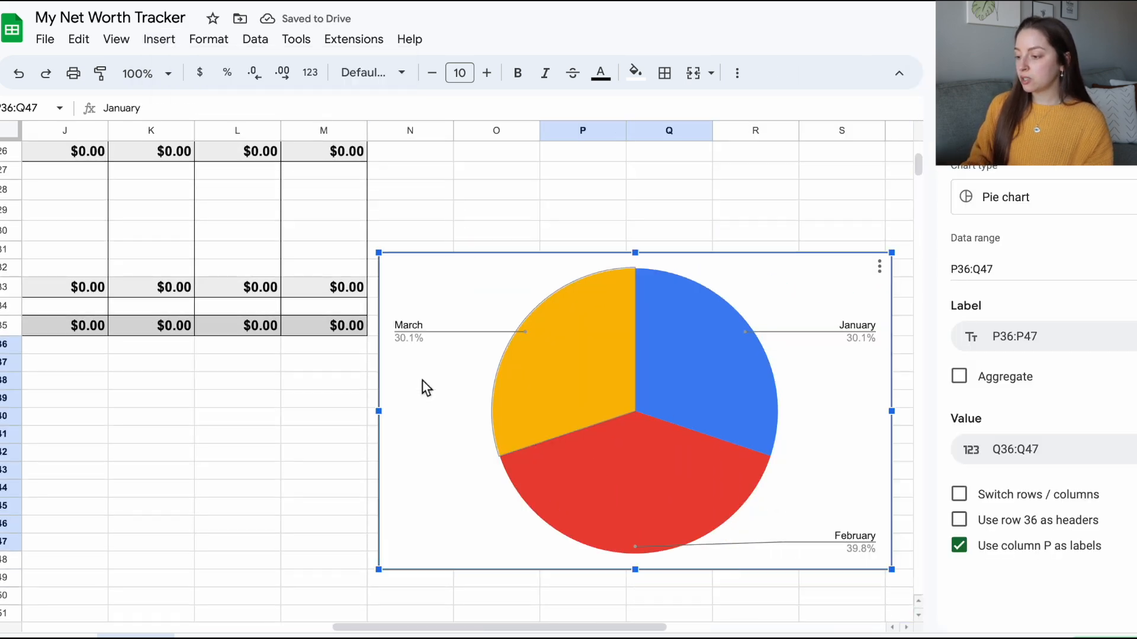
pyautogui.hscroll(-3, 444, 387)
pyautogui.scroll(1, 464, 386)
pyautogui.moveTo(714, 358); pyautogui.dragTo(305, 152)
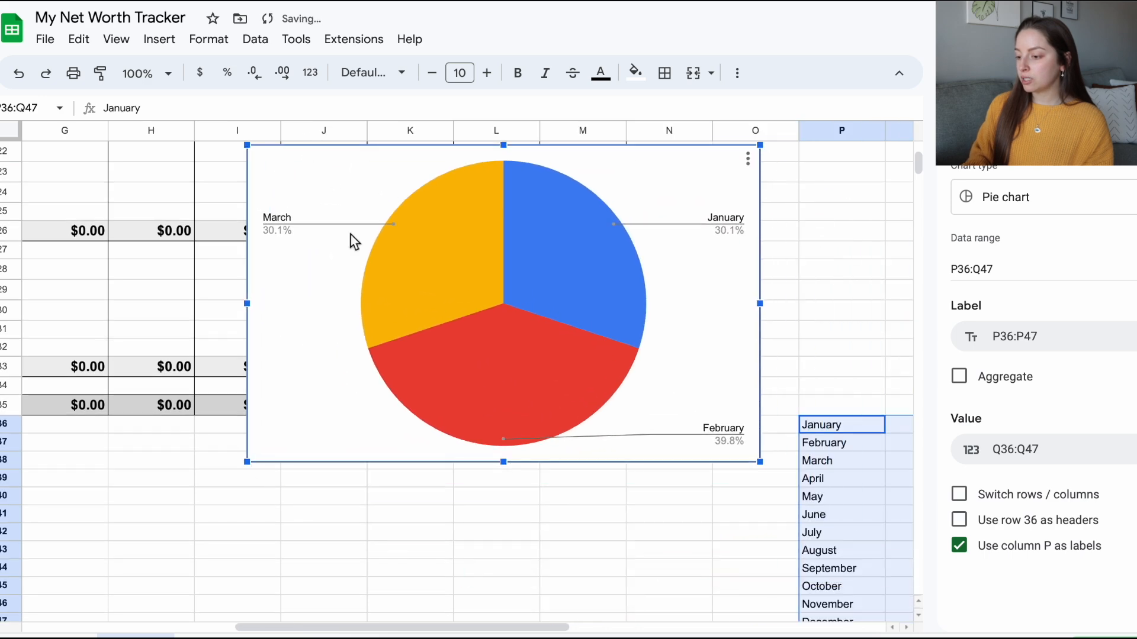
pyautogui.hscroll(-7, 439, 386)
pyautogui.scroll(3, 439, 385)
pyautogui.moveTo(852, 347); pyautogui.dragTo(140, 183)
pyautogui.scroll(4, 141, 185)
pyautogui.moveTo(170, 380); pyautogui.dragTo(110, 166)
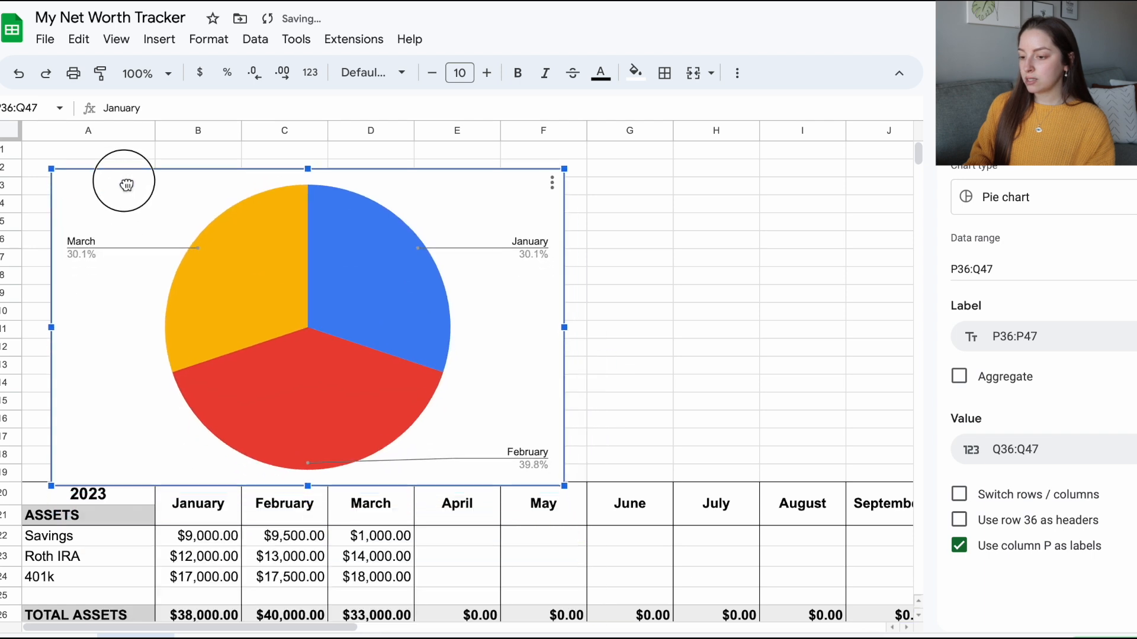
pyautogui.moveTo(522, 307); pyautogui.dragTo(643, 307)
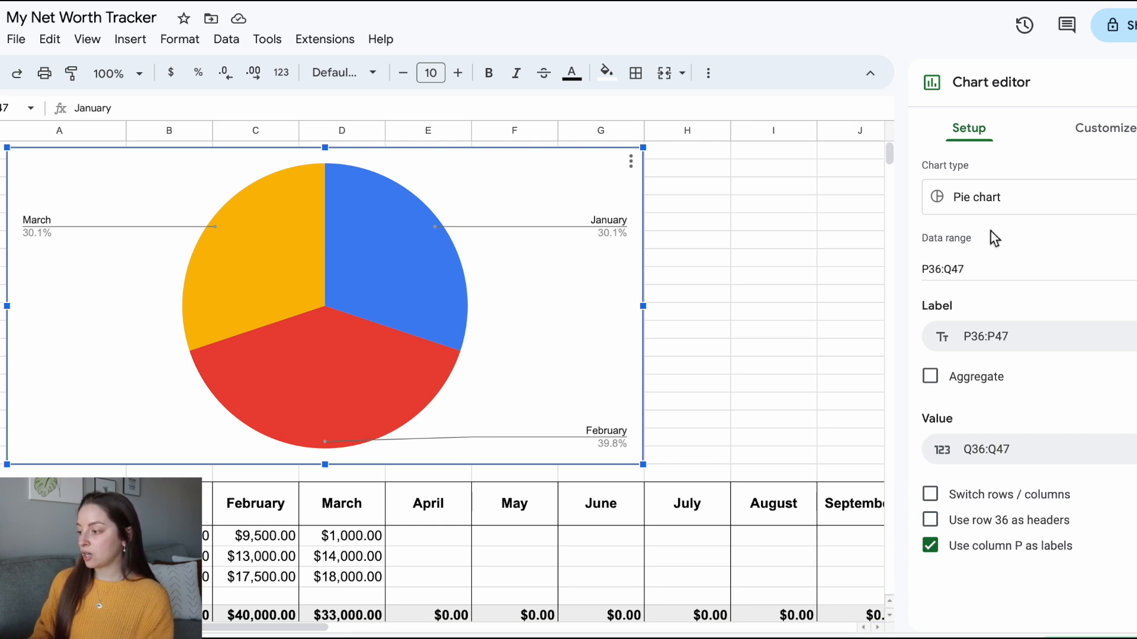
# Step: Change the chart type to a line chart
pyautogui.click(1022, 206)
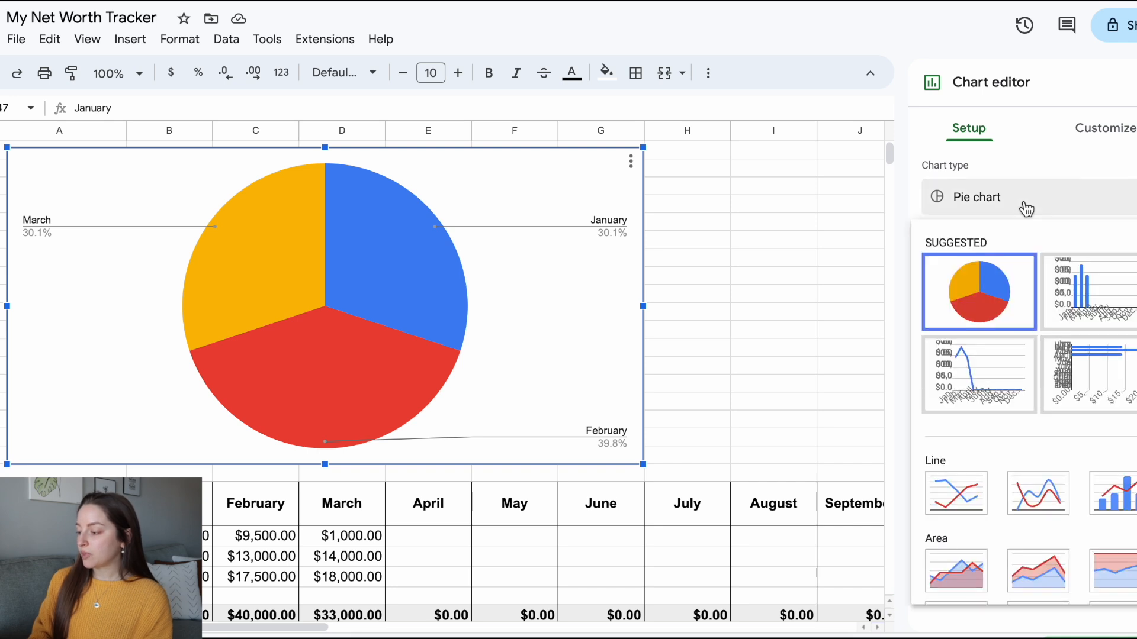
pyautogui.scroll(-2, 1053, 421)
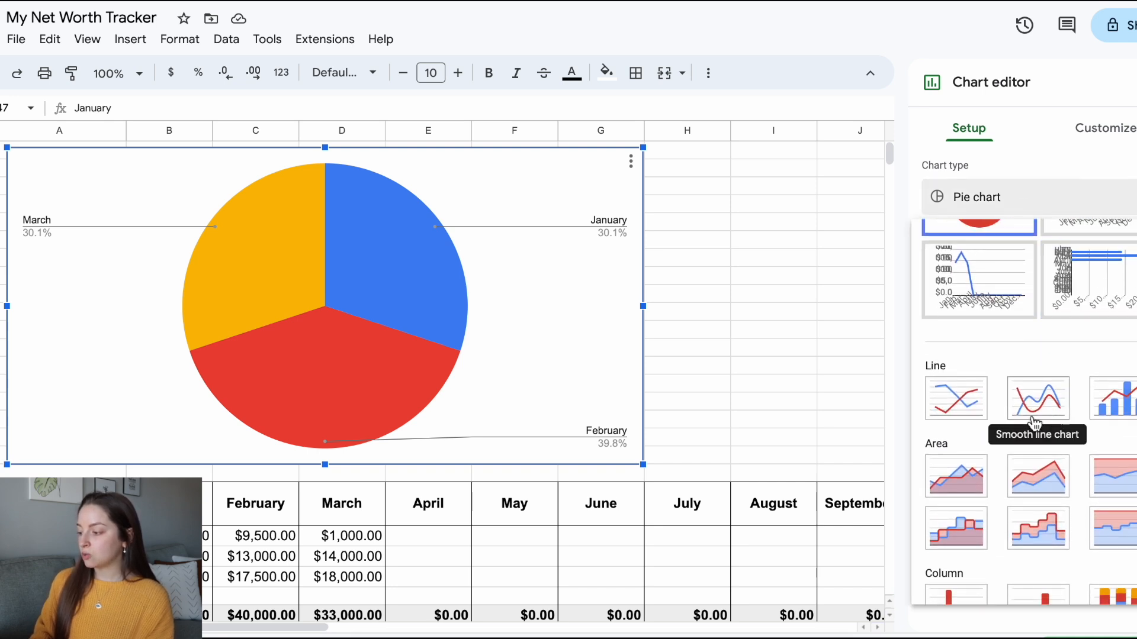
pyautogui.click(968, 409)
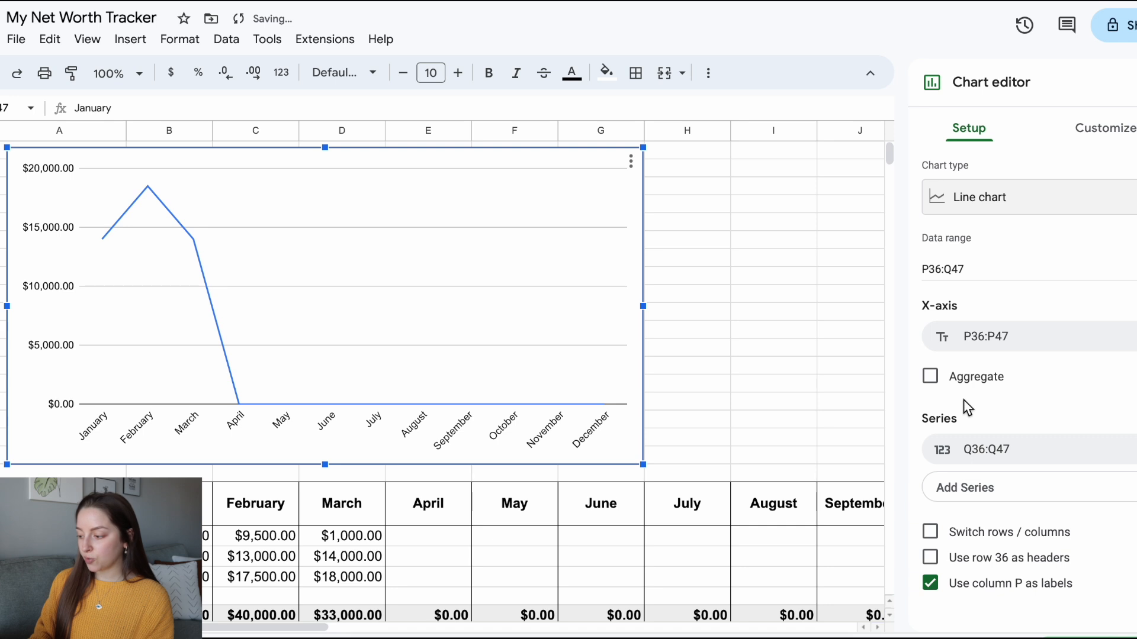
# Step: Try the column chart type on the net worth chart
pyautogui.click(1007, 215)
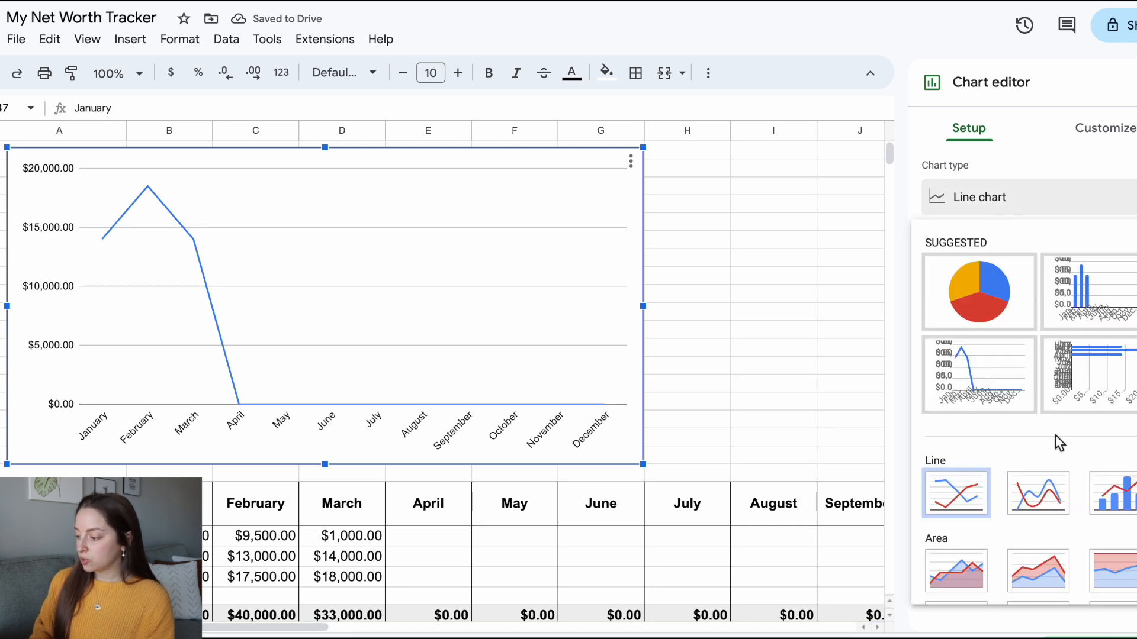
pyautogui.scroll(-3, 1057, 437)
pyautogui.scroll(-2, 1059, 442)
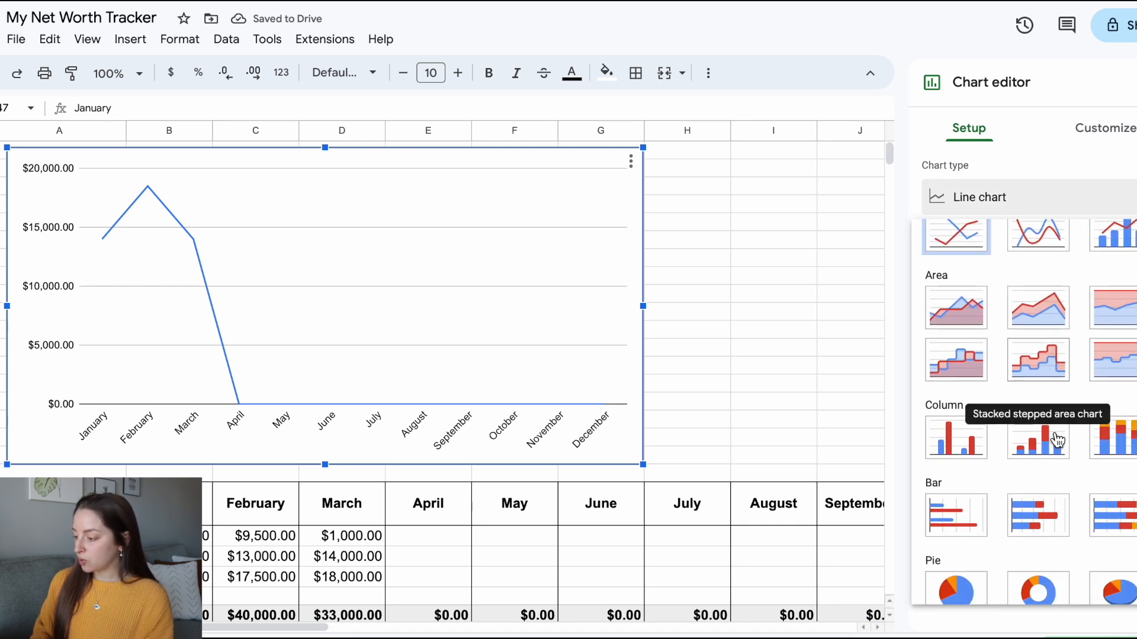
pyautogui.click(964, 439)
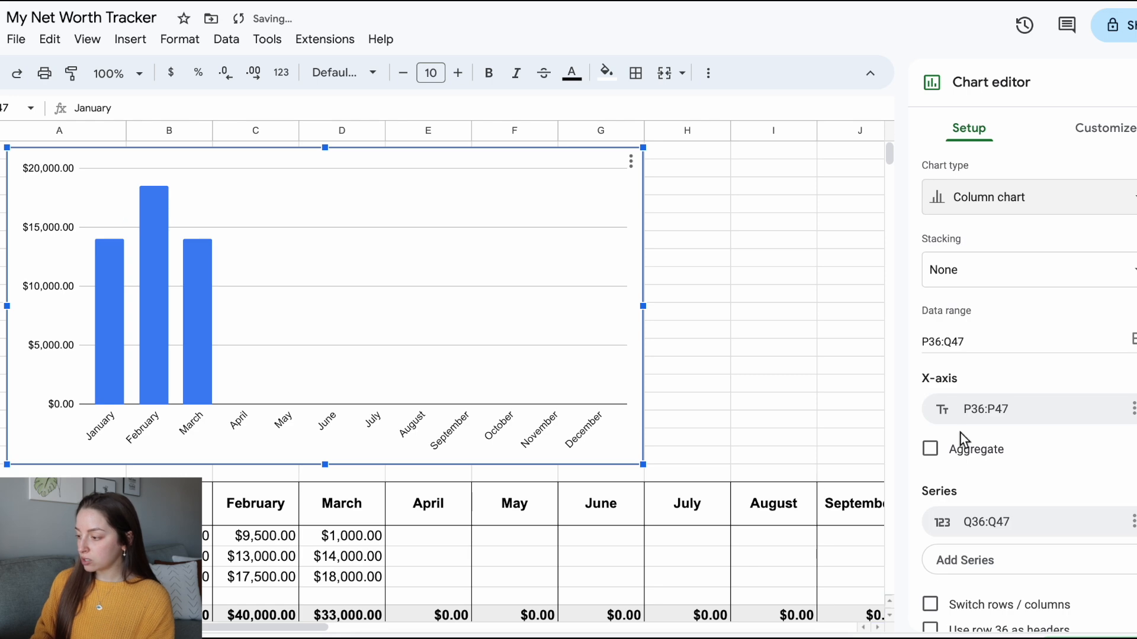
# Step: Try the bar chart type on the net worth chart and switch it back to a line chart
pyautogui.click(978, 208)
pyautogui.scroll(-3, 1028, 393)
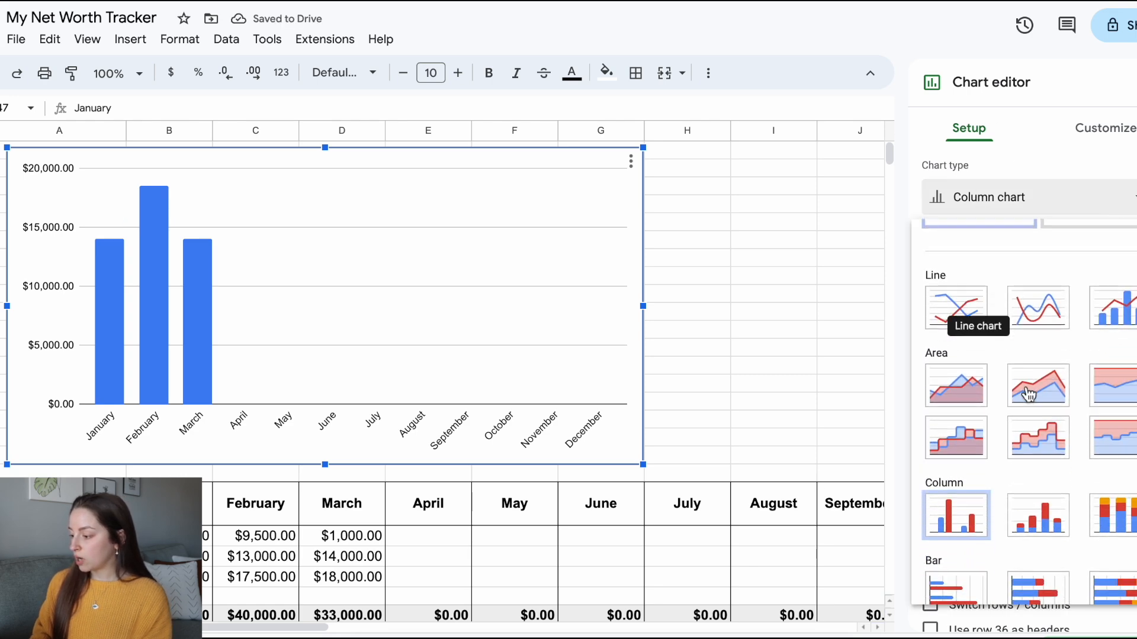
pyautogui.scroll(-2, 1028, 393)
pyautogui.click(960, 523)
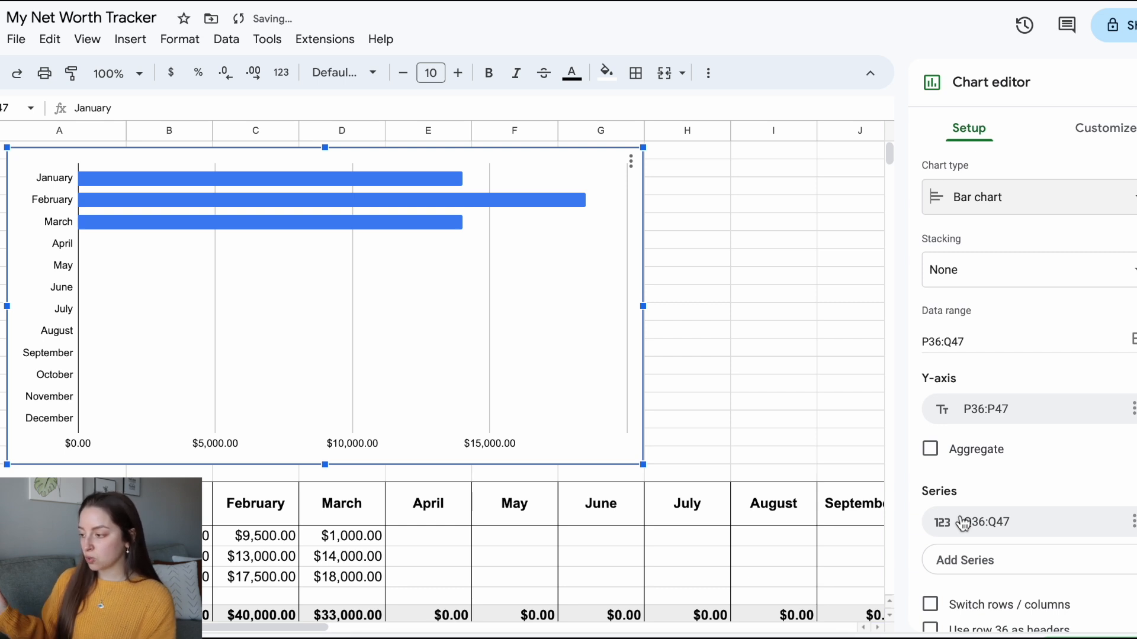
pyautogui.click(1023, 214)
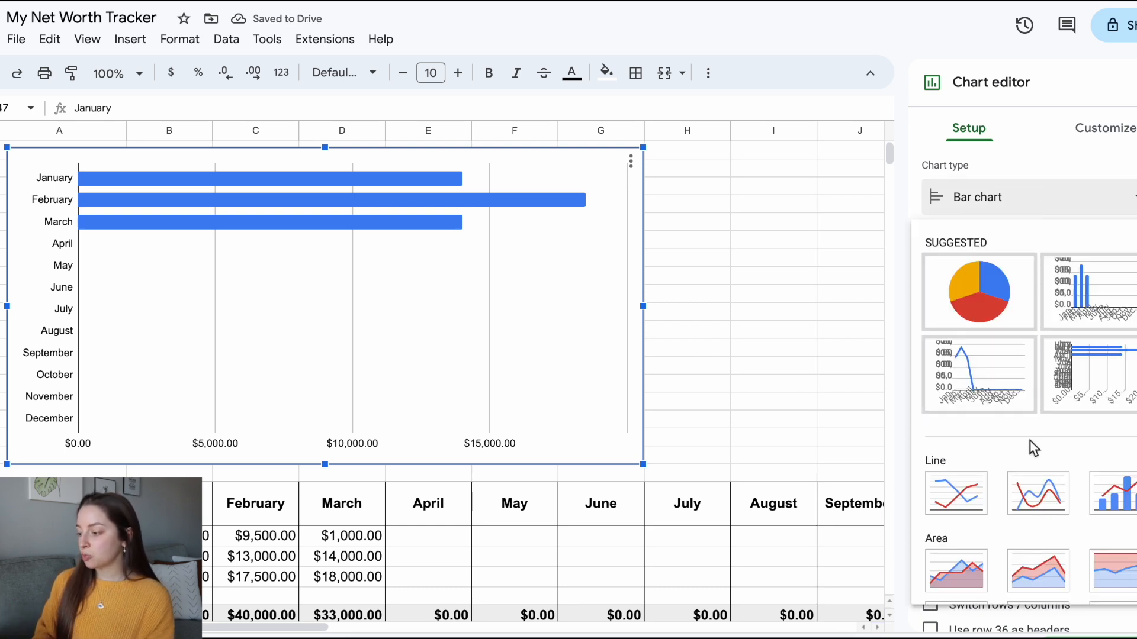
pyautogui.click(964, 502)
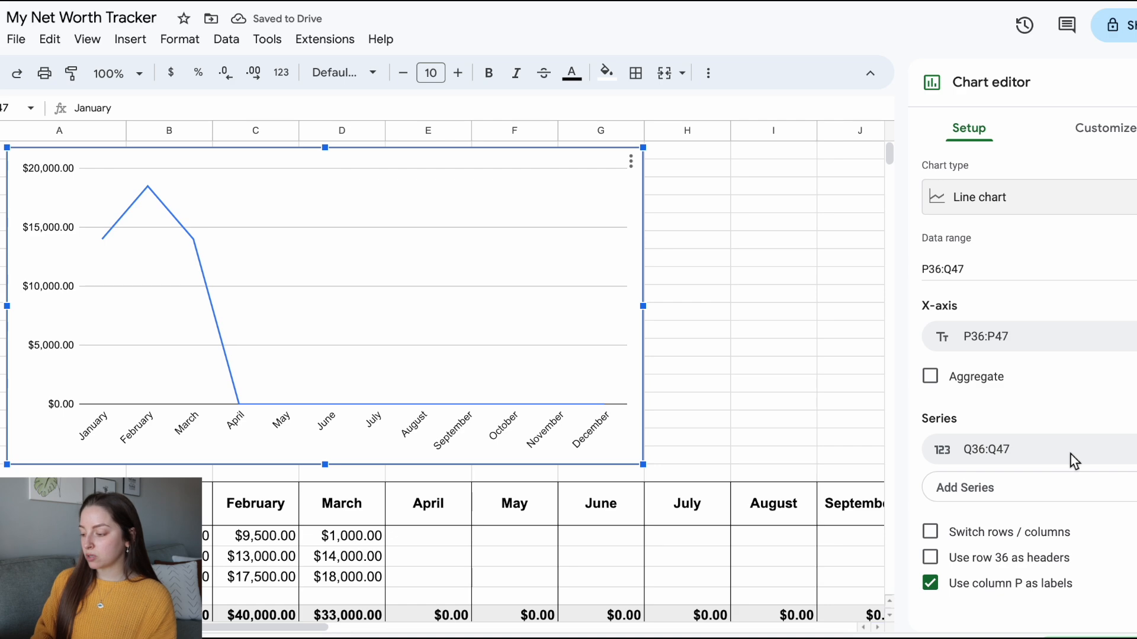
pyautogui.scroll(-1, 803, 437)
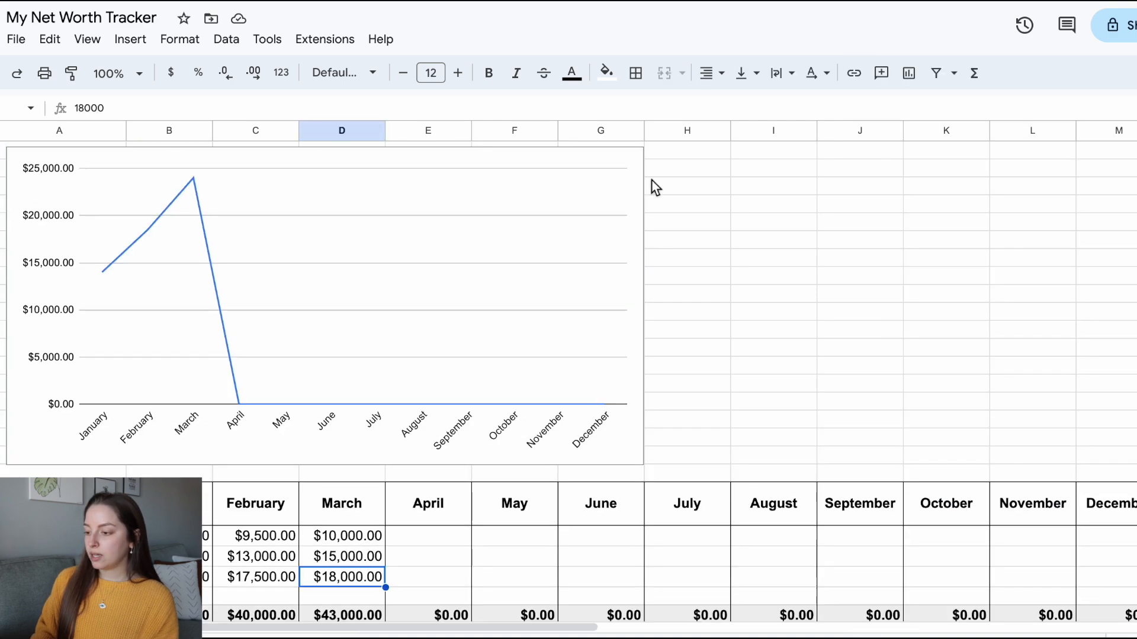
# Step: Set the chart's title to "2023 Net Worth"
pyautogui.doubleClick(429, 191)
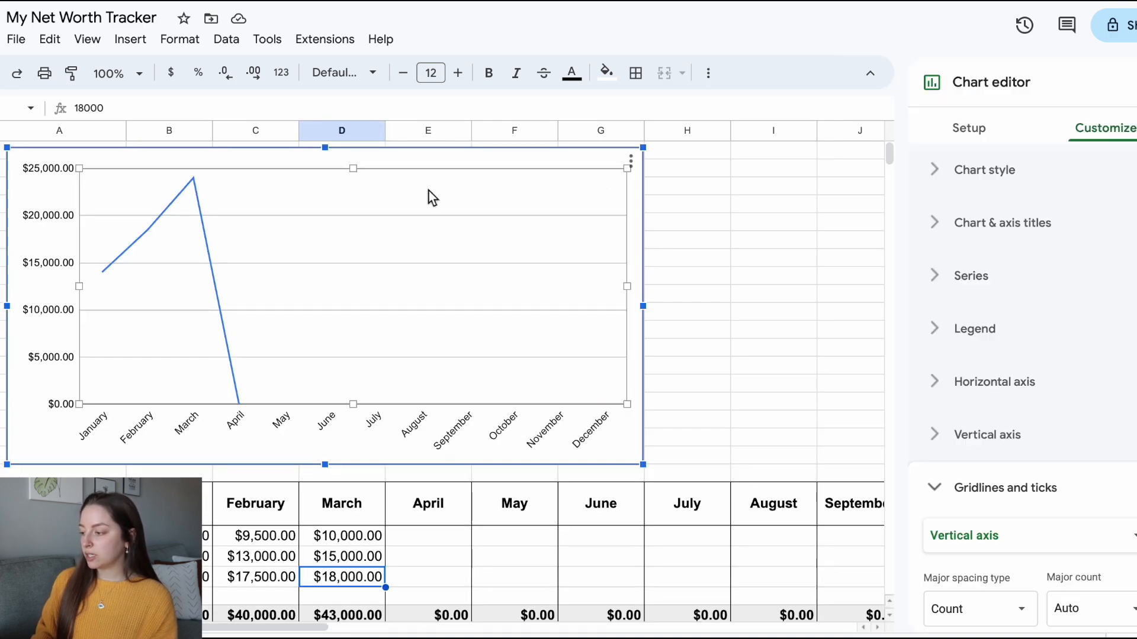
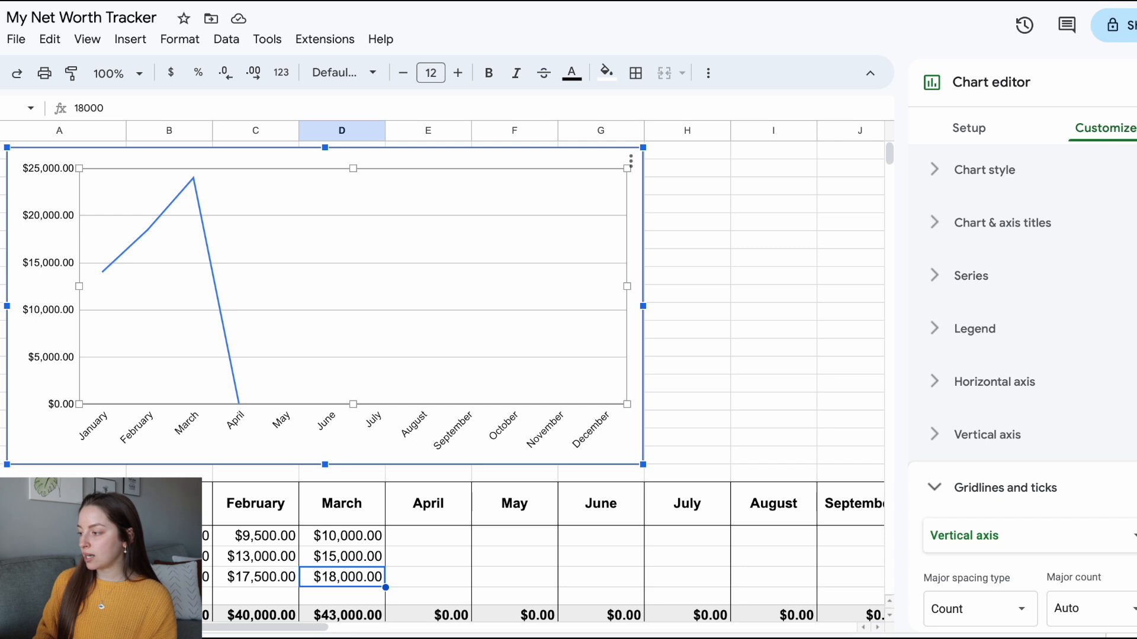
pyautogui.press('Escape')
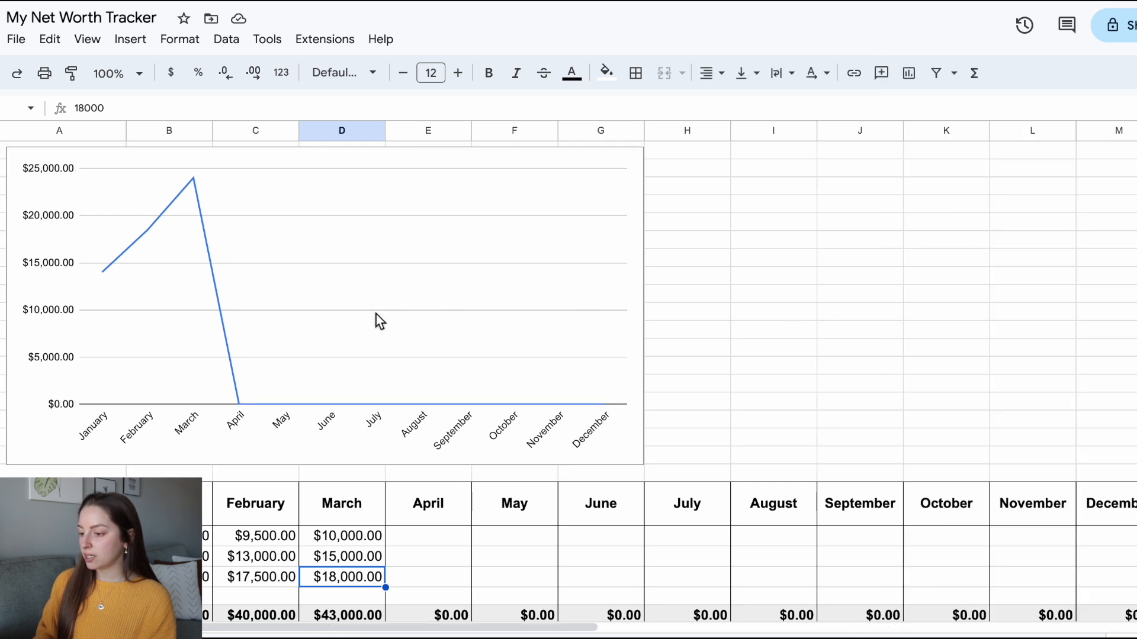
pyautogui.click(277, 286)
pyautogui.doubleClick(277, 286)
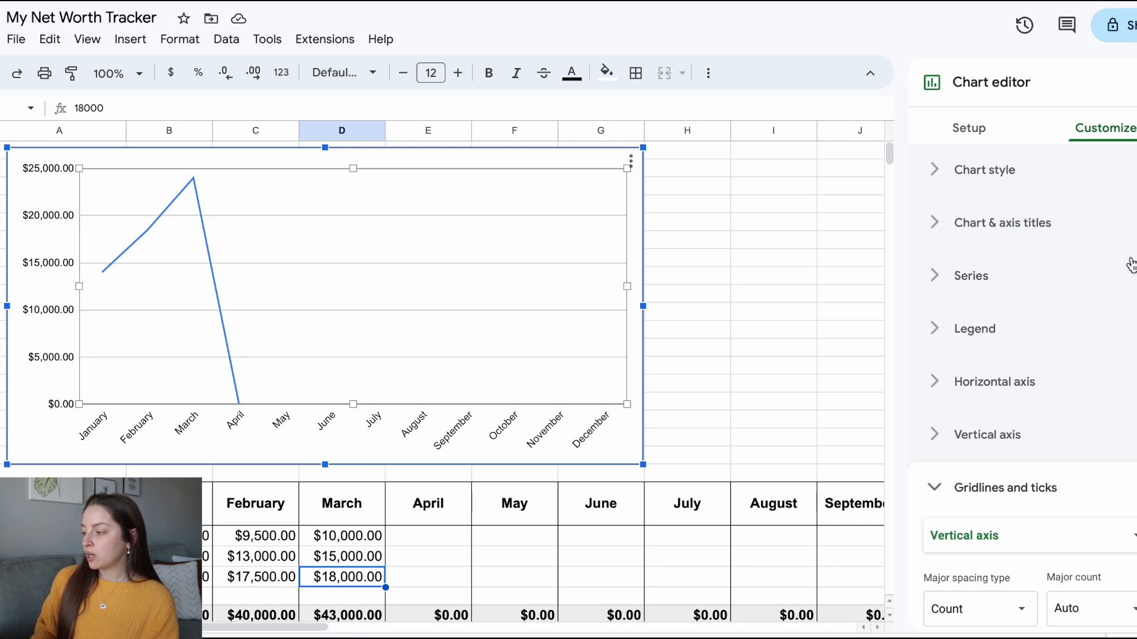
pyautogui.click(1002, 227)
pyautogui.scroll(-1, 1078, 289)
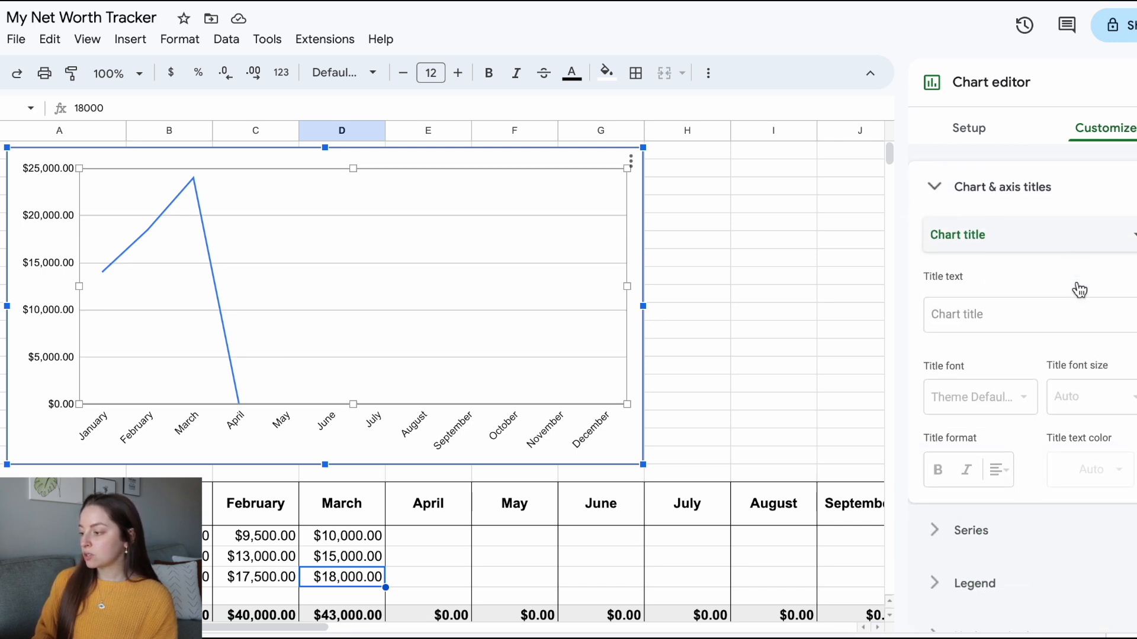
pyautogui.click(984, 314)
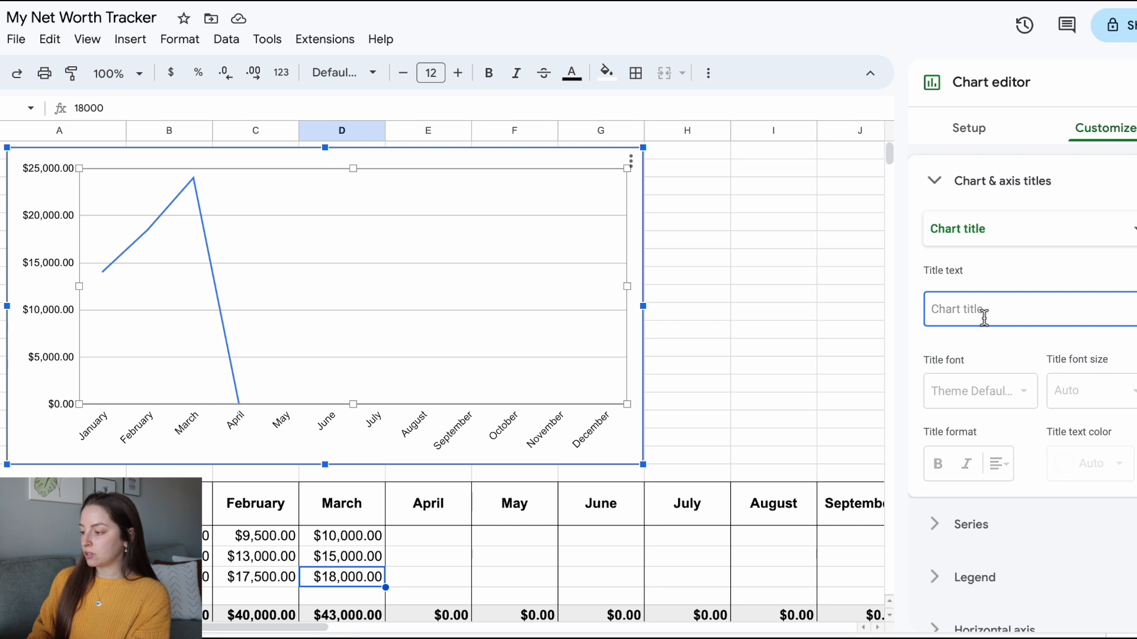
pyautogui.write('Net Worth')
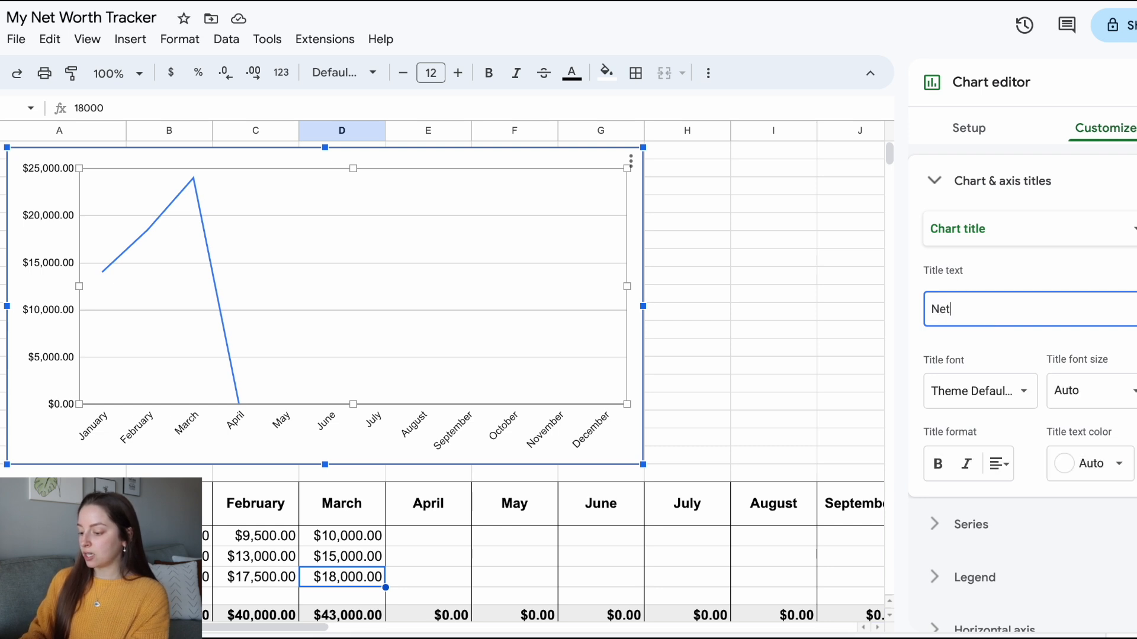
pyautogui.click(933, 311)
pyautogui.write('2023')
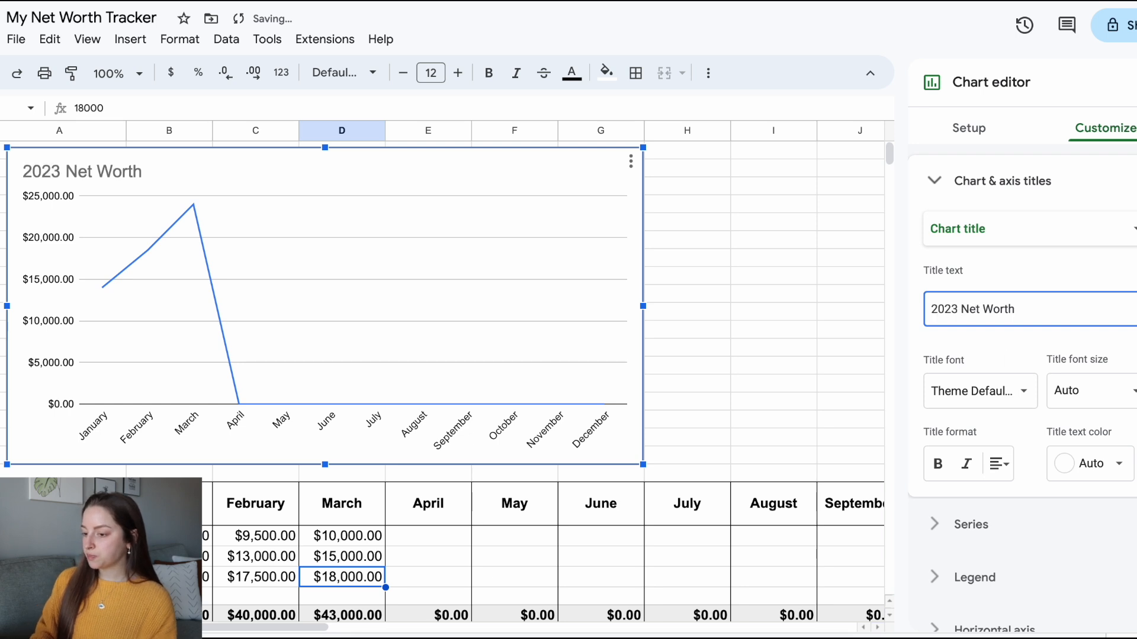
pyautogui.click(1009, 354)
# Step: Change the line color of the chart's net worth series to dark green
pyautogui.scroll(-1, 1006, 351)
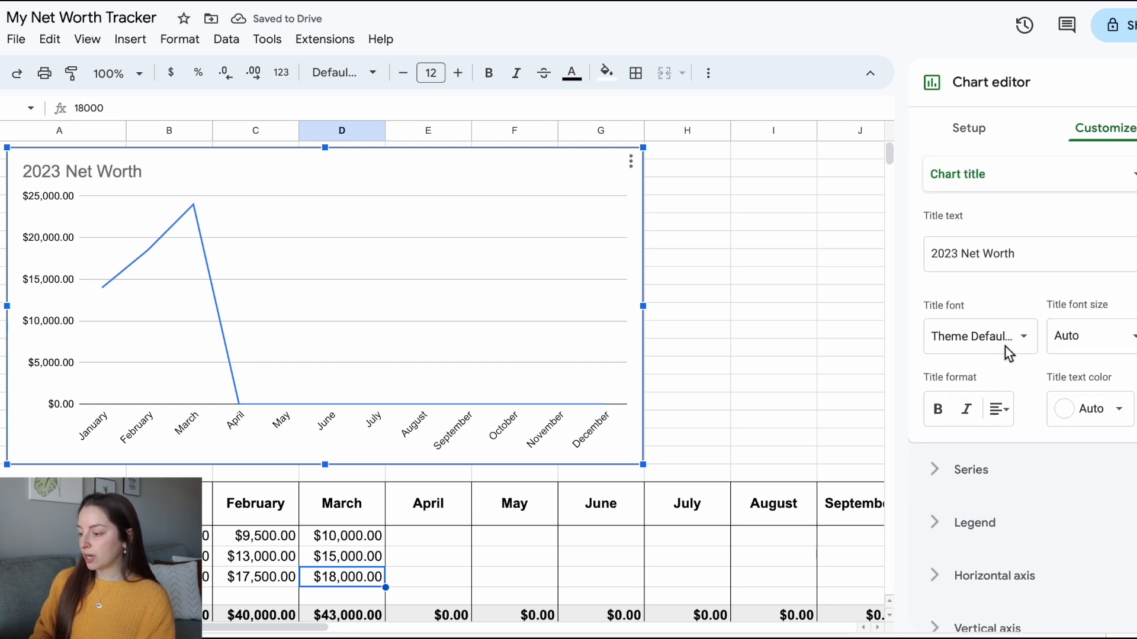
pyautogui.click(940, 470)
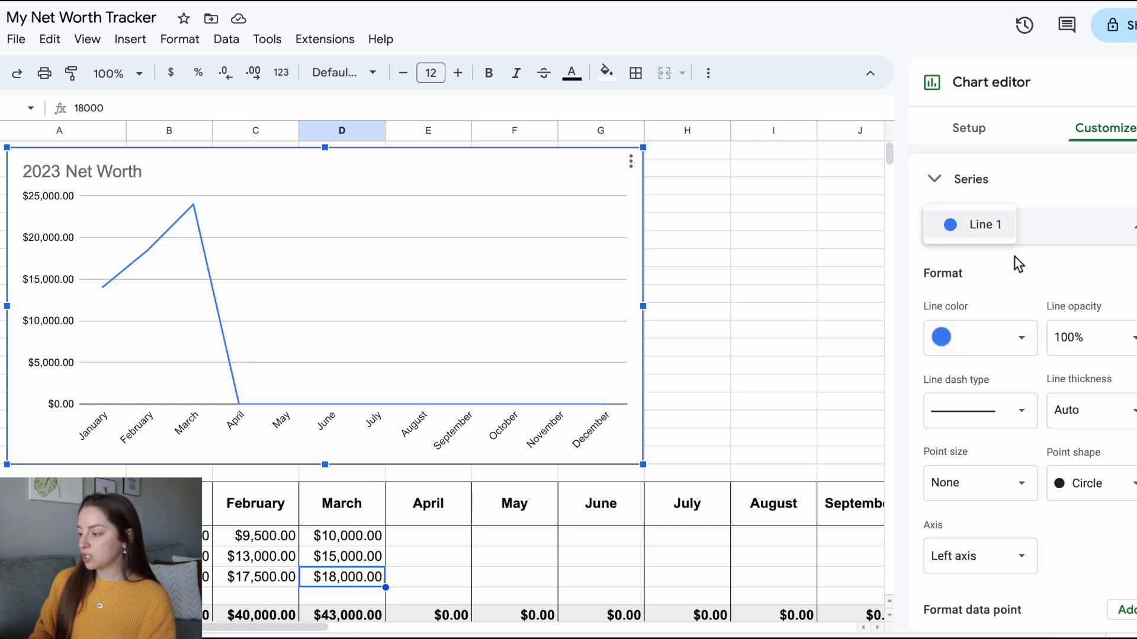
pyautogui.click(986, 351)
pyautogui.click(1017, 517)
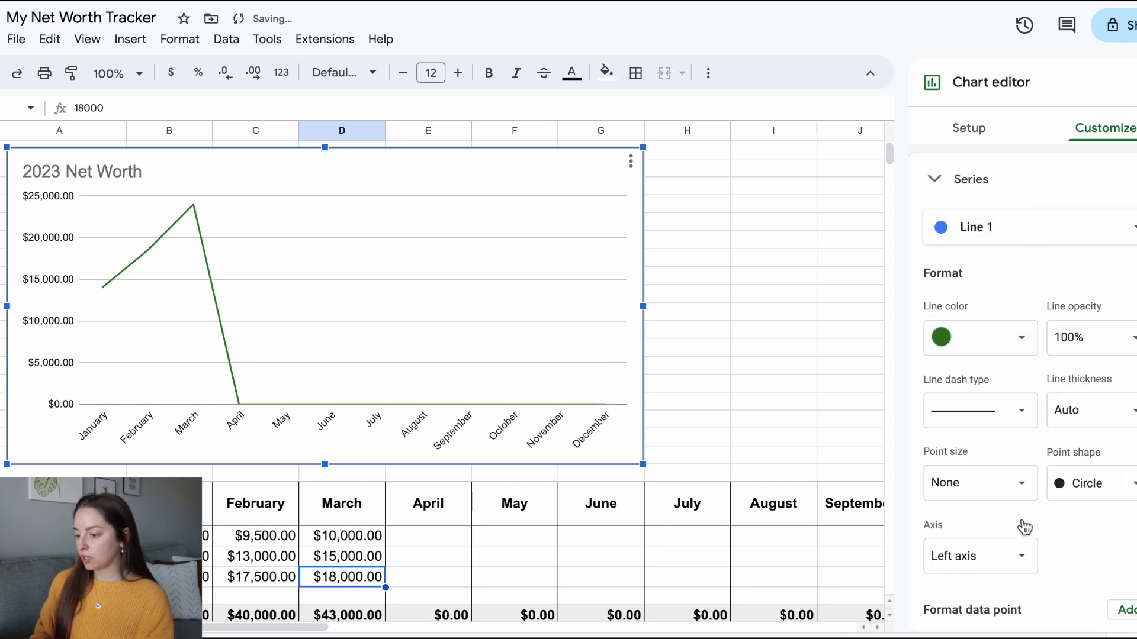
# Step: Try adding a trendline to the net worth series and remove it again
pyautogui.scroll(-5, 977, 391)
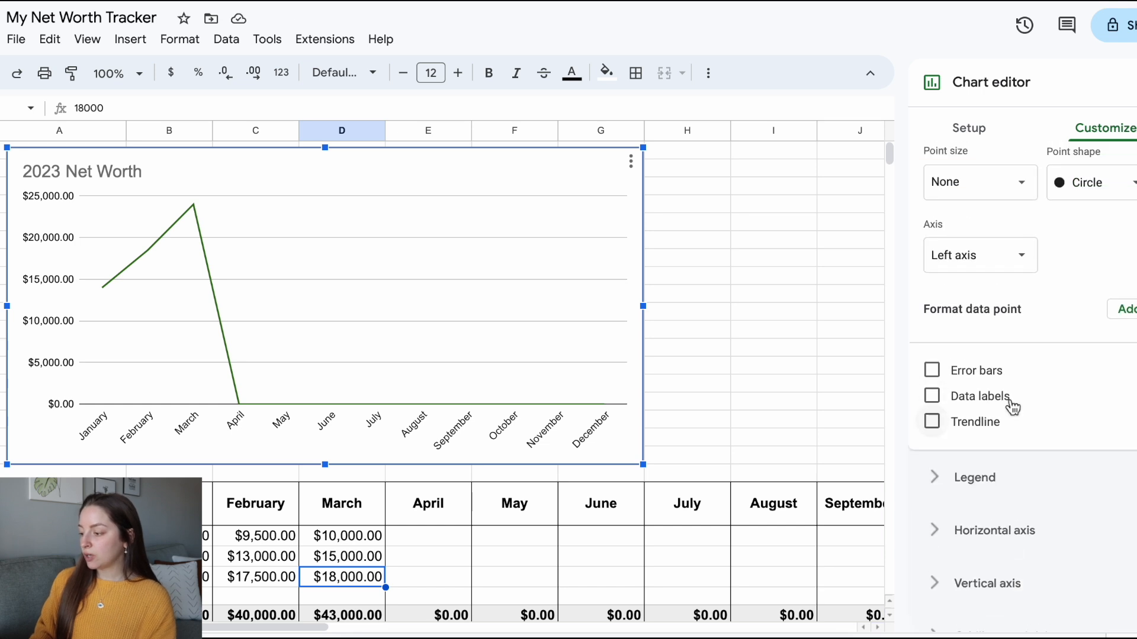
pyautogui.click(932, 422)
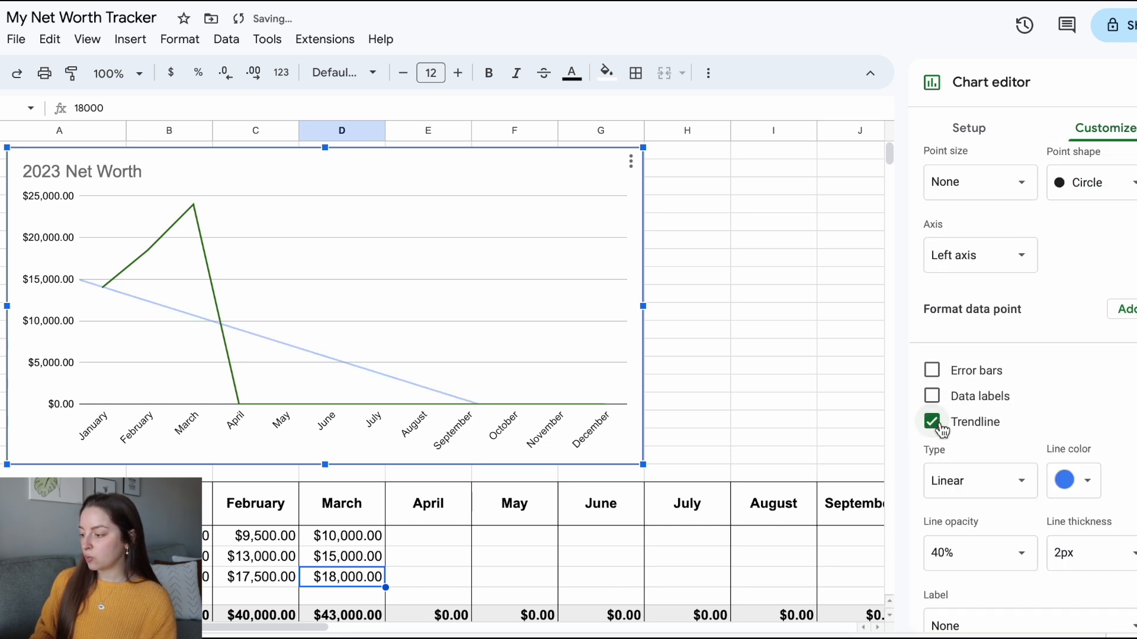
pyautogui.click(932, 422)
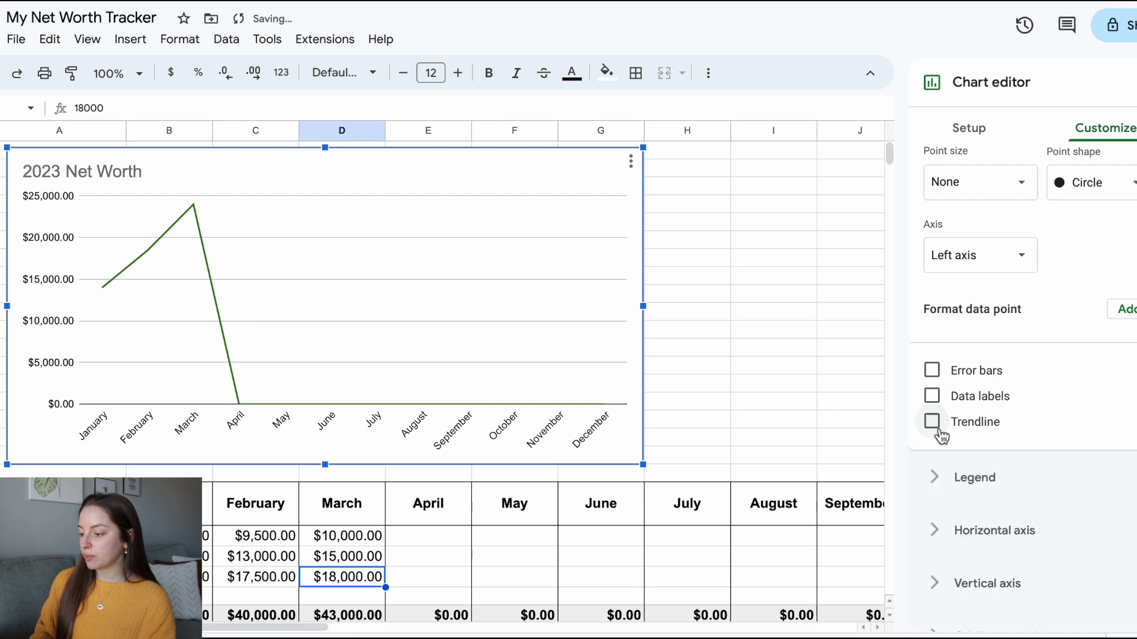
# Step: Clear the net worth formulas for April through December in E35:M35 and check the chart
pyautogui.scroll(-5, 714, 362)
pyautogui.press('Escape')
pyautogui.hscroll(2, 791, 439)
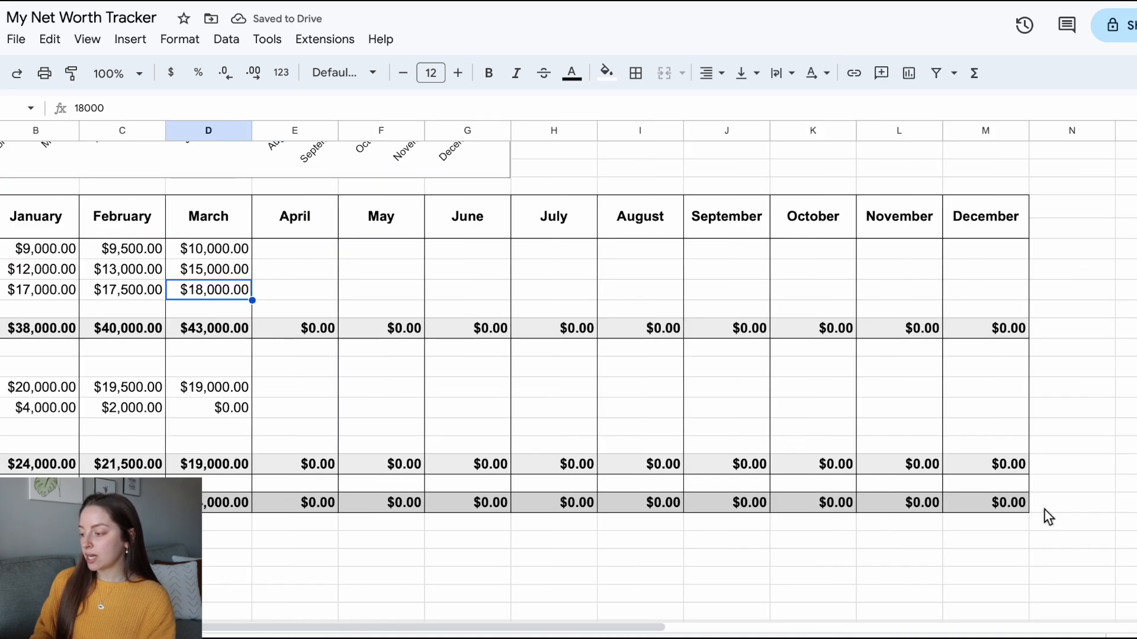
pyautogui.moveTo(1005, 506); pyautogui.dragTo(315, 500)
pyautogui.scroll(5, 496, 430)
pyautogui.hscroll(-2, 496, 431)
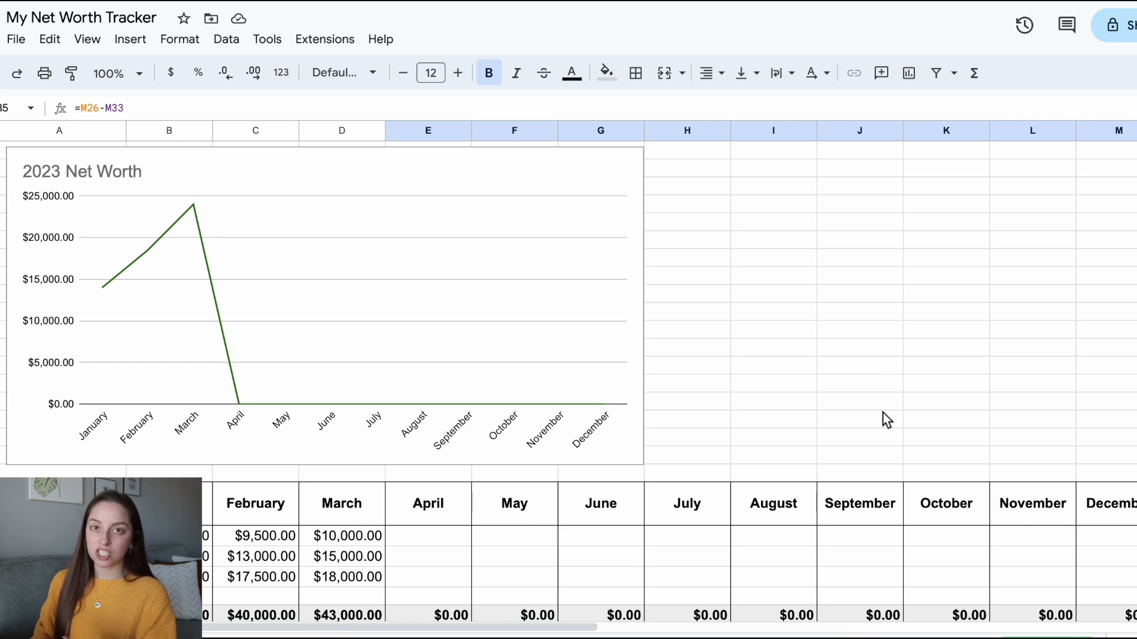
pyautogui.scroll(-4, 809, 396)
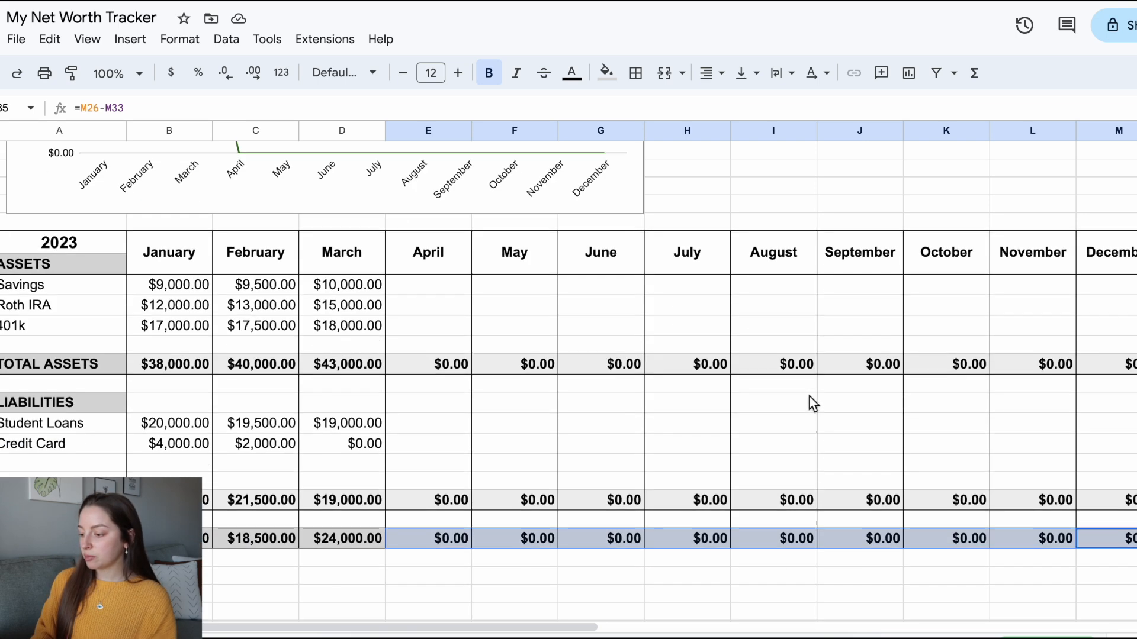
pyautogui.press('Delete')
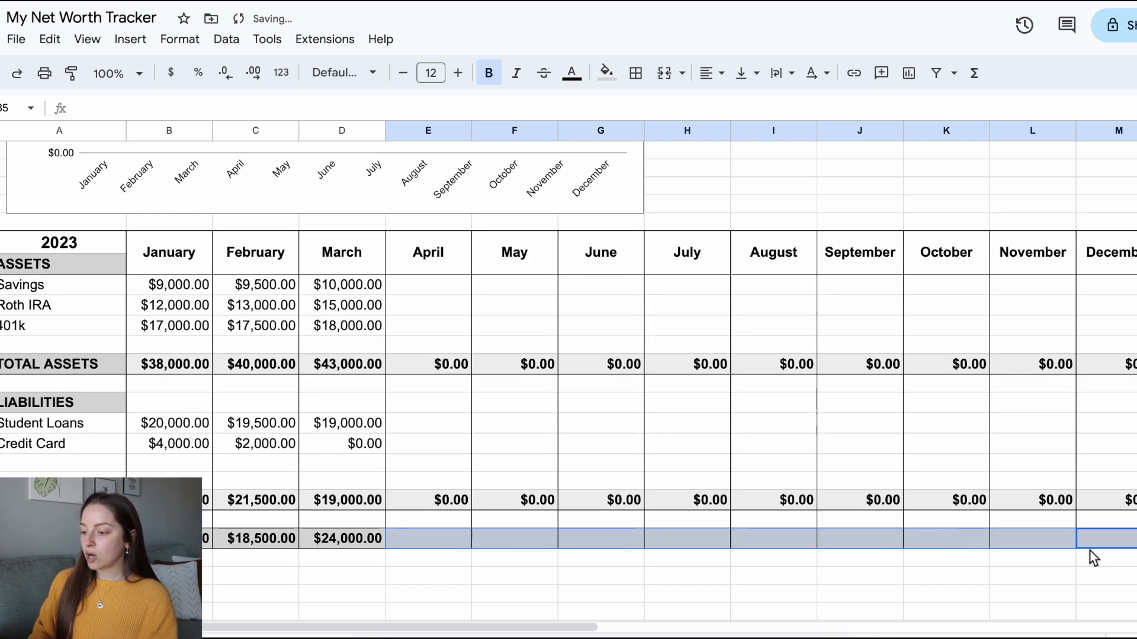
pyautogui.scroll(4, 740, 459)
pyautogui.scroll(-4, 560, 419)
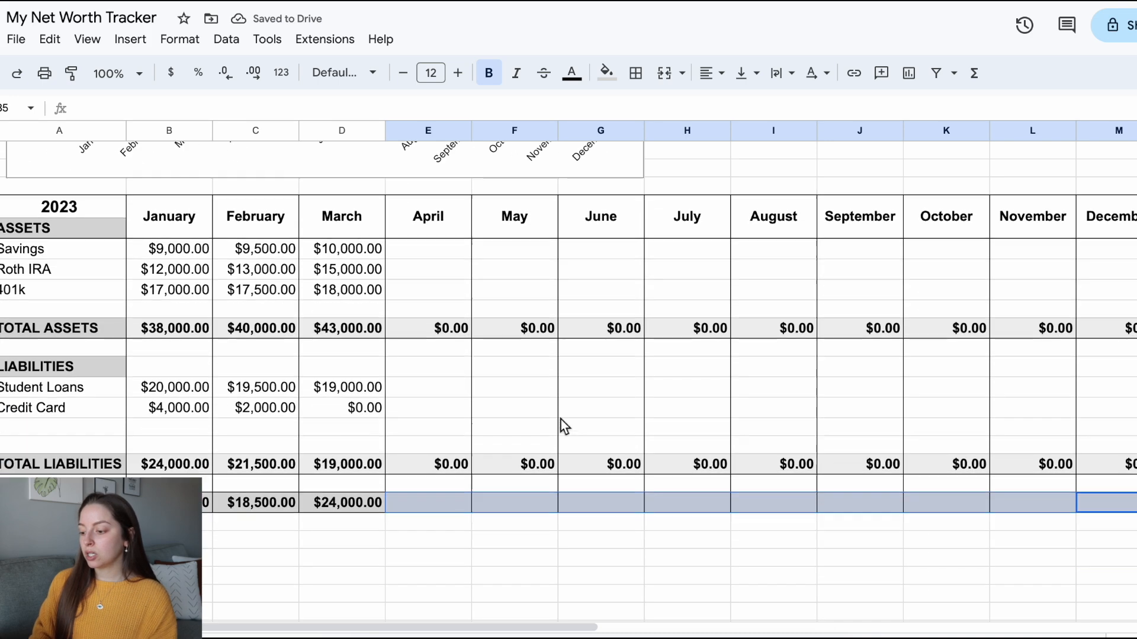
# Step: Try extending March's net worth formula into April, check its effect on the chart, and clear April's net worth cell
pyautogui.click(442, 251)
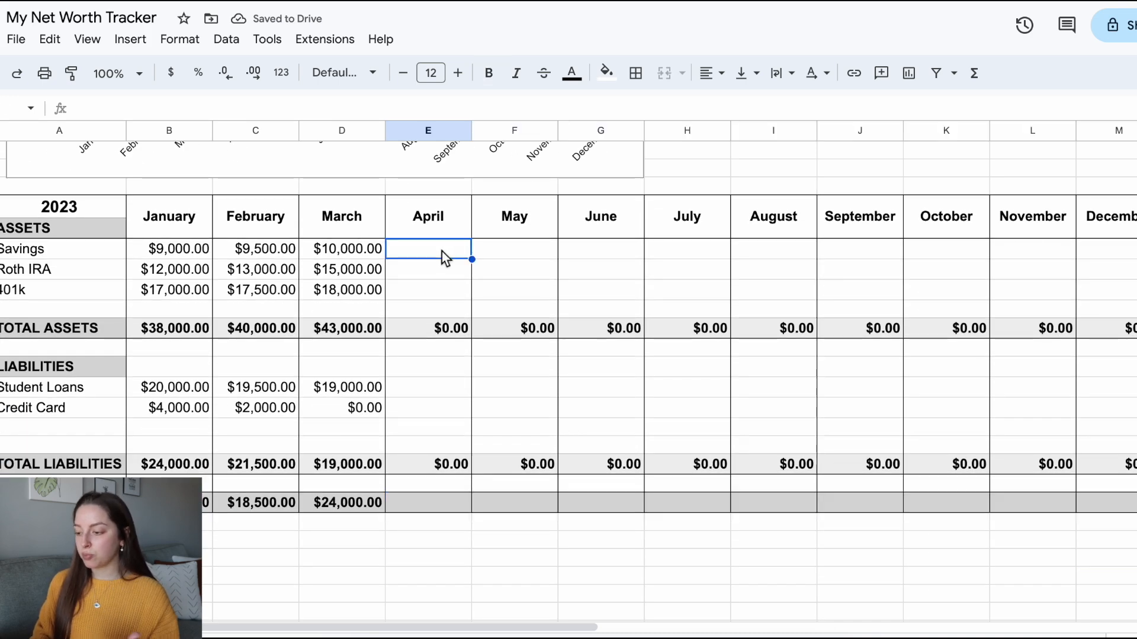
pyautogui.click(364, 509)
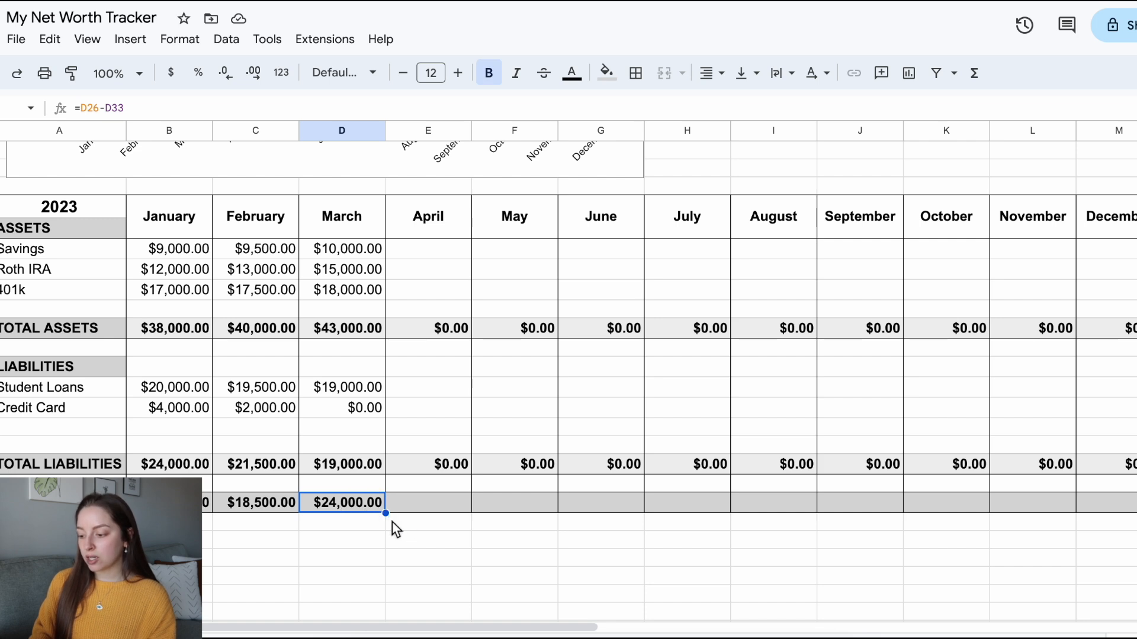
pyautogui.moveTo(388, 514); pyautogui.dragTo(424, 521)
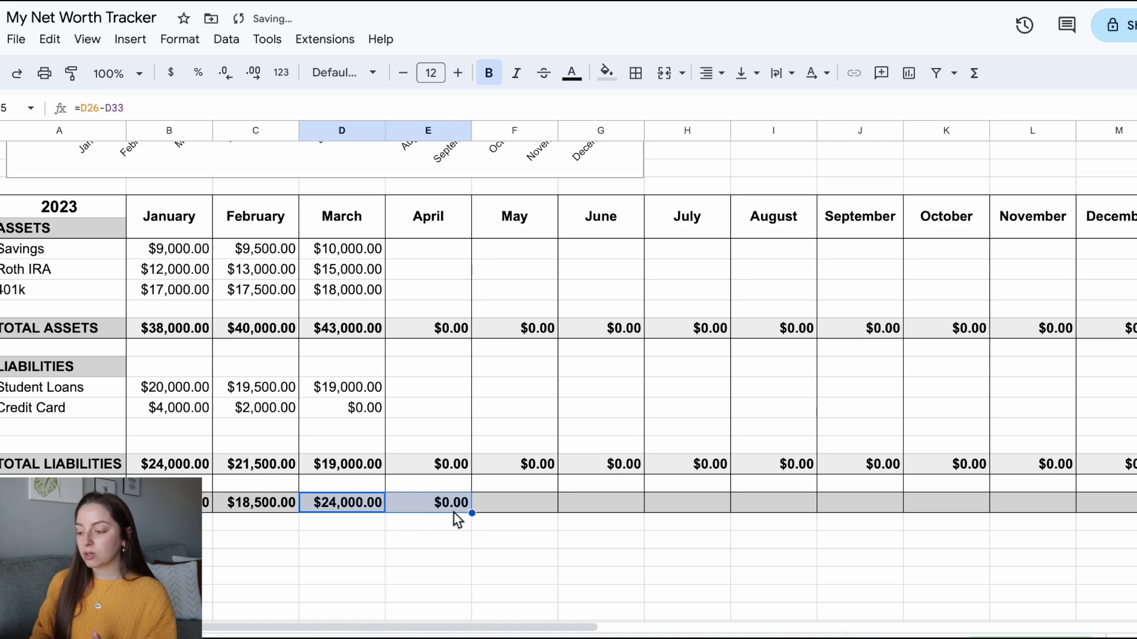
pyautogui.scroll(5, 457, 519)
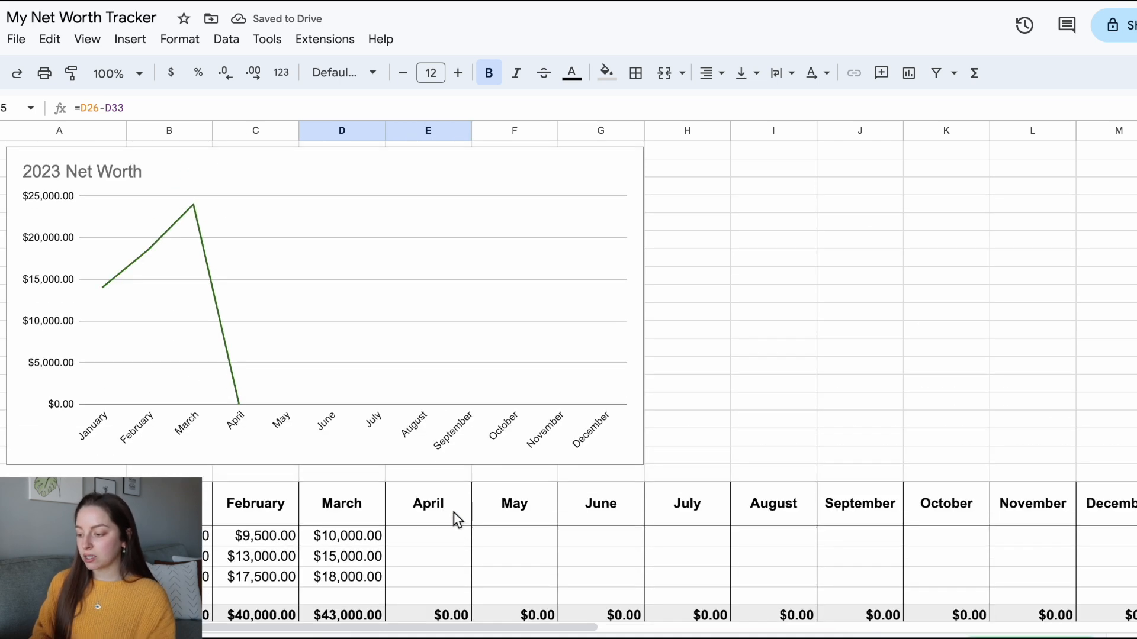
pyautogui.scroll(-4, 457, 520)
pyautogui.click(446, 564)
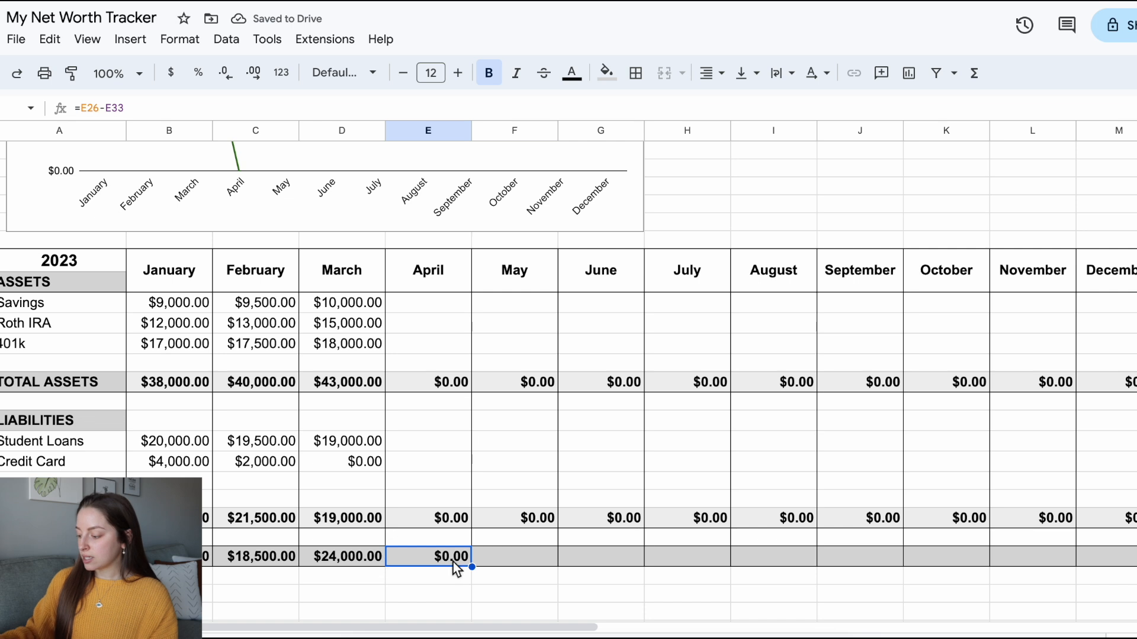
pyautogui.press('Delete')
# Step: Enter April's assets: 12,000 for Savings, 17,000 for Roth IRA and 20,000 for 401k
pyautogui.click(431, 304)
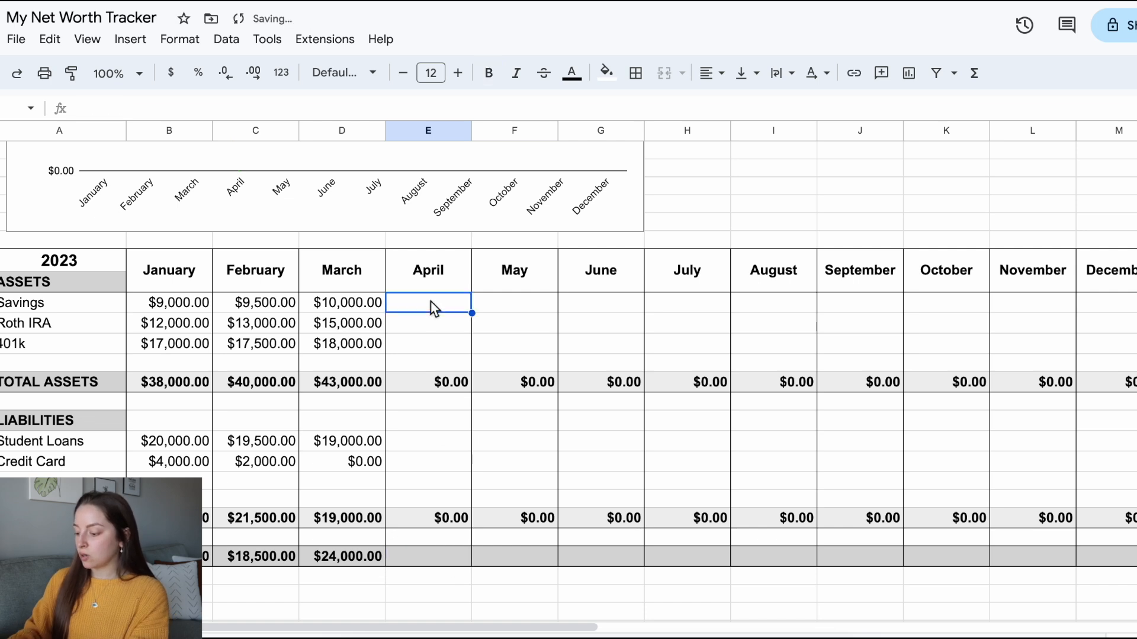
pyautogui.write('12,000')
pyautogui.press('Return')
pyautogui.write('17000')
pyautogui.press('Return')
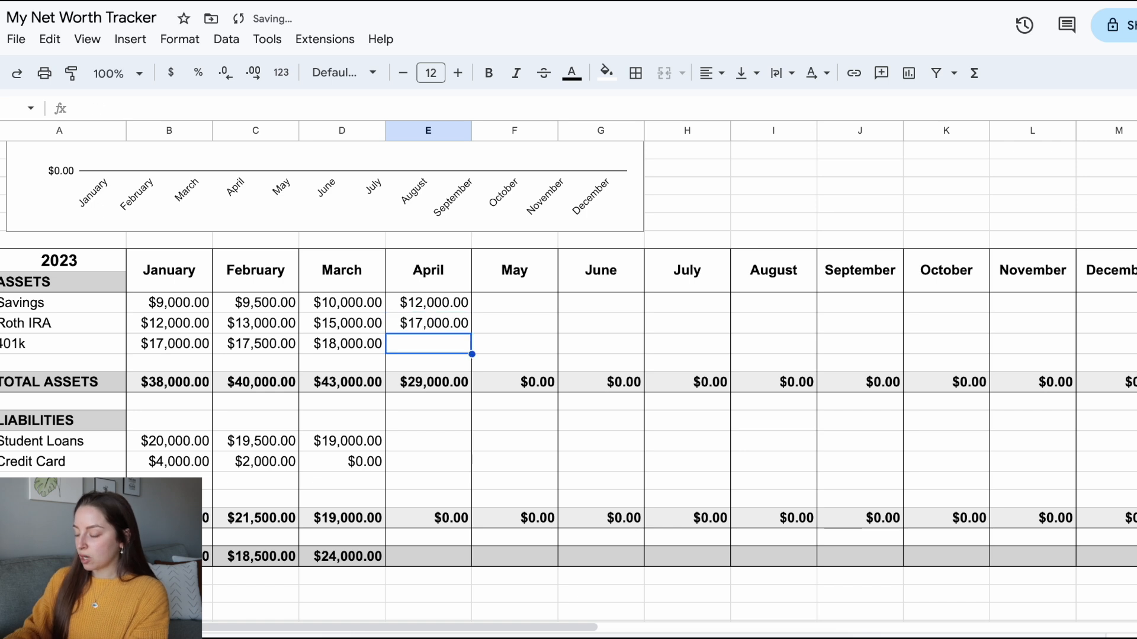
pyautogui.write('20,')
pyautogui.write('0000')
pyautogui.press('Return')
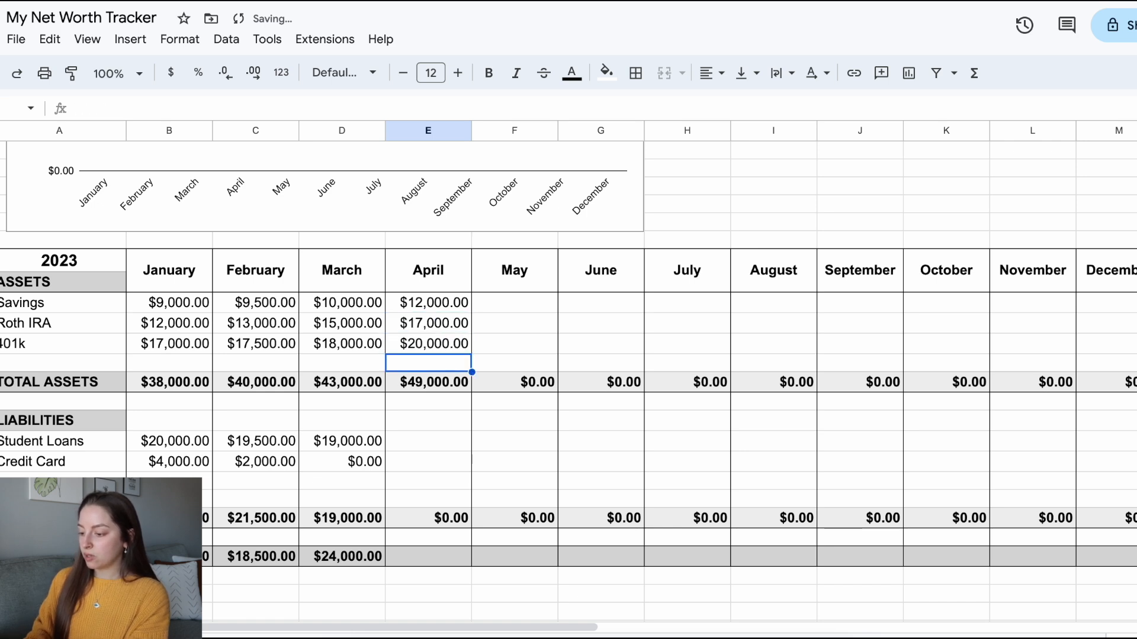
# Step: Enter April's liabilities: 18,000 for Student Loans and 0 for Credit Card
pyautogui.click(419, 448)
pyautogui.write('18')
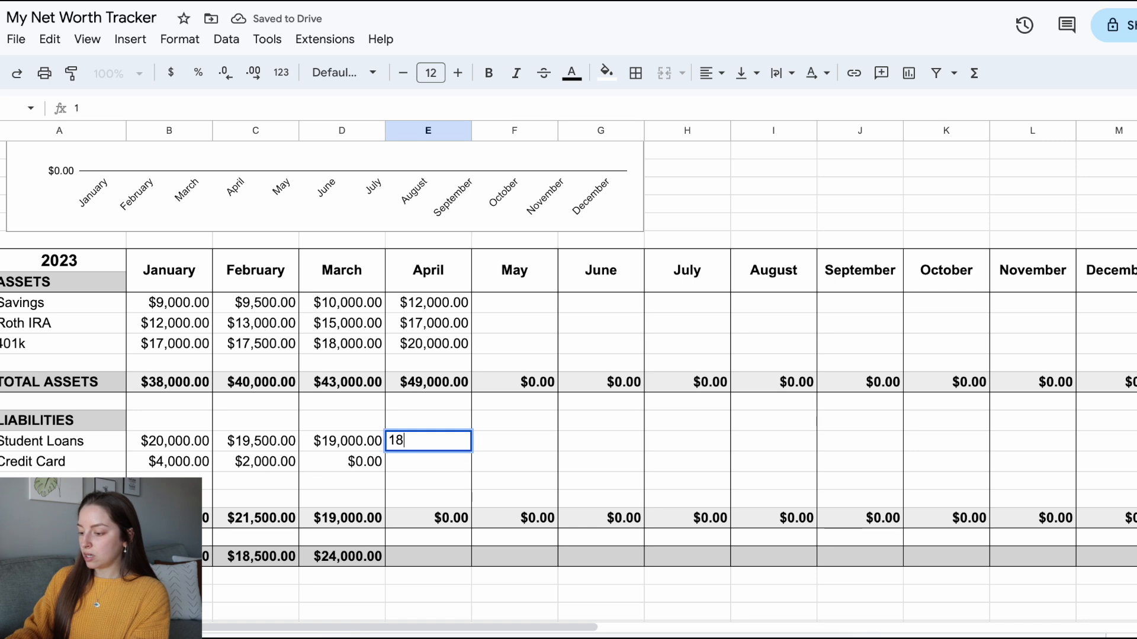
pyautogui.write(',000')
pyautogui.press('Return')
pyautogui.write('0')
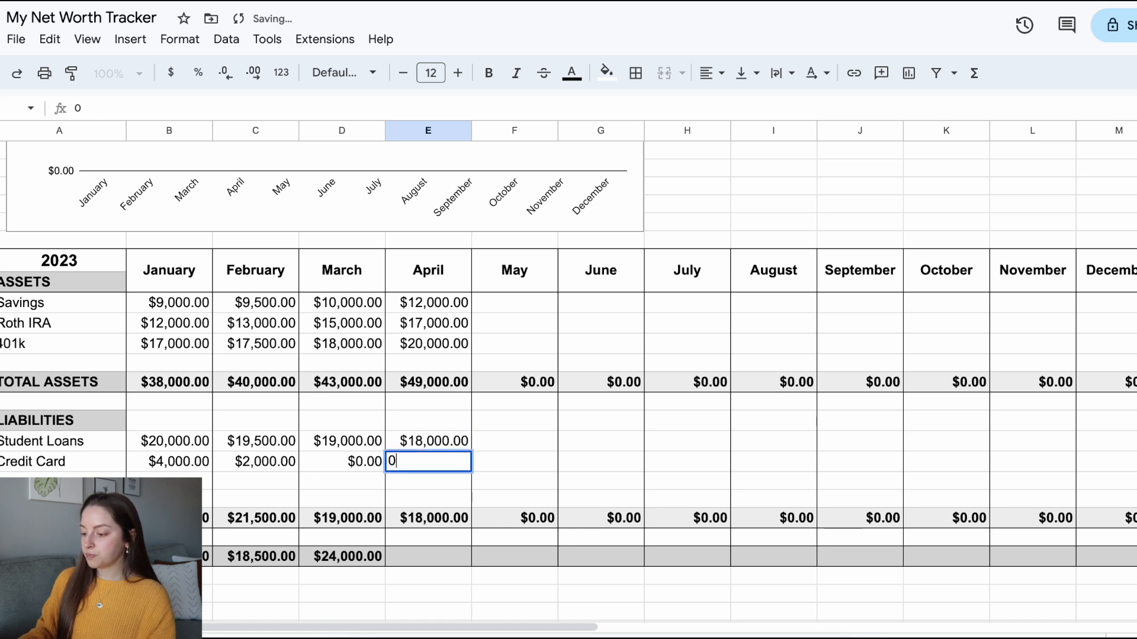
pyautogui.press('Return')
# Step: Extend March's net worth formula into April and check April's point on the chart
pyautogui.click(436, 565)
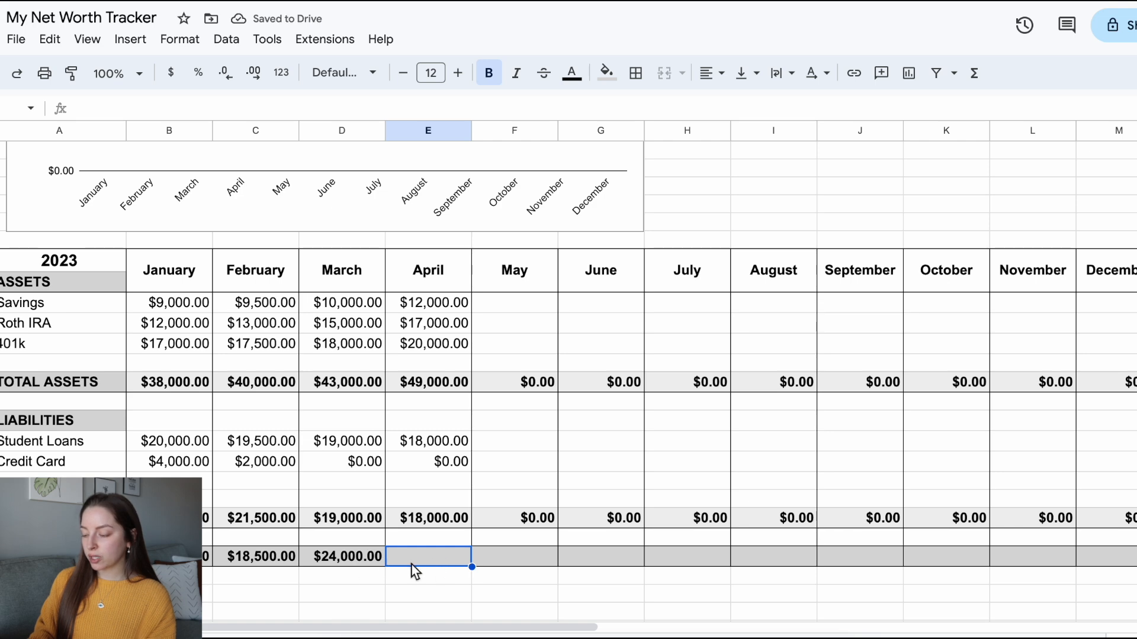
pyautogui.scroll(5, 432, 574)
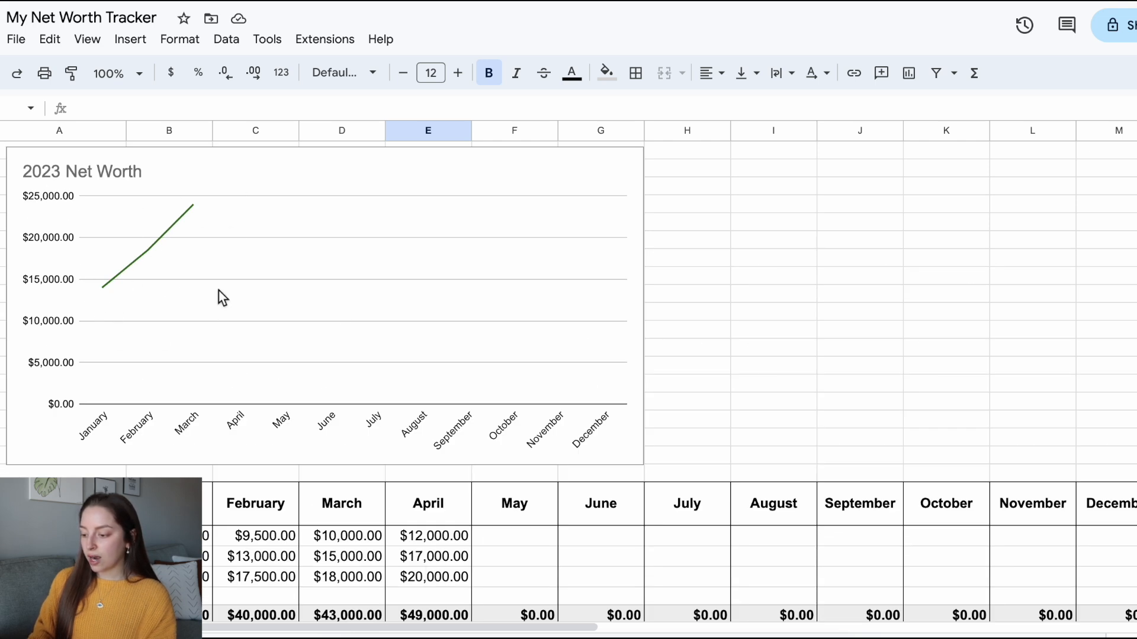
pyautogui.scroll(-6, 630, 470)
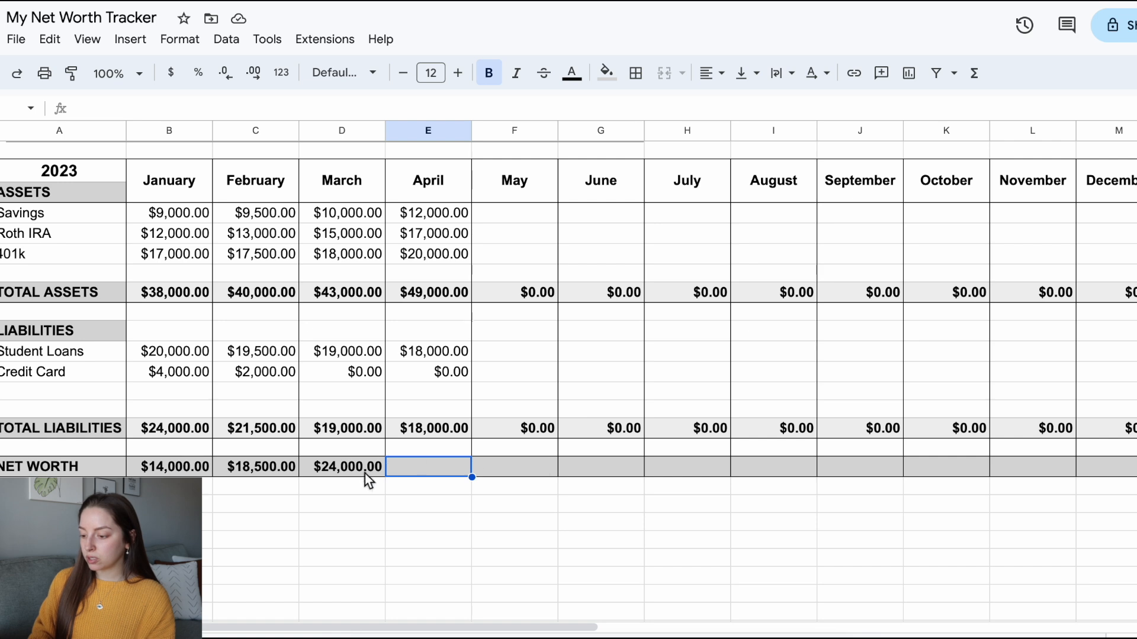
pyautogui.click(364, 470)
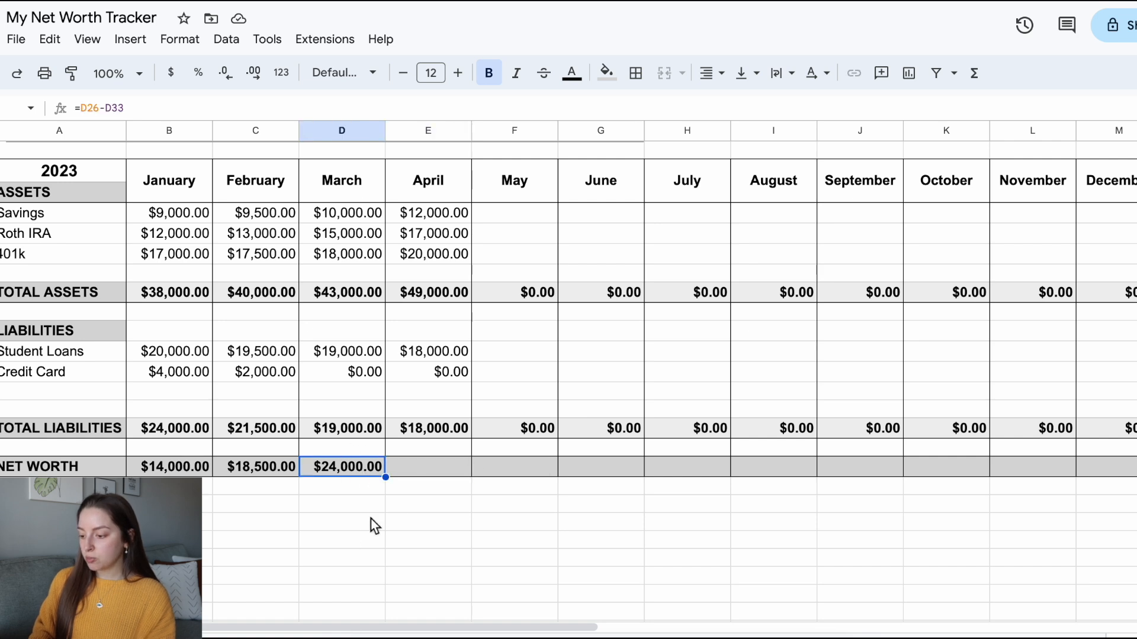
pyautogui.moveTo(386, 478); pyautogui.dragTo(419, 481)
pyautogui.click(444, 489)
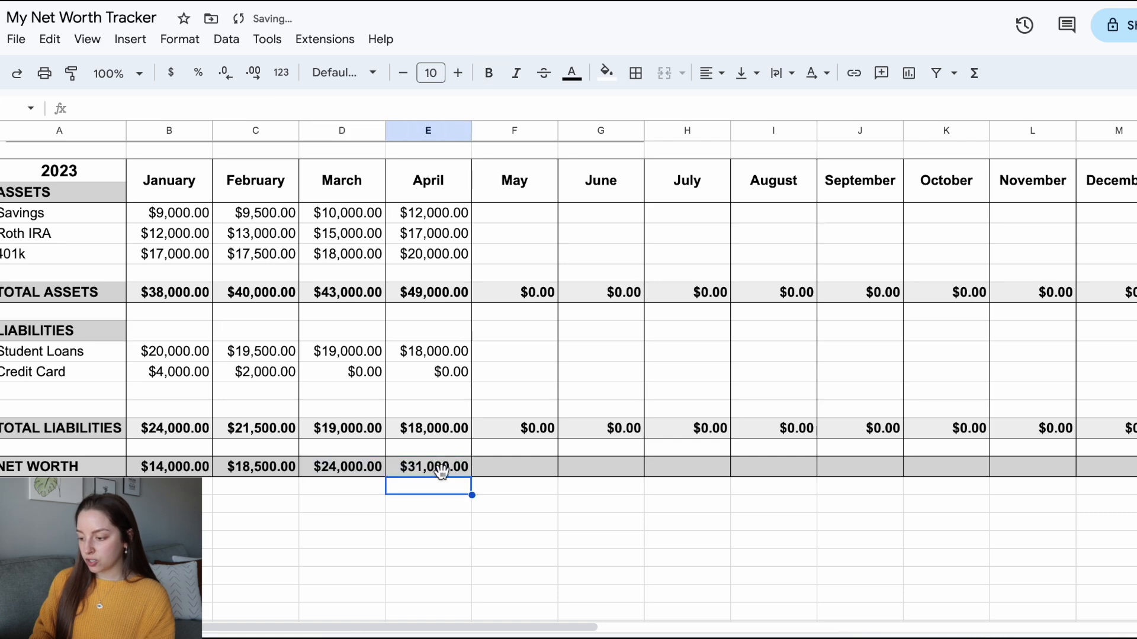
pyautogui.scroll(5, 444, 478)
pyautogui.click(238, 246)
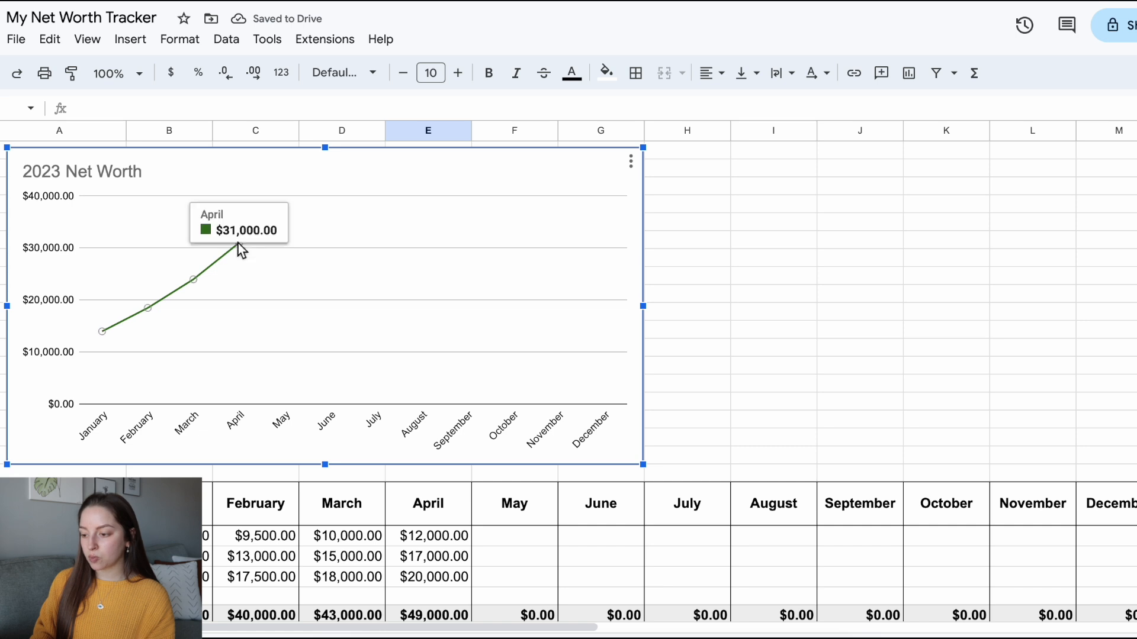
pyautogui.moveTo(239, 245)
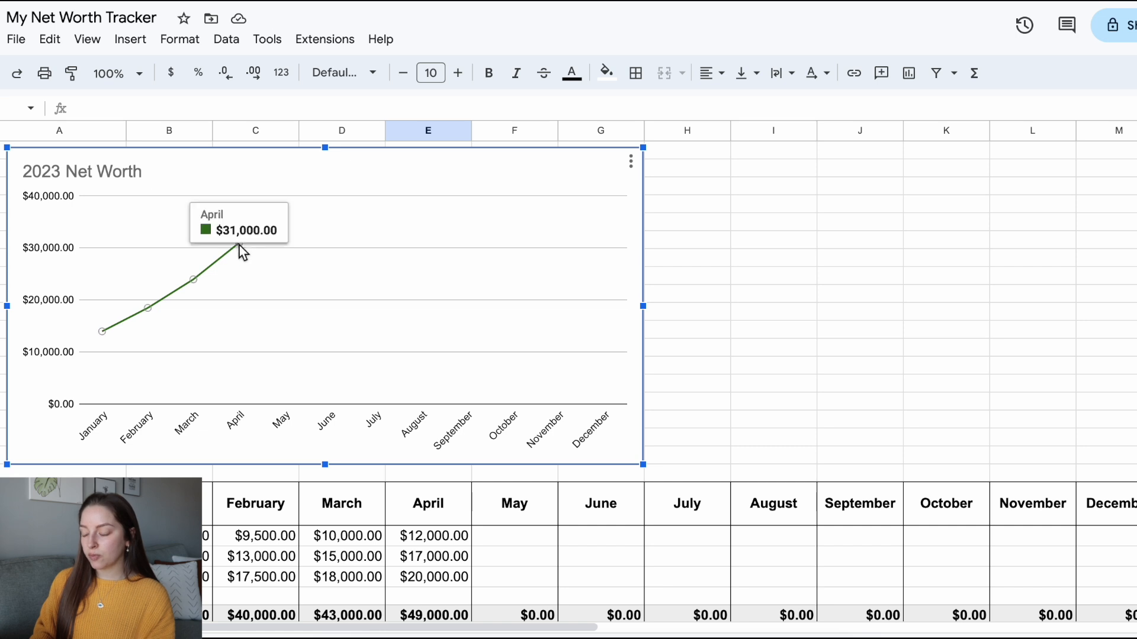
# Step: Try showing a trendline on the chart's net worth series, then turn it off again
pyautogui.doubleClick(496, 170)
pyautogui.scroll(-3, 1017, 431)
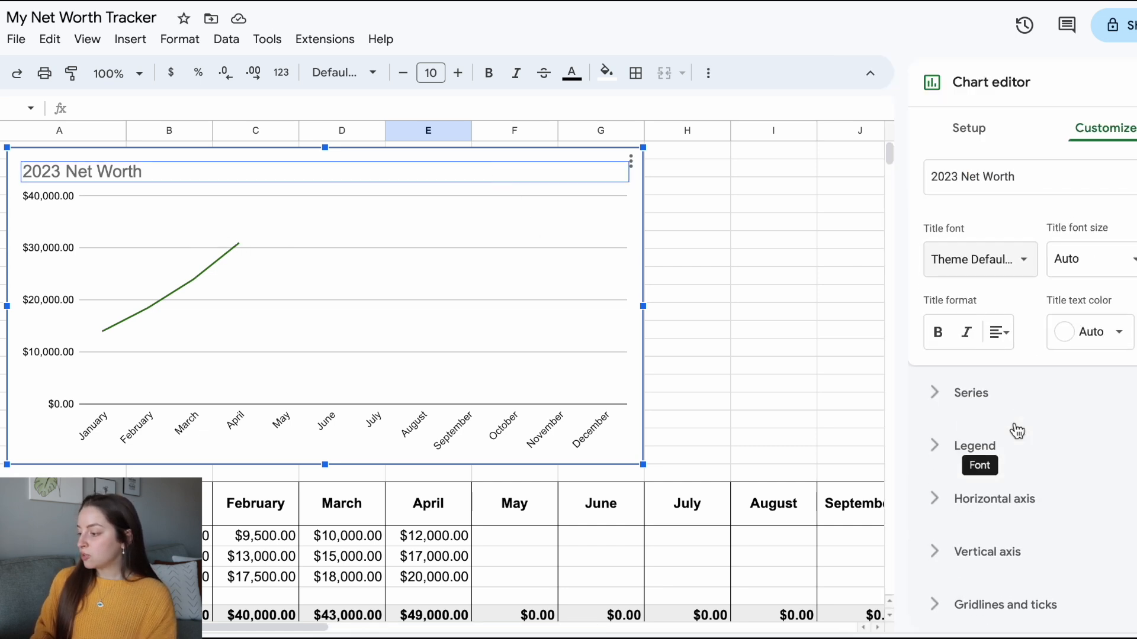
pyautogui.click(936, 397)
pyautogui.scroll(-3, 1045, 398)
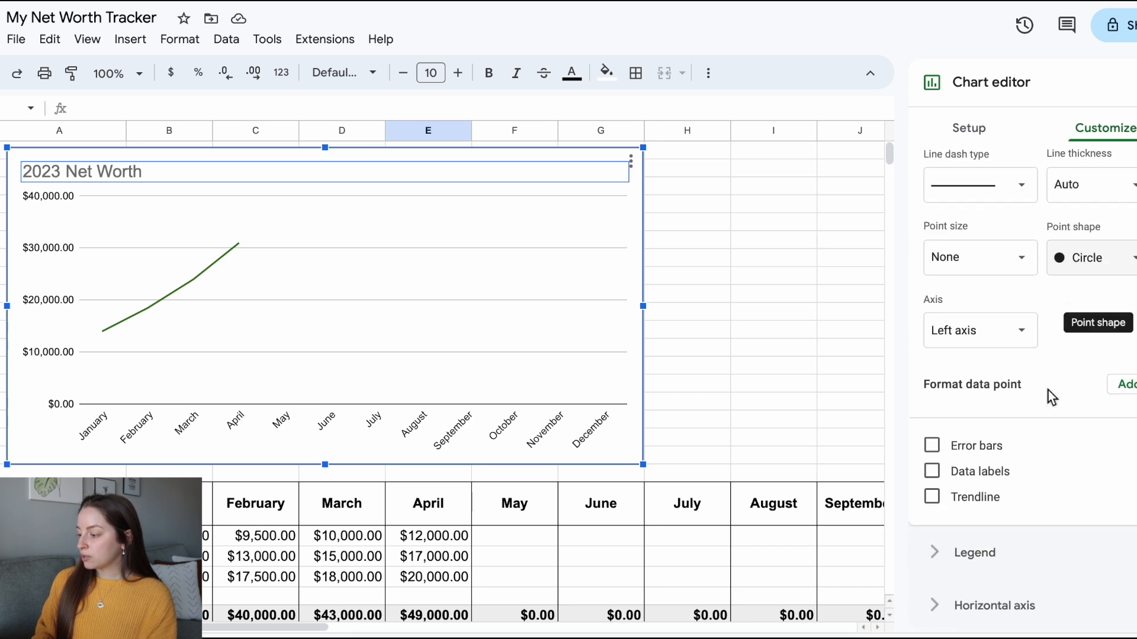
pyautogui.click(933, 499)
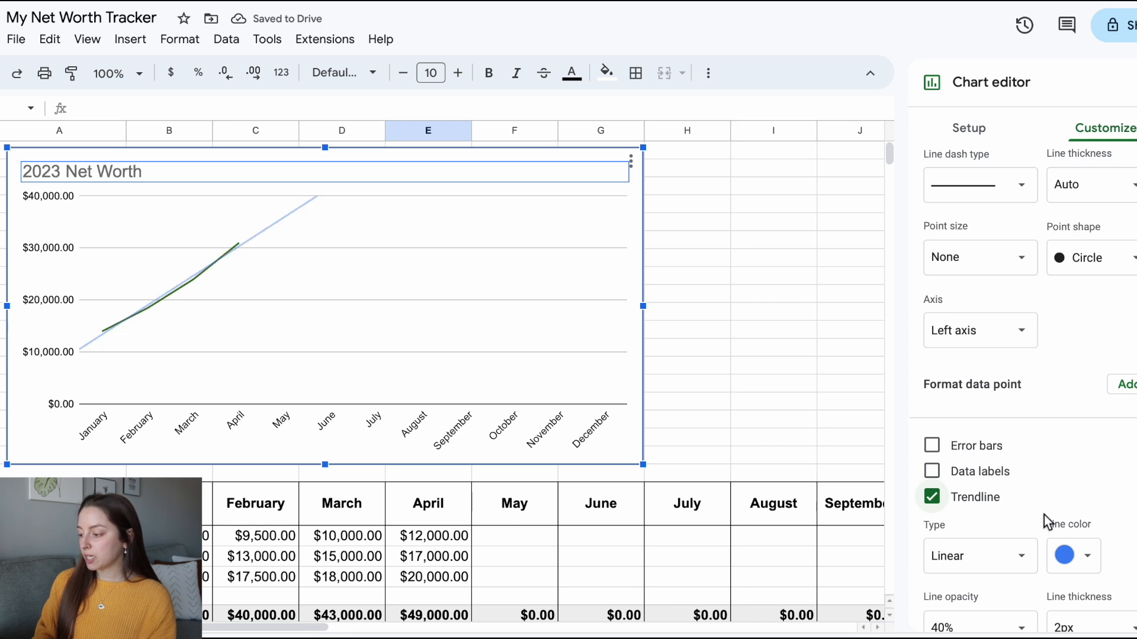
pyautogui.click(932, 498)
# Step: Look through the chart's legend, horizontal axis and vertical axis formatting options
pyautogui.scroll(-2, 1063, 503)
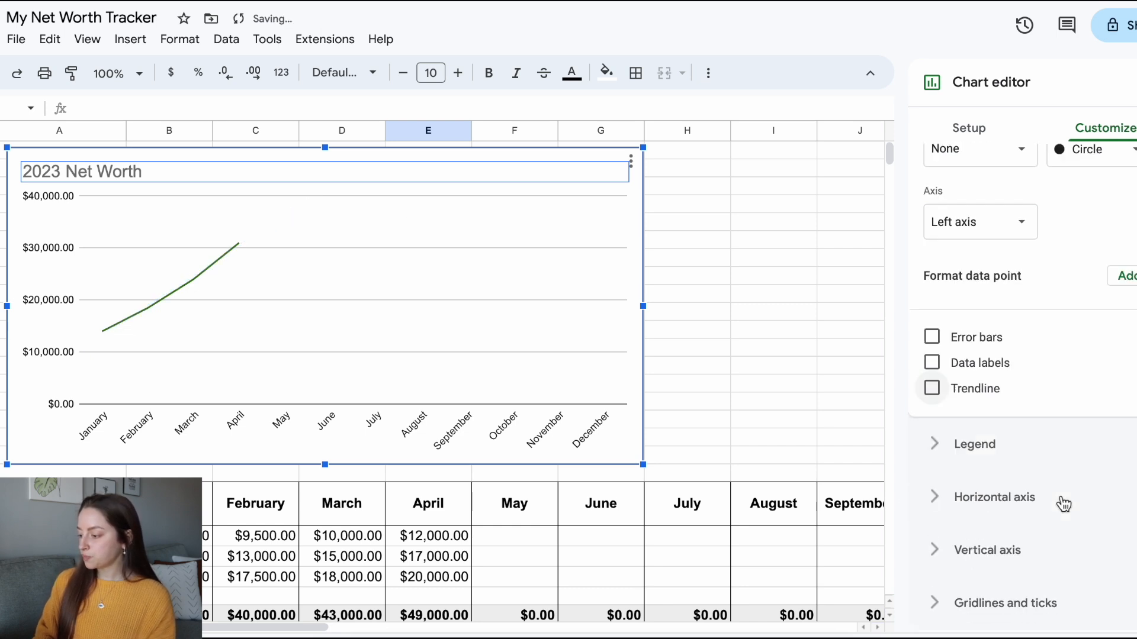
pyautogui.click(944, 448)
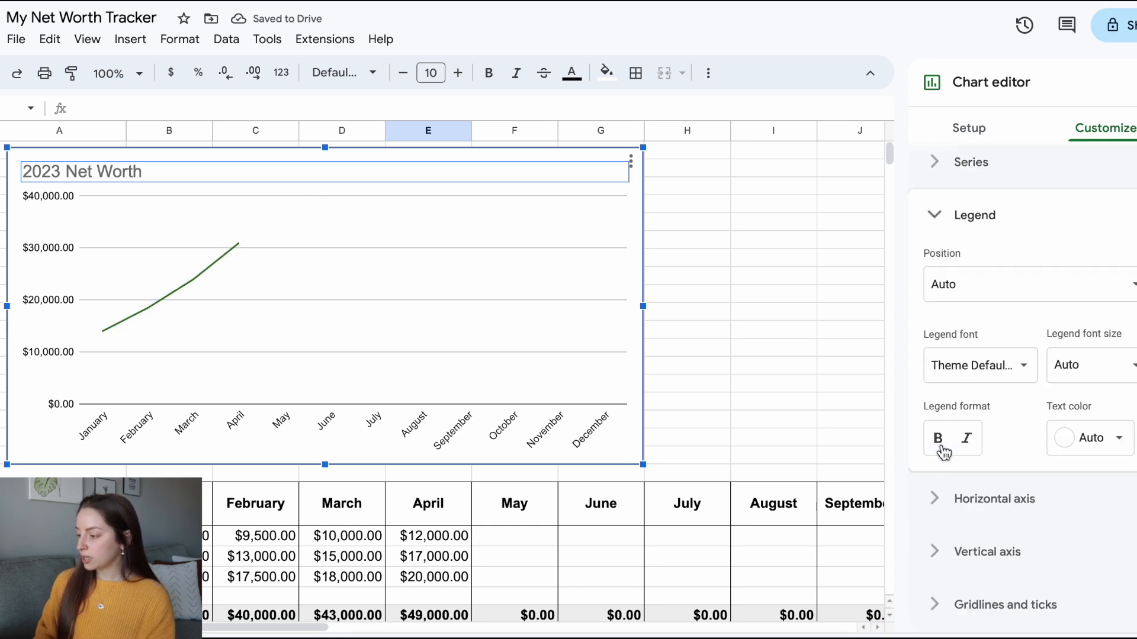
pyautogui.click(951, 491)
pyautogui.scroll(-1, 1071, 464)
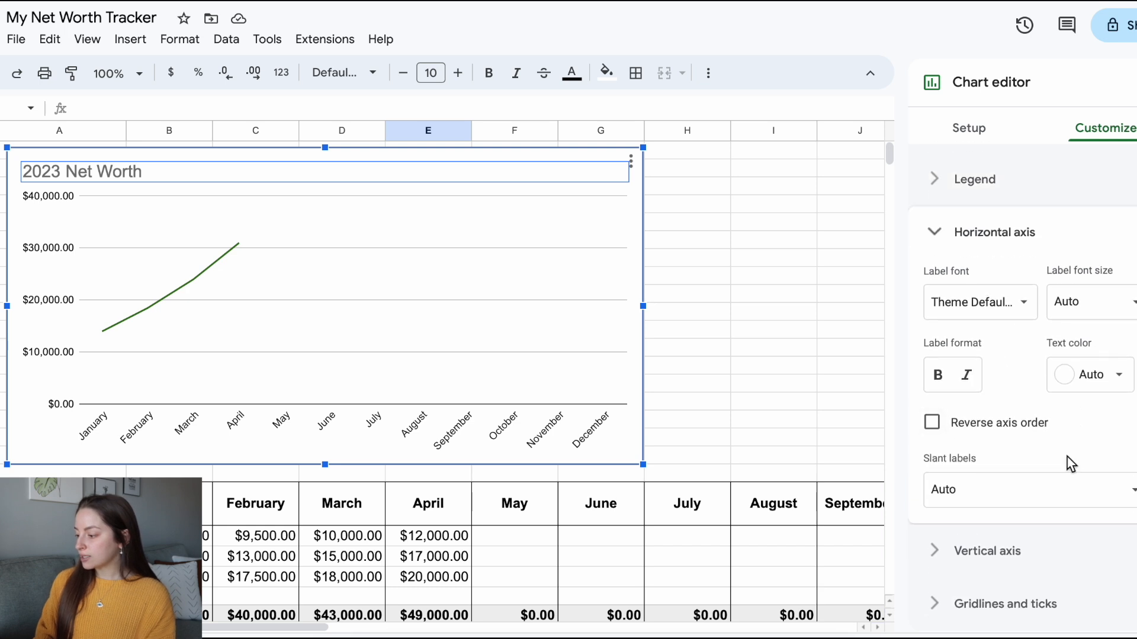
pyautogui.click(942, 552)
pyautogui.scroll(-3, 1059, 446)
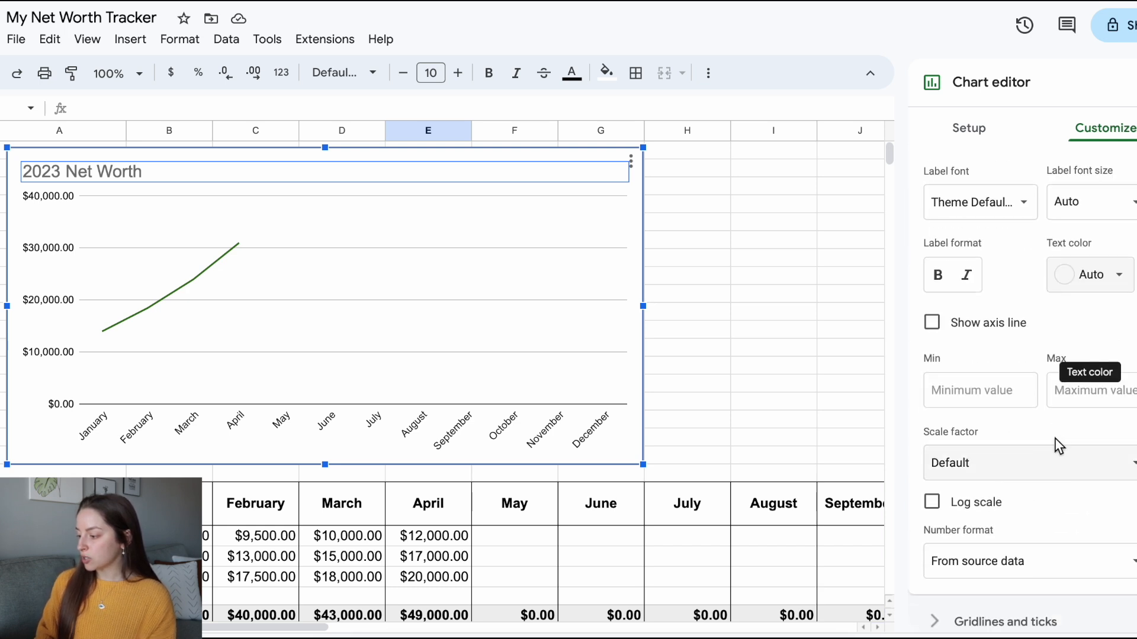
# Step: Try hiding the vertical axis's major gridlines and showing minor gridlines, restoring both settings
pyautogui.click(942, 605)
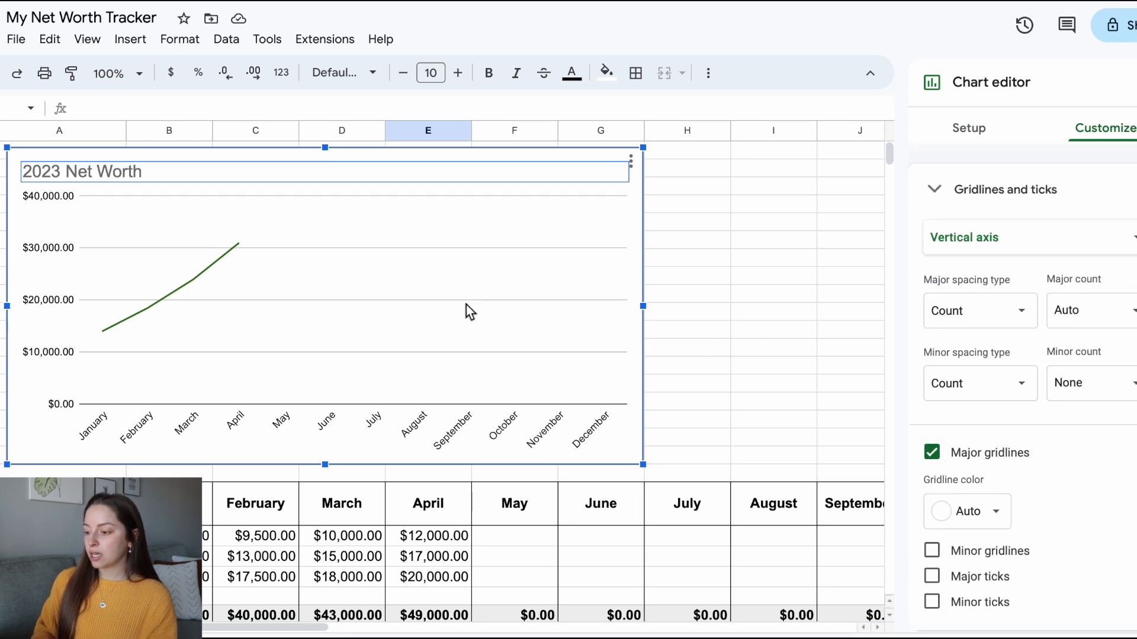
pyautogui.click(941, 465)
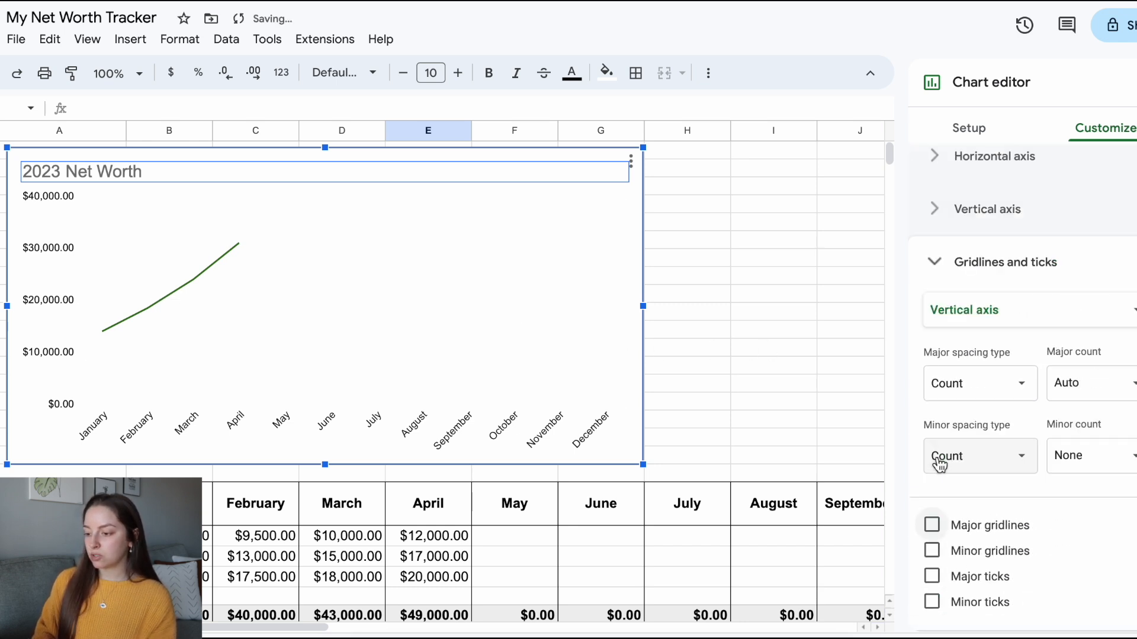
pyautogui.click(932, 525)
pyautogui.scroll(-1, 1086, 523)
pyautogui.click(932, 551)
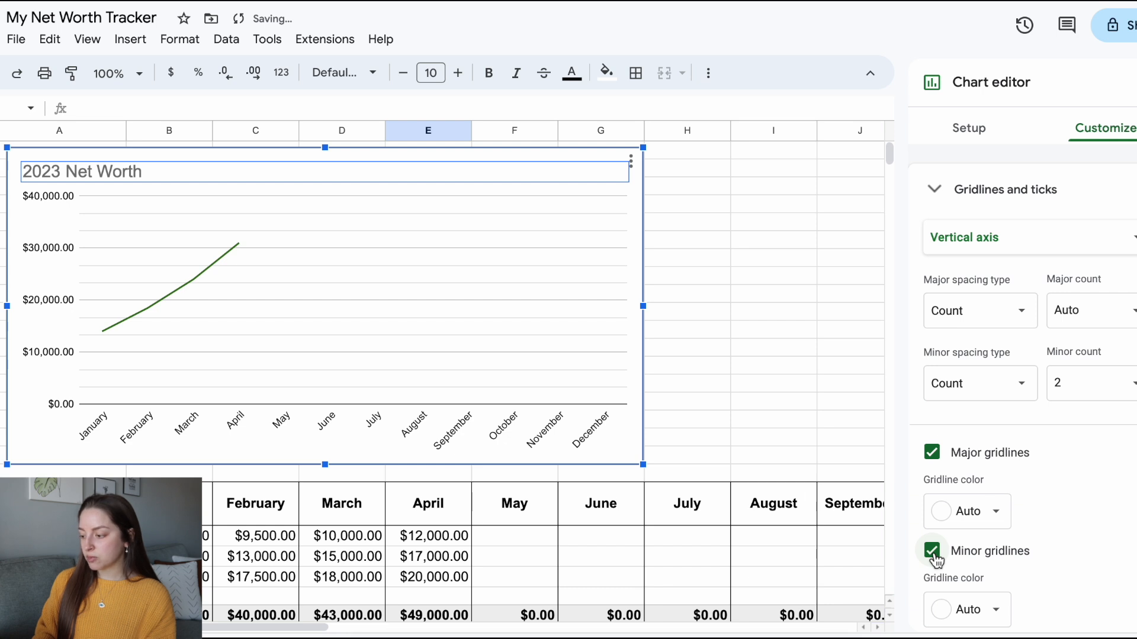
pyautogui.click(935, 557)
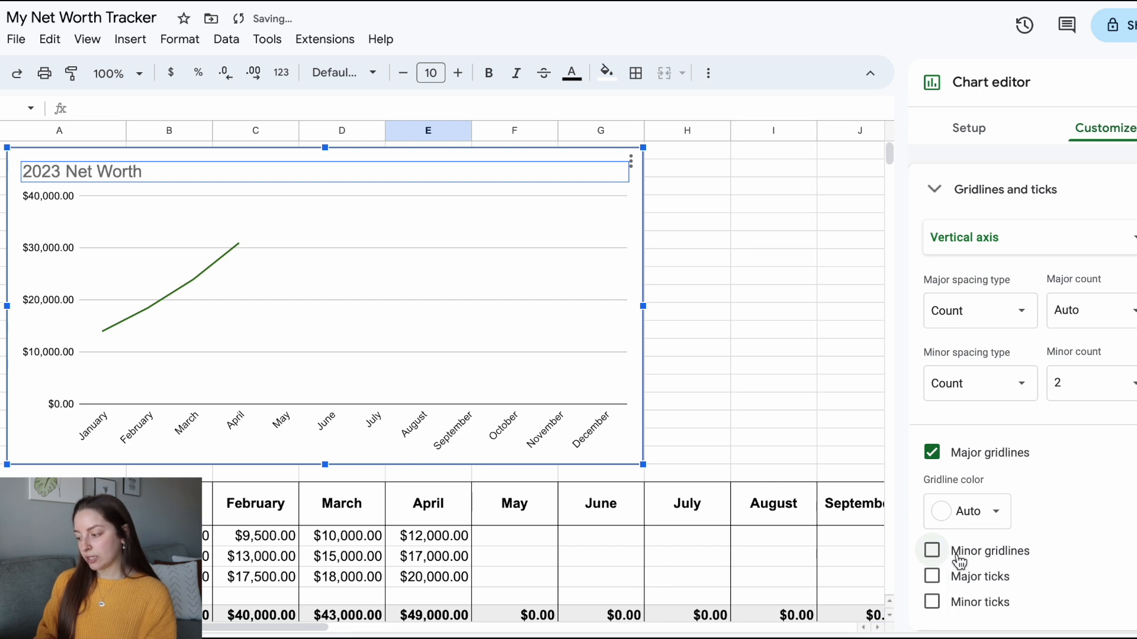
# Step: Add major ticks to both the vertical and horizontal axes of the net worth chart
pyautogui.click(933, 584)
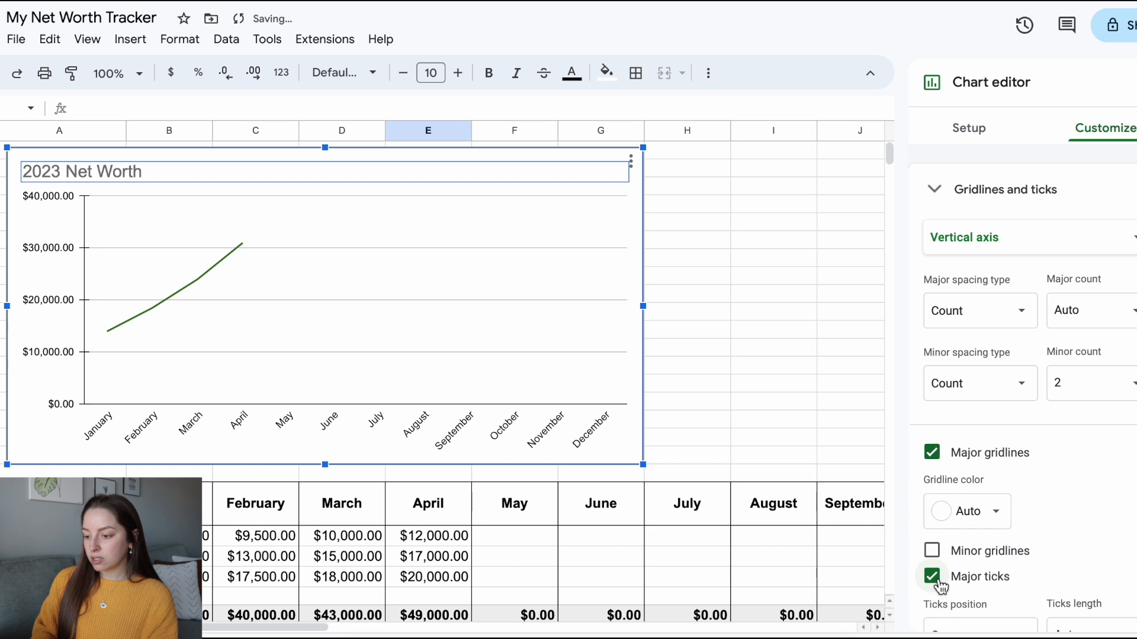
pyautogui.scroll(-3, 1030, 462)
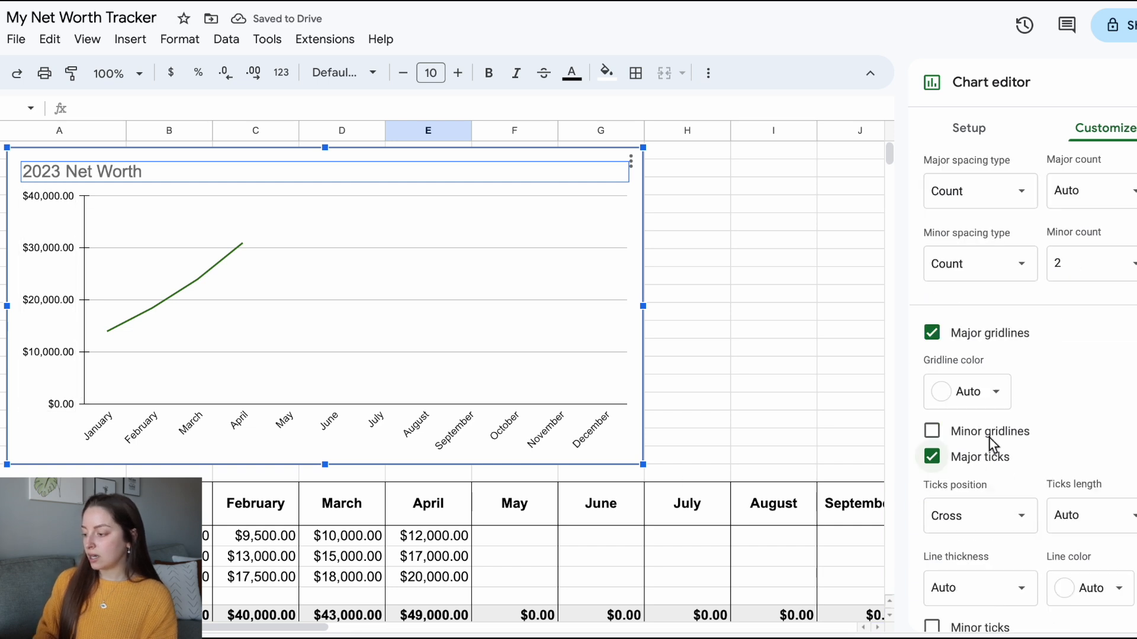
pyautogui.click(936, 605)
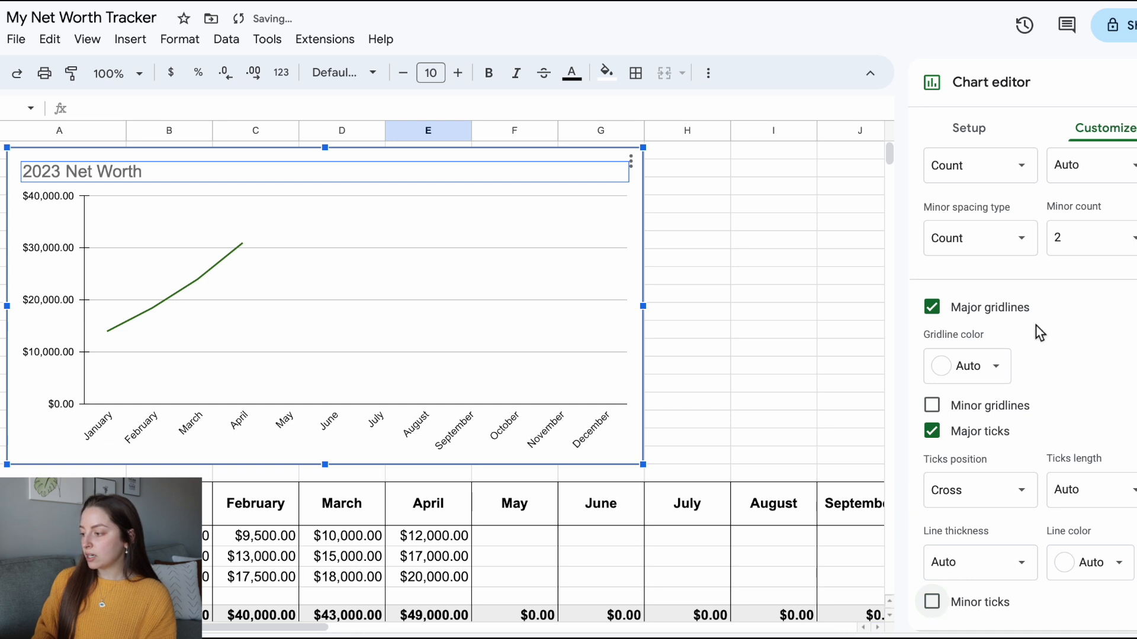
pyautogui.scroll(3, 1033, 330)
pyautogui.click(1016, 256)
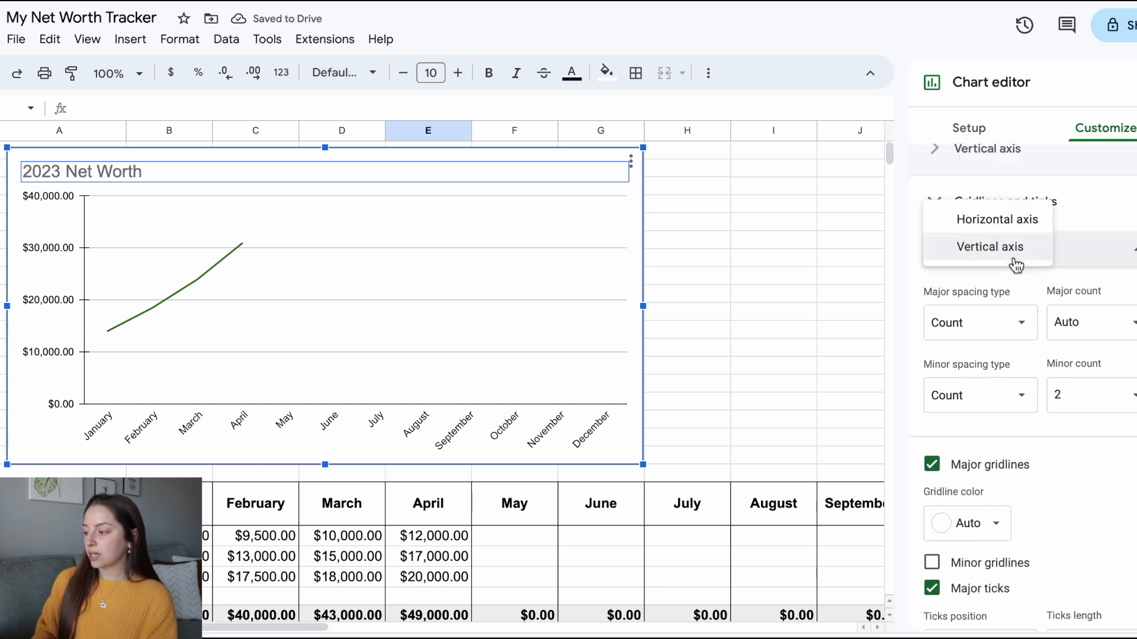
pyautogui.click(1016, 223)
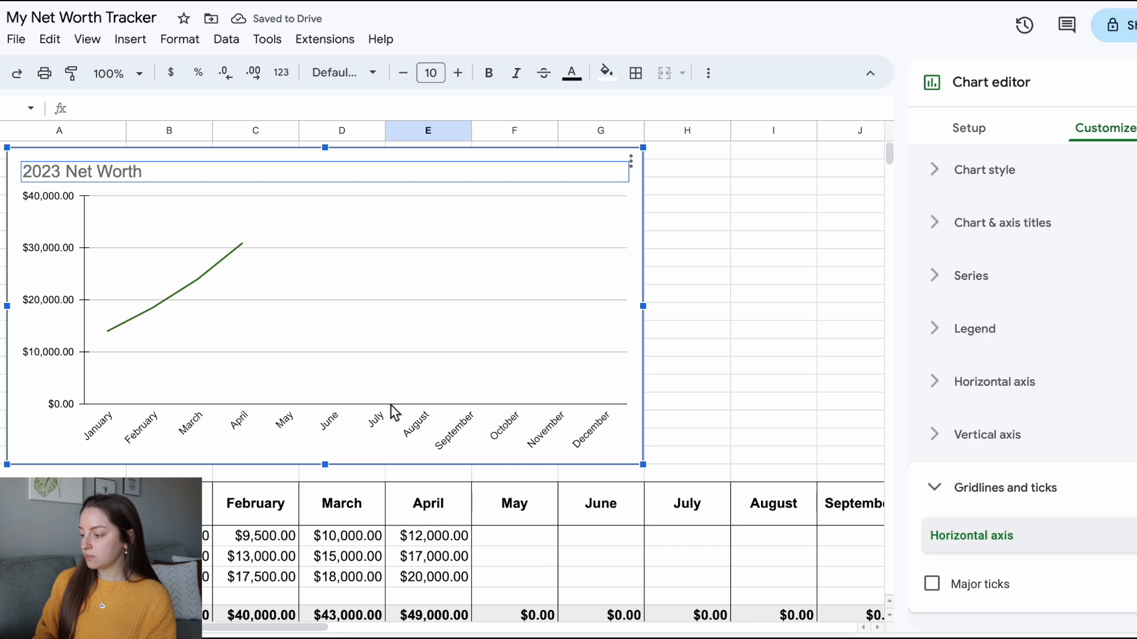
pyautogui.click(933, 586)
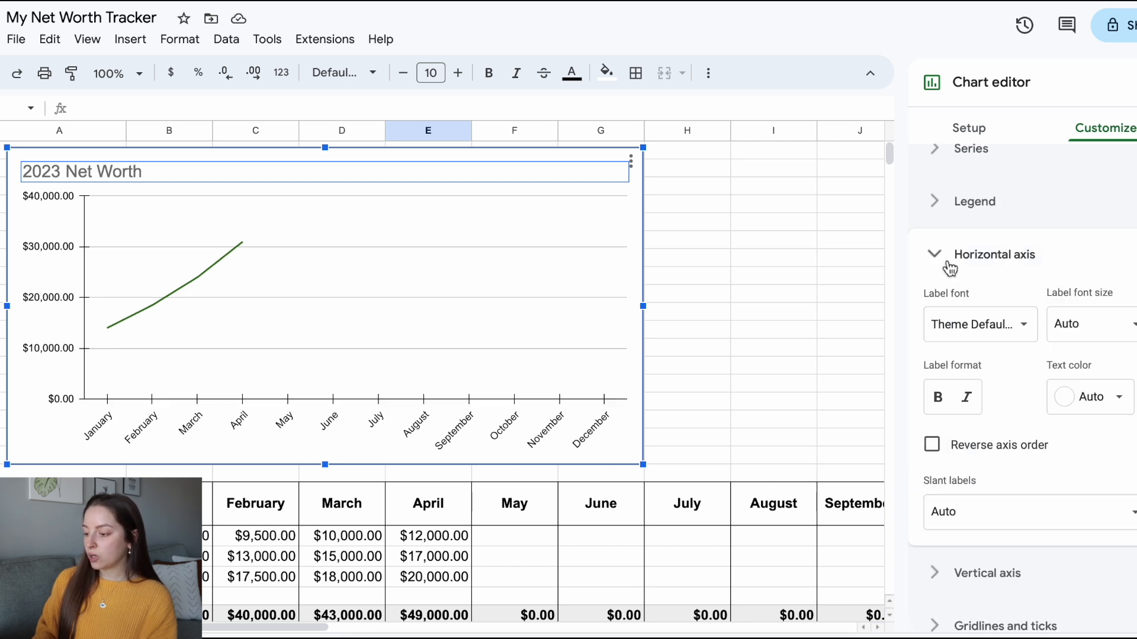
# Step: Try slanting the chart's month labels at 90° and set the slant back to Auto
pyautogui.click(949, 264)
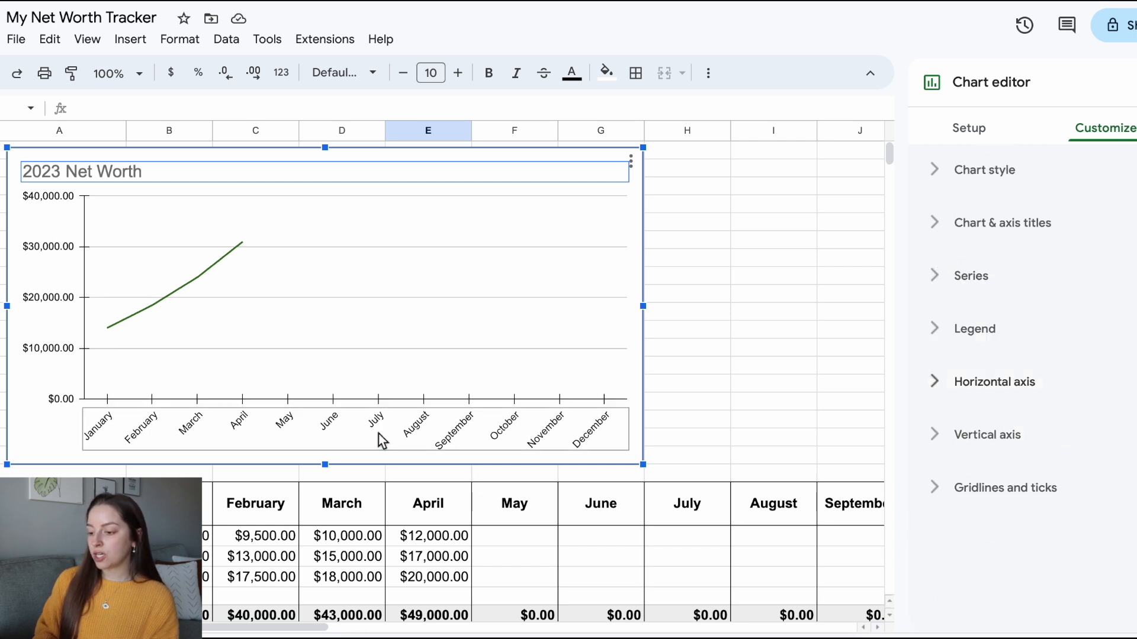
pyautogui.click(114, 436)
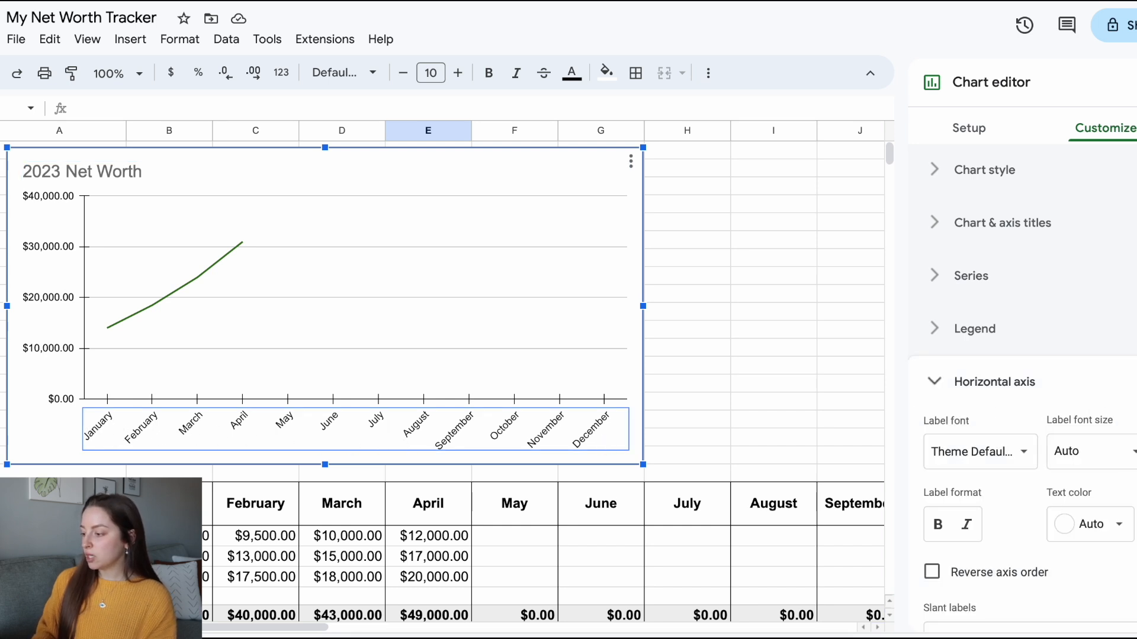
pyautogui.scroll(-1, 1007, 391)
pyautogui.click(944, 320)
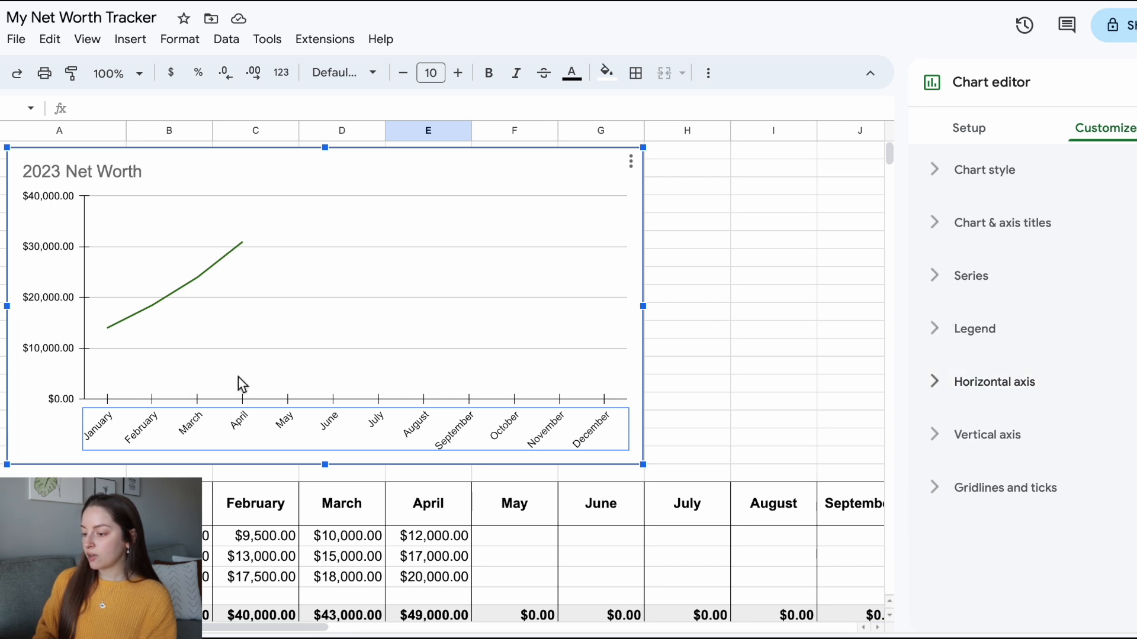
pyautogui.click(295, 443)
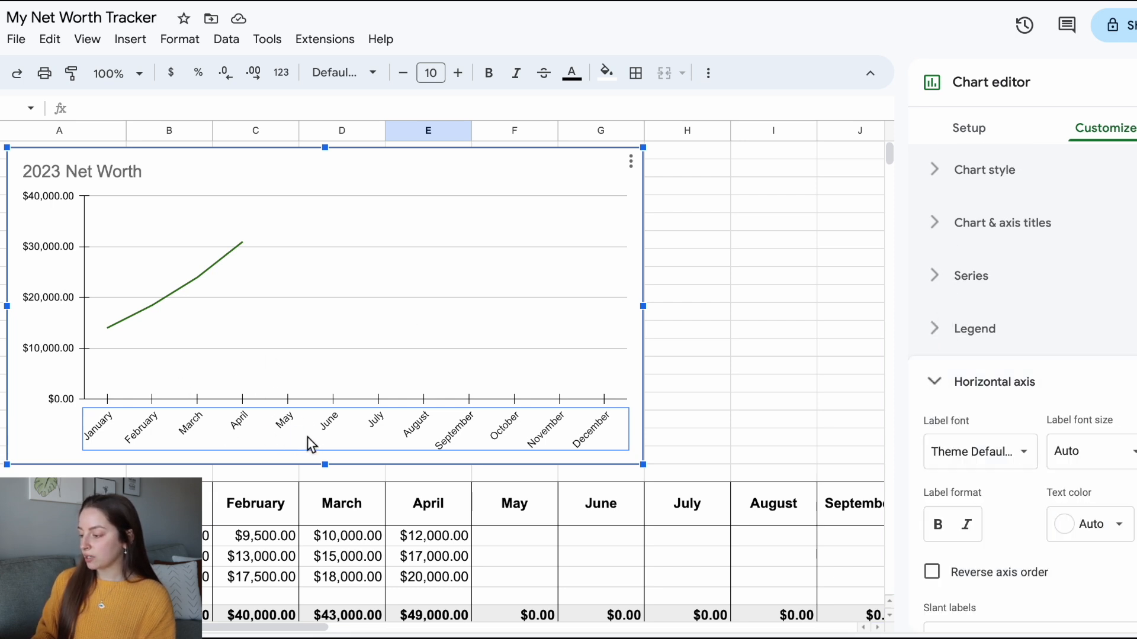
pyautogui.scroll(-2, 1059, 518)
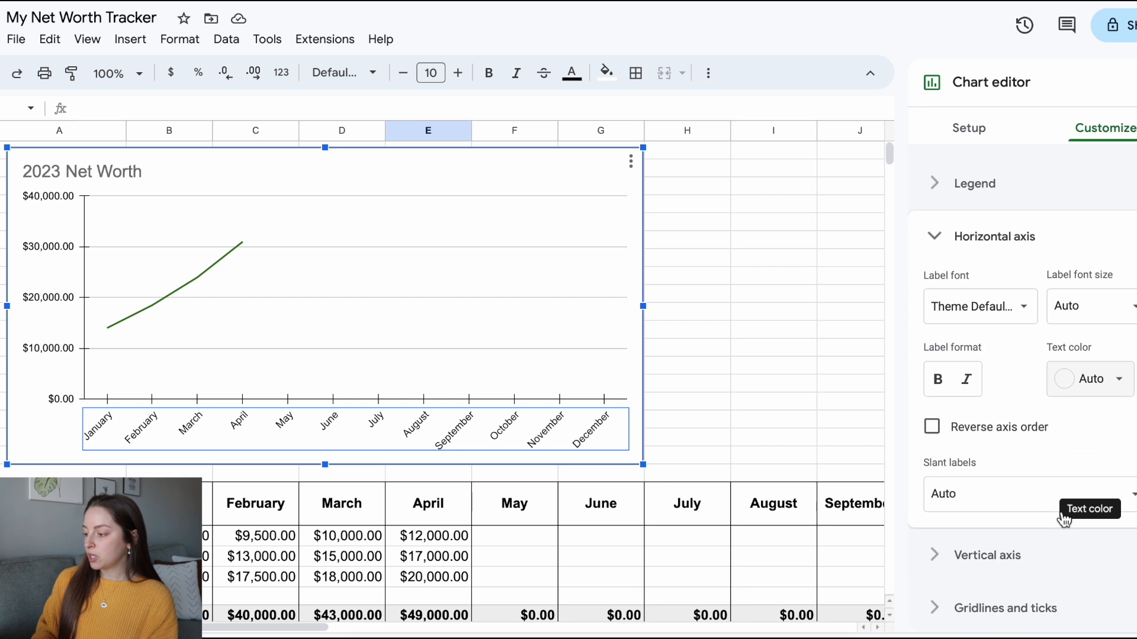
pyautogui.click(955, 492)
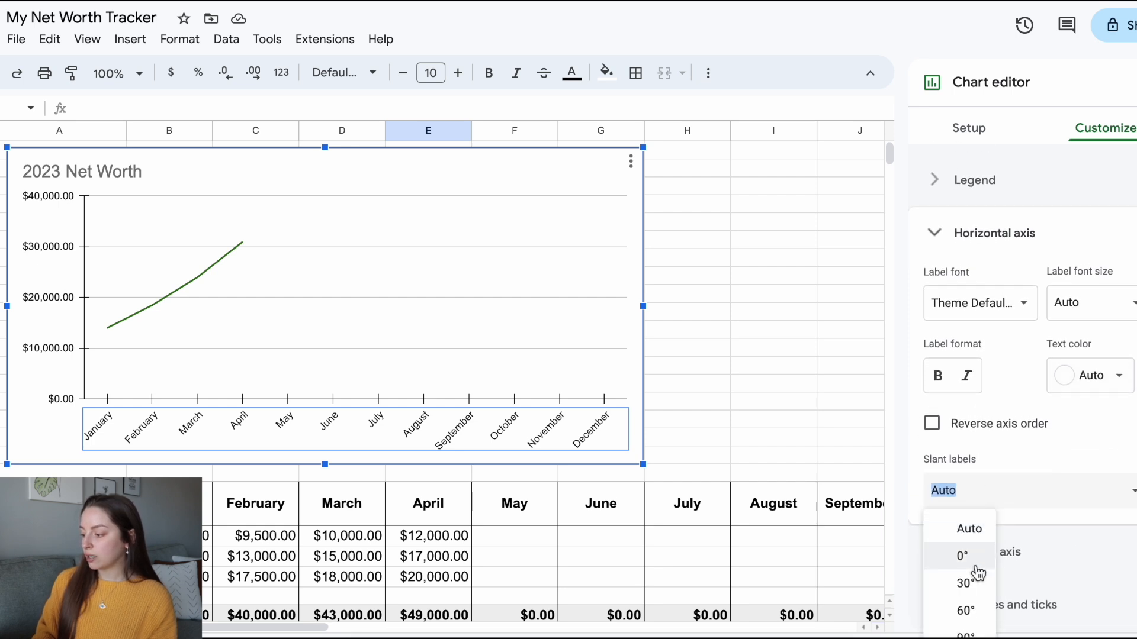
pyautogui.click(965, 635)
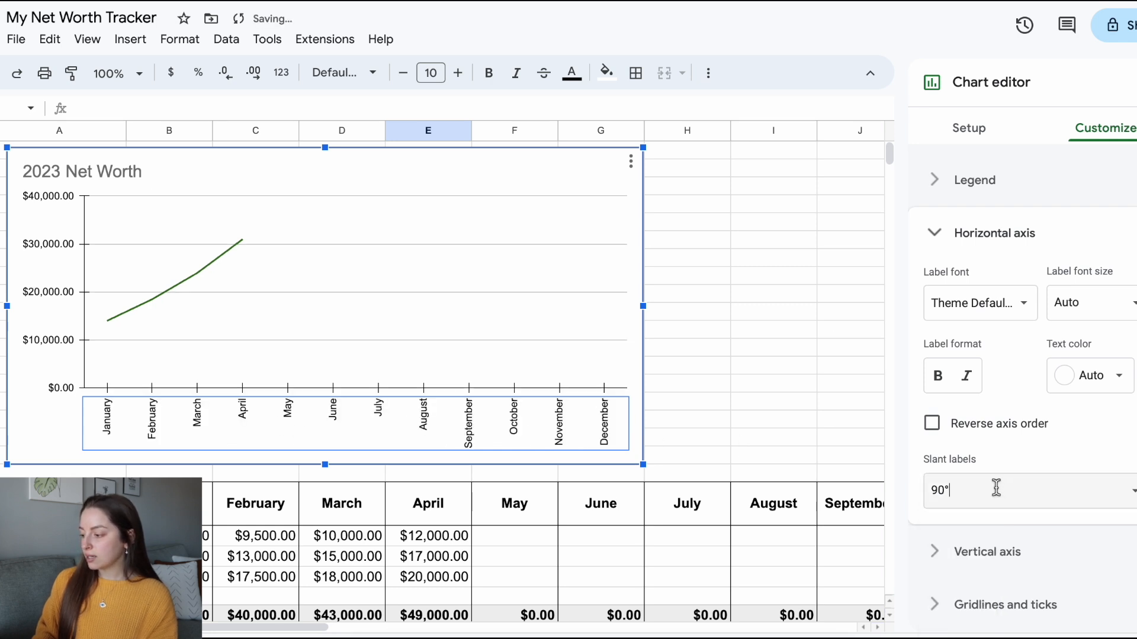
pyautogui.click(949, 490)
pyautogui.click(974, 529)
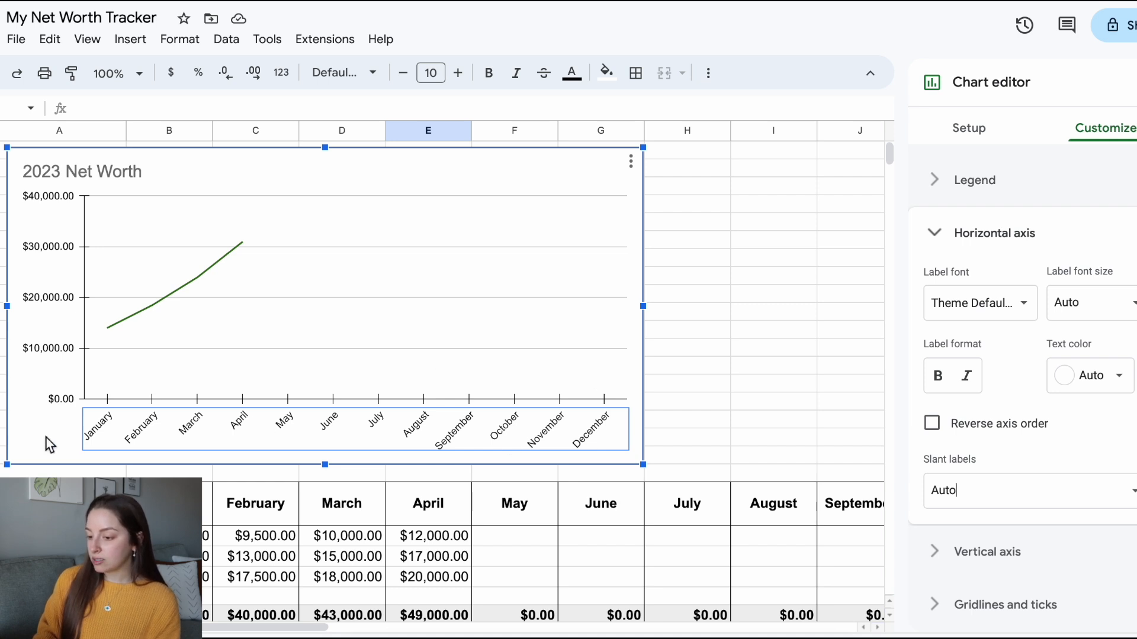
# Step: Make the labels of both the vertical and horizontal axes of the 2023 Net Worth chart bold
pyautogui.click(57, 332)
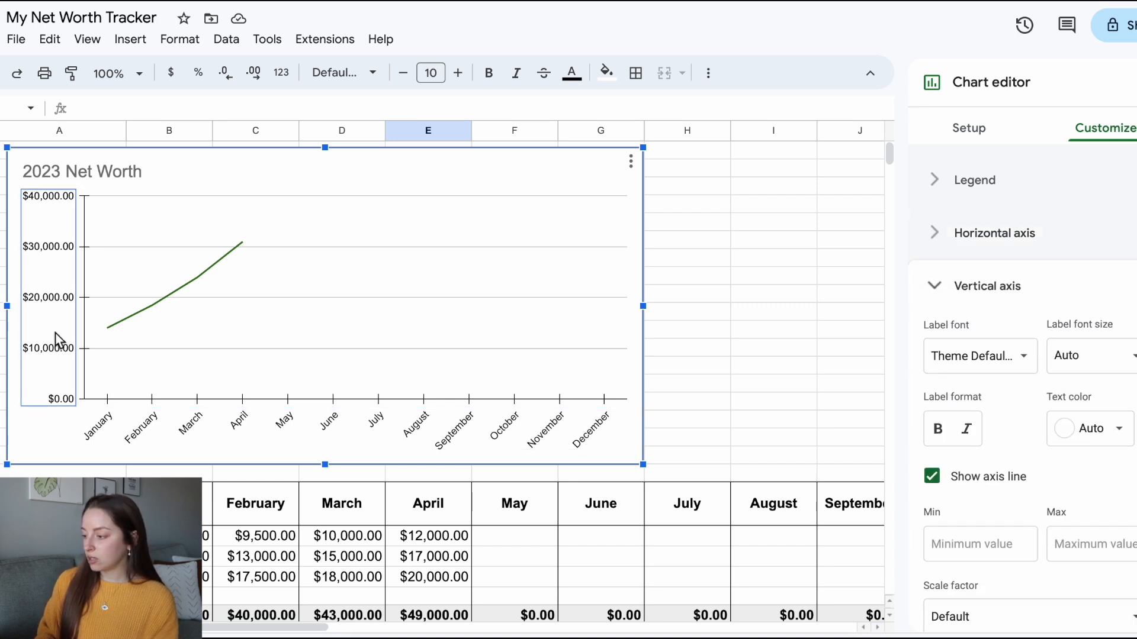
pyautogui.scroll(-2, 1059, 502)
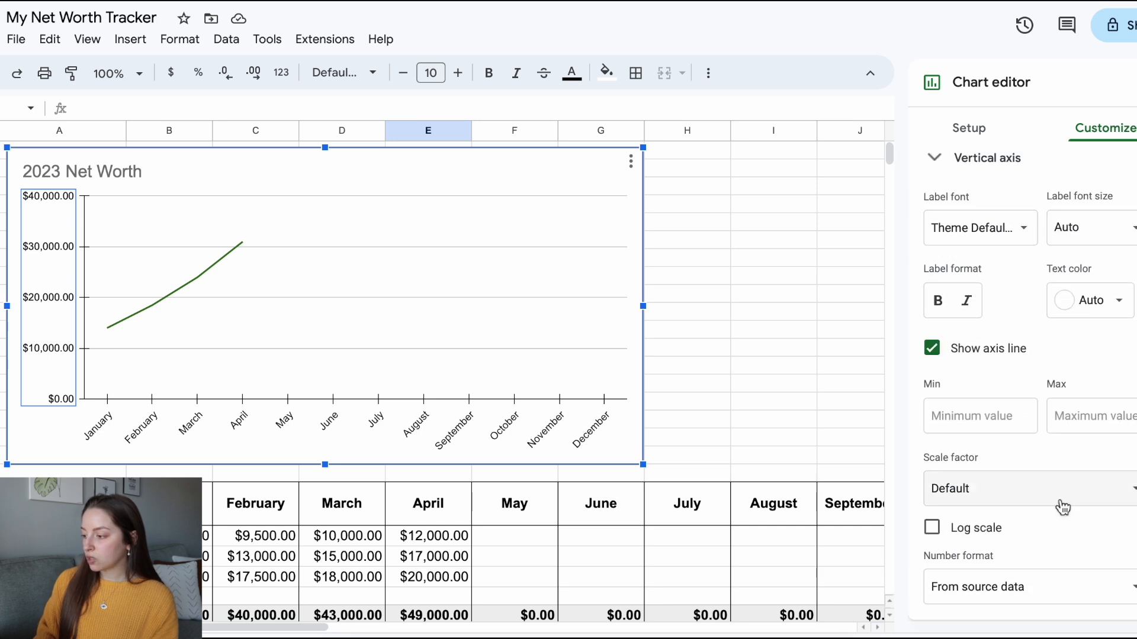
pyautogui.scroll(1, 1060, 502)
pyautogui.click(939, 365)
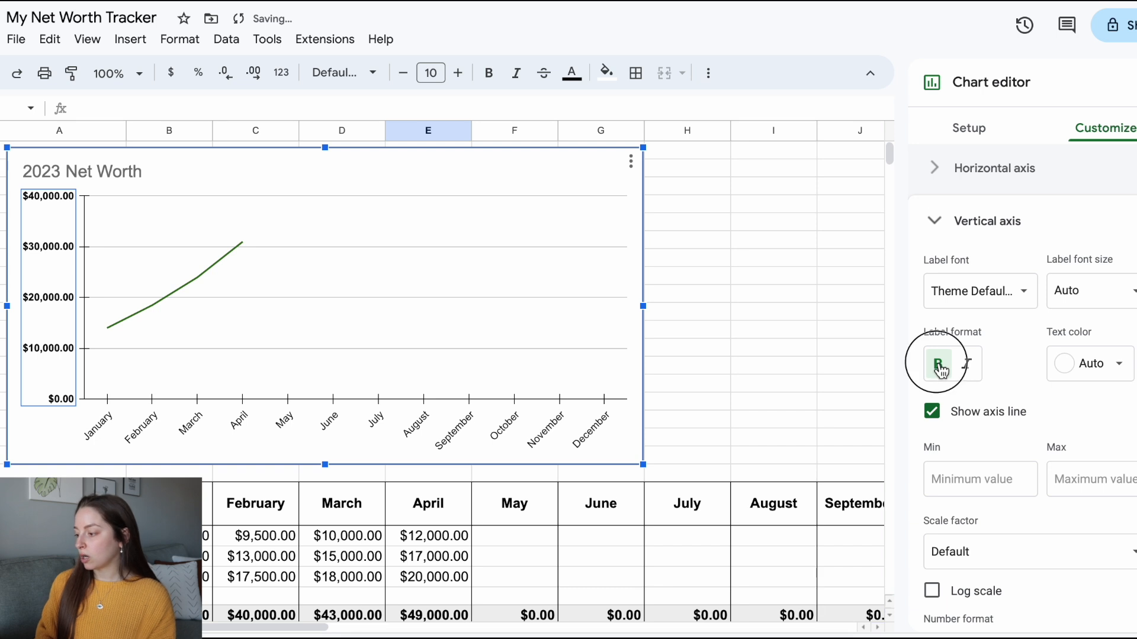
pyautogui.click(940, 368)
pyautogui.click(948, 370)
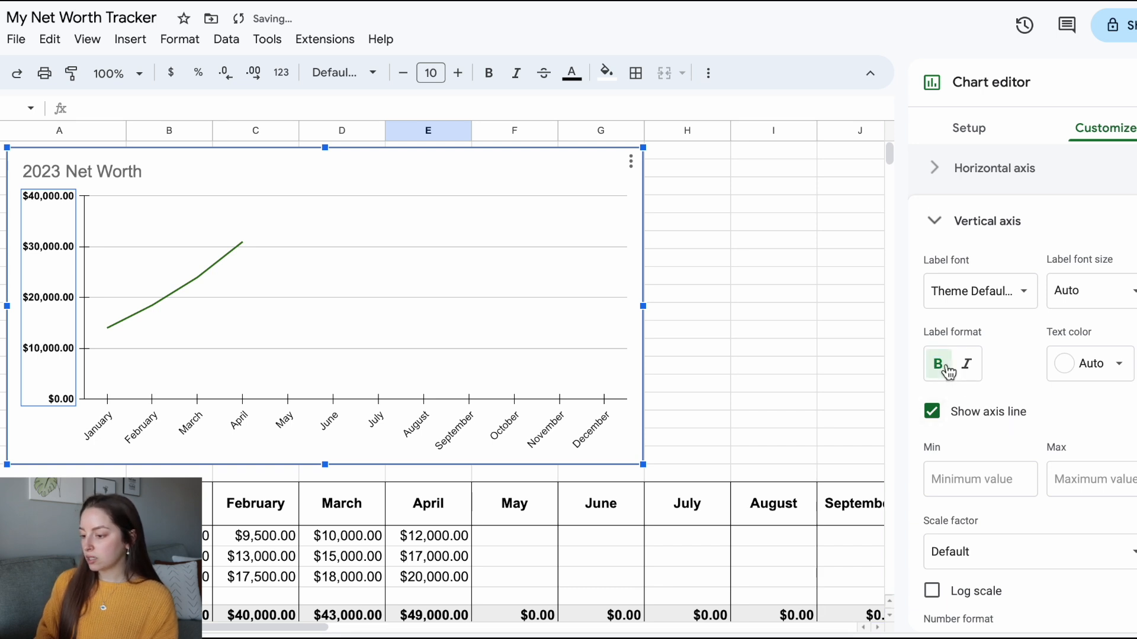
pyautogui.click(292, 423)
pyautogui.click(774, 383)
# Step: Try the Column chart type on the 2023 Net Worth chart, switch back to Line chart and close the chart settings
pyautogui.click(320, 175)
pyautogui.doubleClick(319, 175)
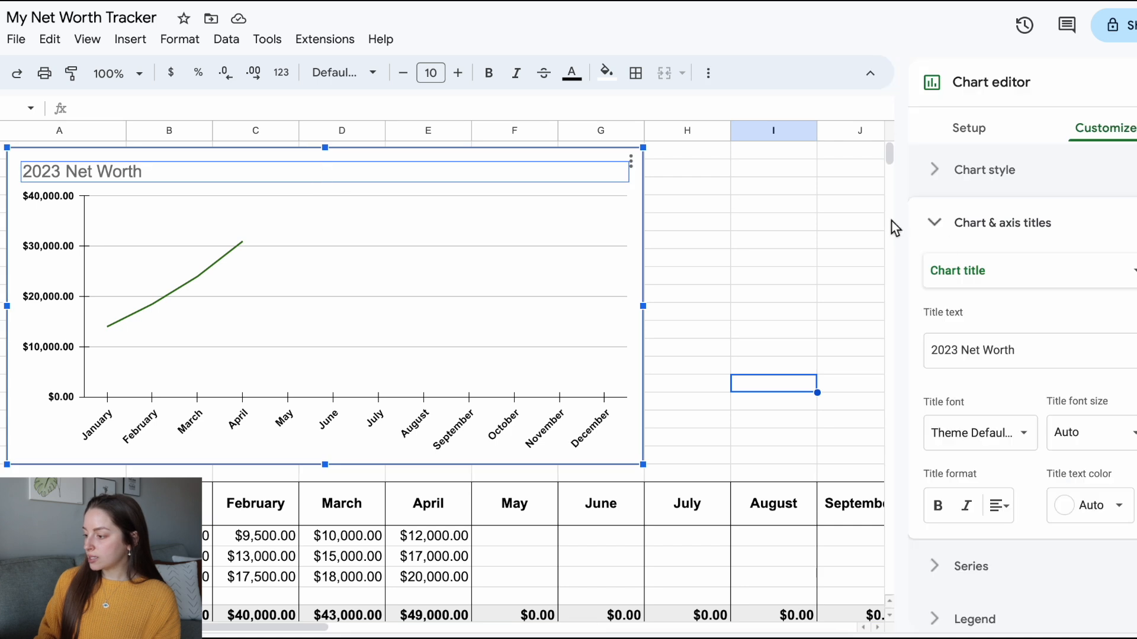
pyautogui.click(1006, 170)
pyautogui.click(995, 140)
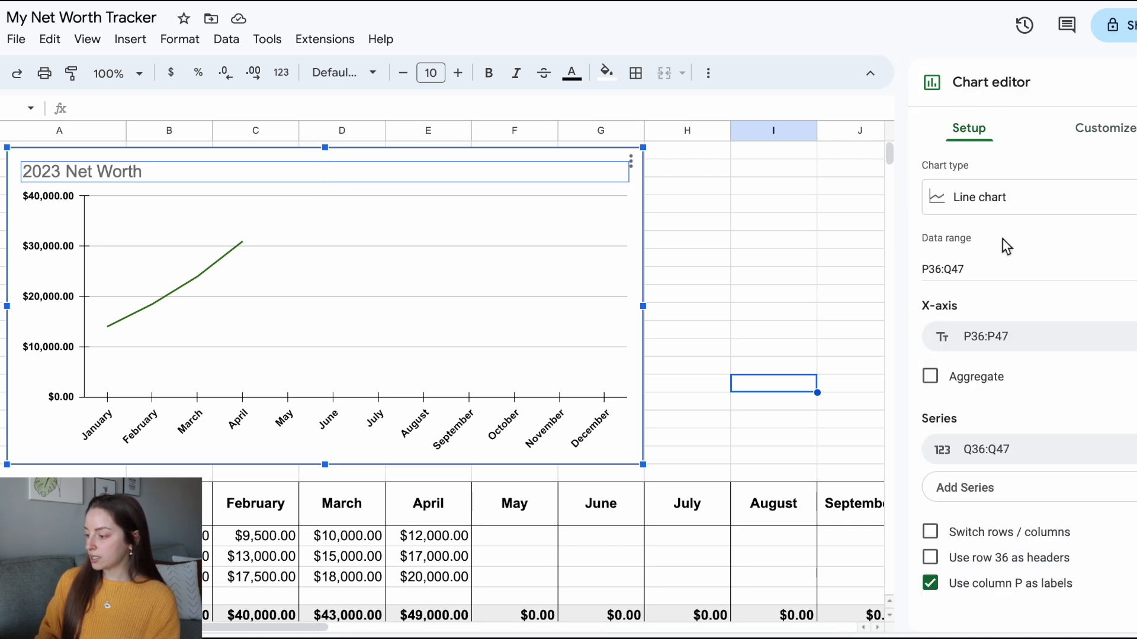
pyautogui.click(1037, 207)
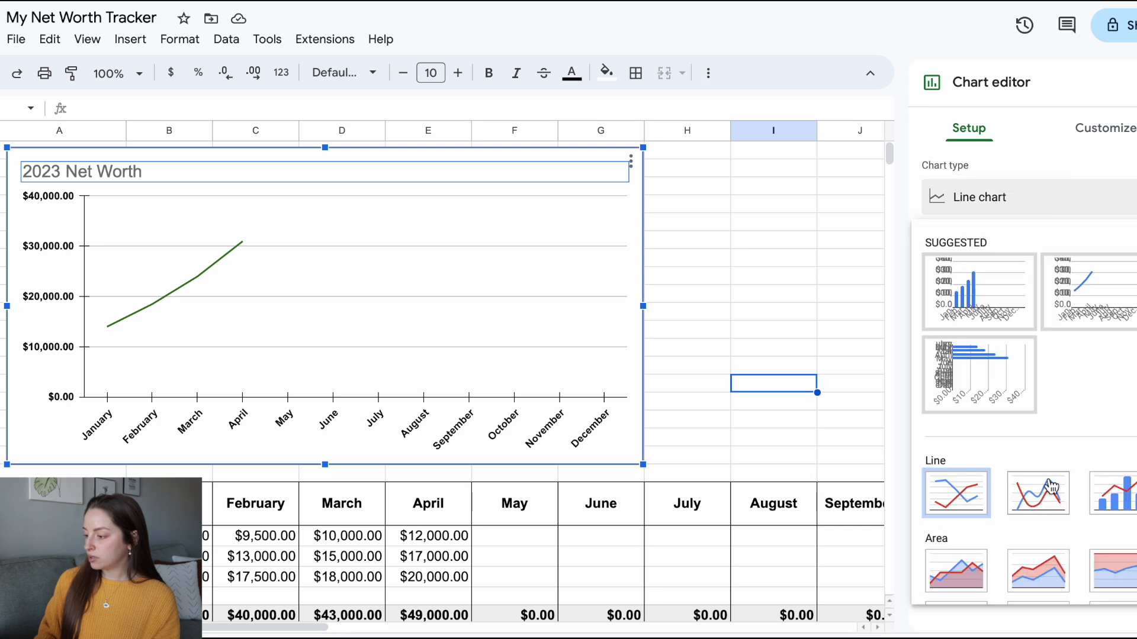
pyautogui.scroll(-3, 1050, 486)
pyautogui.click(969, 525)
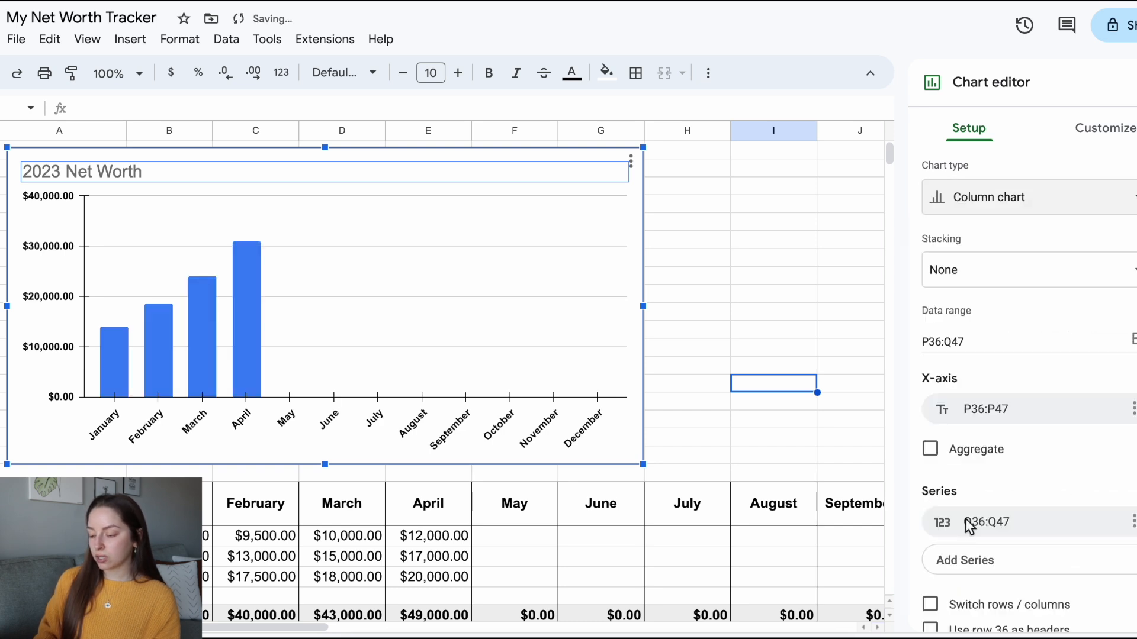
pyautogui.click(1006, 201)
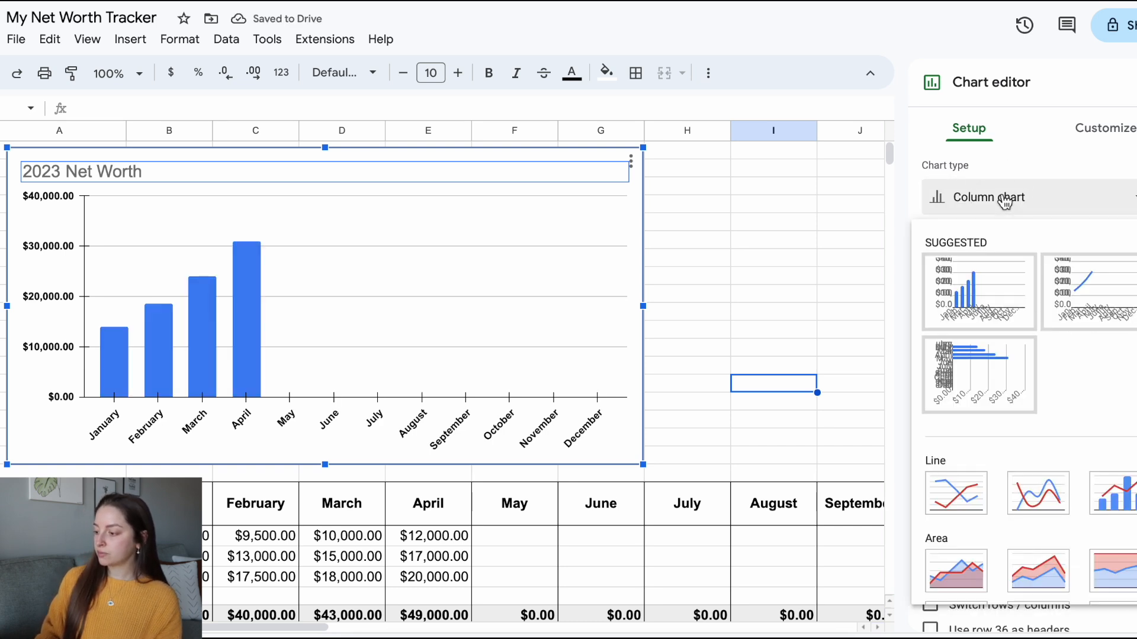
pyautogui.click(951, 491)
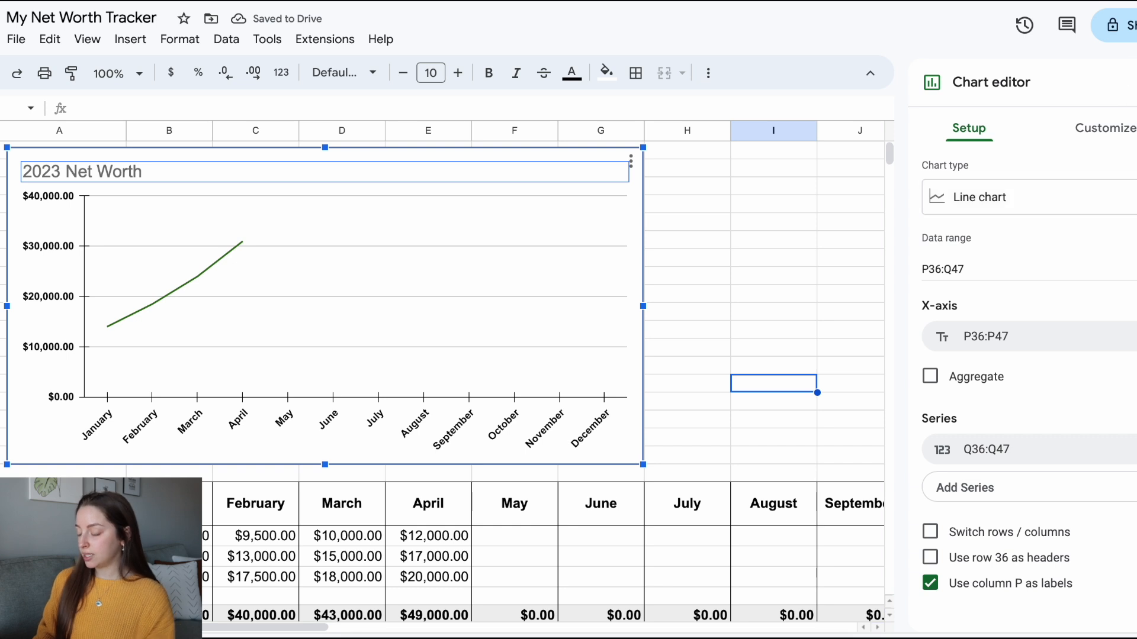
pyautogui.click(837, 323)
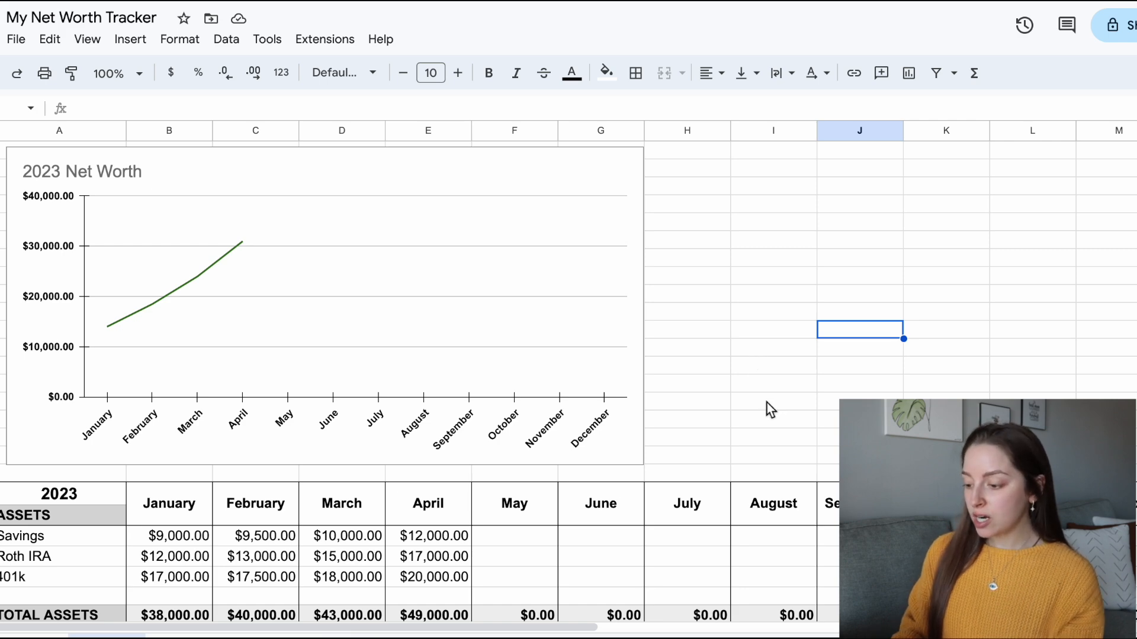
pyautogui.scroll(-1, 766, 405)
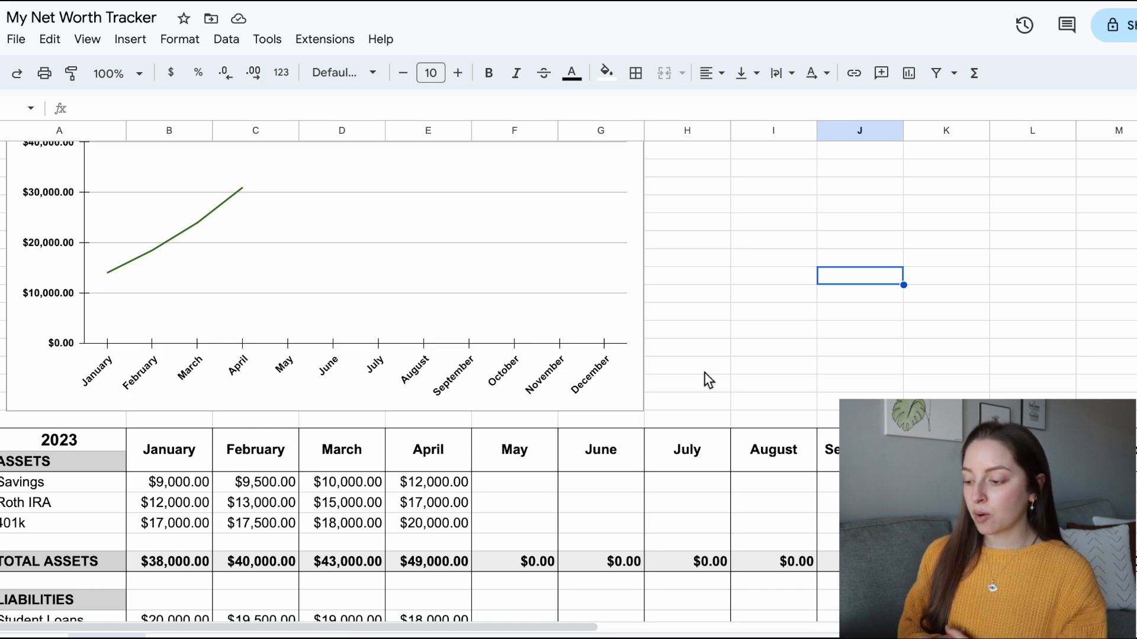
pyautogui.scroll(-3, 704, 373)
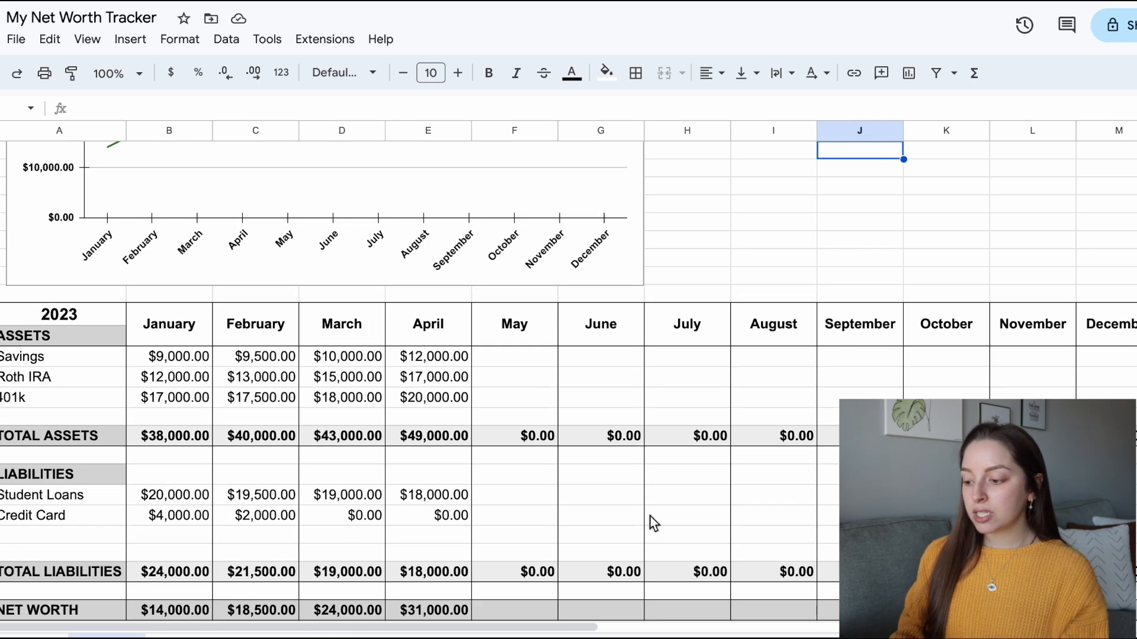